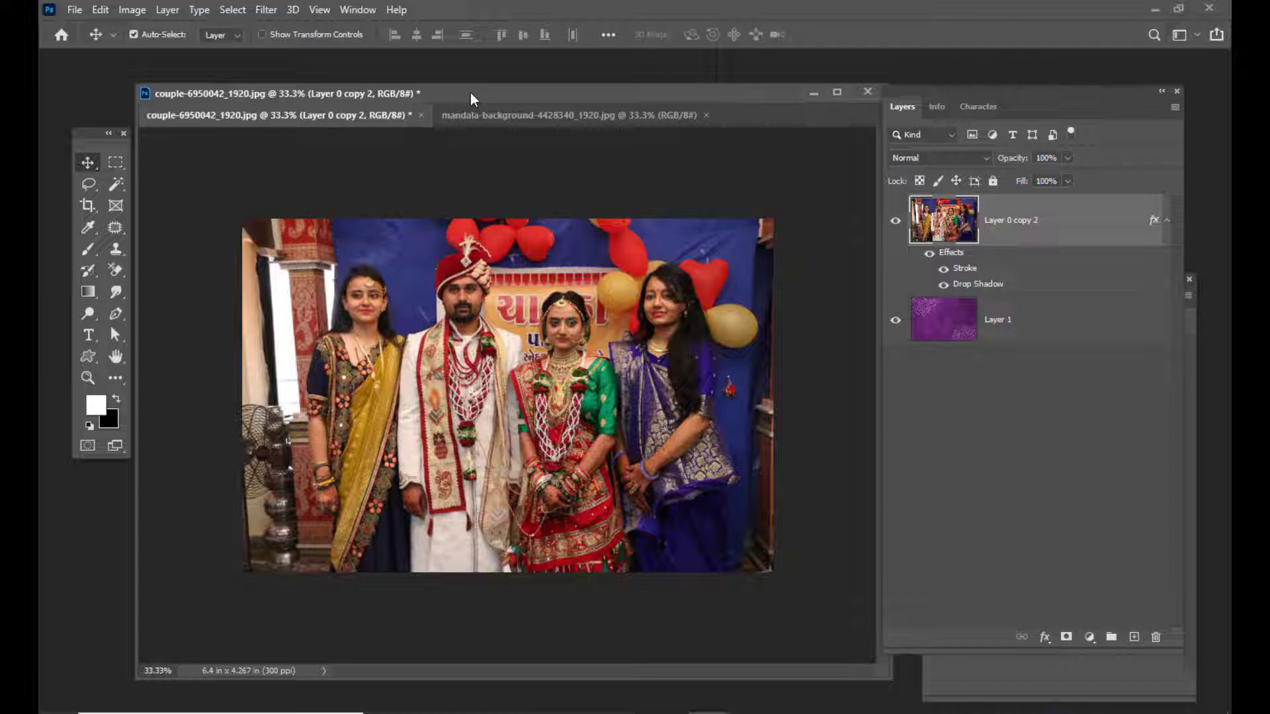
drag(920, 93, 940, 88)
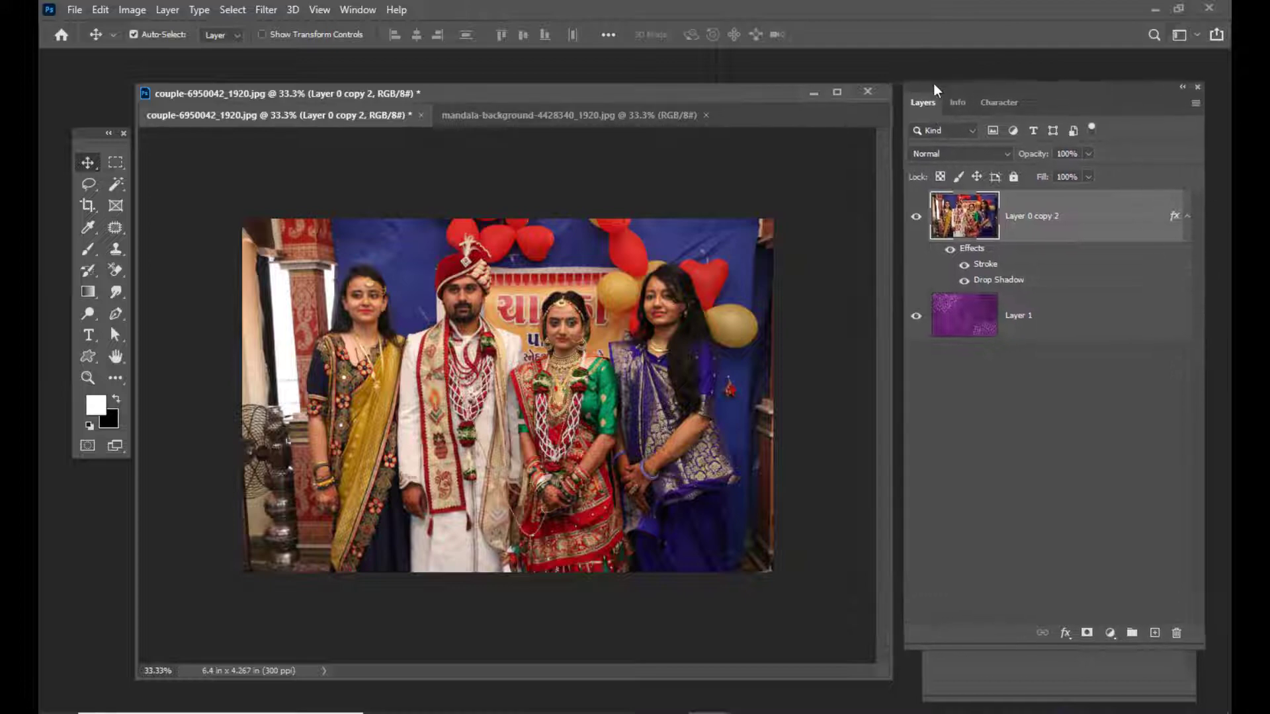
drag(550, 99, 562, 92)
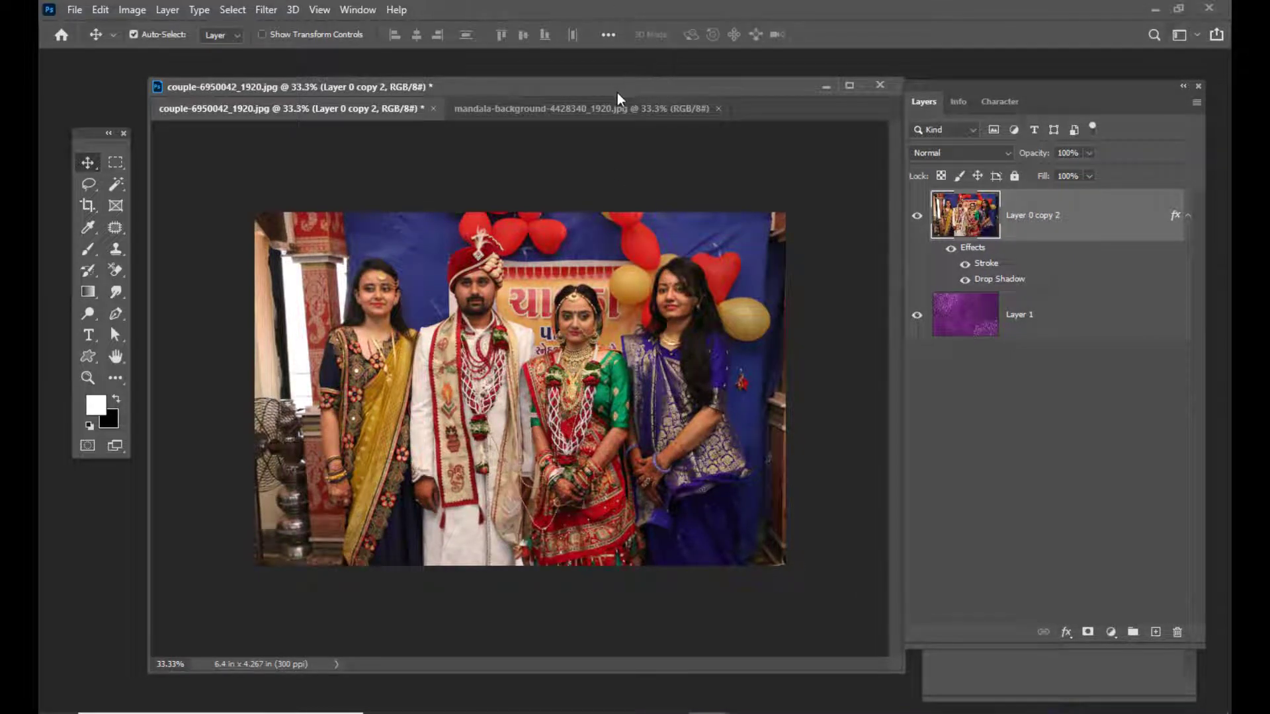
drag(618, 92, 611, 94)
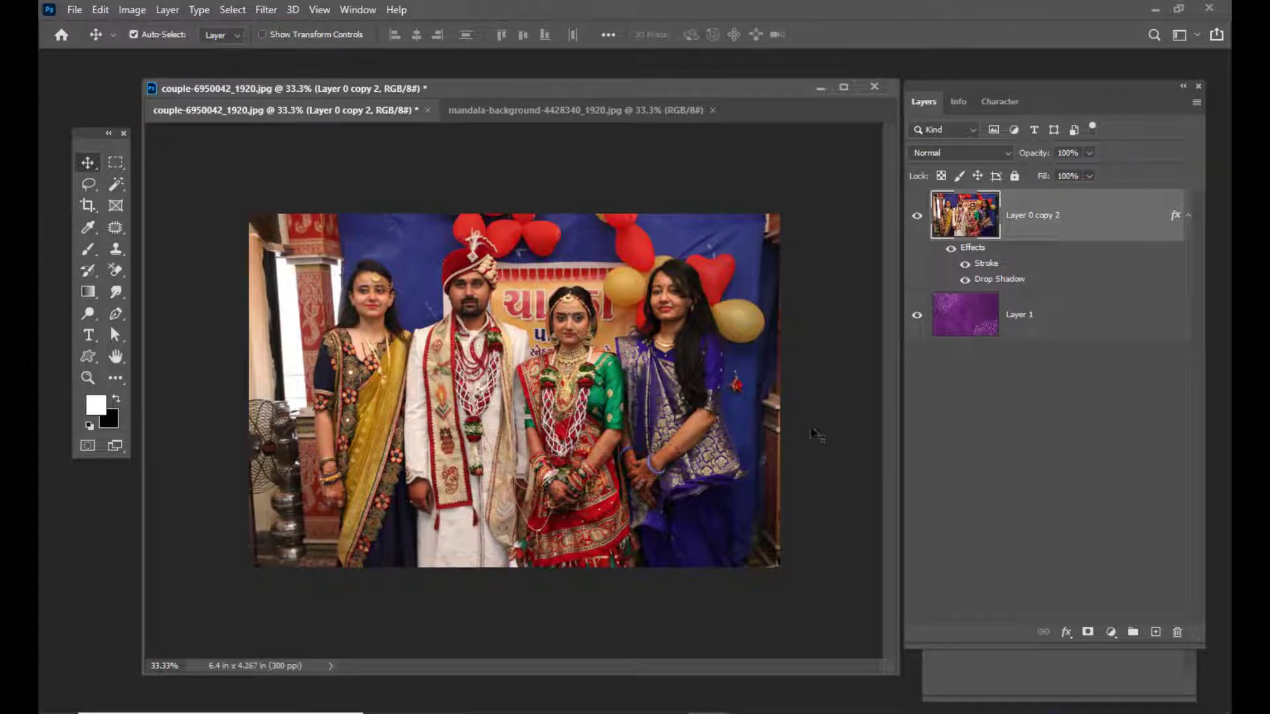
drag(975, 86, 982, 83)
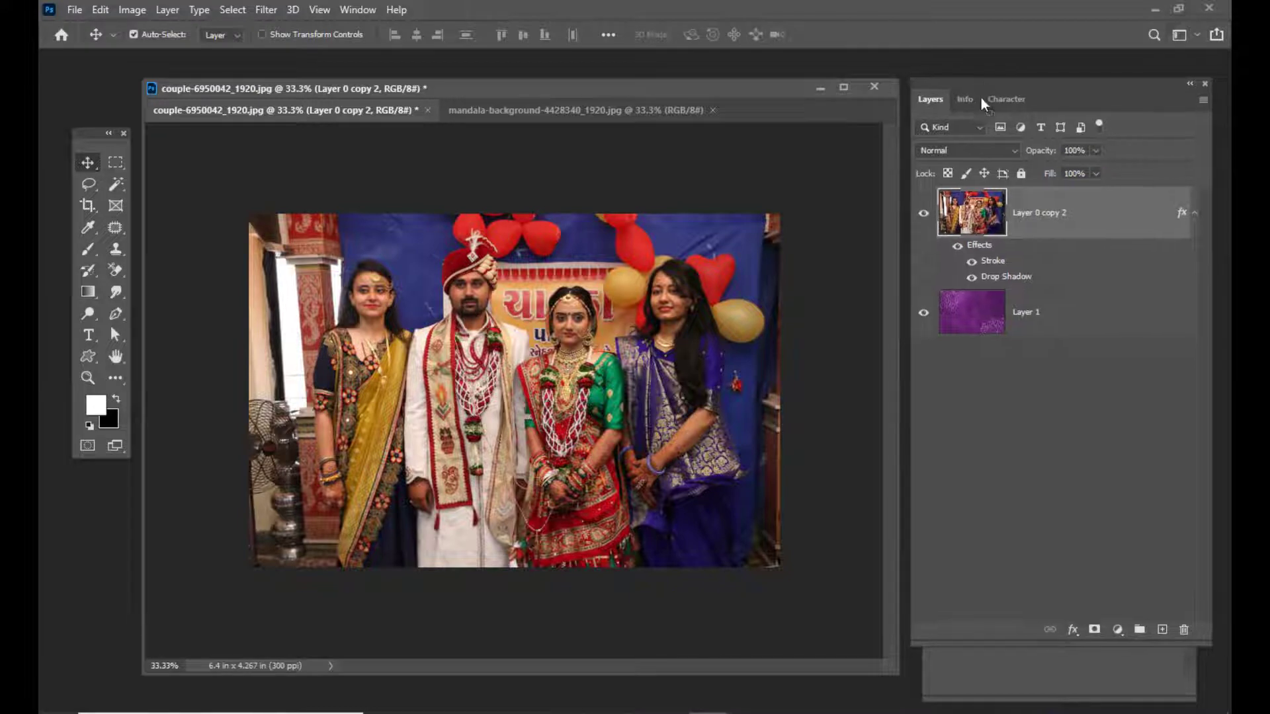
Hide the Layer 0 copy 2 photo to examine the purple mandala background on Layer 1, and show and reselect the photo layer.
click(923, 212)
click(1024, 307)
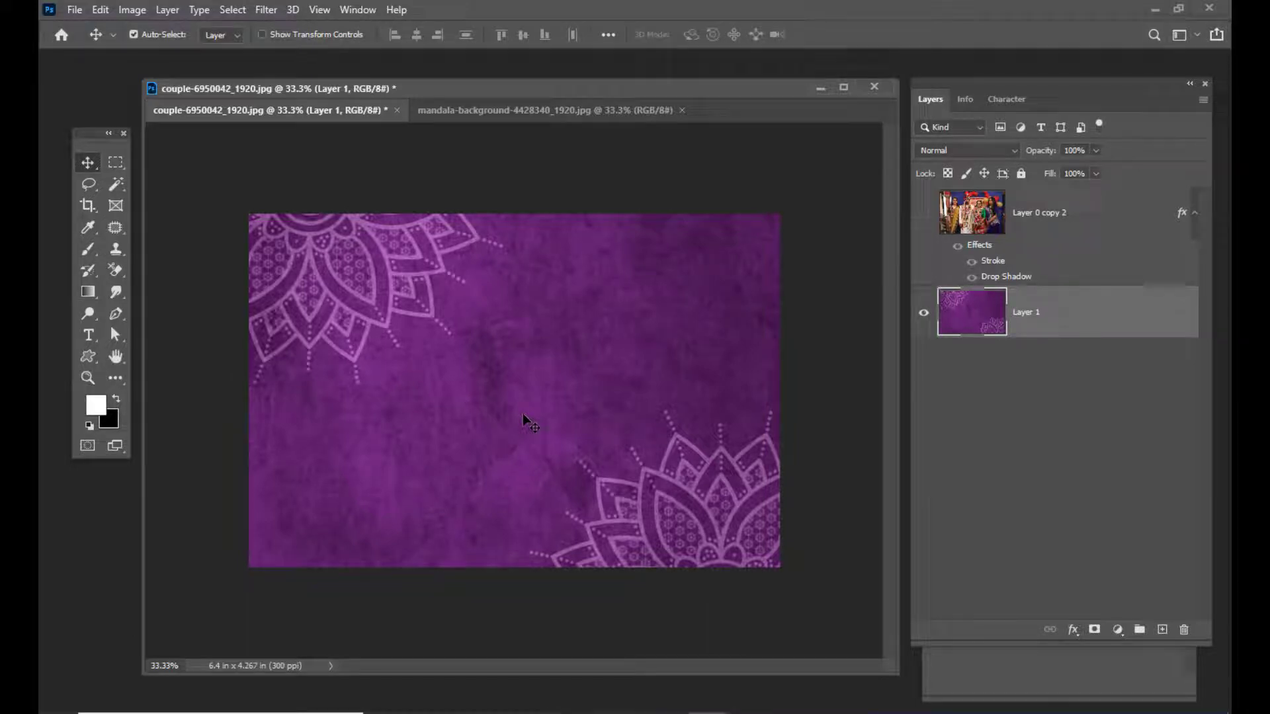
click(924, 213)
click(1030, 212)
drag(544, 92, 584, 88)
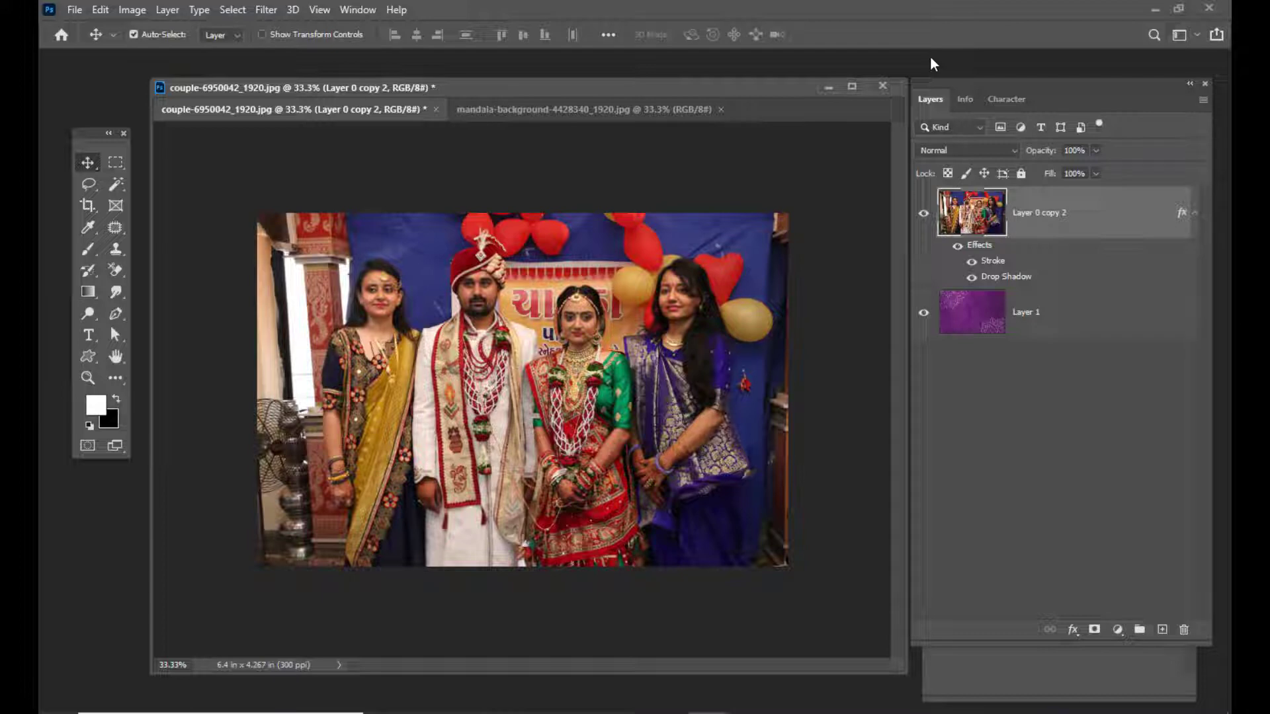
drag(953, 85, 965, 81)
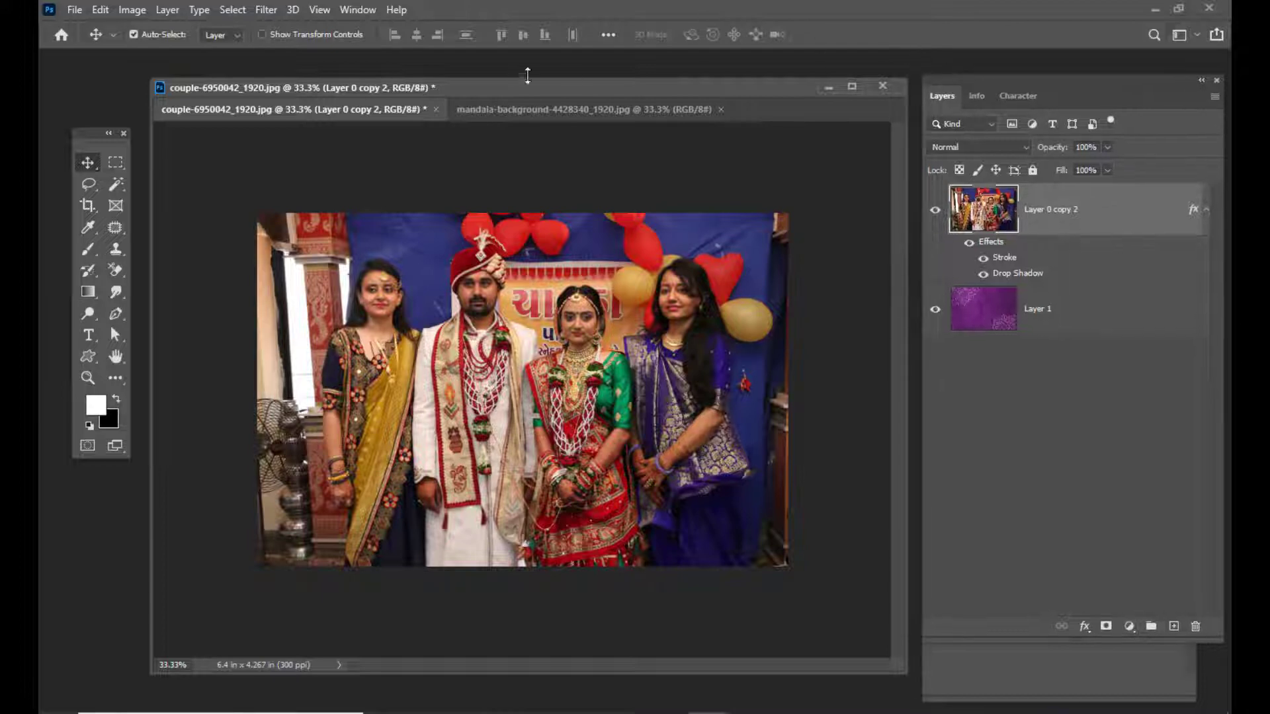
drag(509, 90, 447, 95)
Add a Reveal All vector mask to the Layer 0 copy 2 photo layer.
click(169, 10)
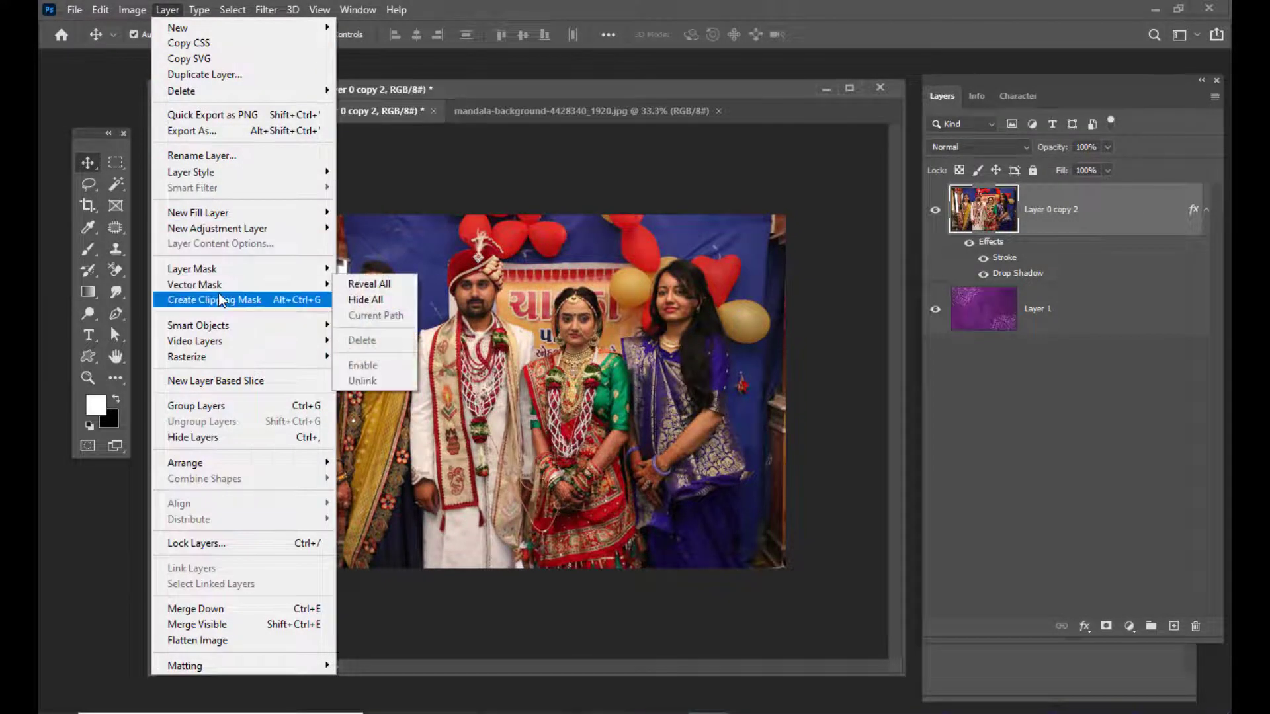
mouse_move(207, 288)
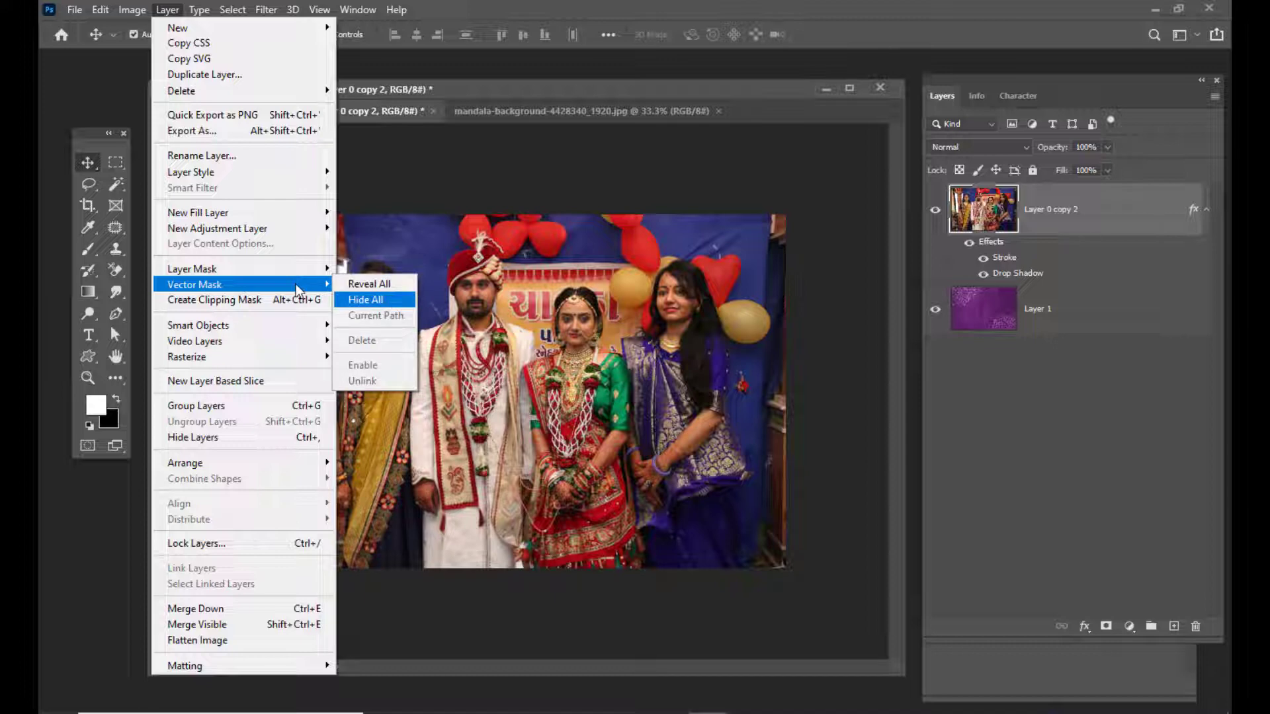
click(1098, 217)
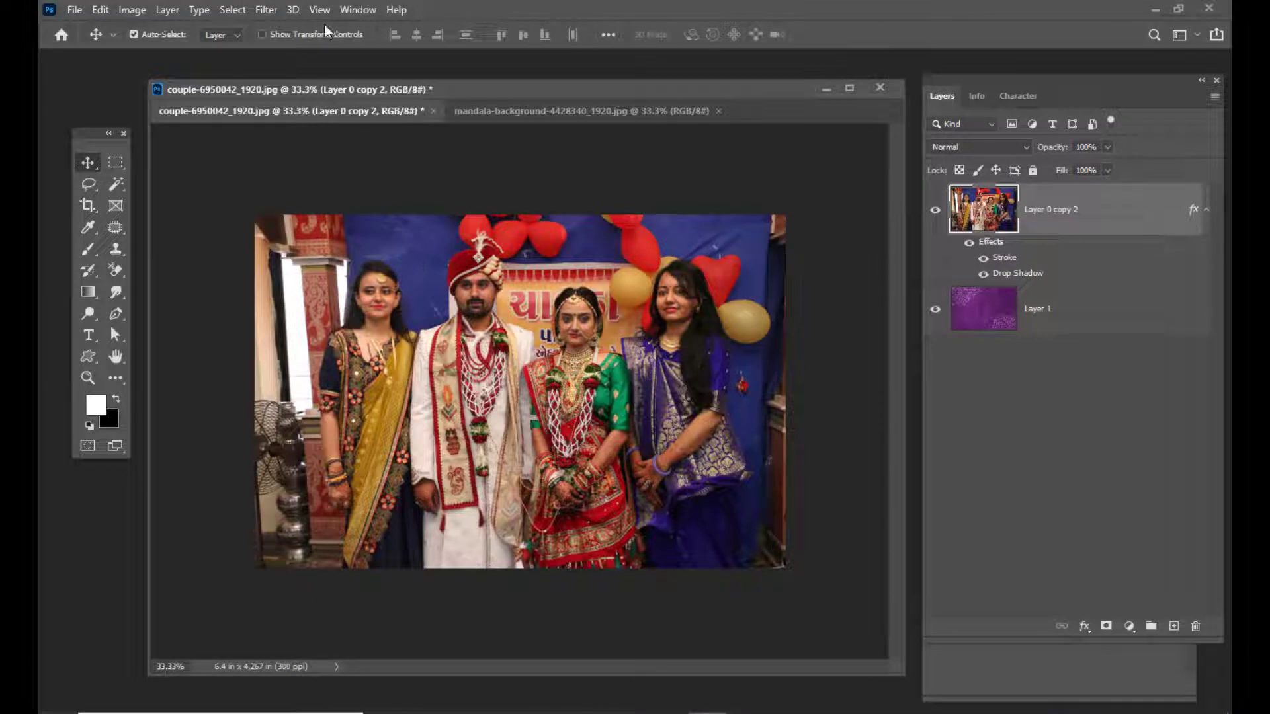
click(167, 10)
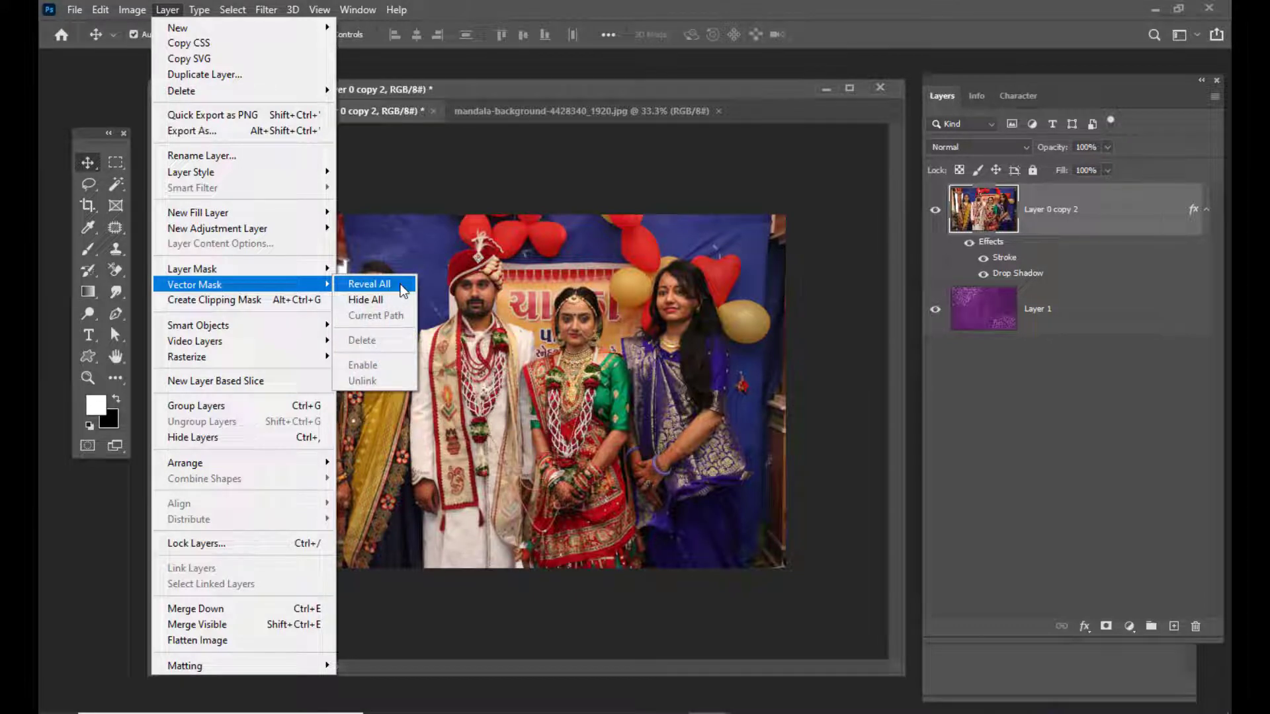
click(402, 289)
Activate the Pen tool, looking over the available pen and shape tool variants.
drag(1042, 82, 999, 90)
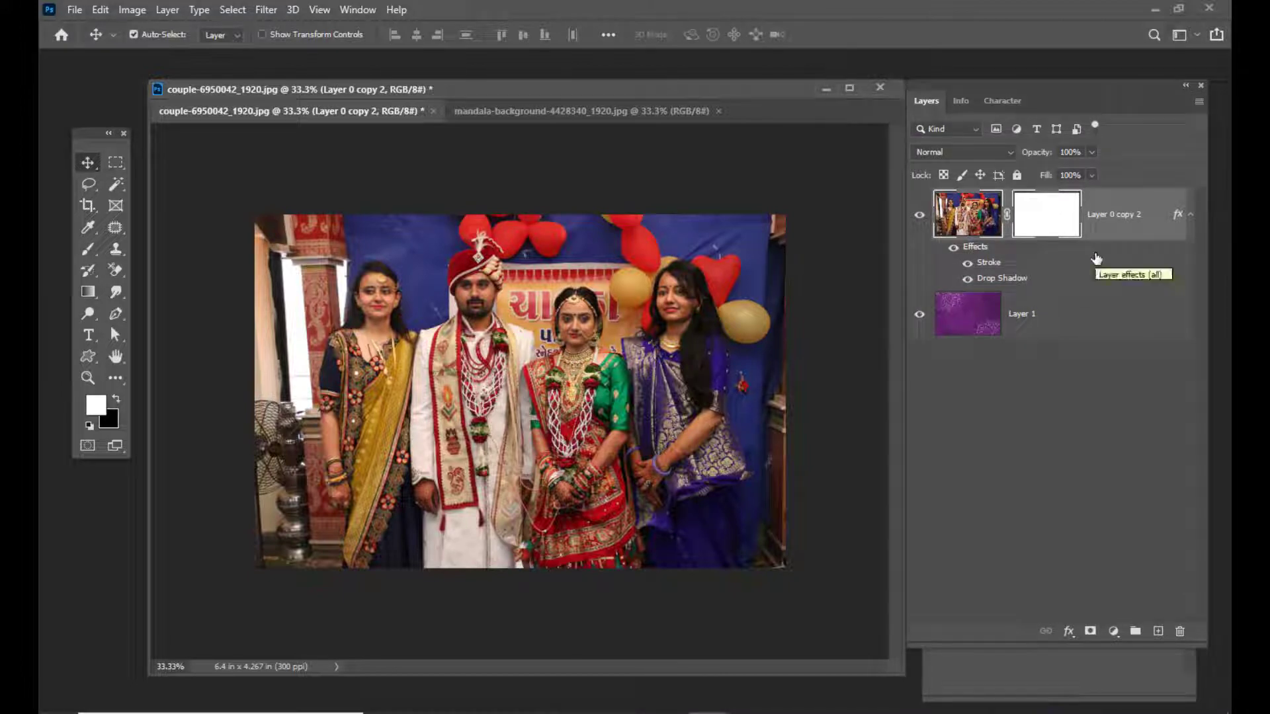
drag(347, 91, 353, 84)
click(115, 313)
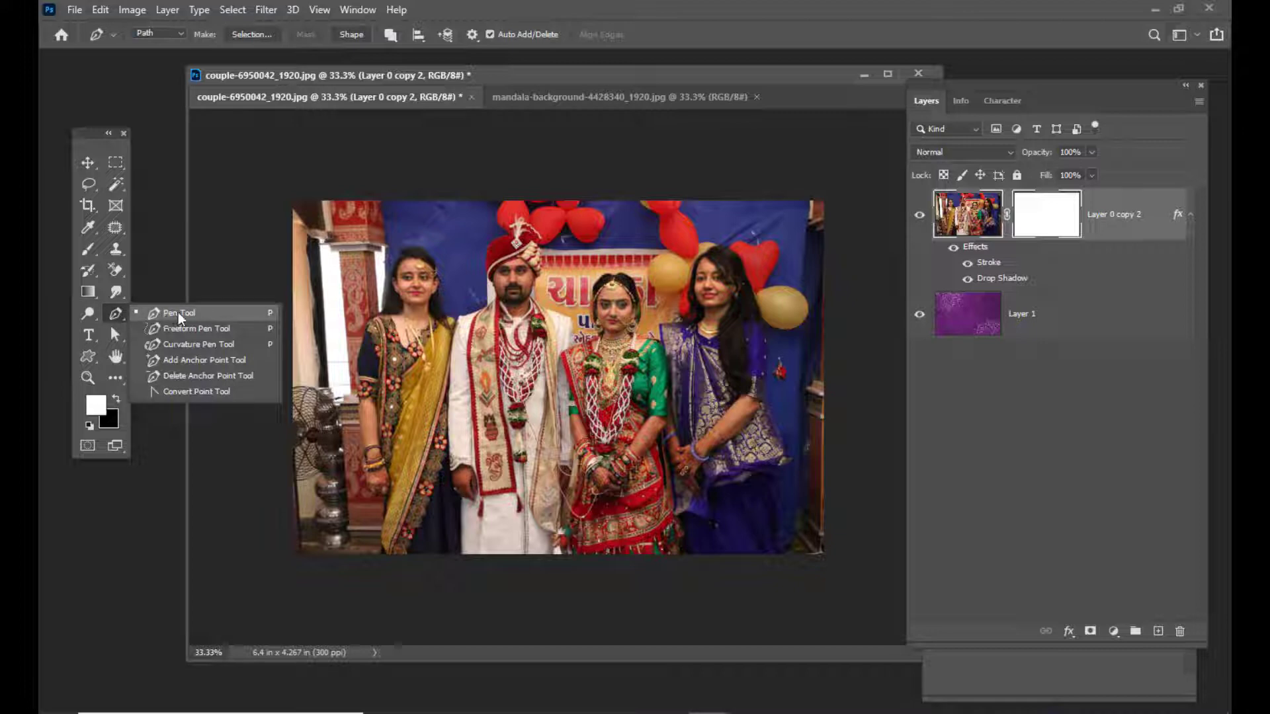
click(176, 313)
click(86, 359)
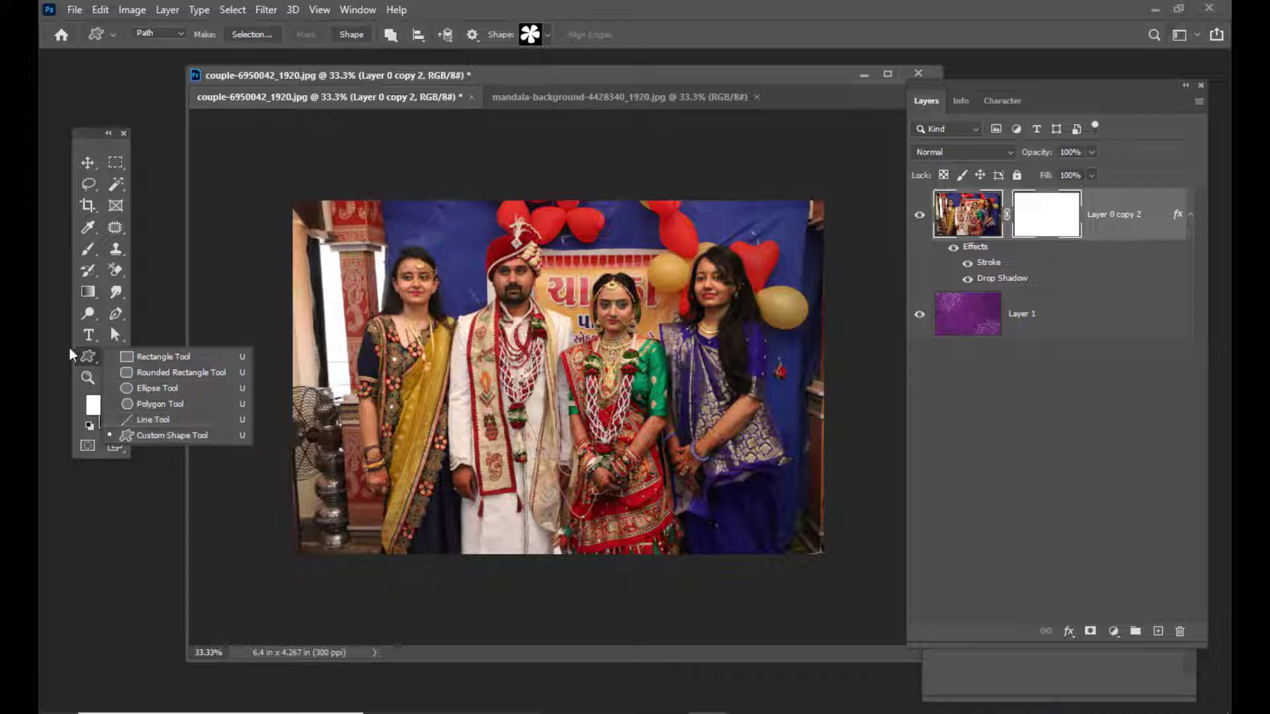
click(115, 314)
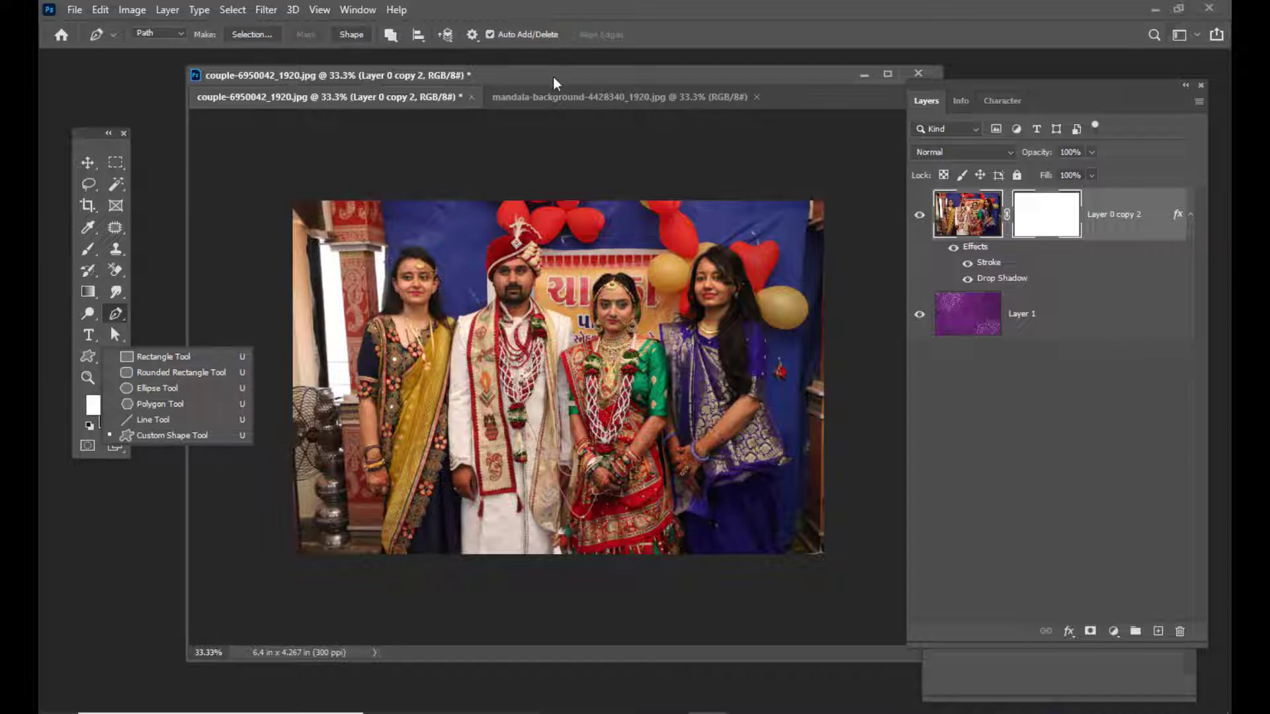
Select the vector mask of Layer 0 copy 2 and remove the layer's Stroke and Drop Shadow effects.
drag(553, 76, 497, 81)
drag(1002, 84, 945, 84)
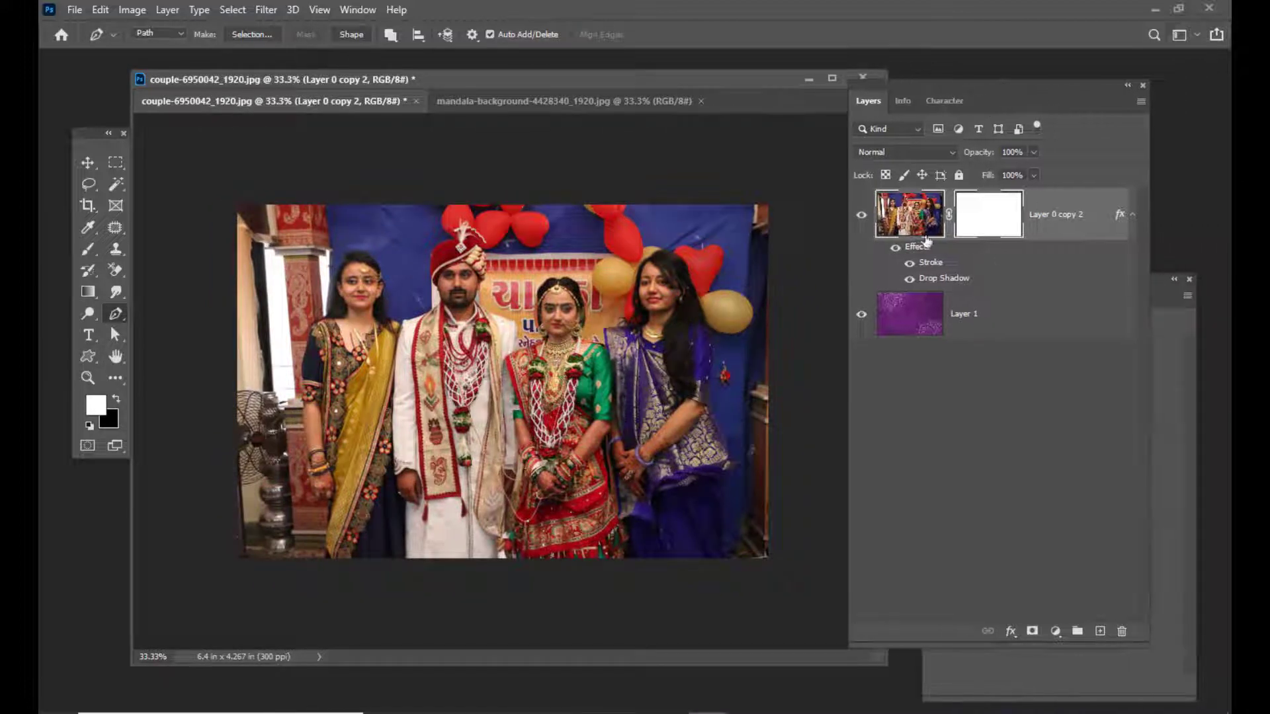
click(999, 213)
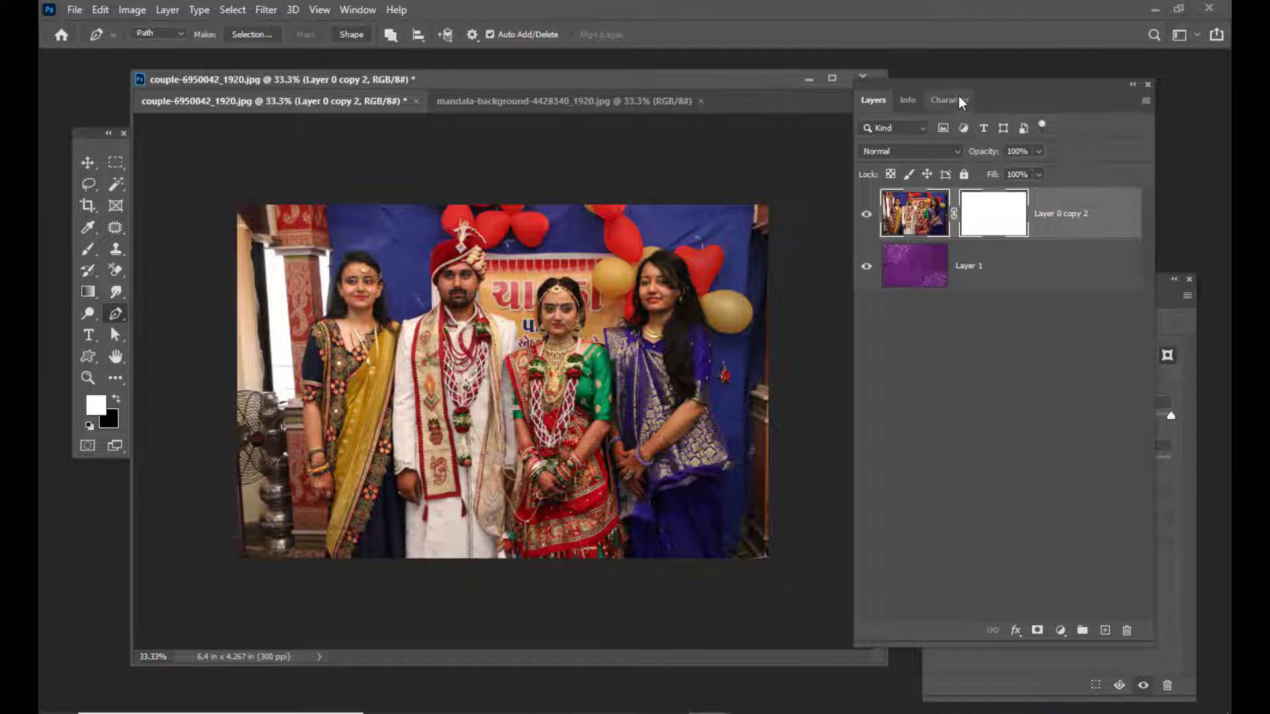
drag(970, 93, 993, 86)
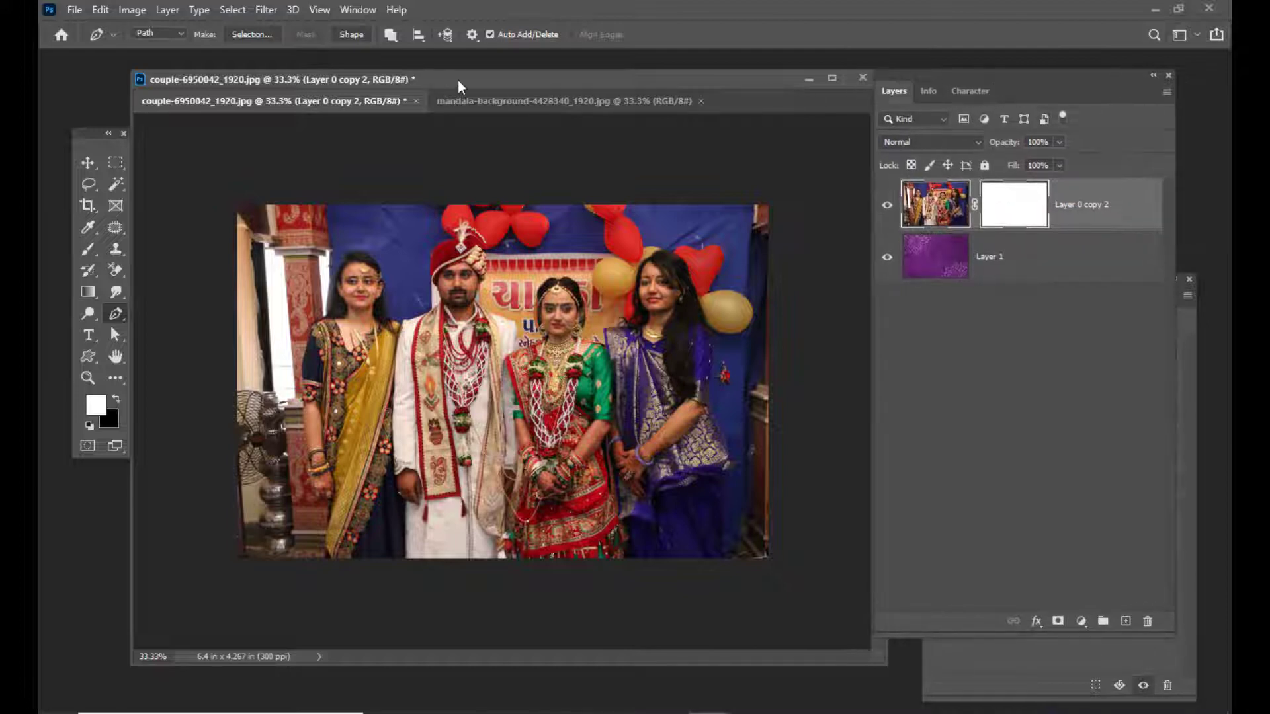
drag(458, 81, 483, 76)
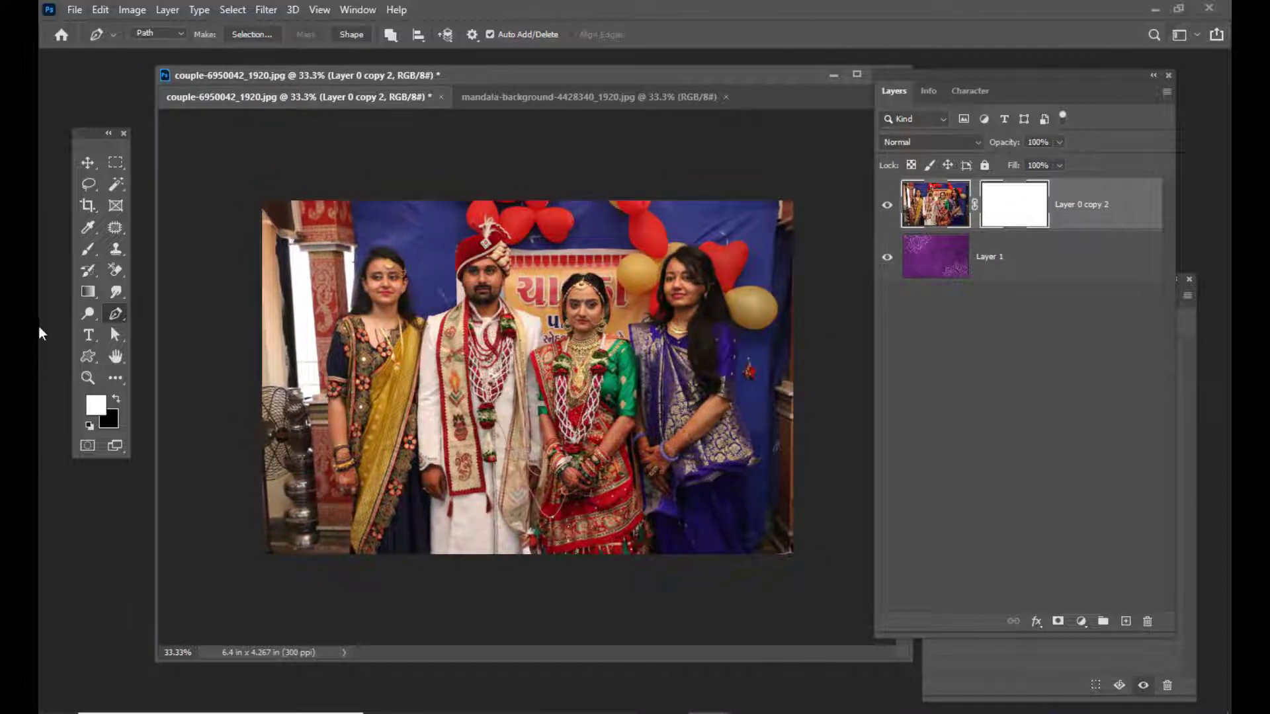
Choose the standard Pen tool in Path mode and check that its path operation is Combine Shapes.
right_click(116, 314)
click(156, 313)
drag(280, 73, 292, 74)
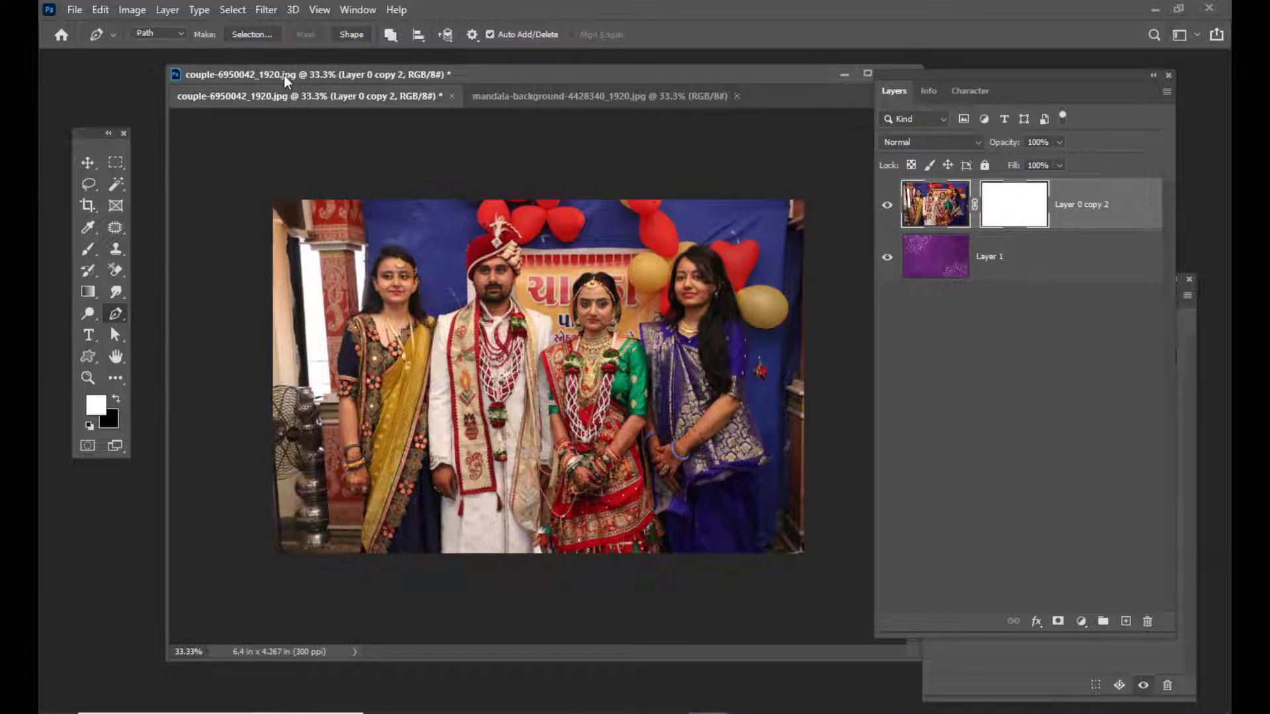
drag(284, 74, 289, 73)
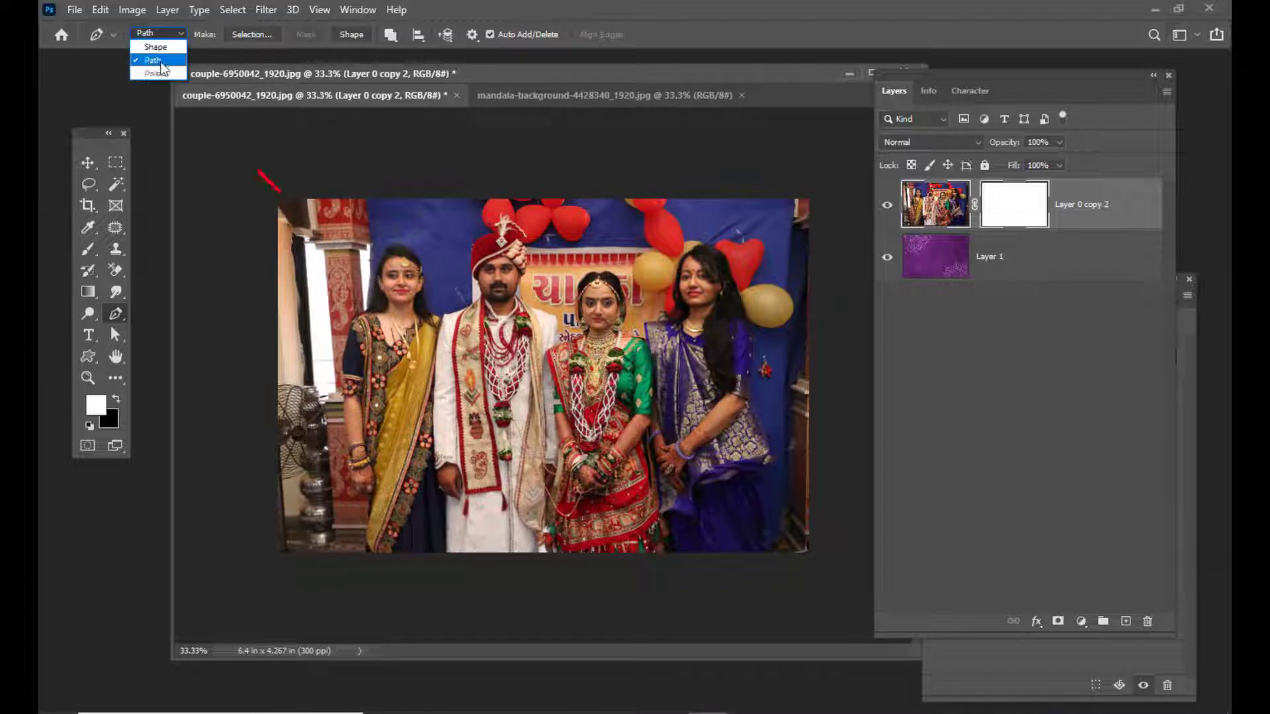
click(160, 61)
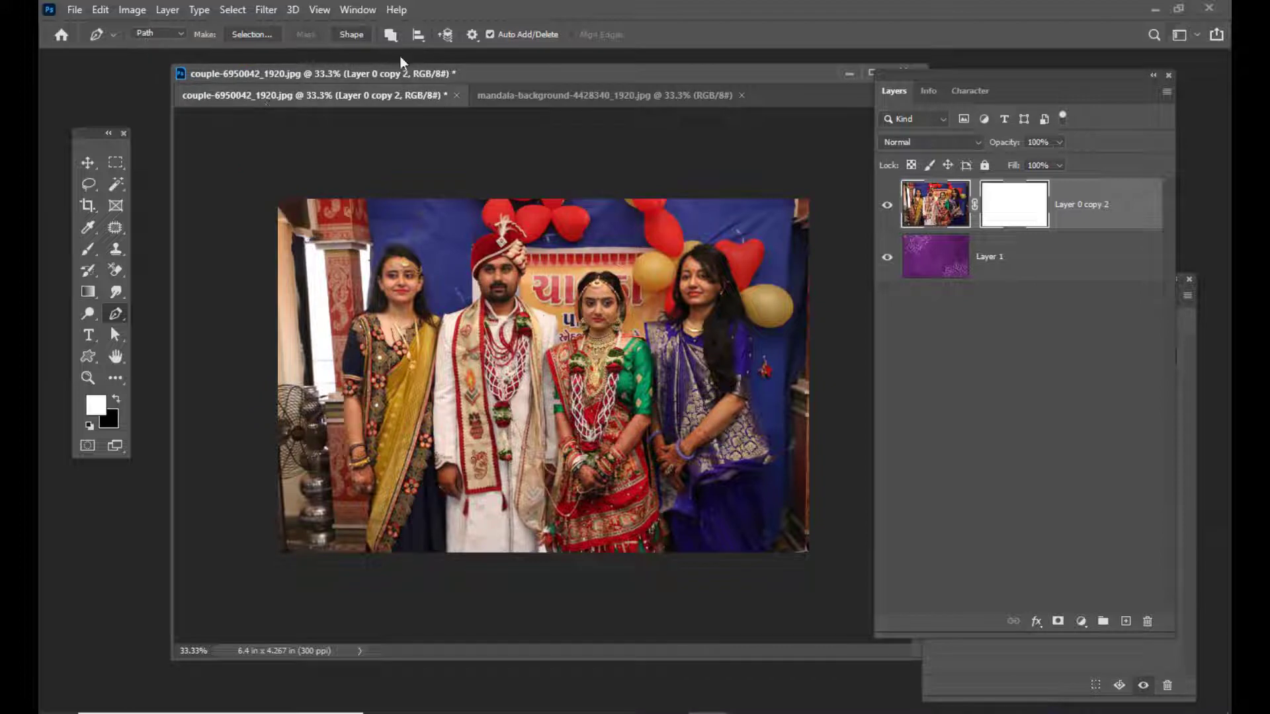
click(391, 38)
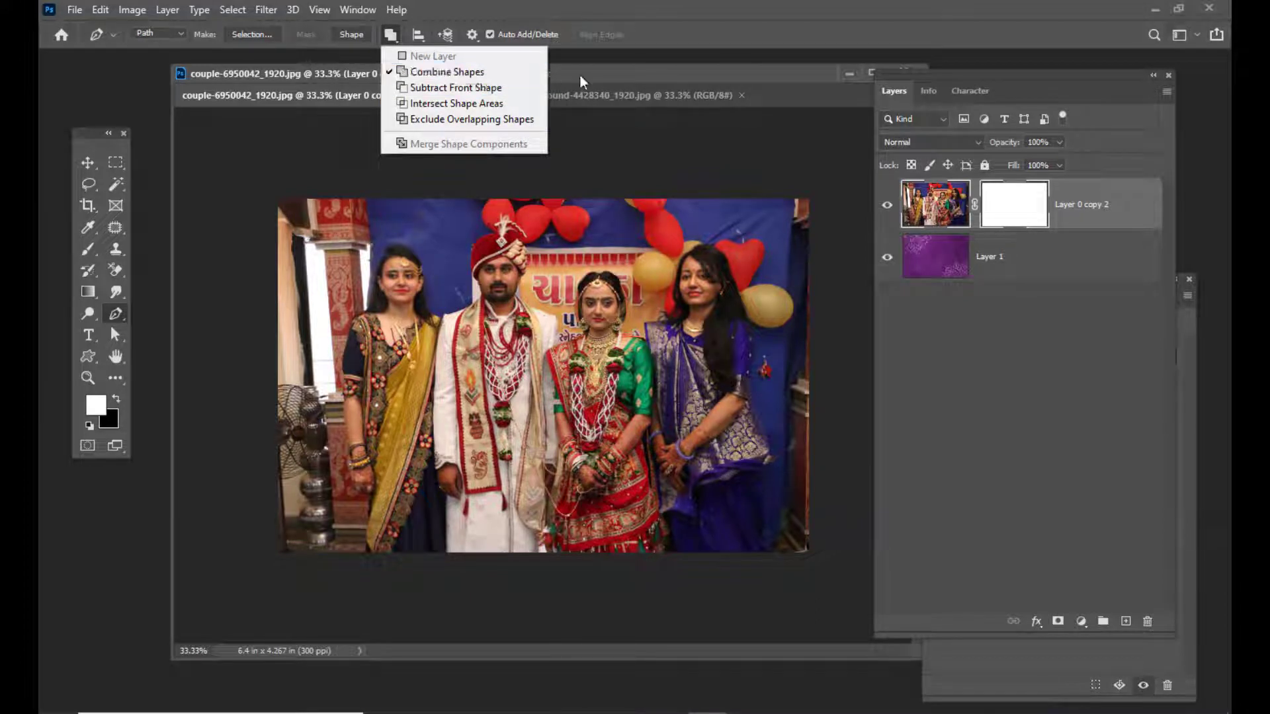
click(629, 73)
Target the vector mask of the Layer 0 copy 2 photo layer so that it is active for drawing.
drag(616, 75, 605, 81)
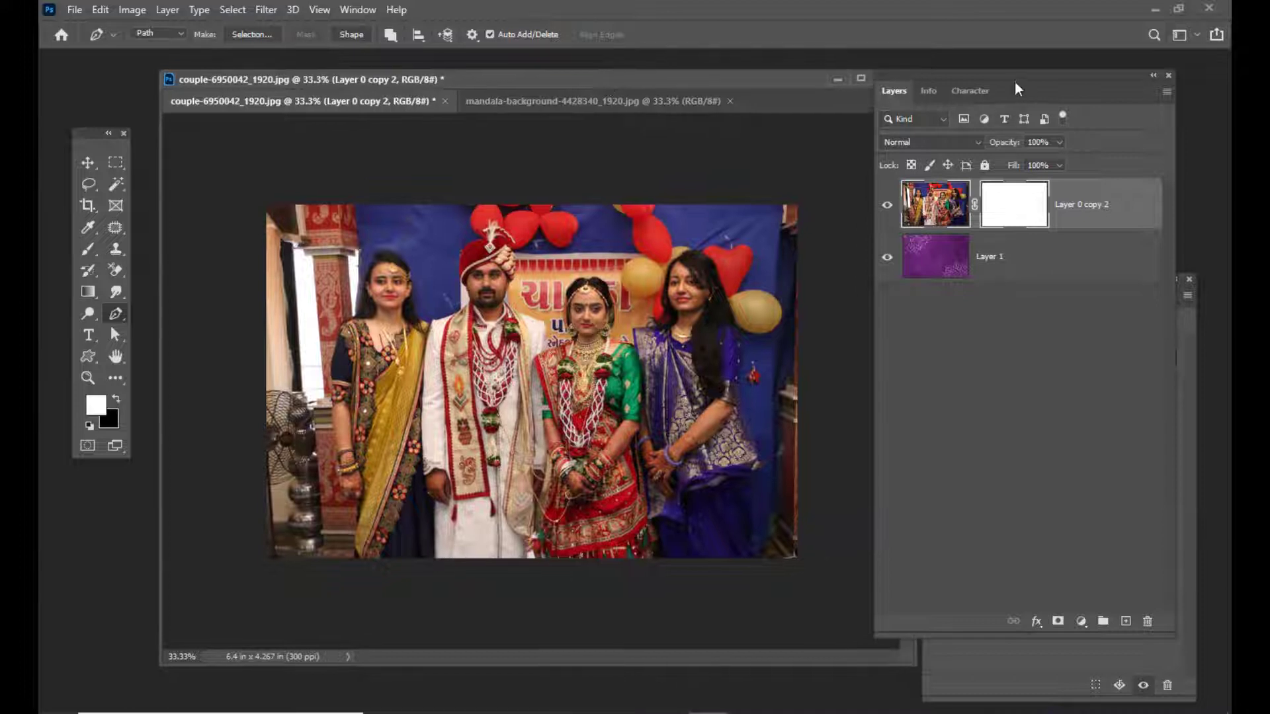
drag(1014, 81, 1004, 79)
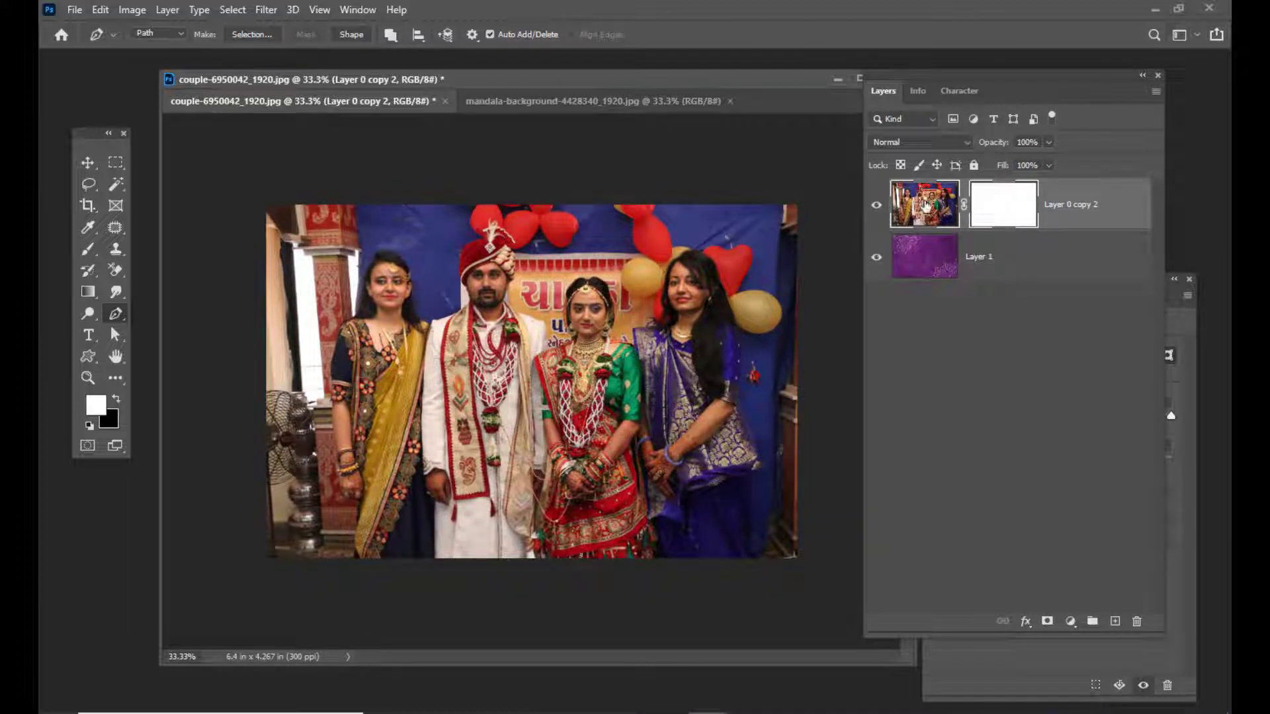
click(986, 204)
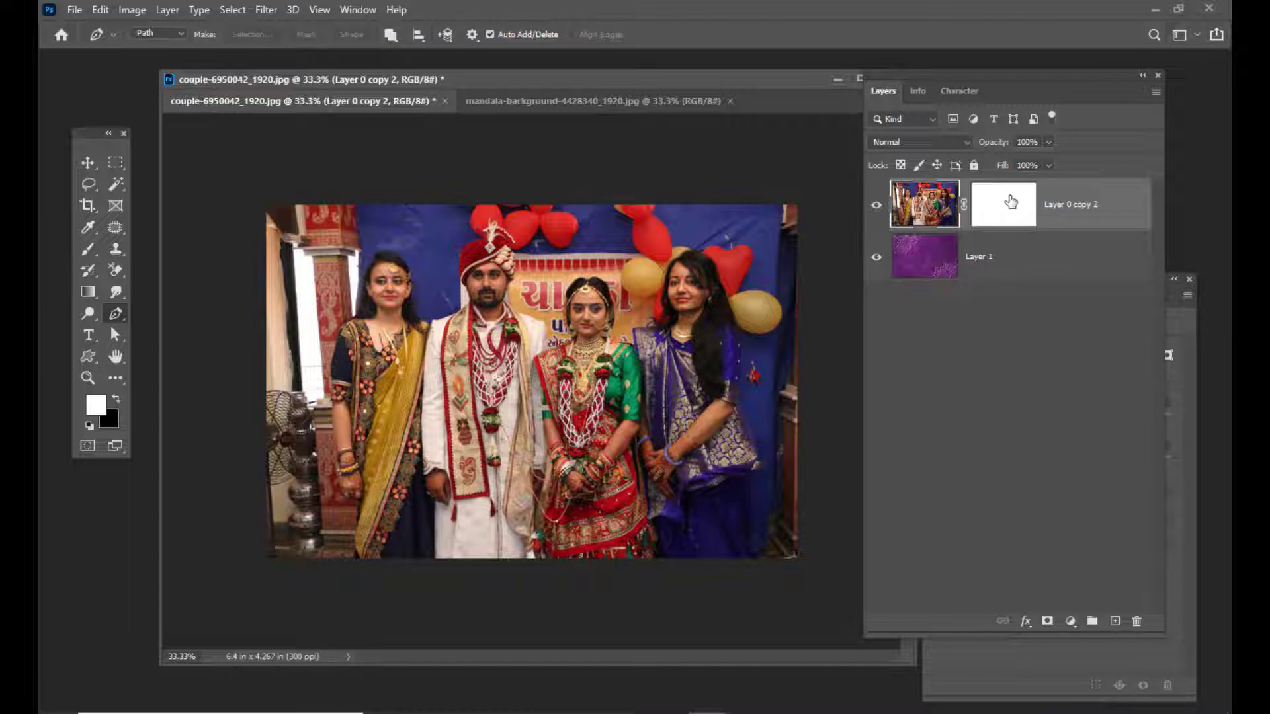
click(1011, 201)
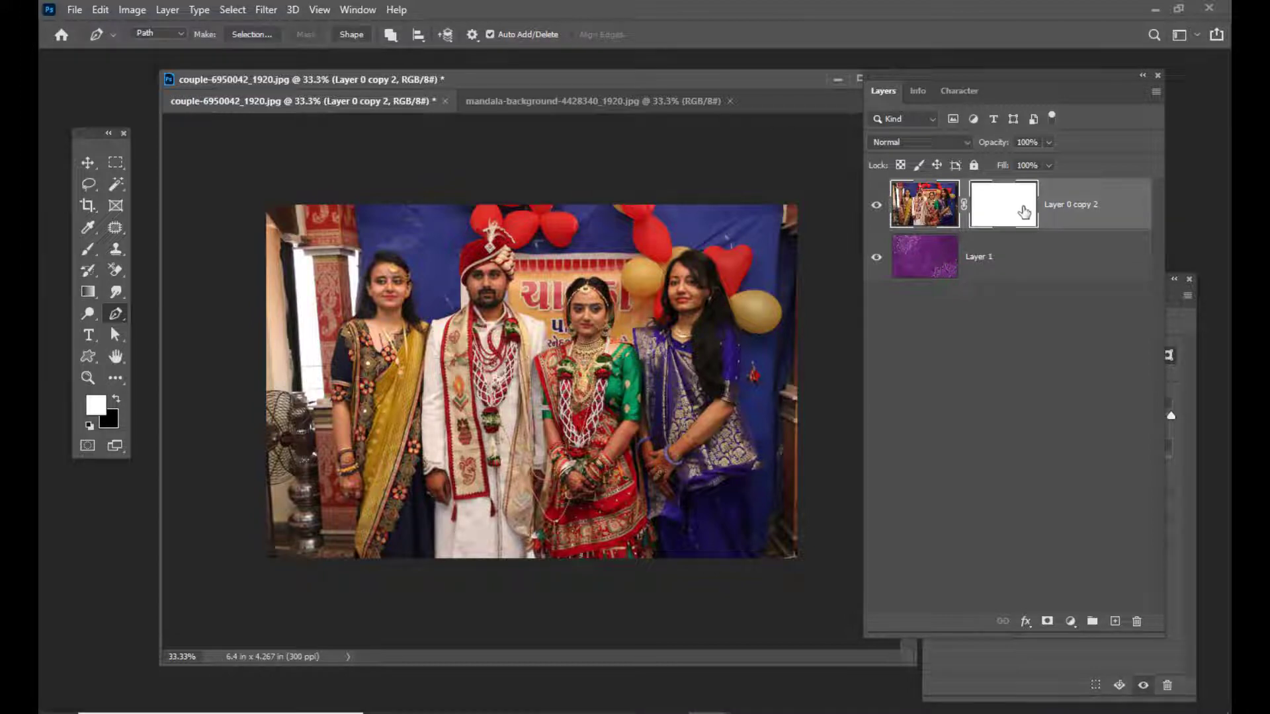
drag(443, 78, 452, 77)
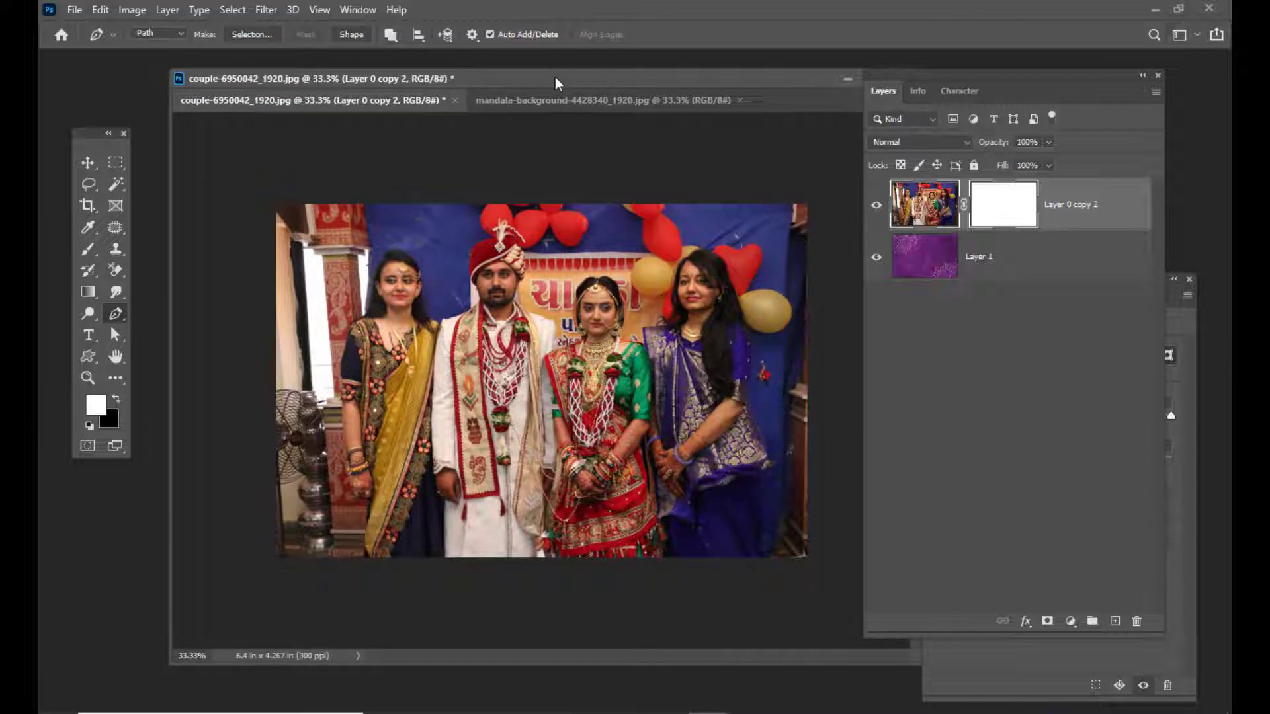
drag(556, 82, 542, 83)
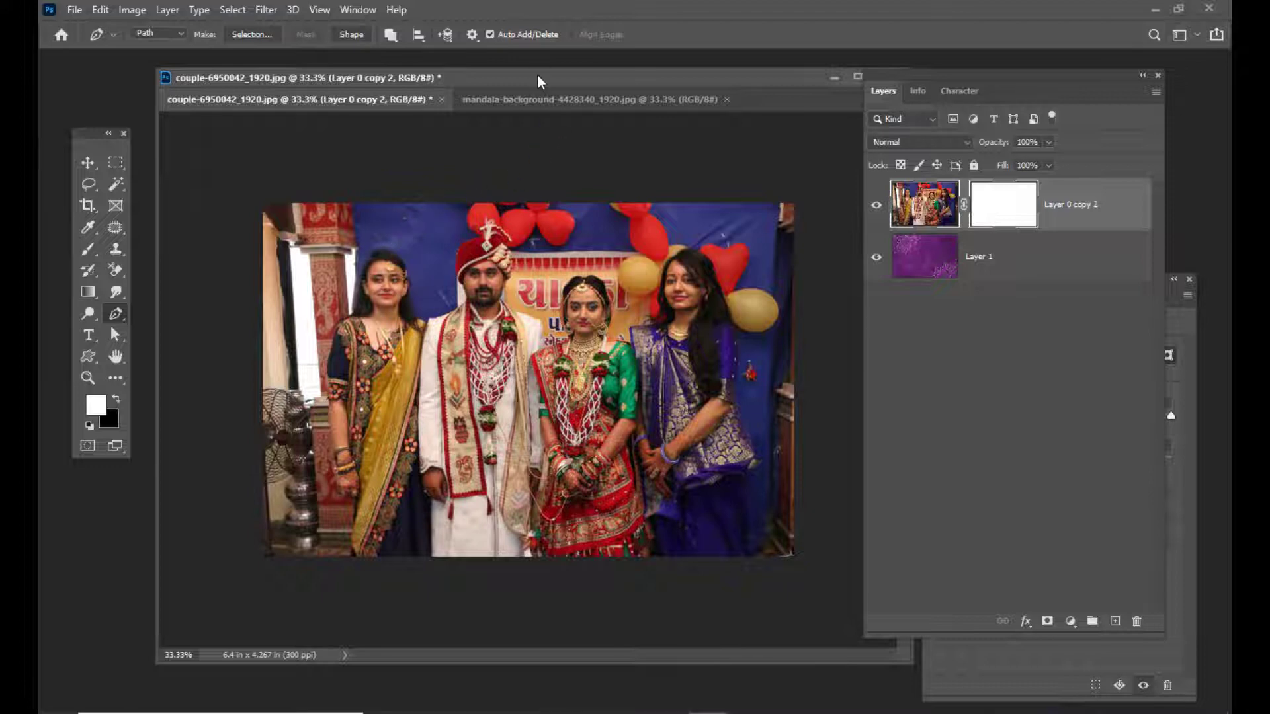
drag(538, 81, 533, 84)
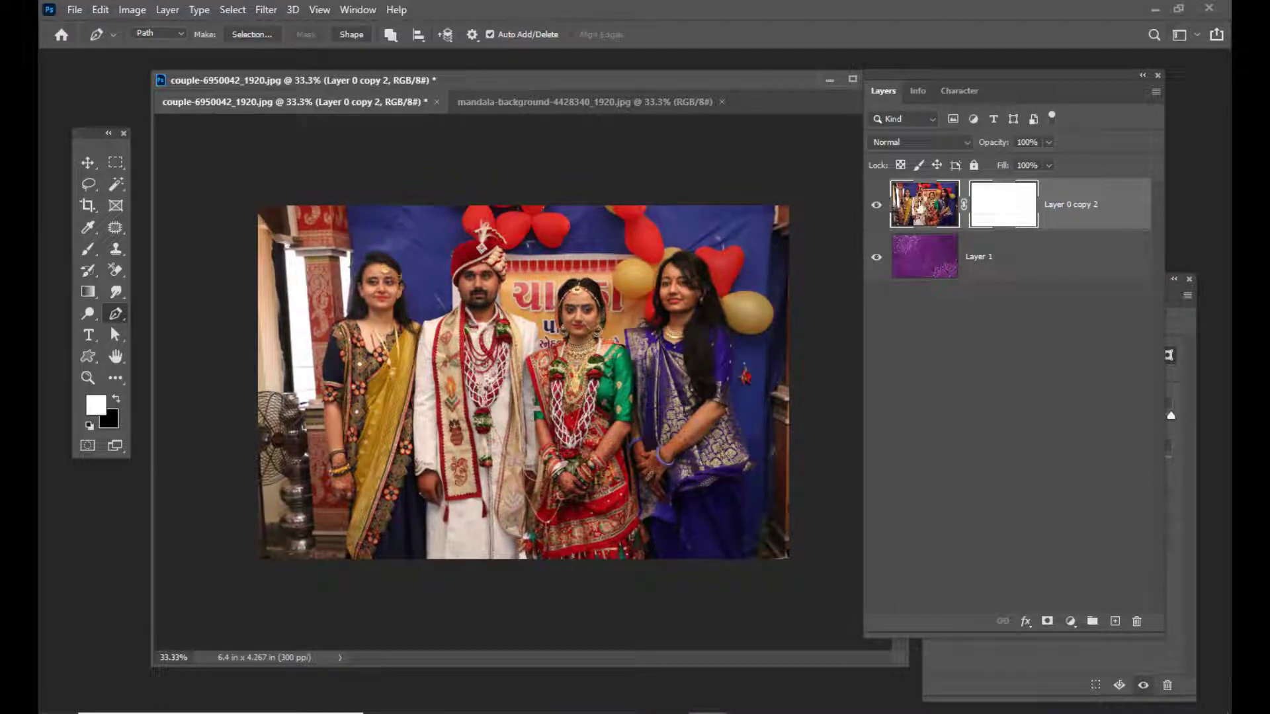
Toggle the visibility of the Layer 0 copy 2 photo off and back on to view the background beneath it.
drag(926, 86, 934, 86)
click(885, 205)
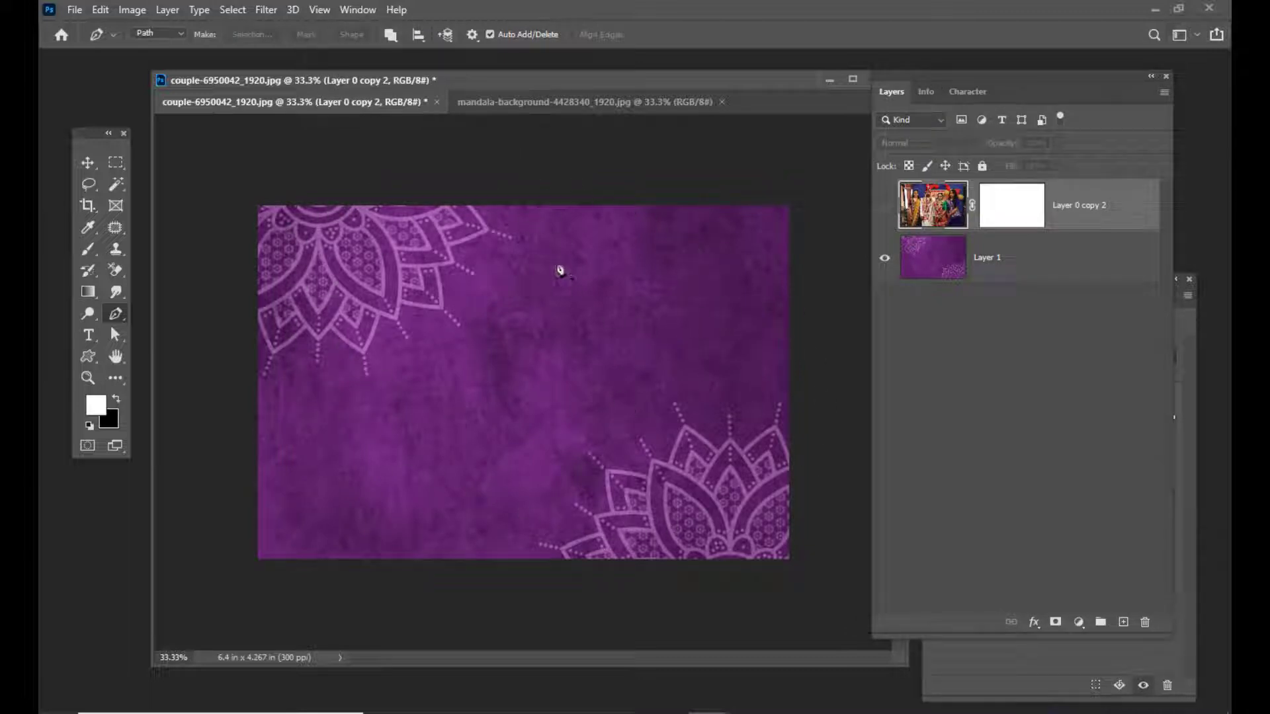
click(884, 205)
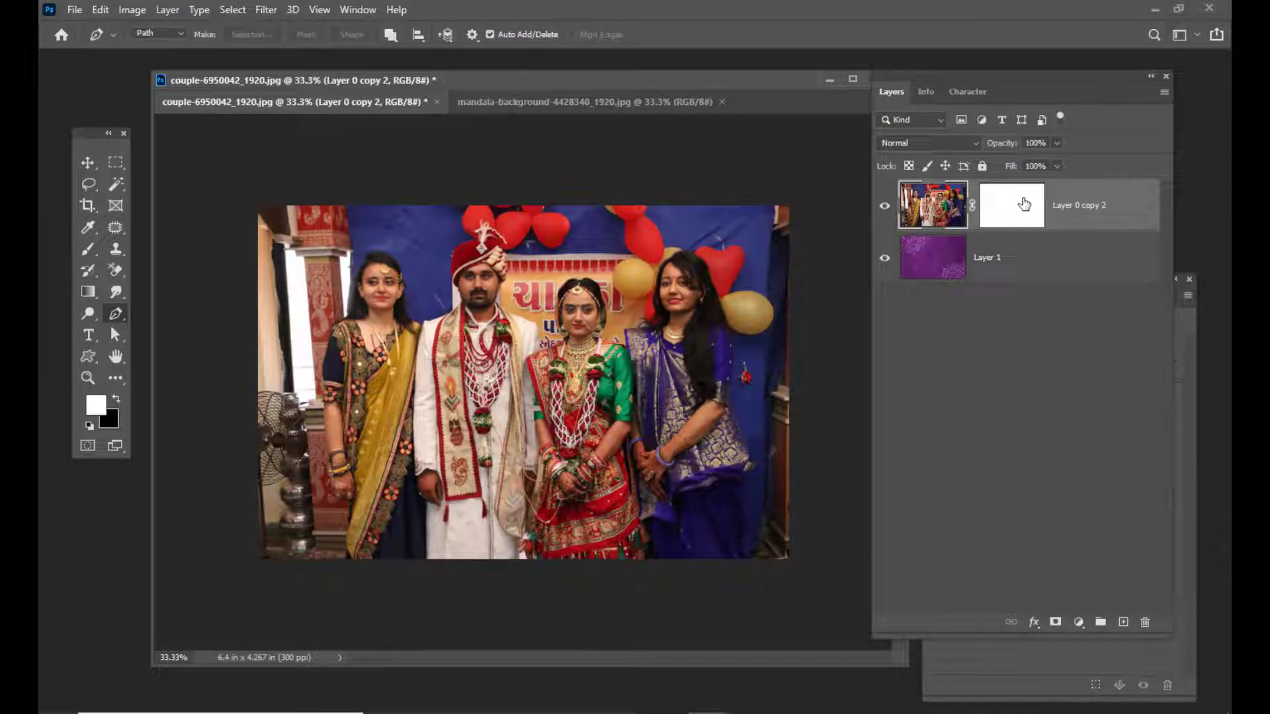
Draw a closed heart-shaped path around the couple on the photo's vector mask with the Pen tool, and widen its outline.
drag(455, 86, 466, 83)
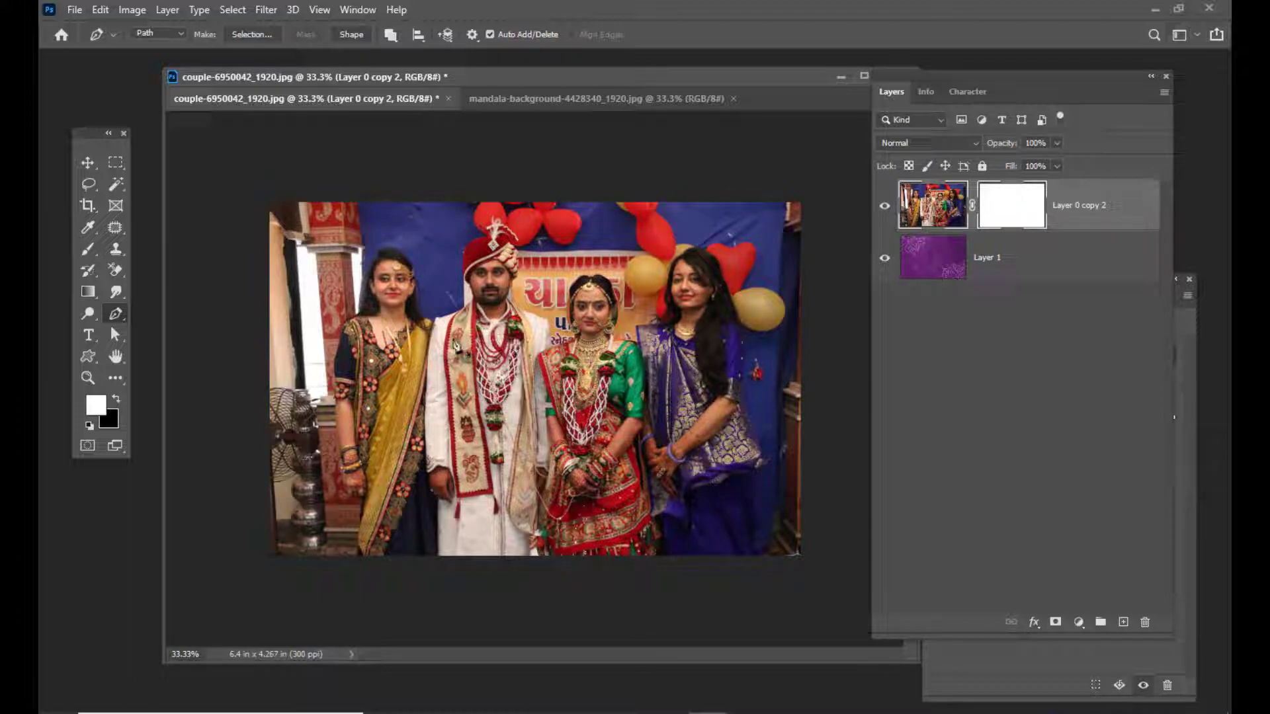
click(544, 458)
drag(443, 224, 503, 207)
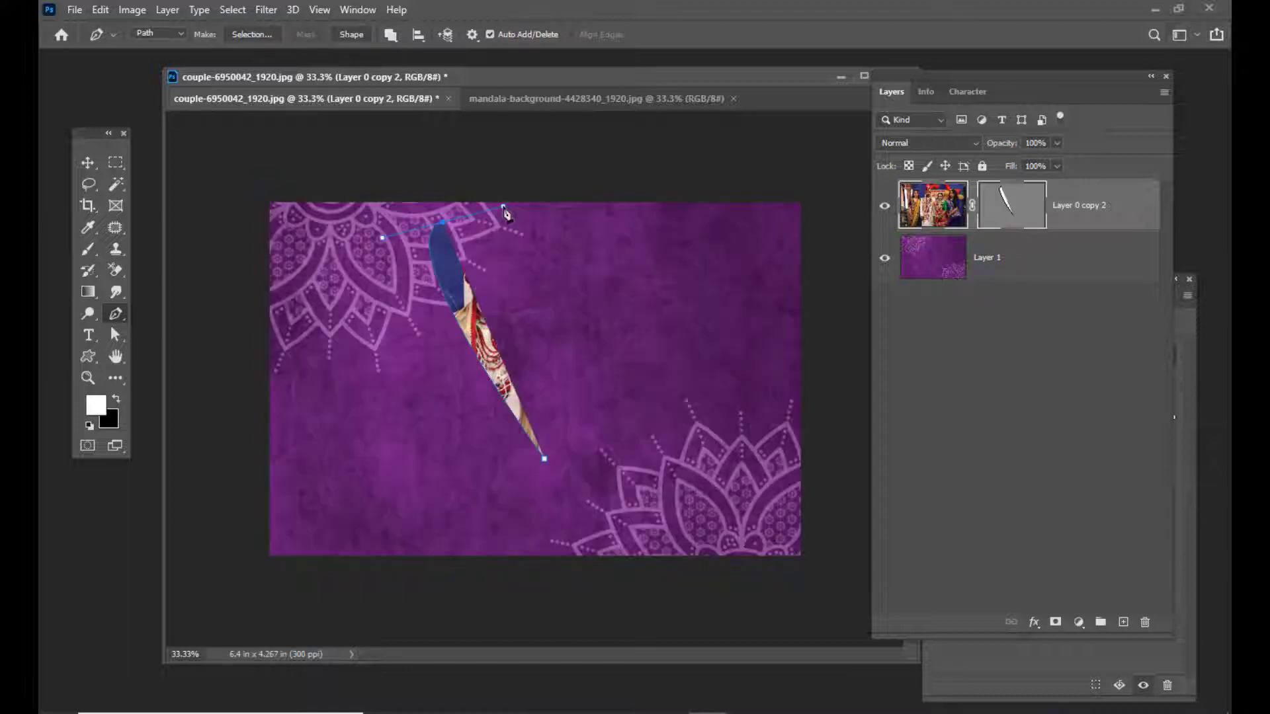
click(539, 256)
drag(633, 235, 672, 303)
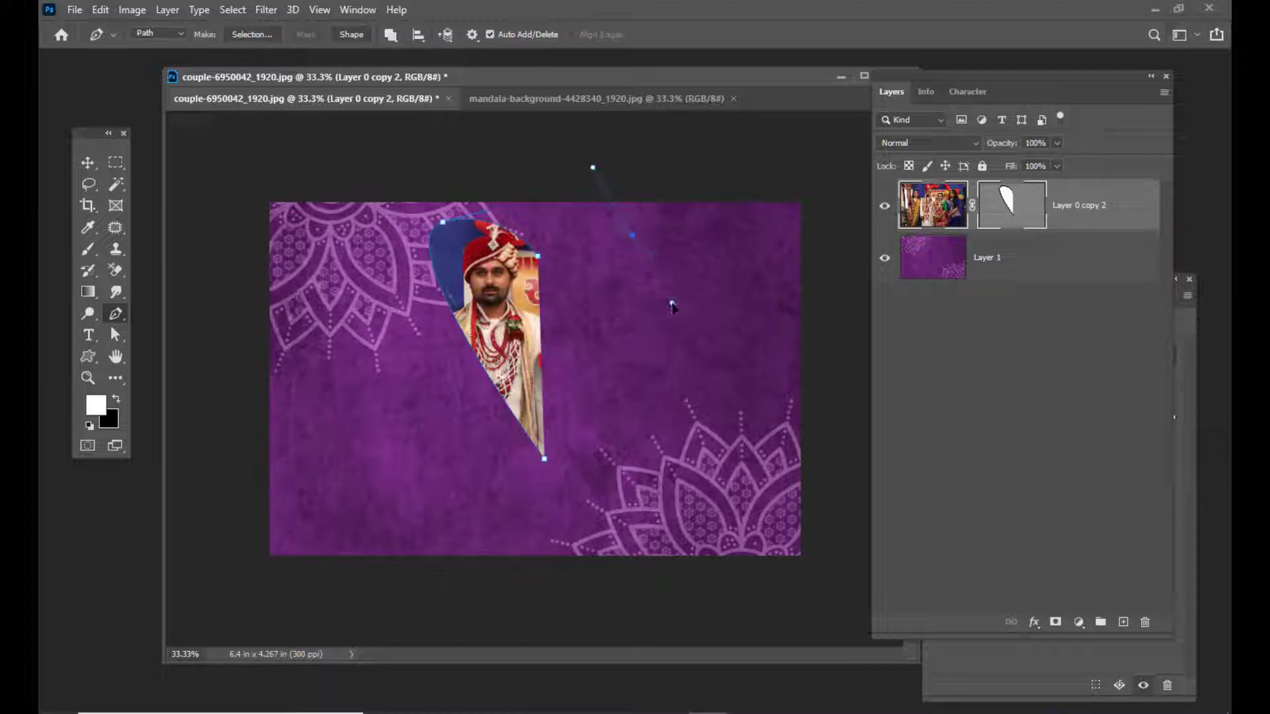
click(545, 460)
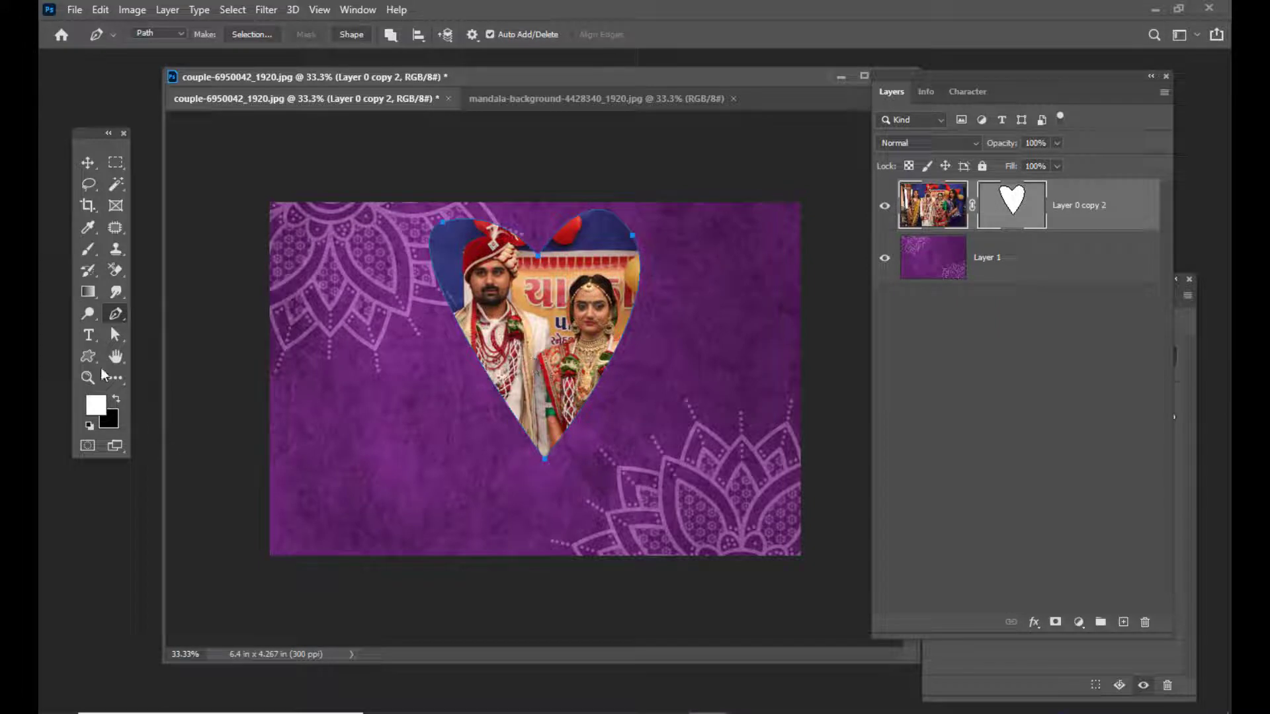
click(117, 337)
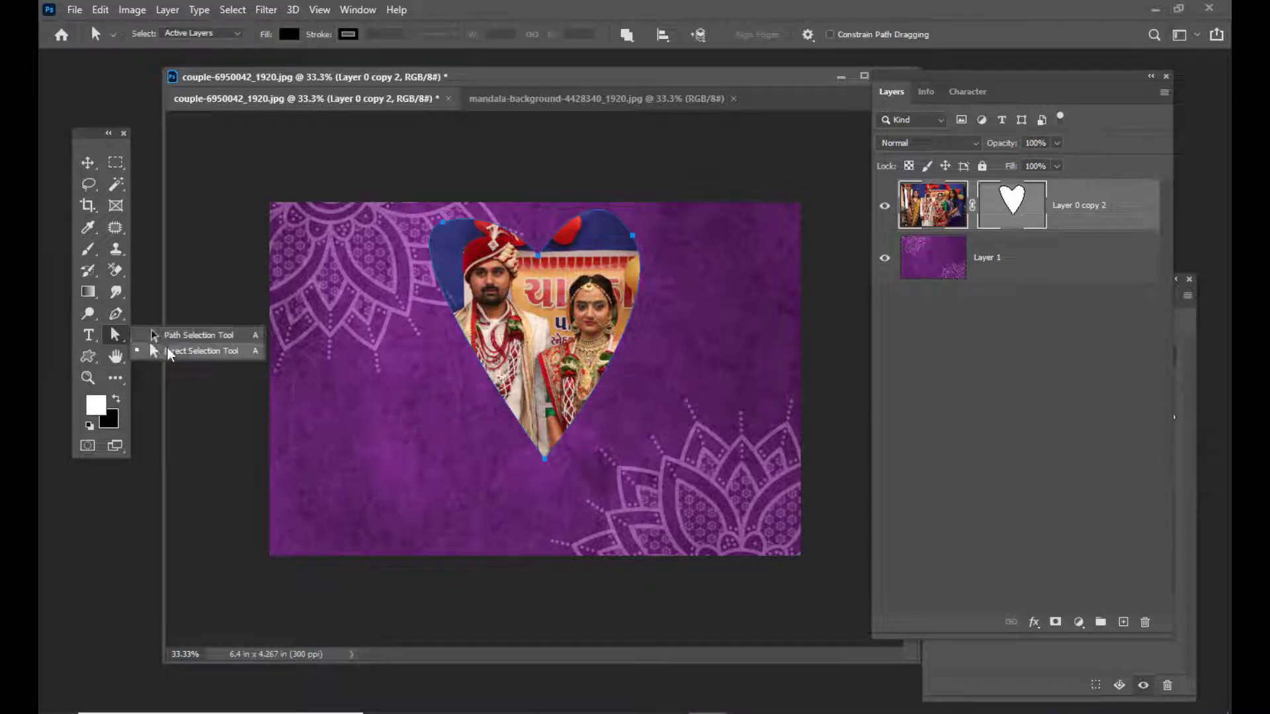
click(156, 336)
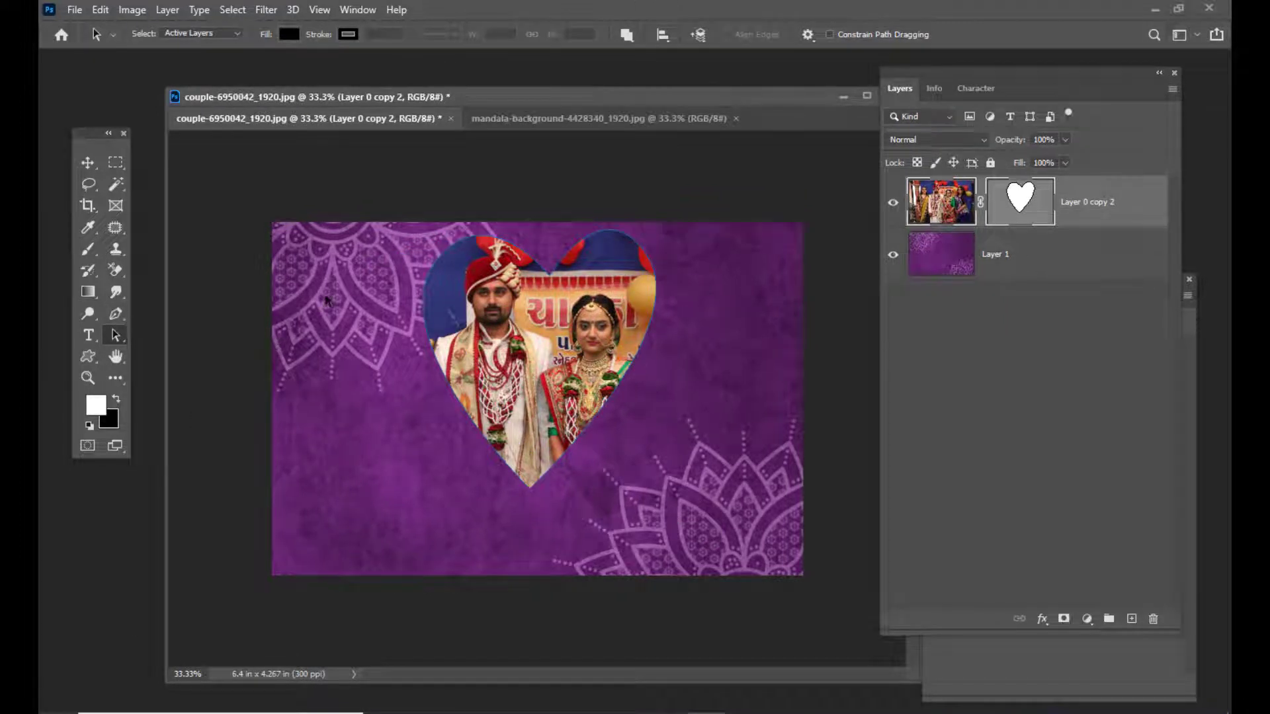
Draw a five-petal flower path with the Pen tool on the same vector mask, over the mandala beside the heart's left edge.
click(122, 312)
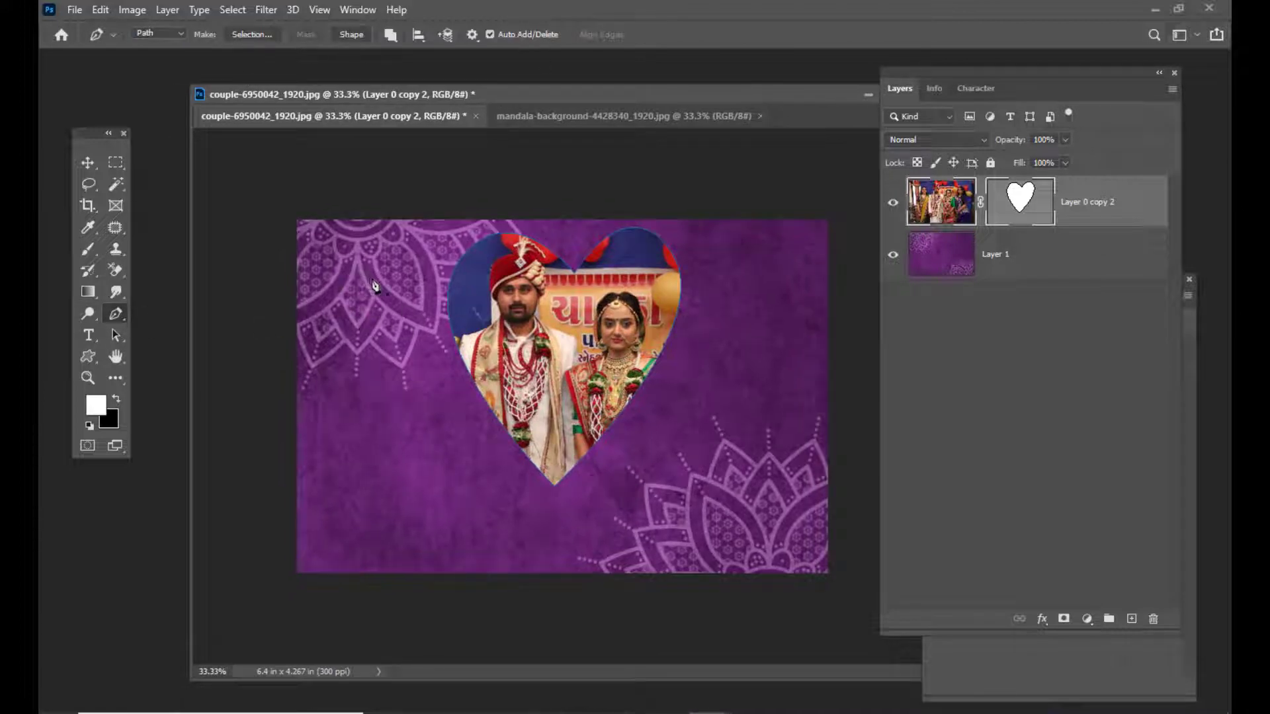
click(373, 274)
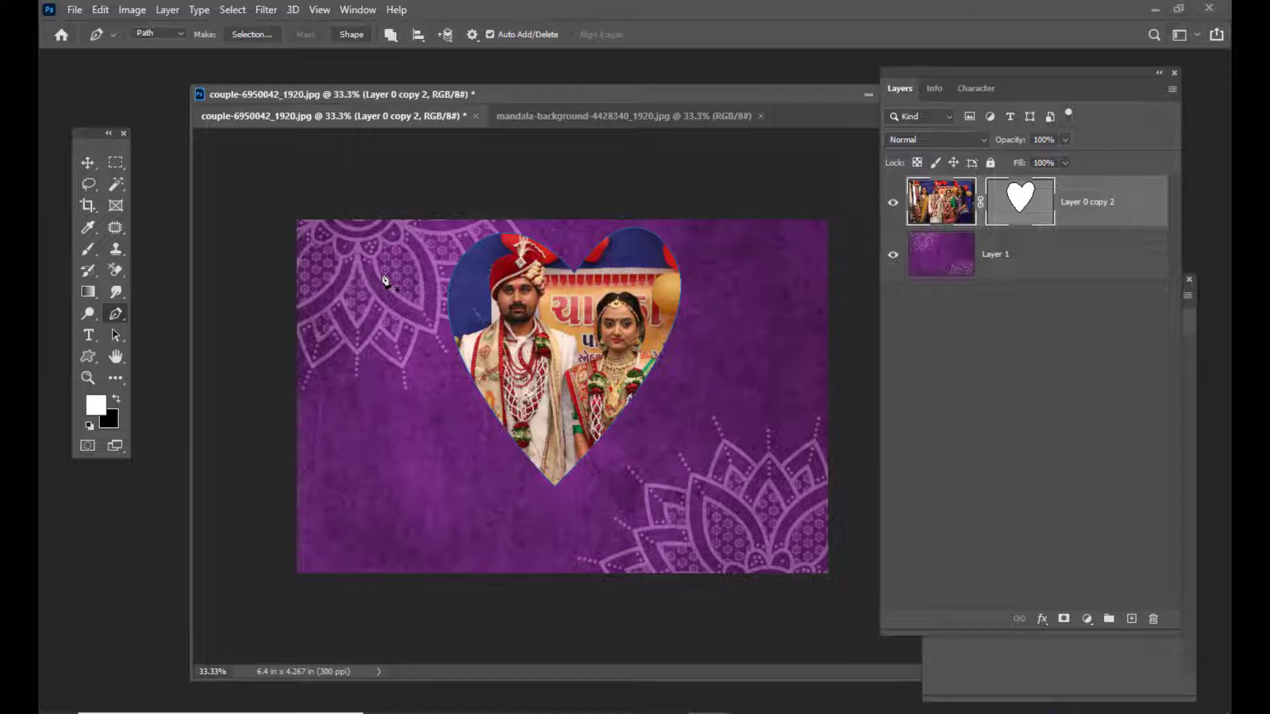
click(323, 244)
drag(318, 264, 333, 277)
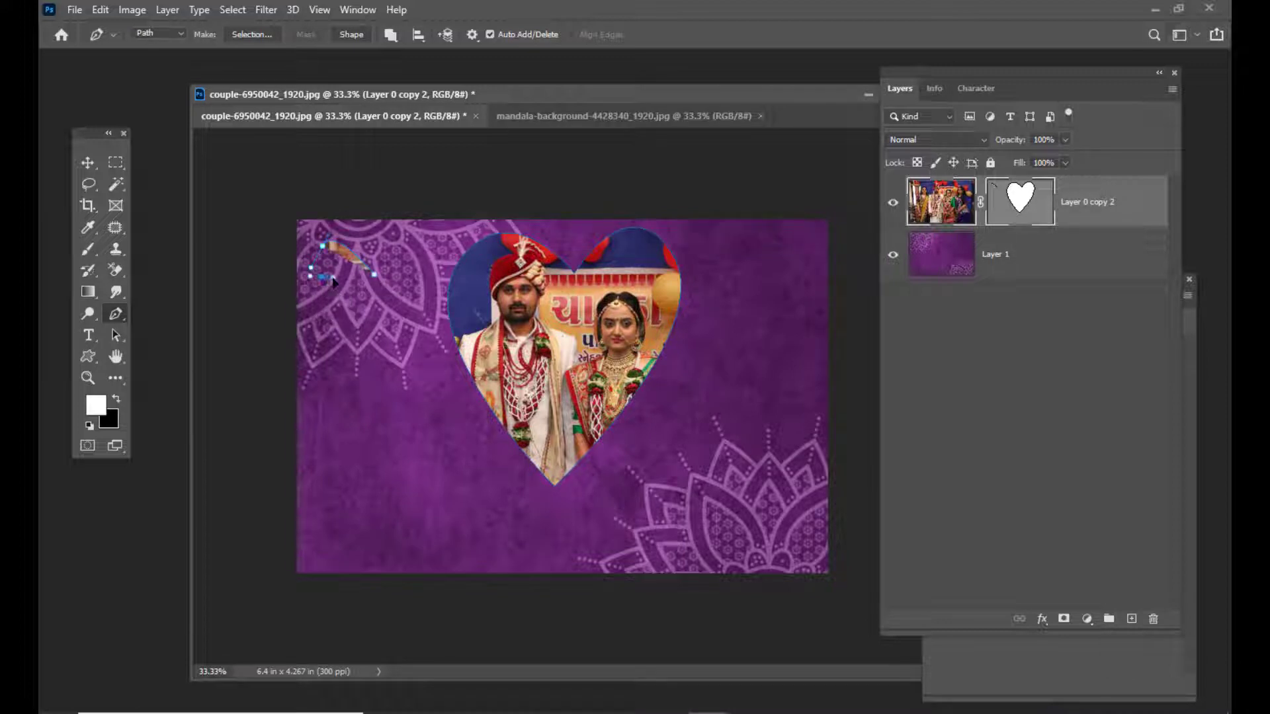
click(367, 285)
mouse_move(319, 323)
mouse_down()
mouse_move(324, 347)
mouse_move(397, 360)
mouse_move(416, 351)
mouse_move(423, 311)
mouse_up()
click(372, 292)
click(384, 285)
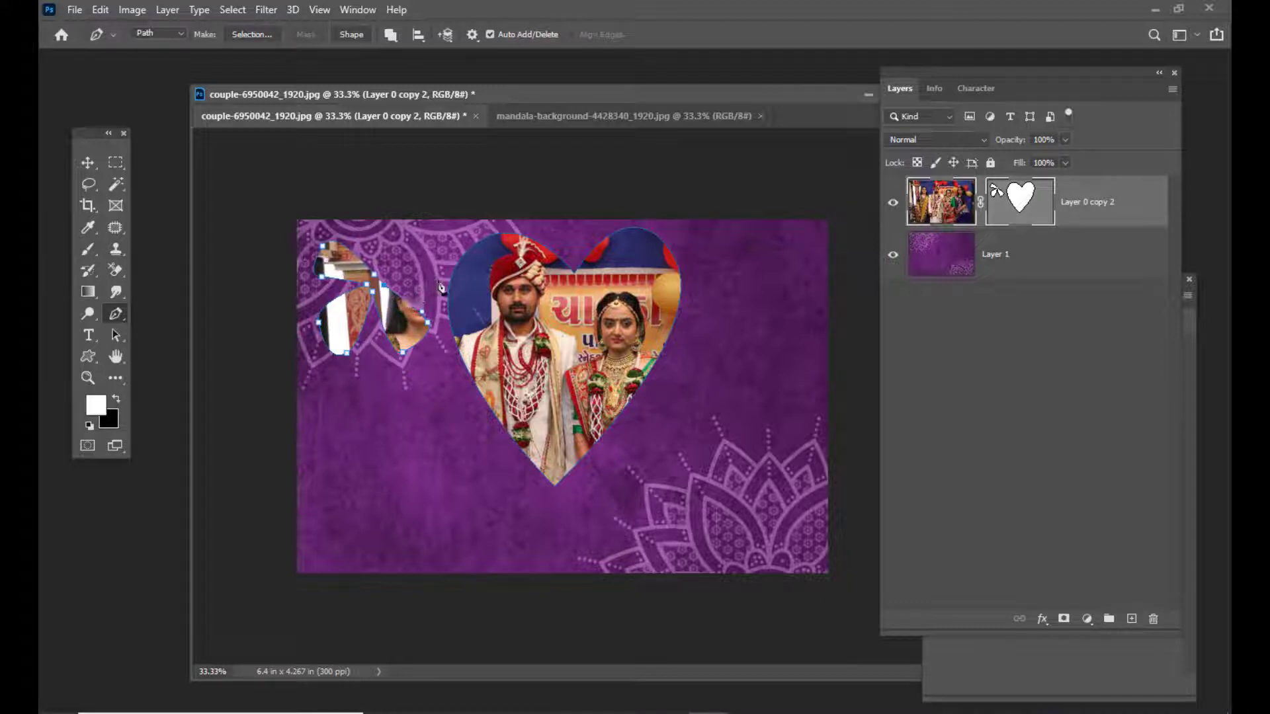
drag(439, 269, 448, 253)
click(431, 239)
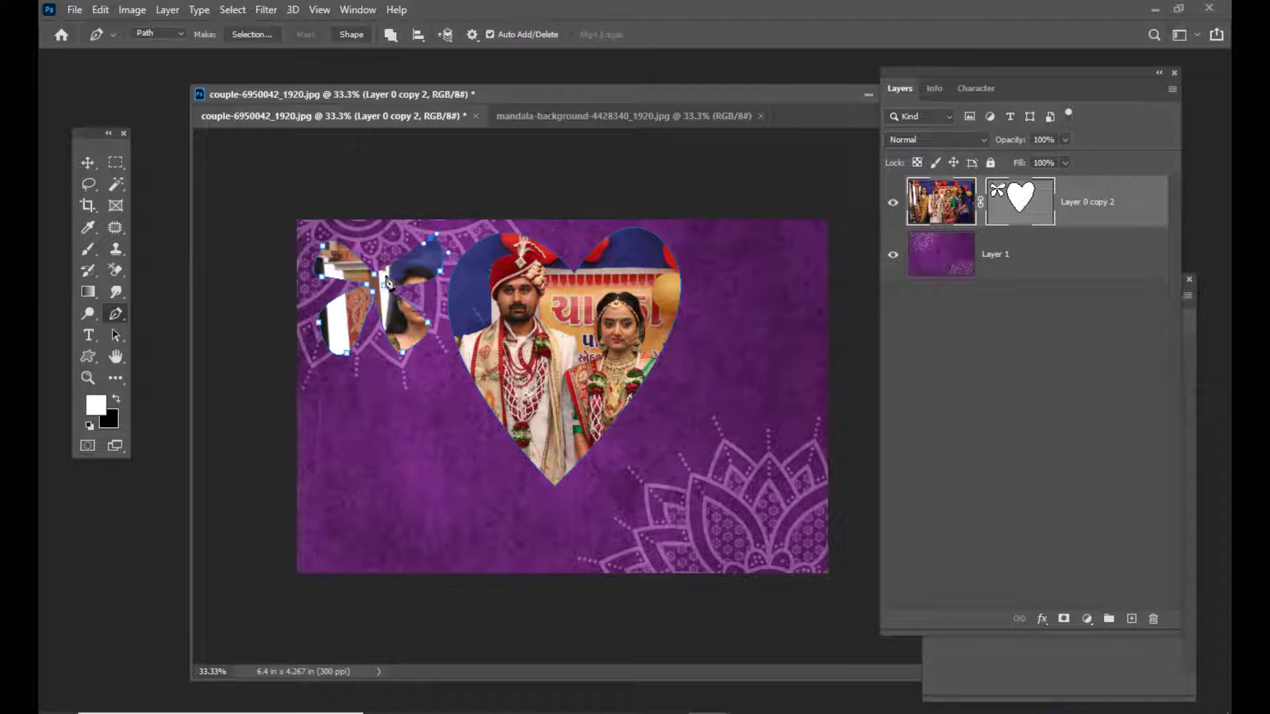
click(397, 226)
click(370, 229)
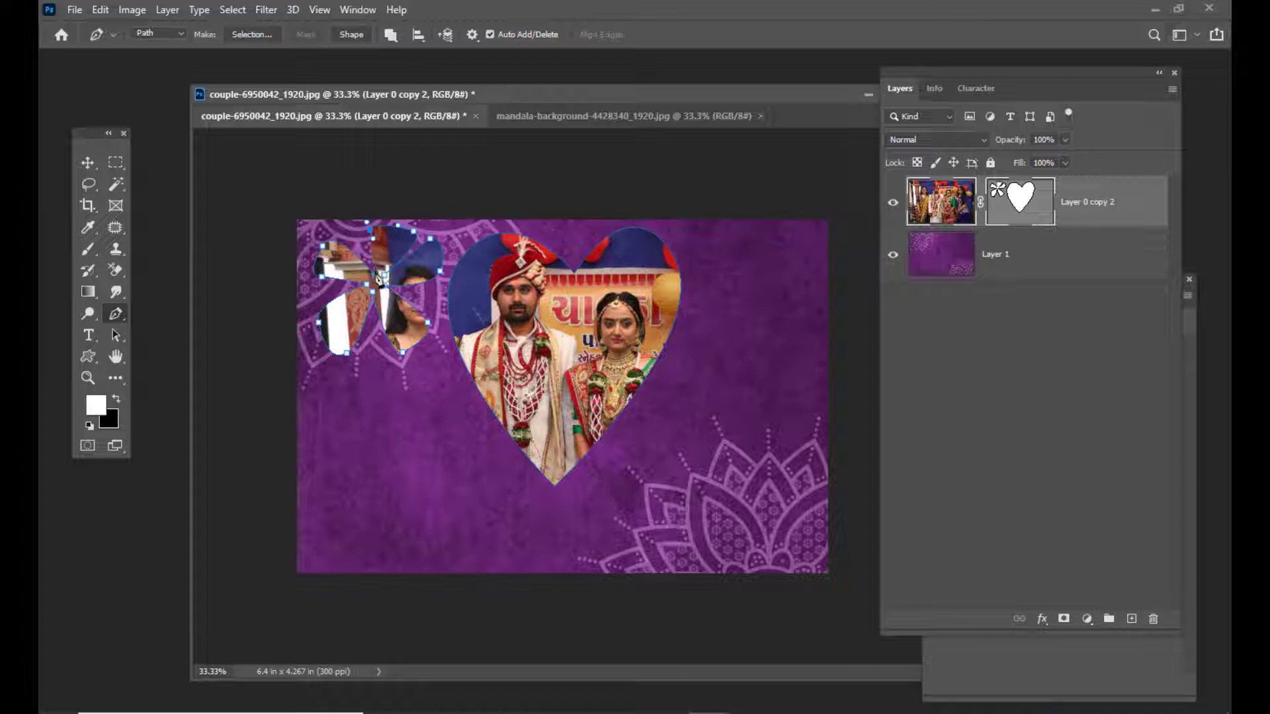
click(378, 277)
Refine the hand-drawn flower's petals with the Direct Selection tool by moving their anchor points and handles into rounder shapes.
drag(121, 335, 171, 352)
click(403, 299)
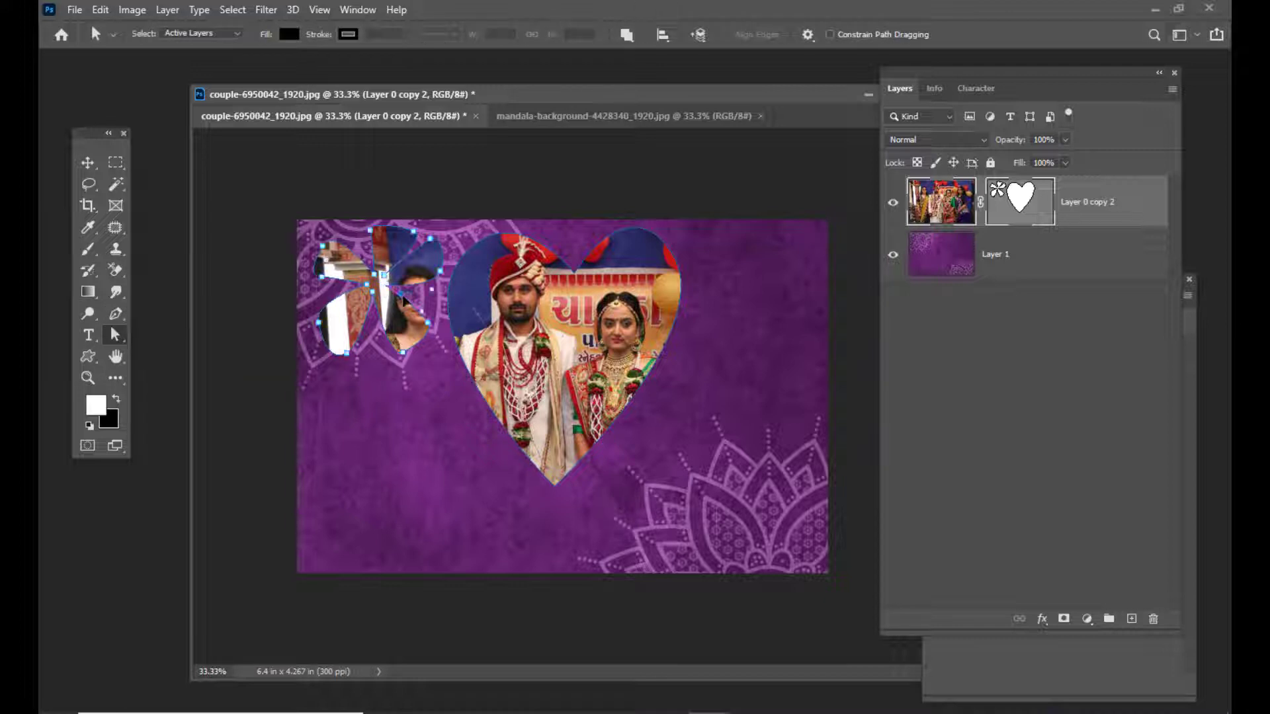
drag(394, 290, 393, 289)
drag(370, 230, 405, 225)
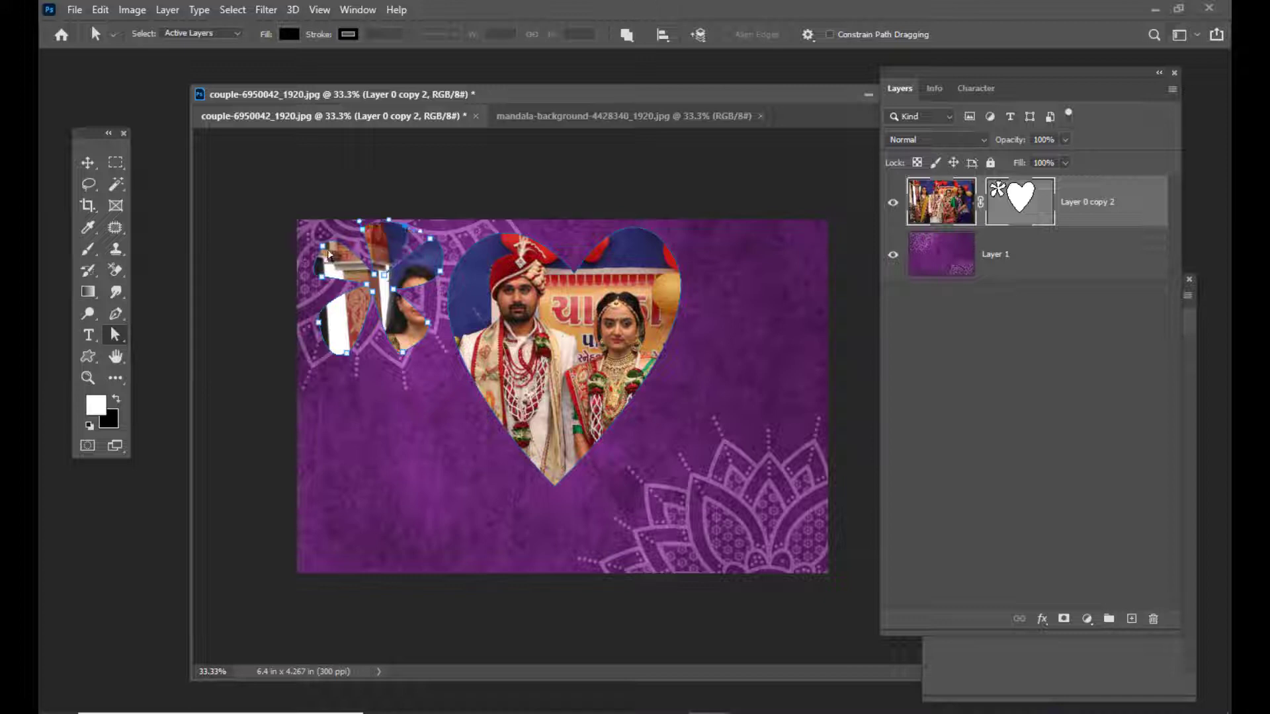
mouse_move(322, 247)
mouse_down()
mouse_move(343, 249)
mouse_move(330, 246)
mouse_up()
mouse_move(430, 246)
mouse_down()
mouse_move(447, 242)
mouse_move(443, 280)
mouse_move(455, 263)
mouse_move(436, 286)
mouse_move(448, 276)
mouse_move(433, 246)
mouse_up()
click(439, 283)
click(440, 272)
drag(433, 325, 400, 350)
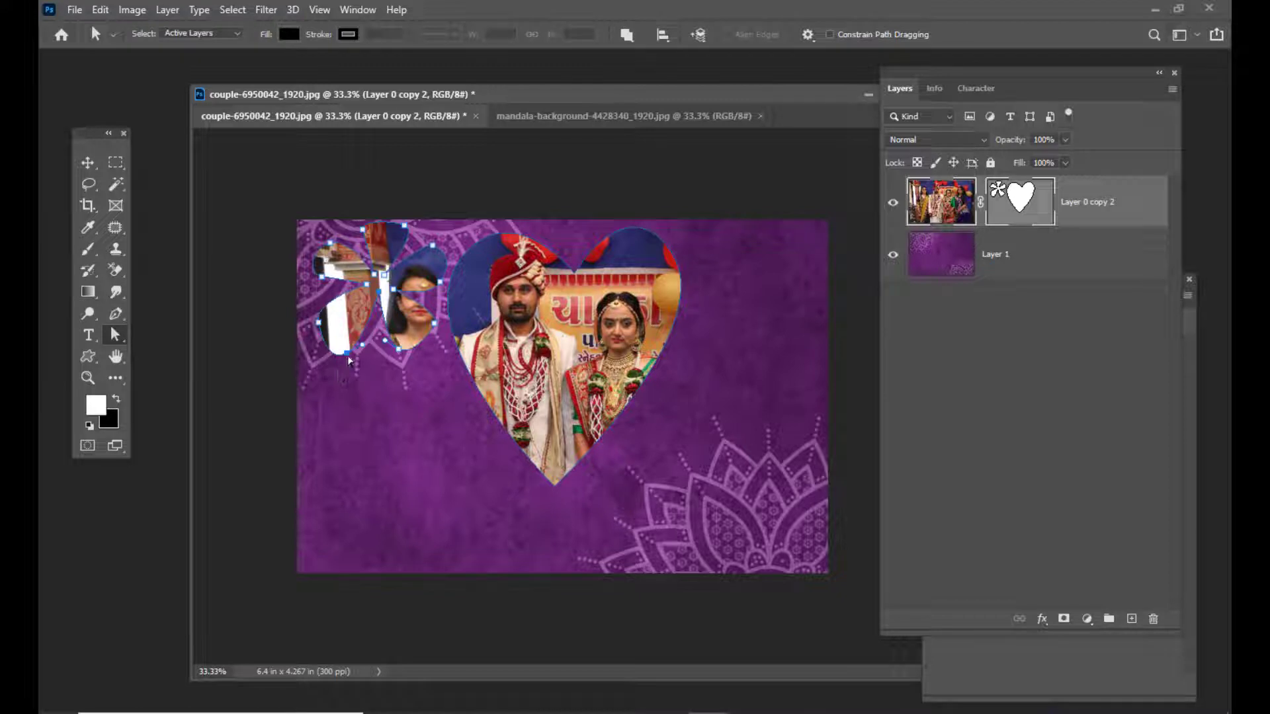
drag(349, 359, 326, 322)
drag(361, 230, 357, 230)
click(430, 209)
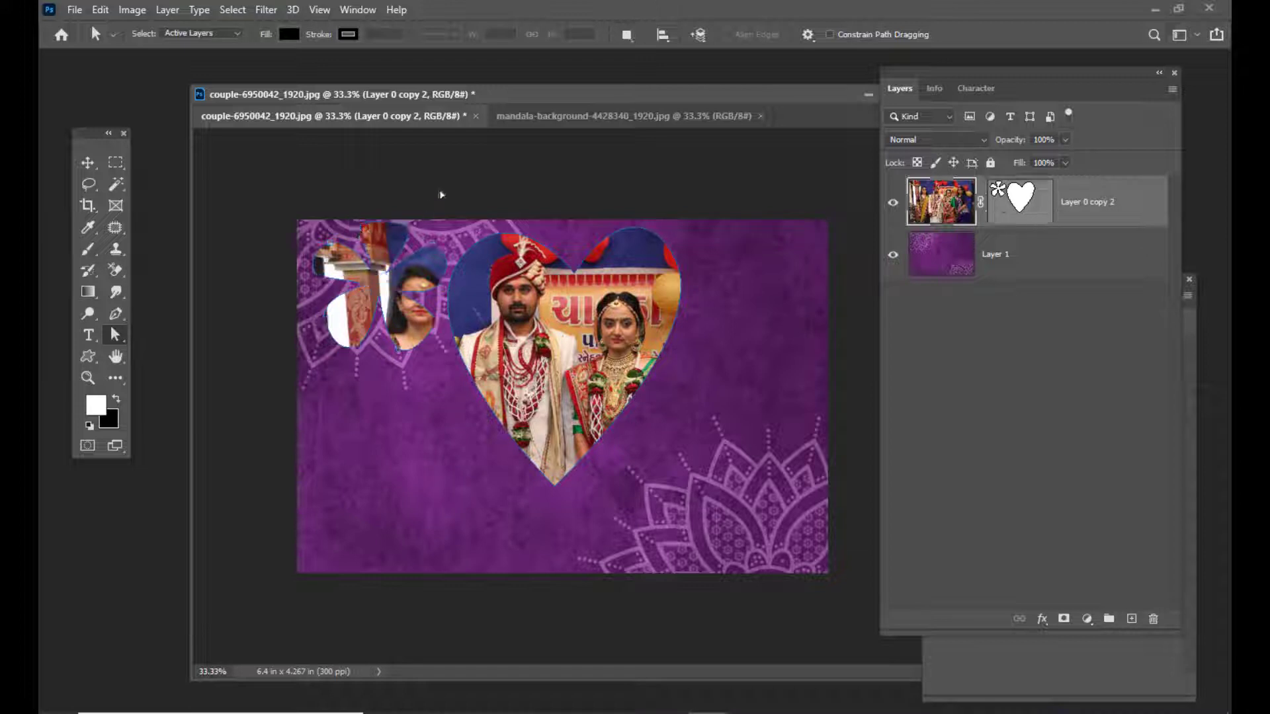
Select all petals of the hand-drawn flower path and move the flower slightly down.
click(422, 295)
right_click(115, 335)
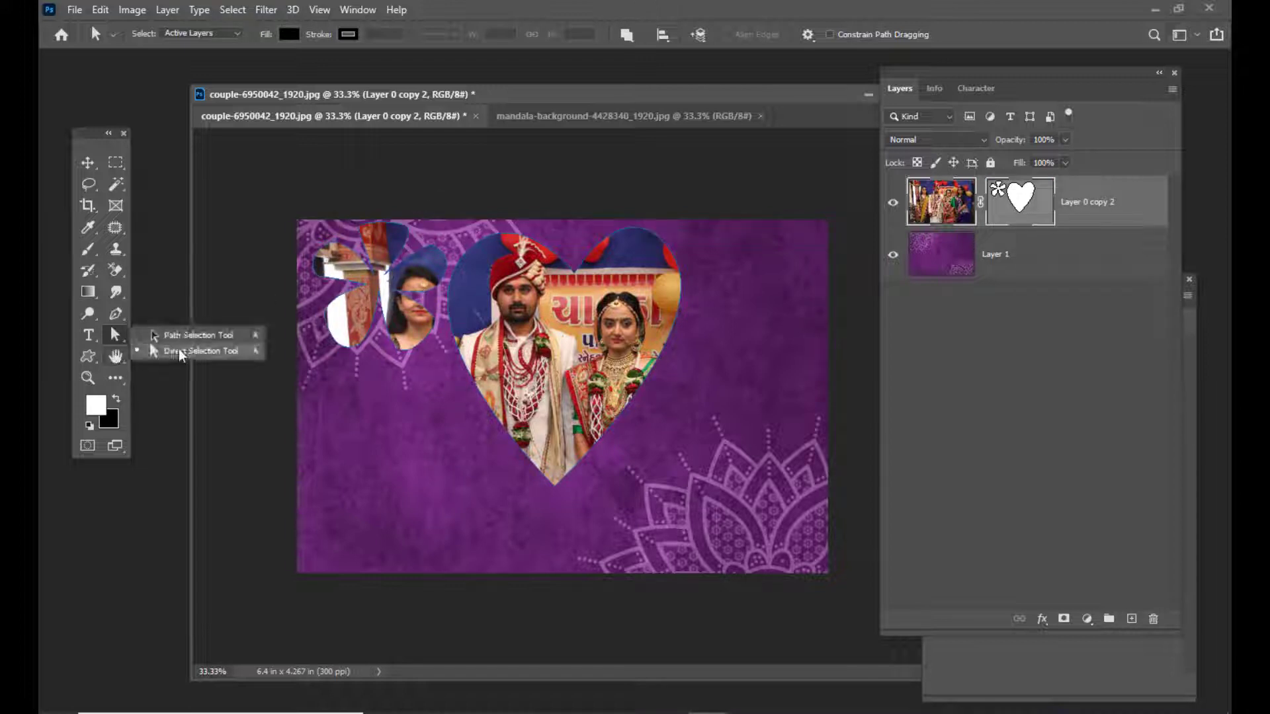
click(191, 350)
click(375, 273)
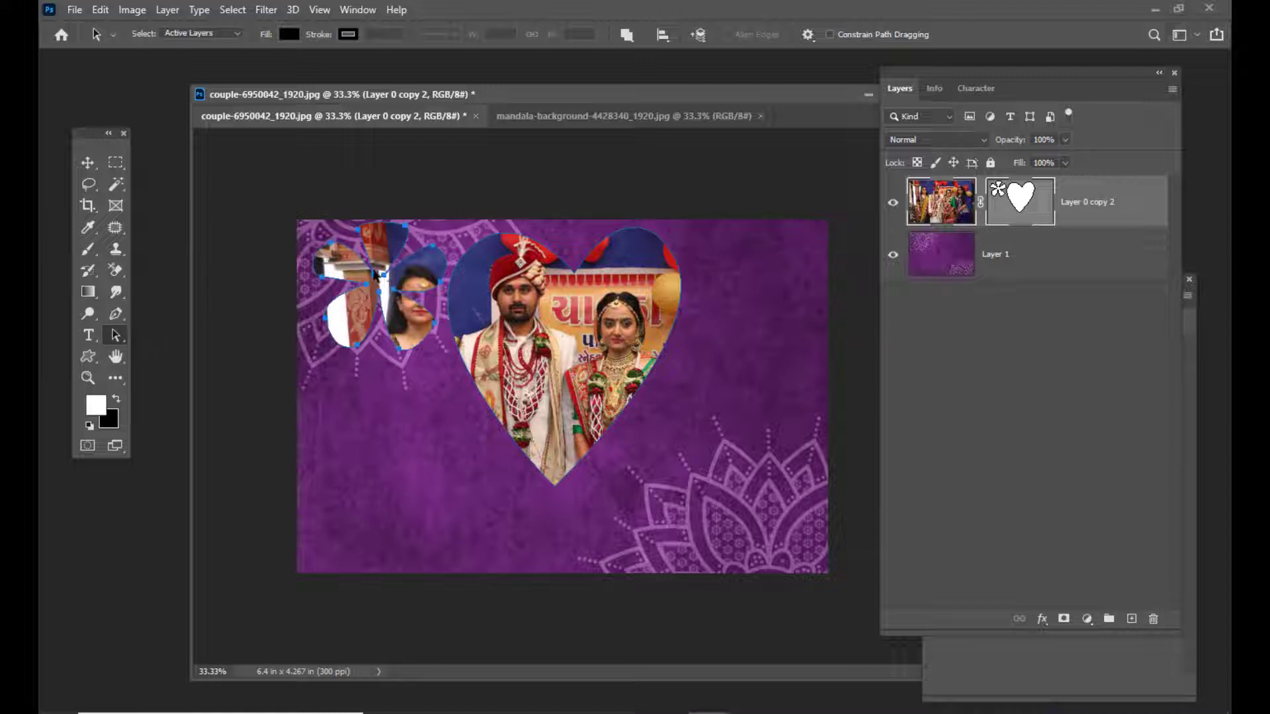
drag(375, 273, 378, 288)
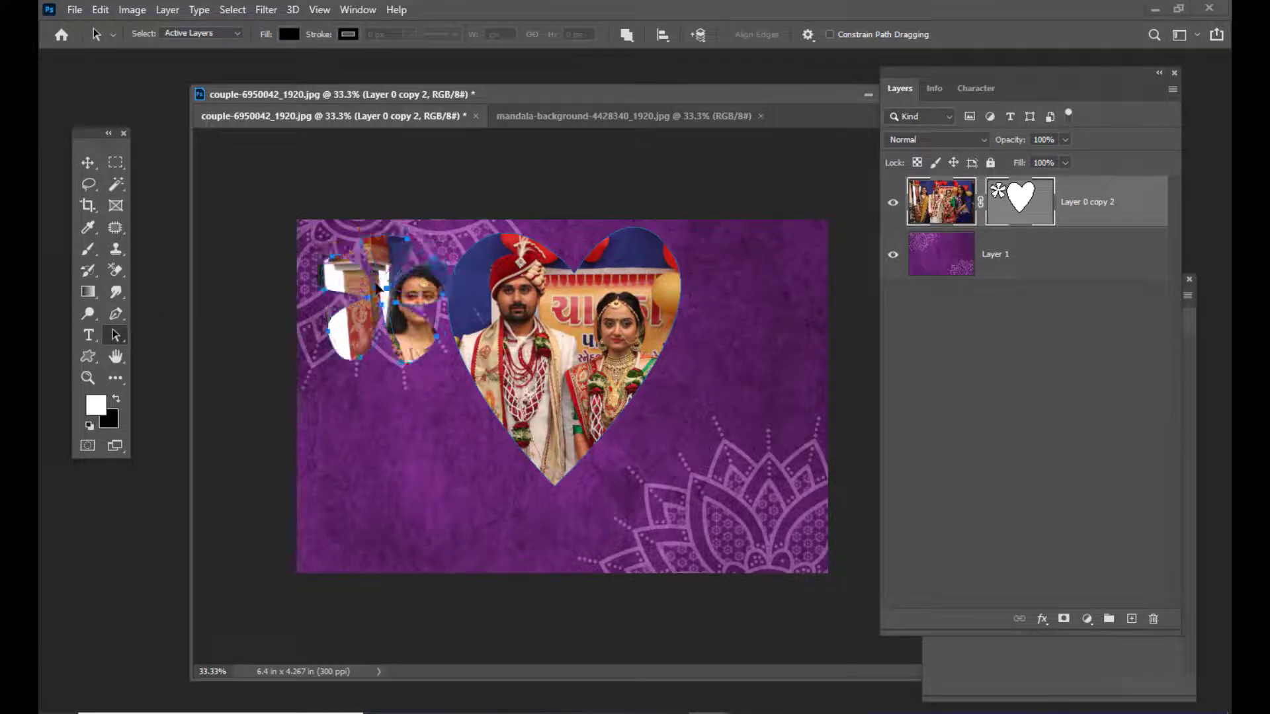
Scale the flower path down to about 70% with Free Transform, place it over the leftmost woman's face, and deselect it.
key(ctrl+t)
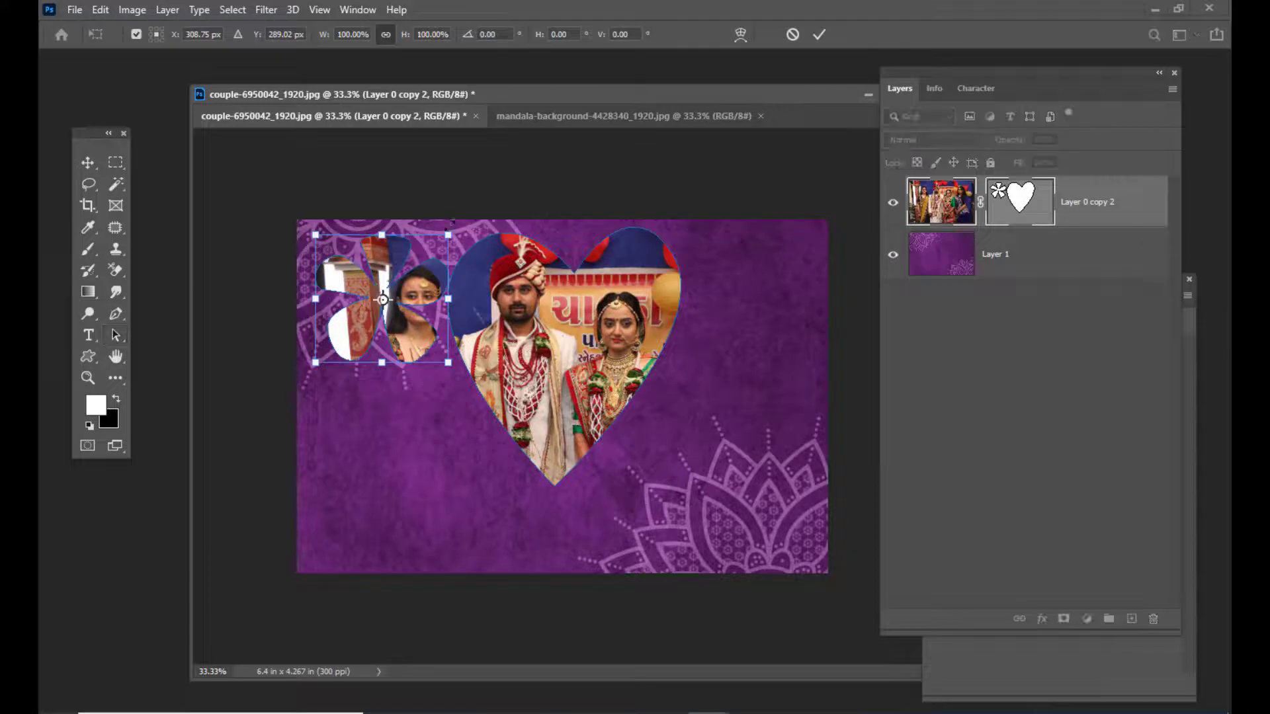
drag(449, 234, 413, 290)
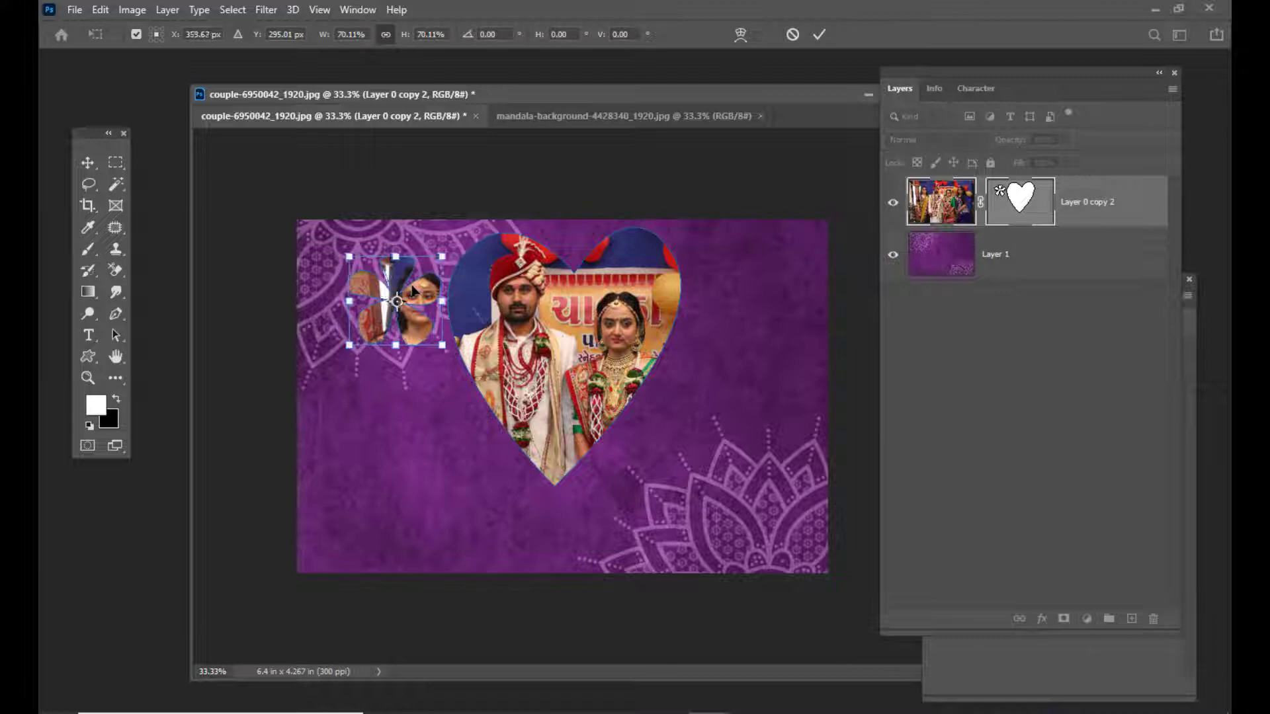
key(Return)
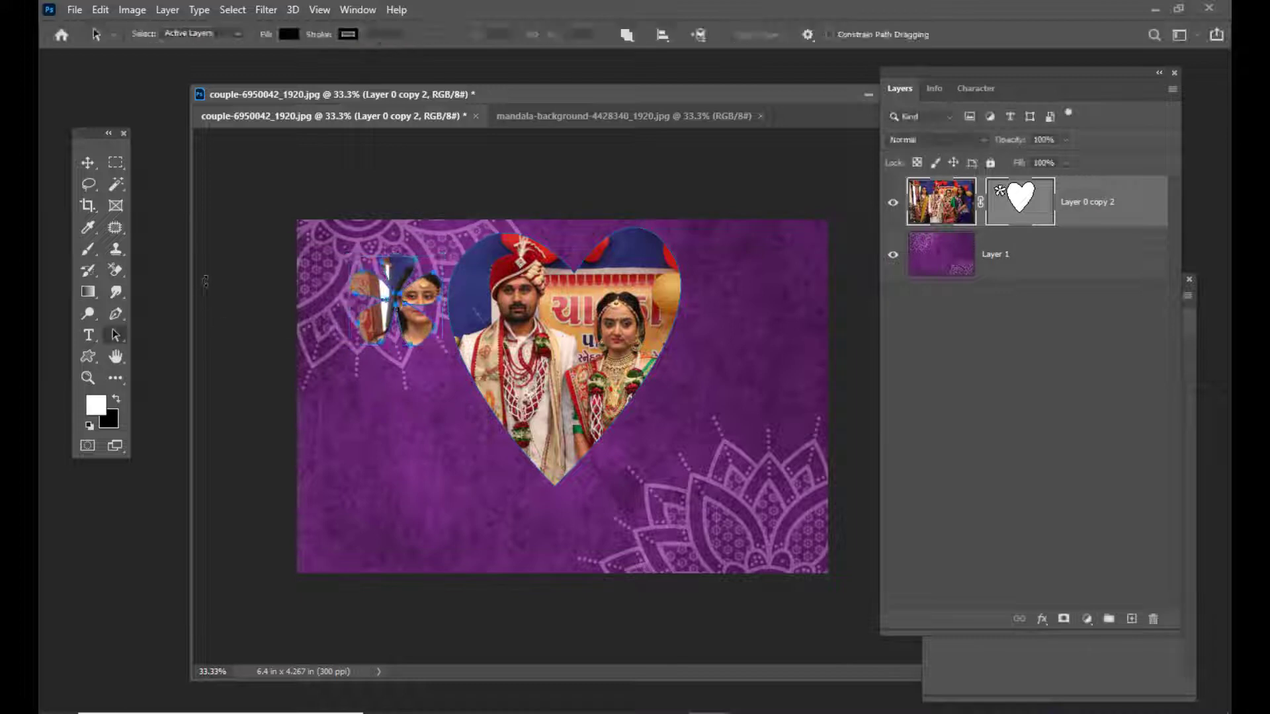
click(448, 200)
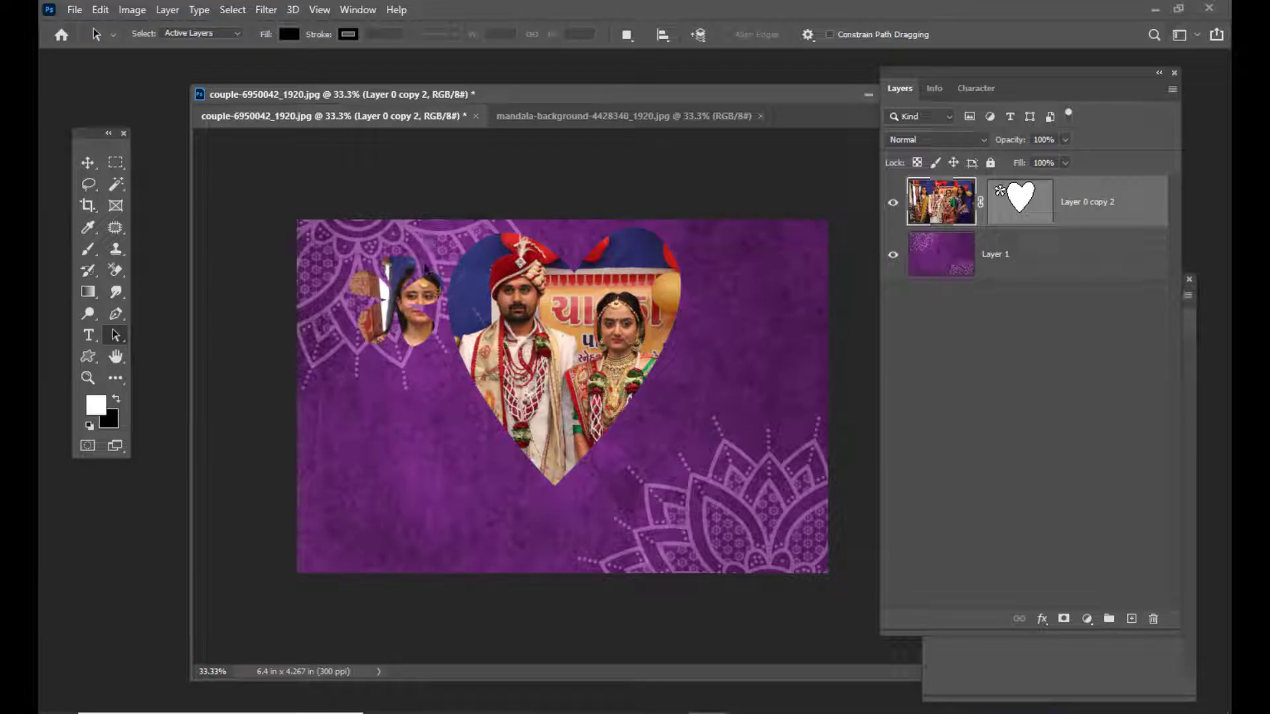
Draw a small butterfly with the Custom Shape tool on the vector mask, just right of the heart over the rightmost woman's face.
click(424, 282)
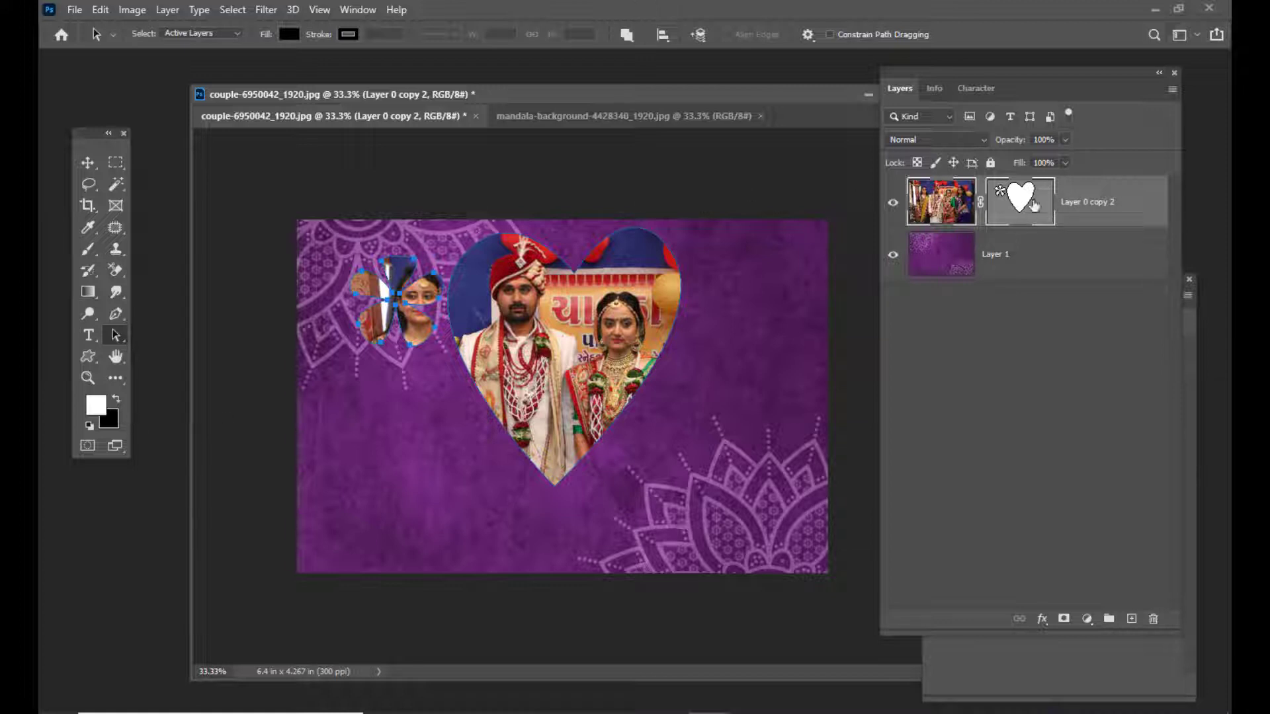
click(90, 360)
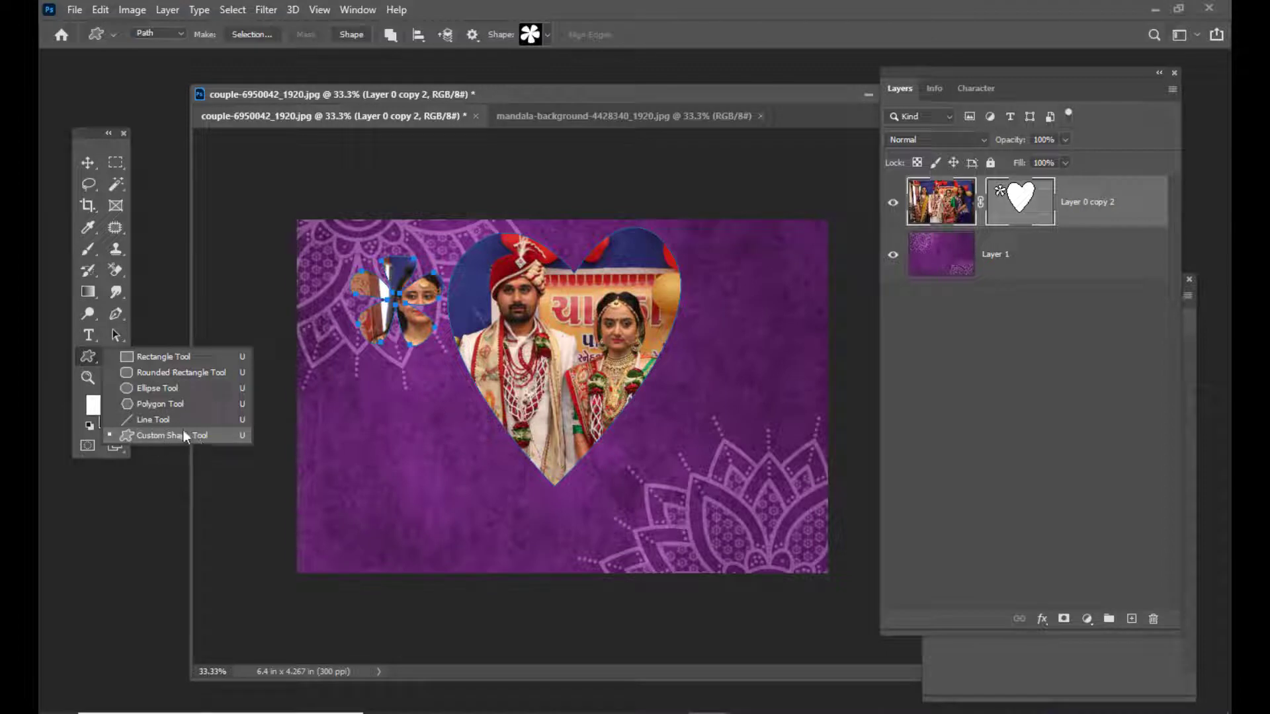
click(166, 437)
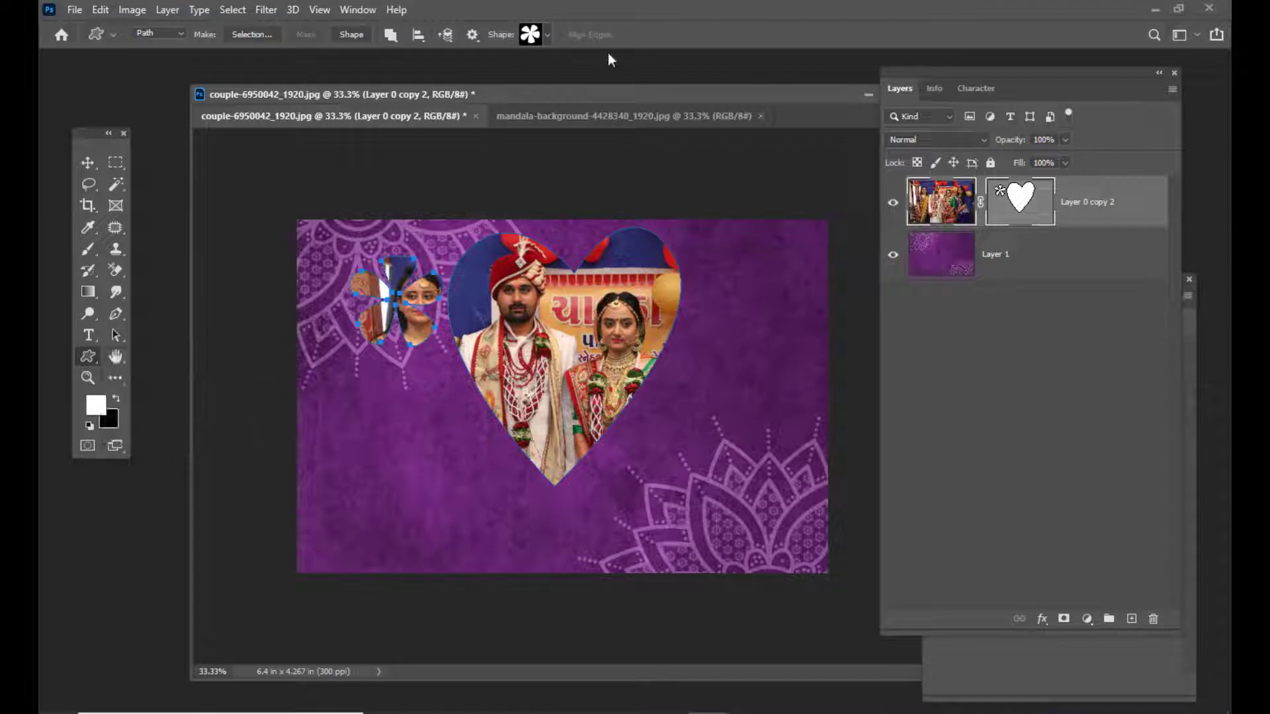
click(545, 38)
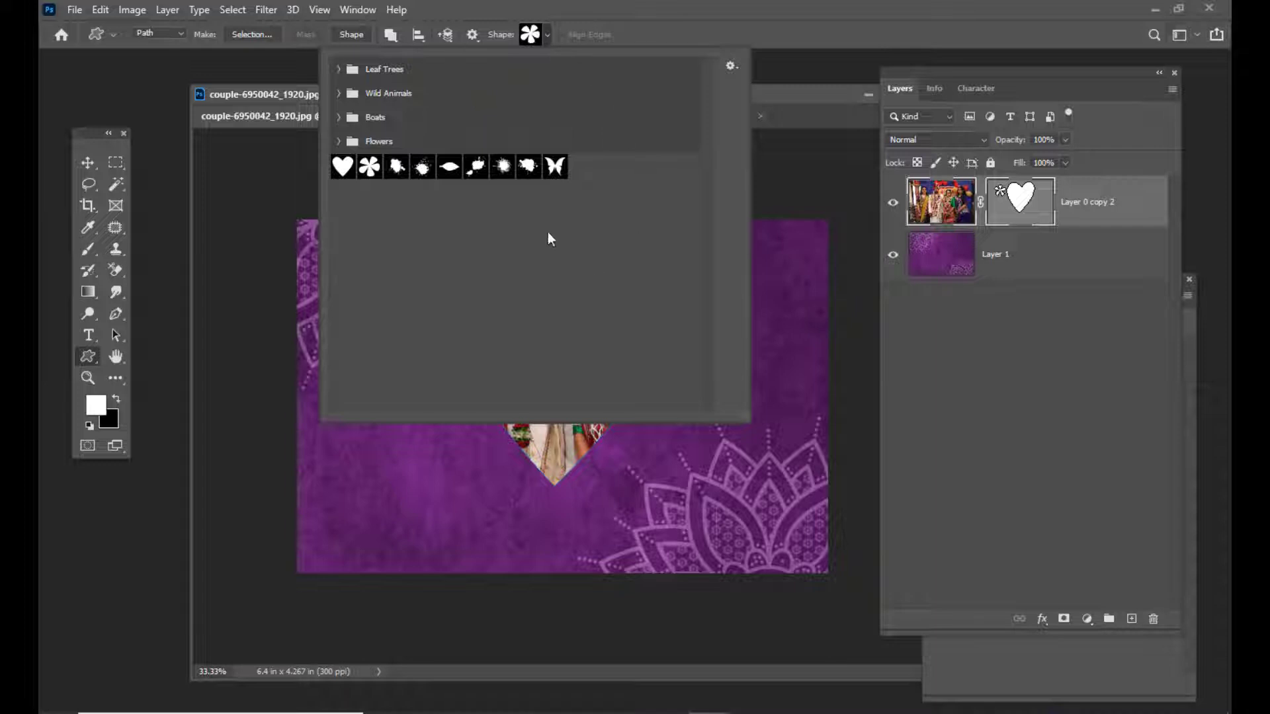
click(555, 169)
click(637, 33)
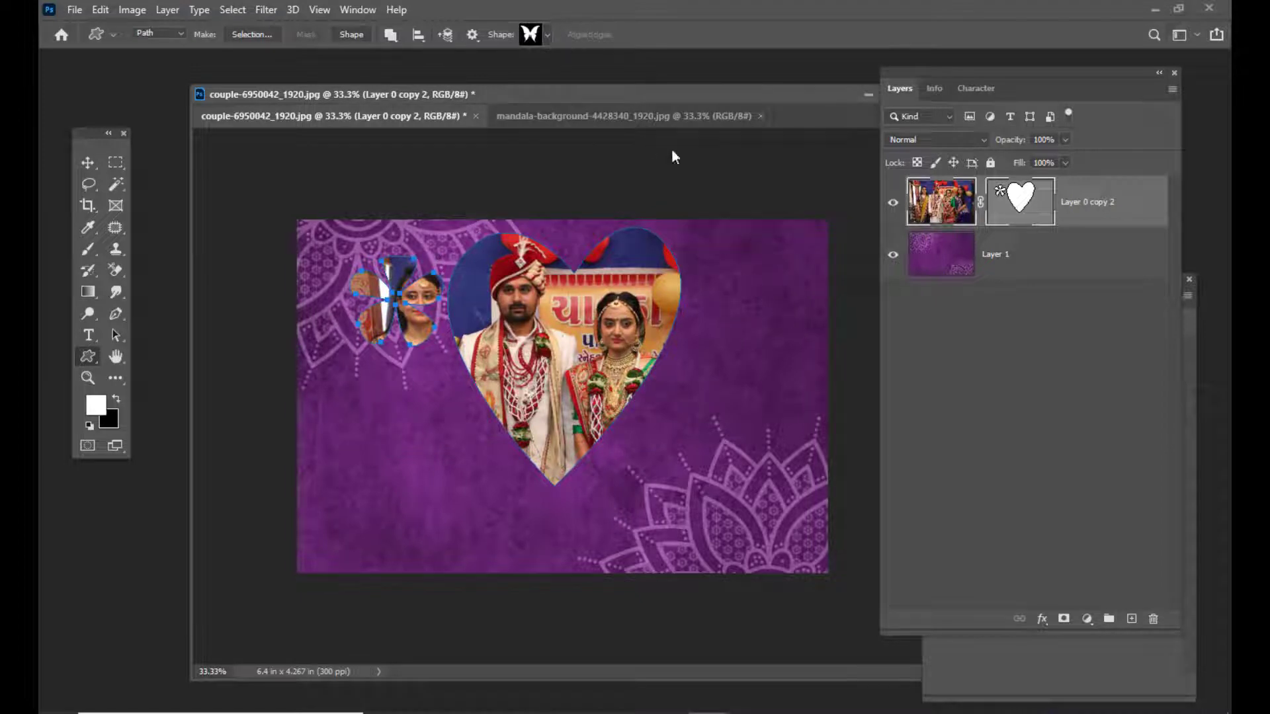
drag(700, 252, 814, 349)
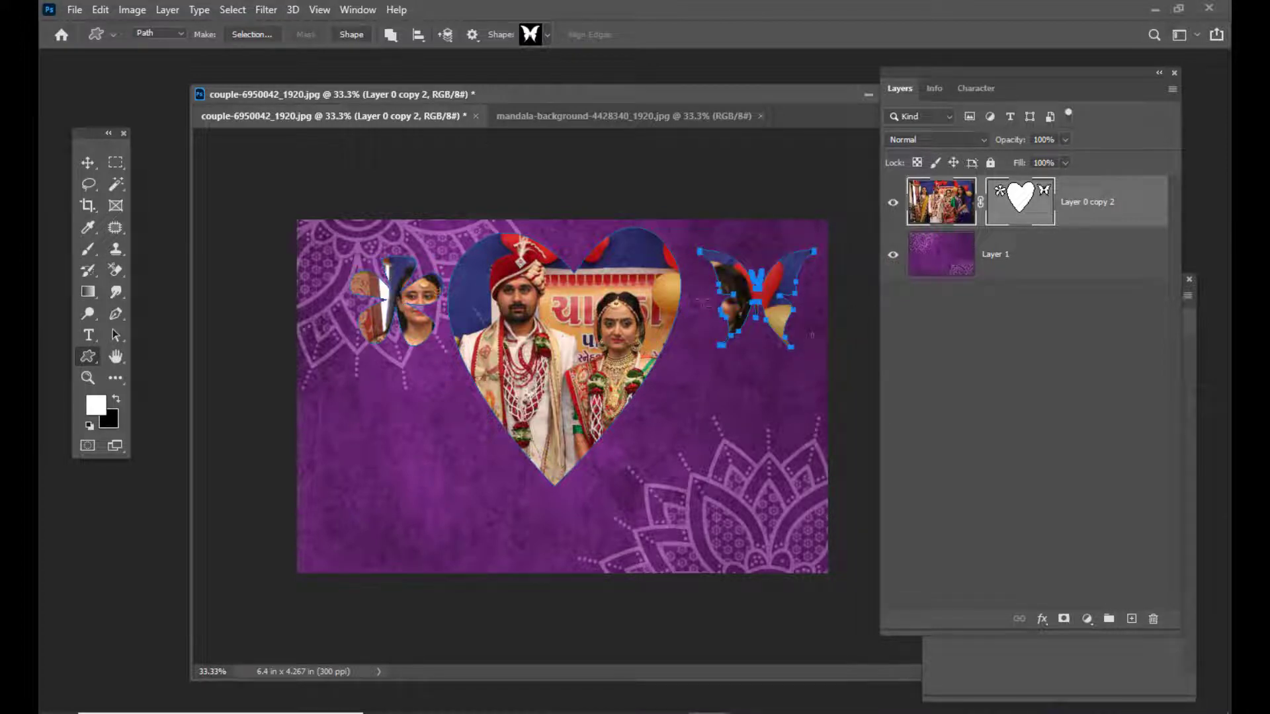
key(ctrl+z)
drag(685, 249, 767, 335)
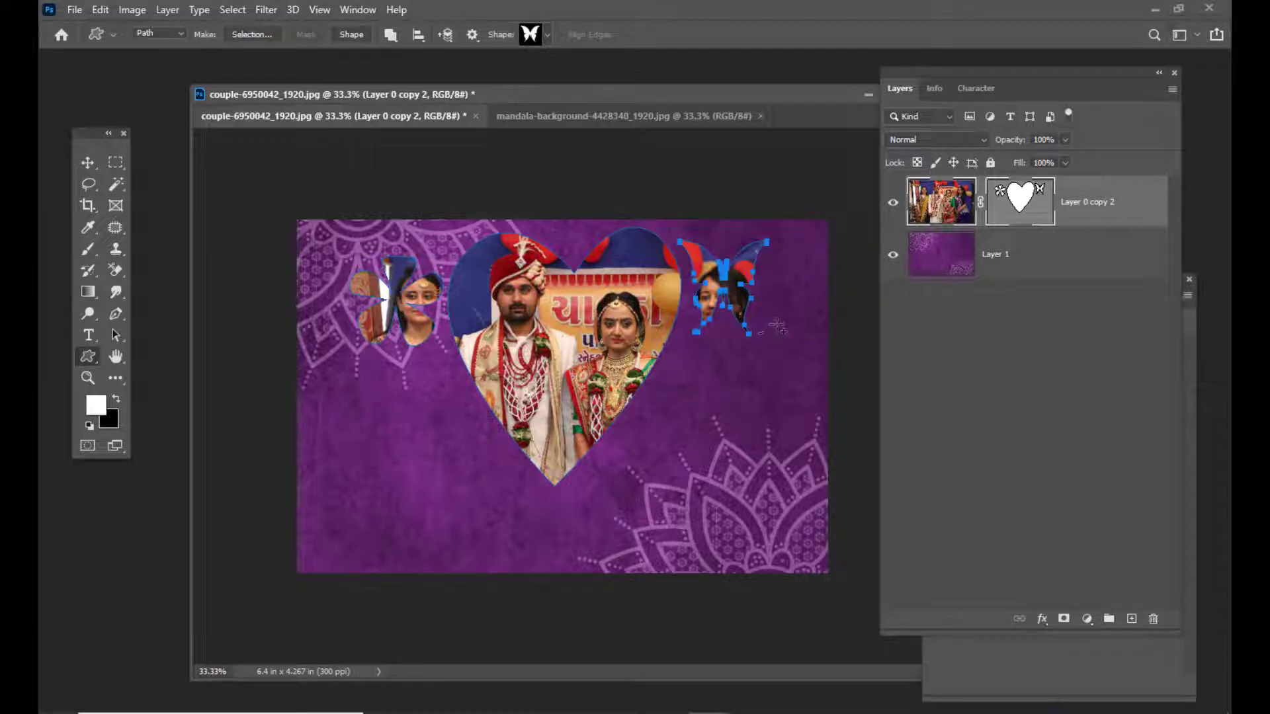
Move the butterfly path slightly down with the Path Selection tool so it frames the rightmost woman's face without overlapping the heart.
drag(122, 336, 199, 334)
drag(740, 291, 736, 305)
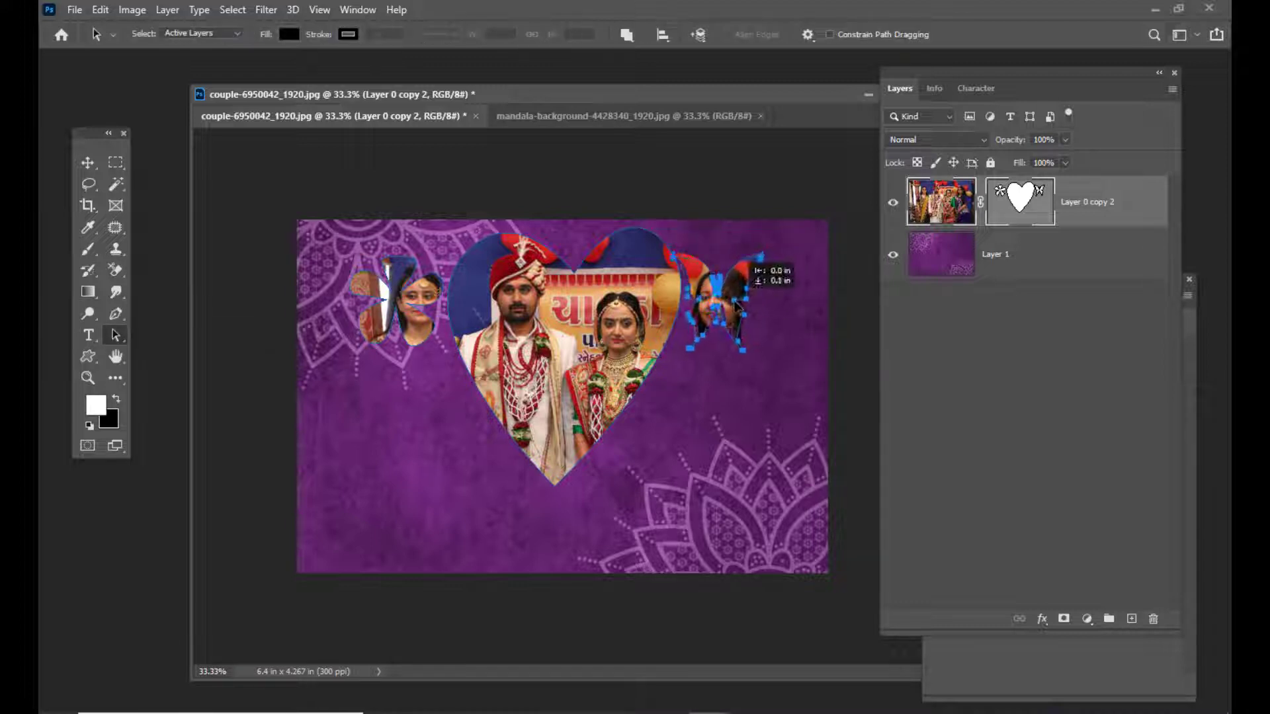
click(746, 213)
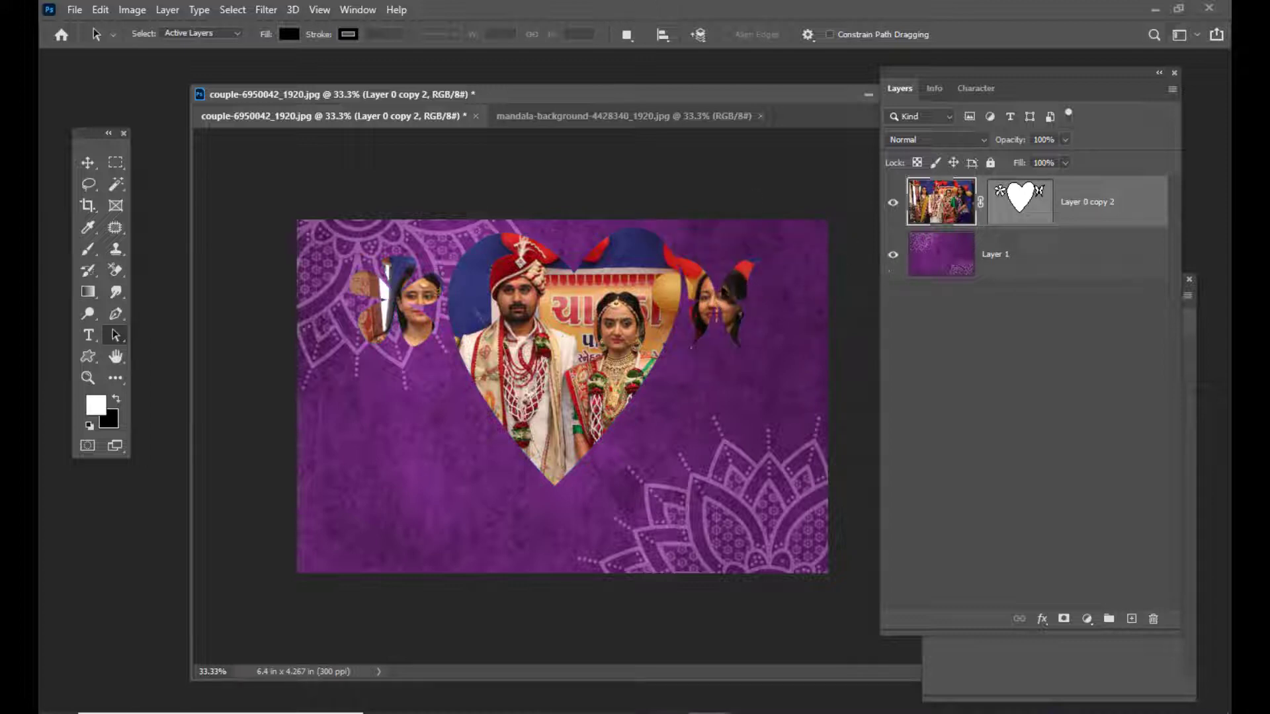
click(722, 285)
drag(721, 285, 732, 285)
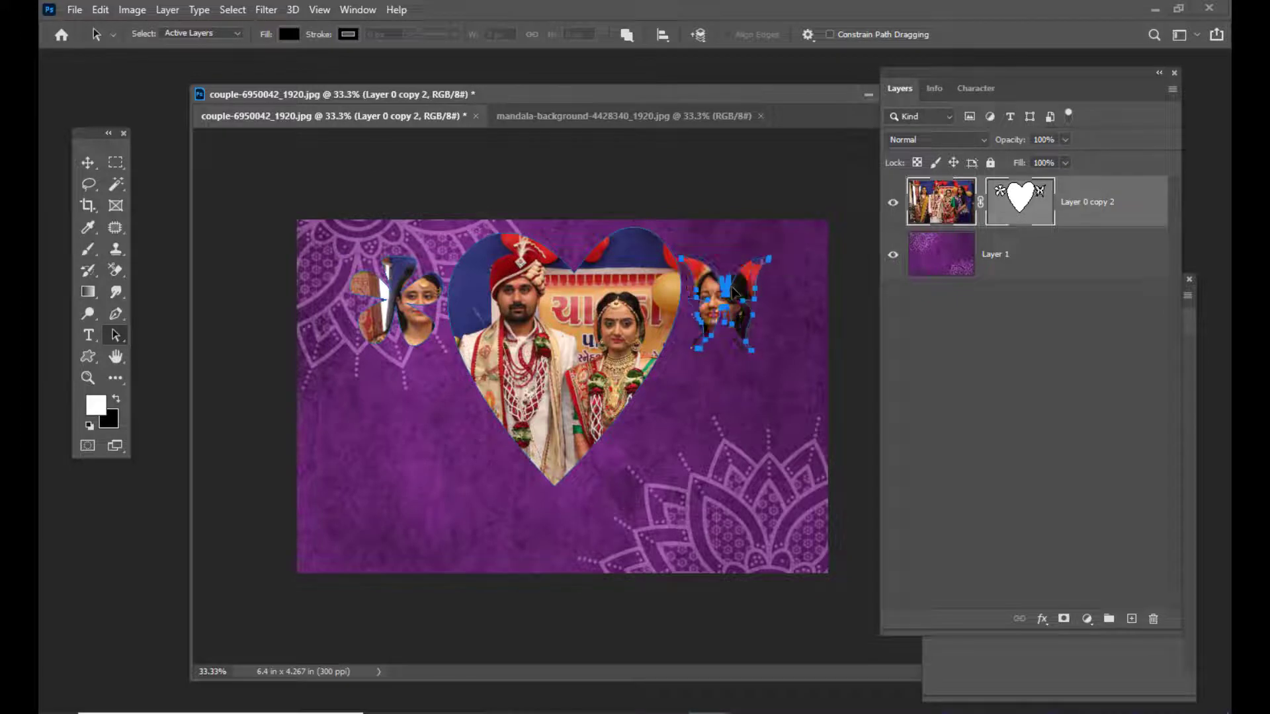
Draw five flowers of varied sizes with the Custom Shape tool on the vector mask, spread around the heart in the empty purple areas.
click(88, 356)
click(547, 38)
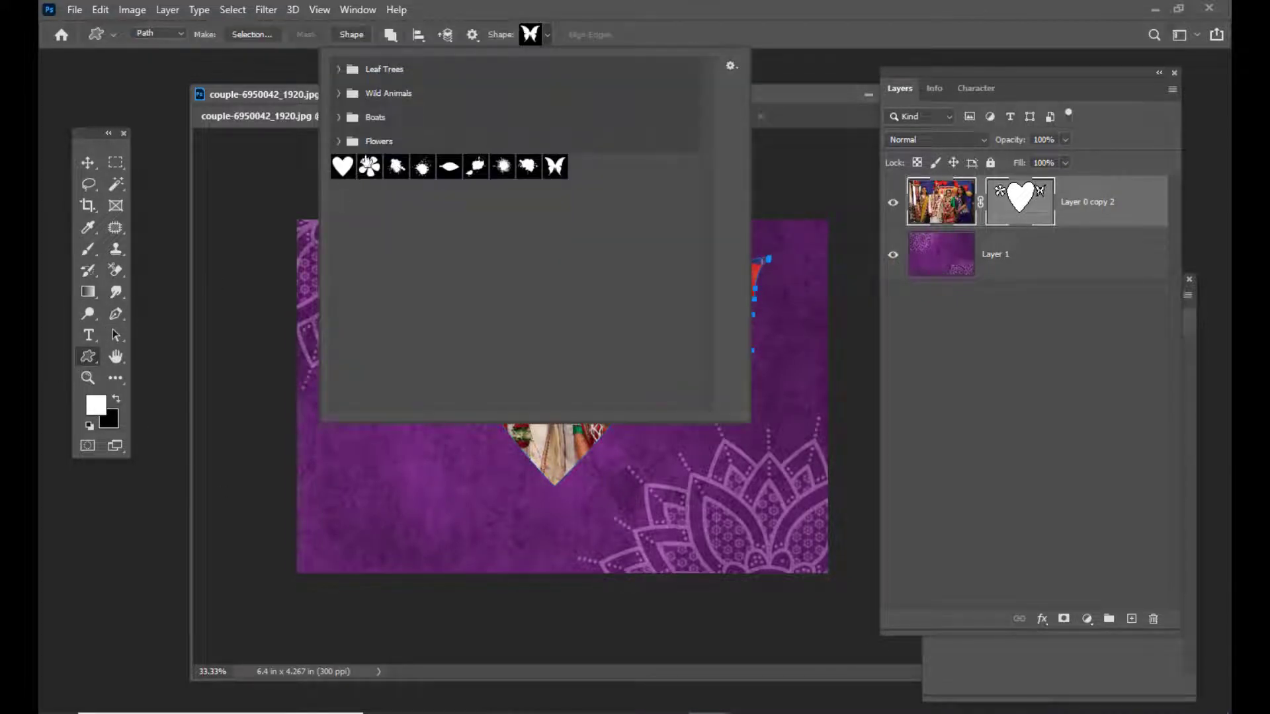
click(369, 166)
click(827, 7)
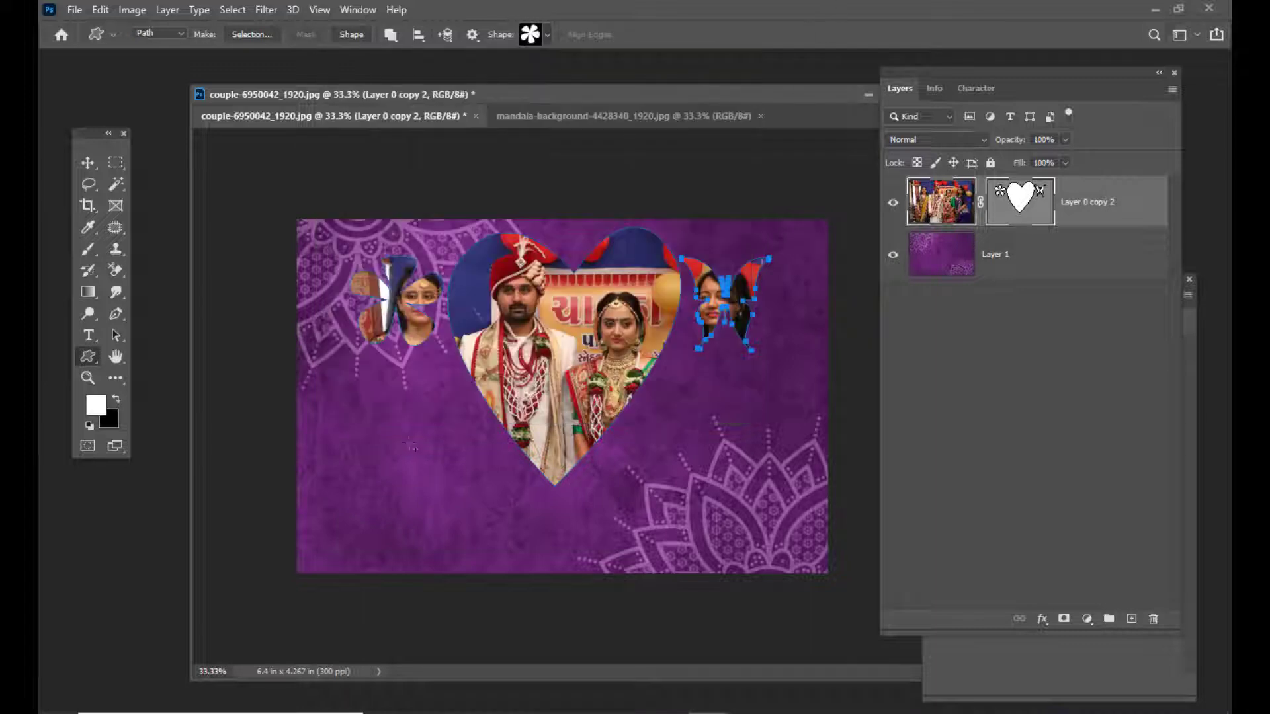
drag(345, 398, 487, 532)
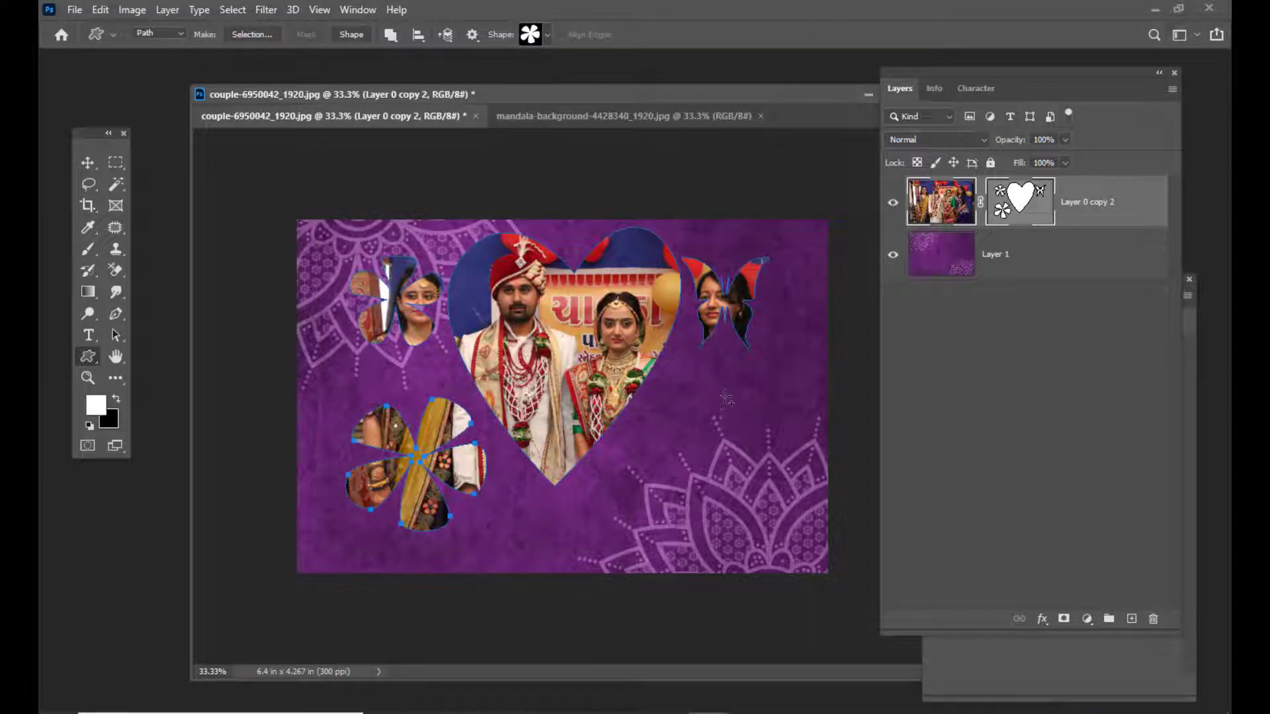
drag(721, 375, 808, 442)
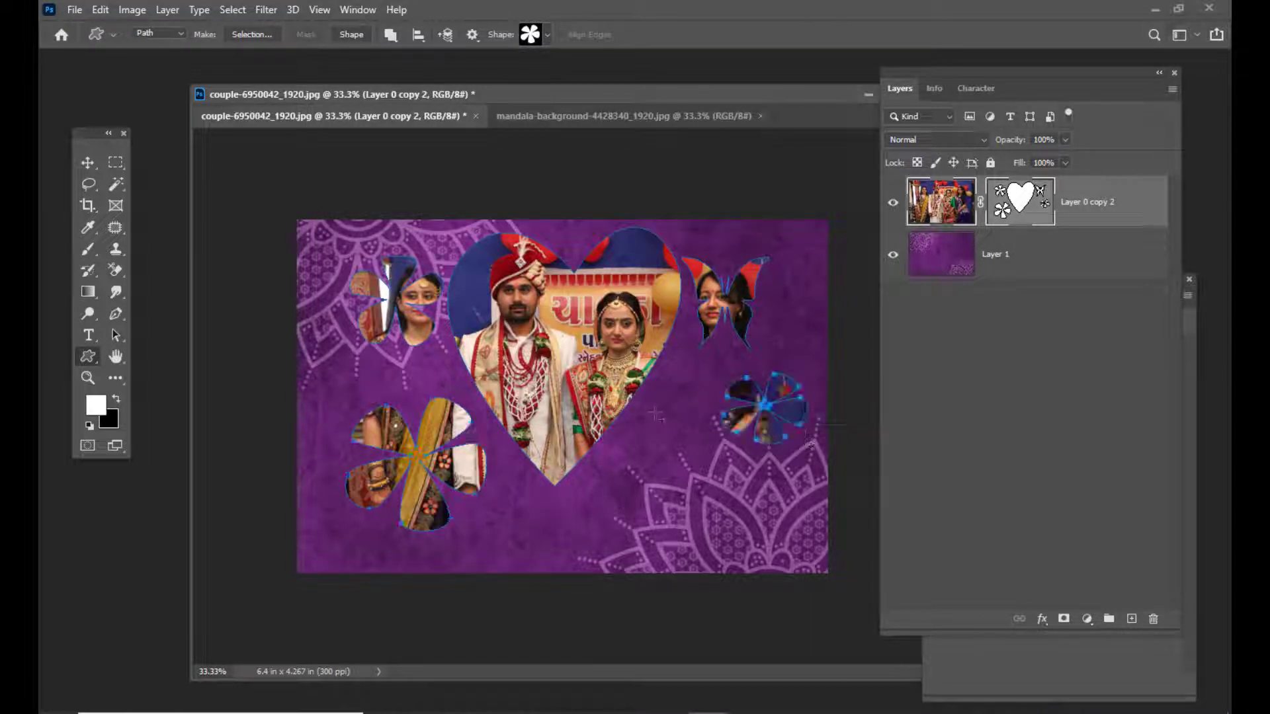
drag(600, 459, 668, 520)
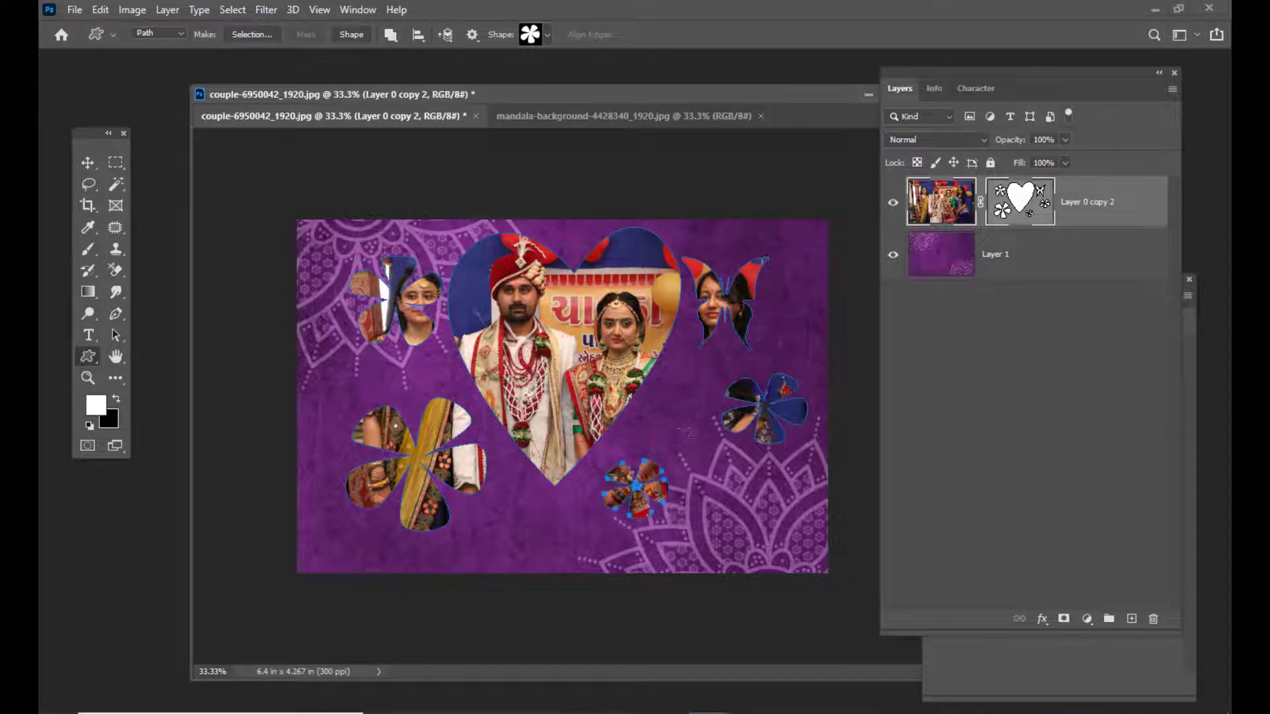
drag(315, 346, 350, 390)
drag(785, 241, 809, 263)
Draw seven small butterflies with the Custom Shape tool on the vector mask, filling the corners and gaps around the heart and flowers.
click(549, 36)
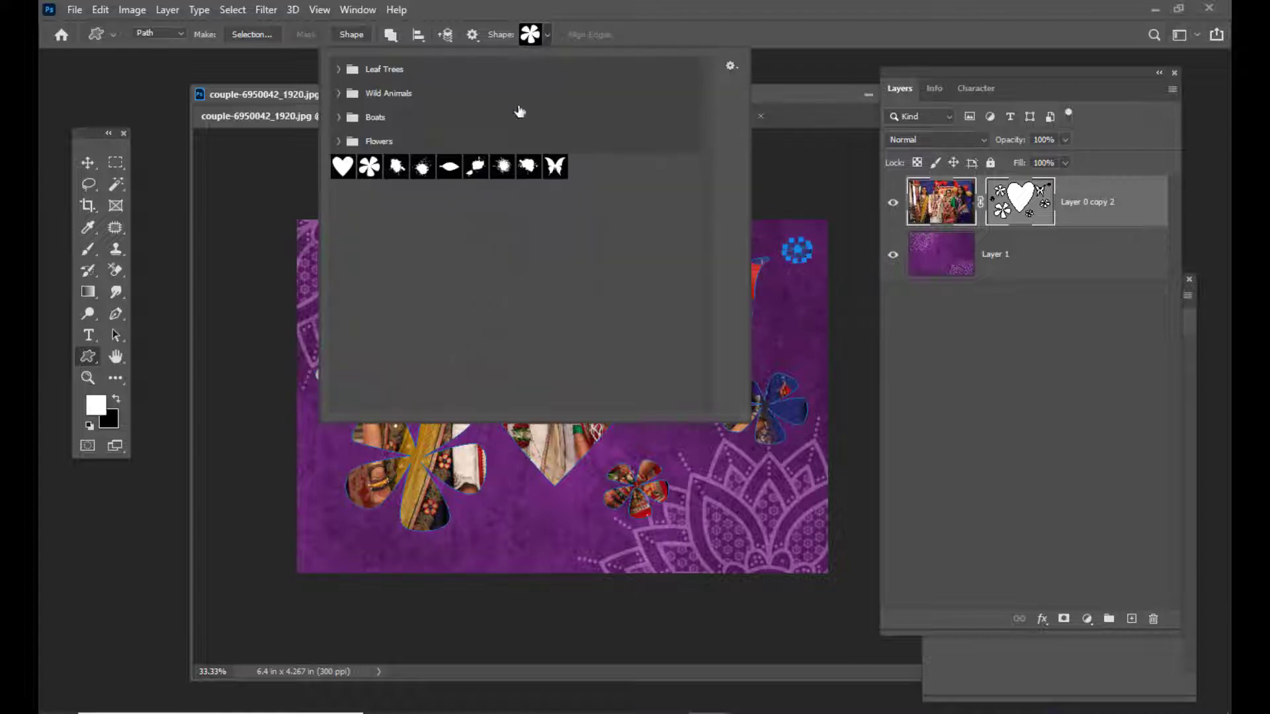
click(555, 166)
click(758, 99)
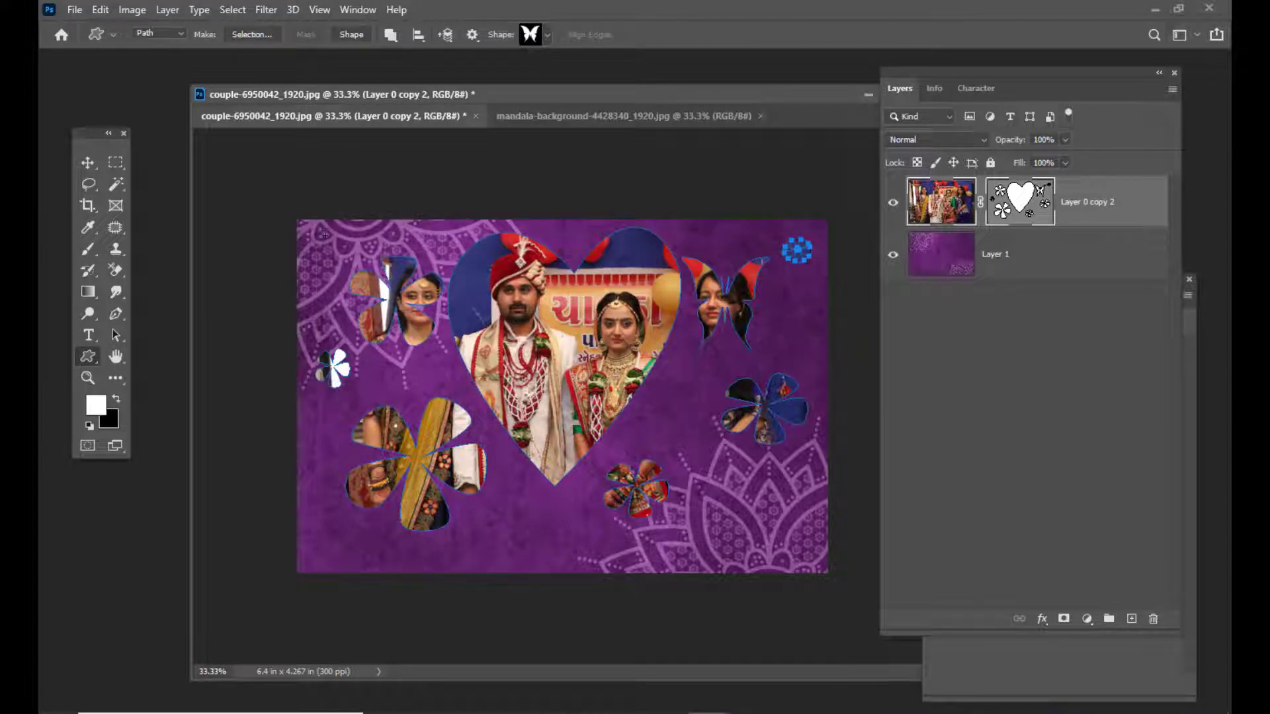
drag(310, 229, 352, 285)
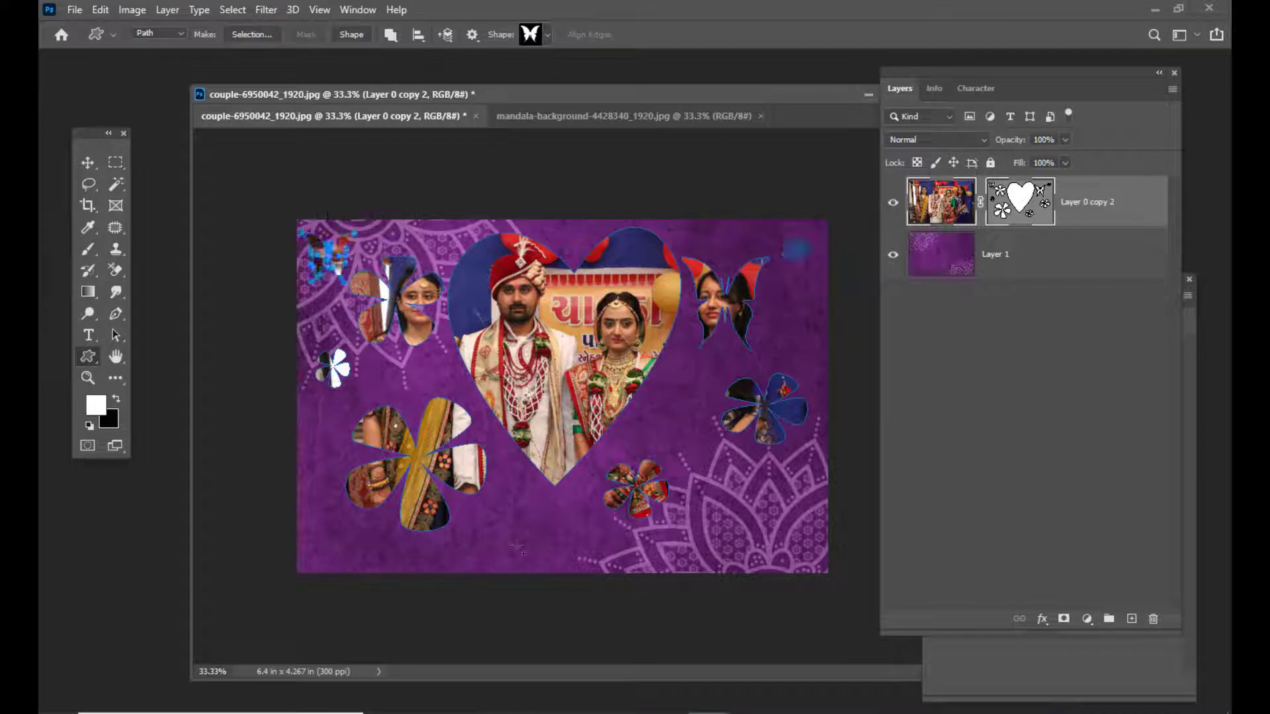
drag(513, 508, 557, 556)
drag(734, 480, 802, 539)
drag(313, 520, 355, 557)
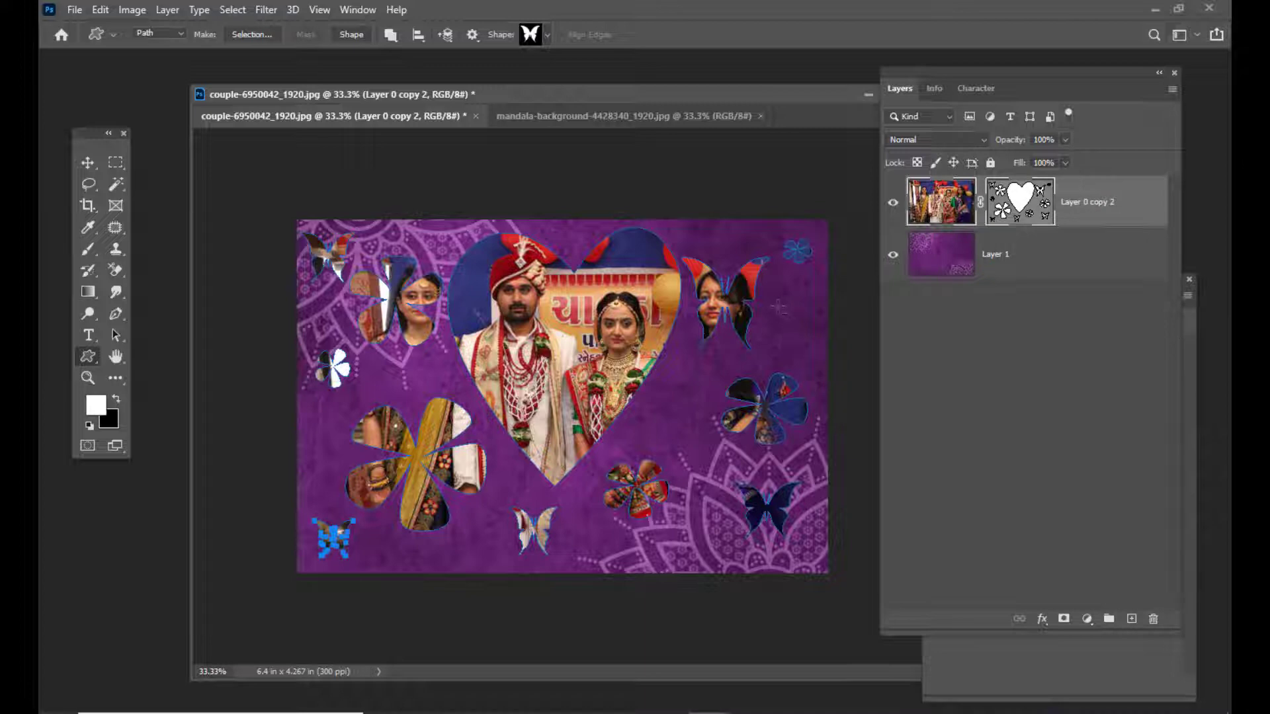
drag(787, 312, 813, 336)
drag(671, 372, 709, 409)
drag(721, 228, 744, 253)
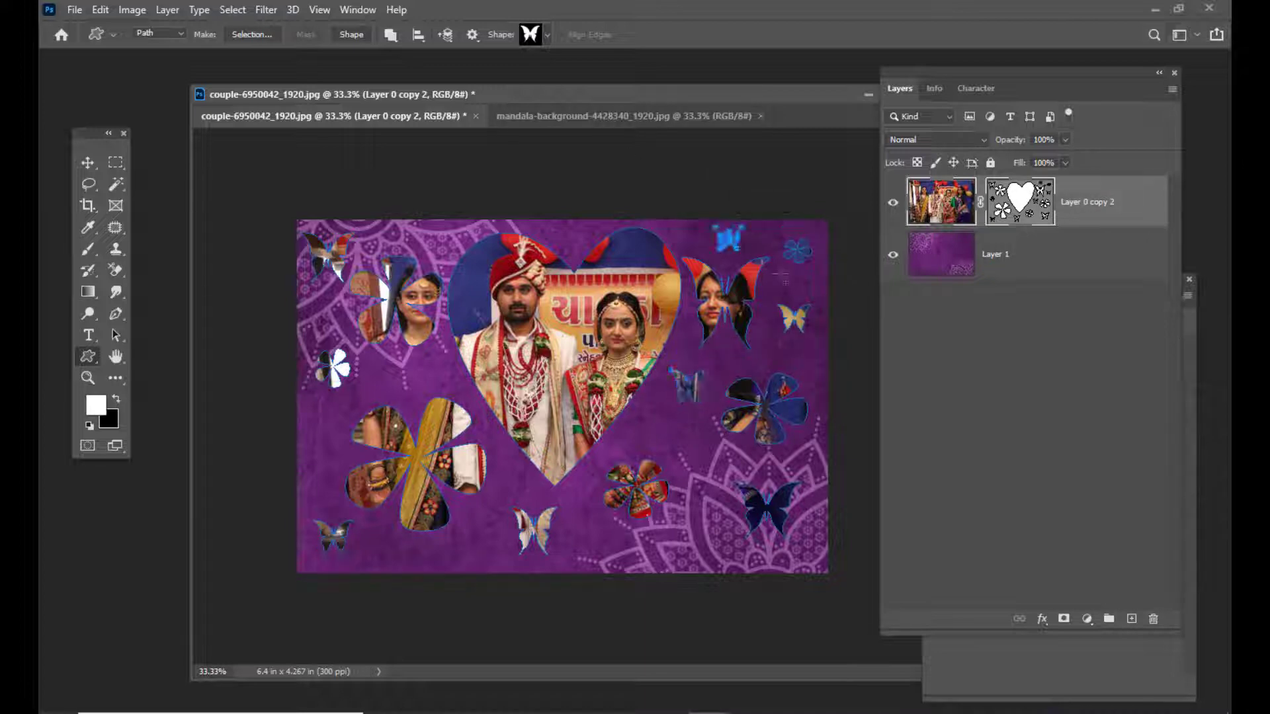
click(85, 163)
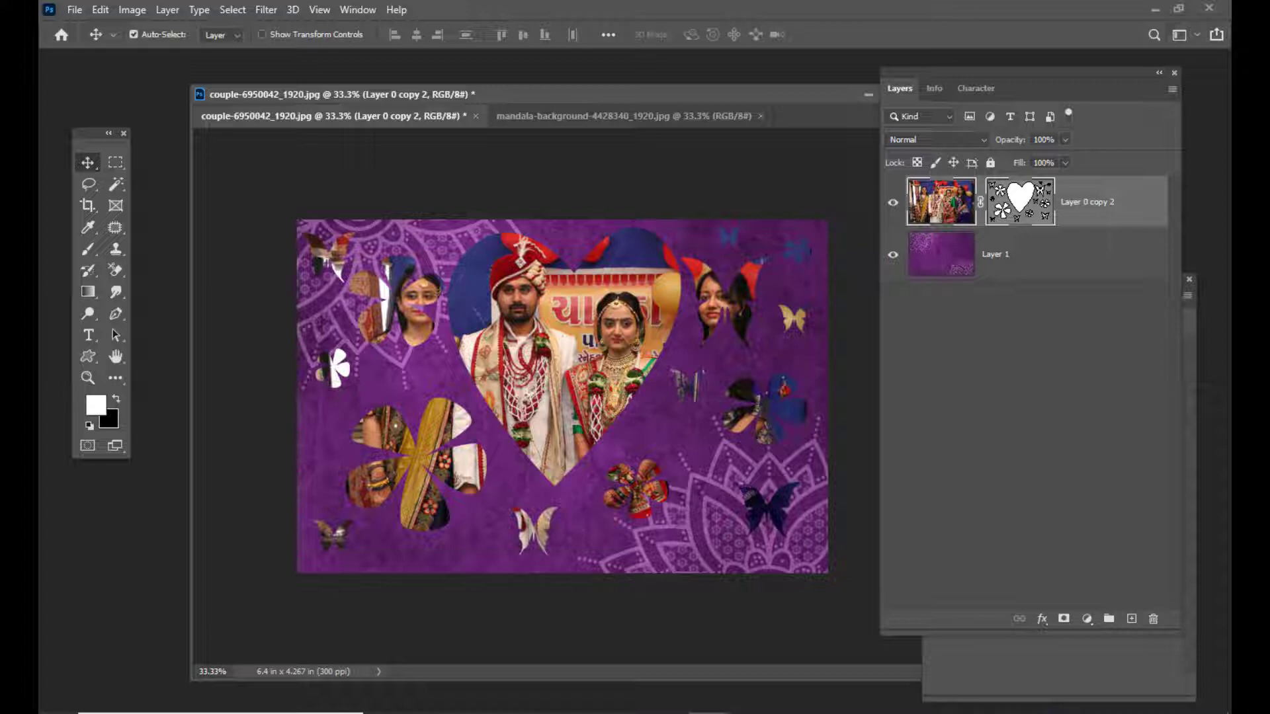
Try a white 4 px outside Stroke on the masked photo layer, and clear the layer style again.
double_click(1137, 193)
drag(392, 305, 878, 254)
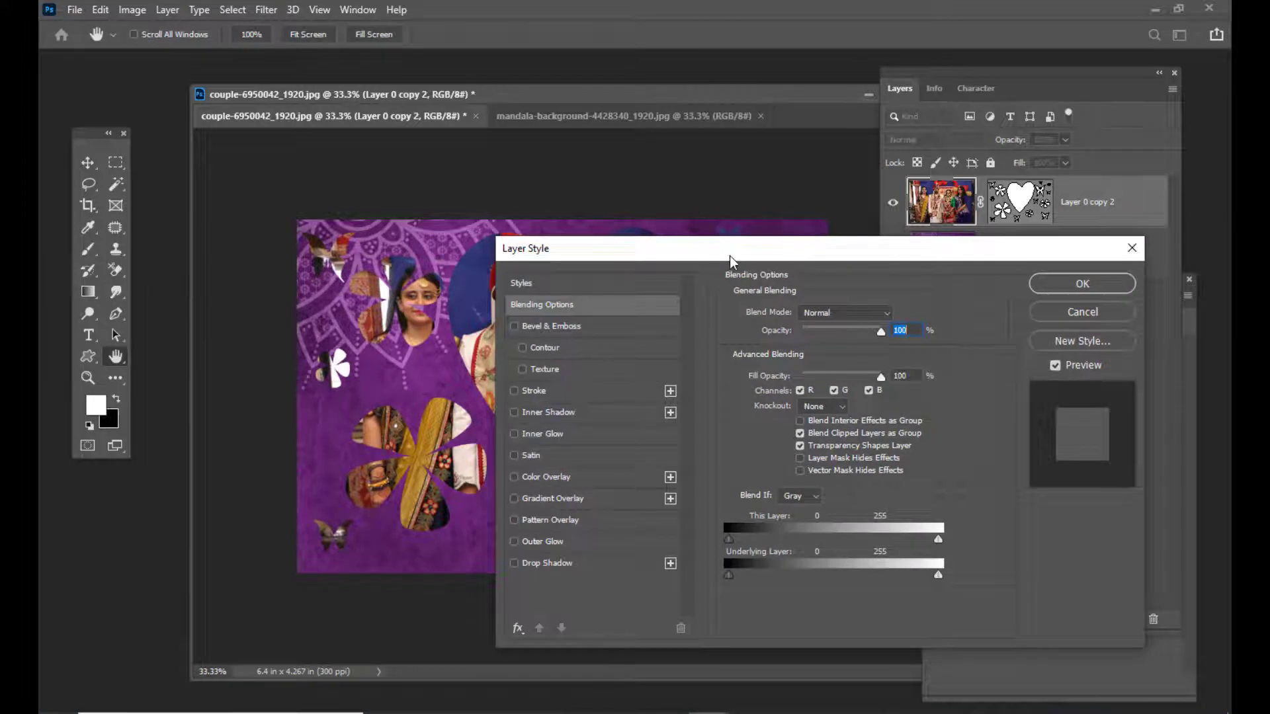
drag(731, 260, 944, 96)
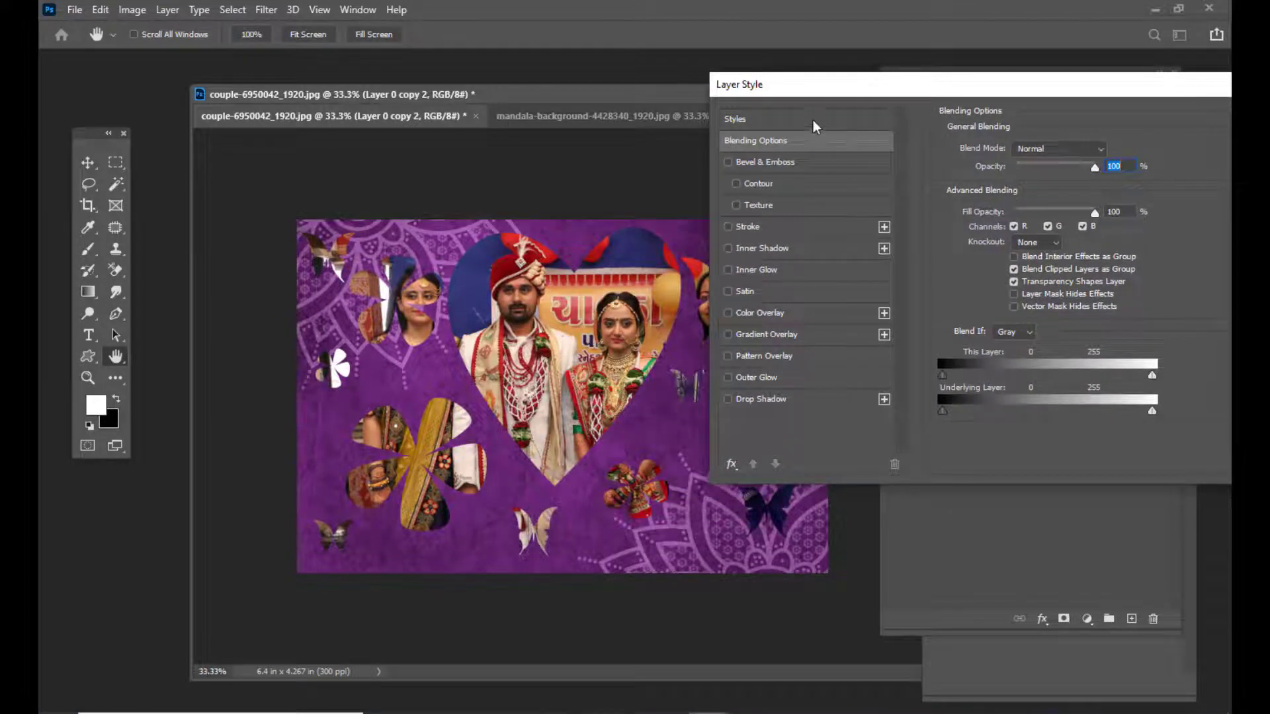
mouse_move(791, 96)
mouse_down()
mouse_move(804, 70)
mouse_move(942, 56)
mouse_up()
click(746, 213)
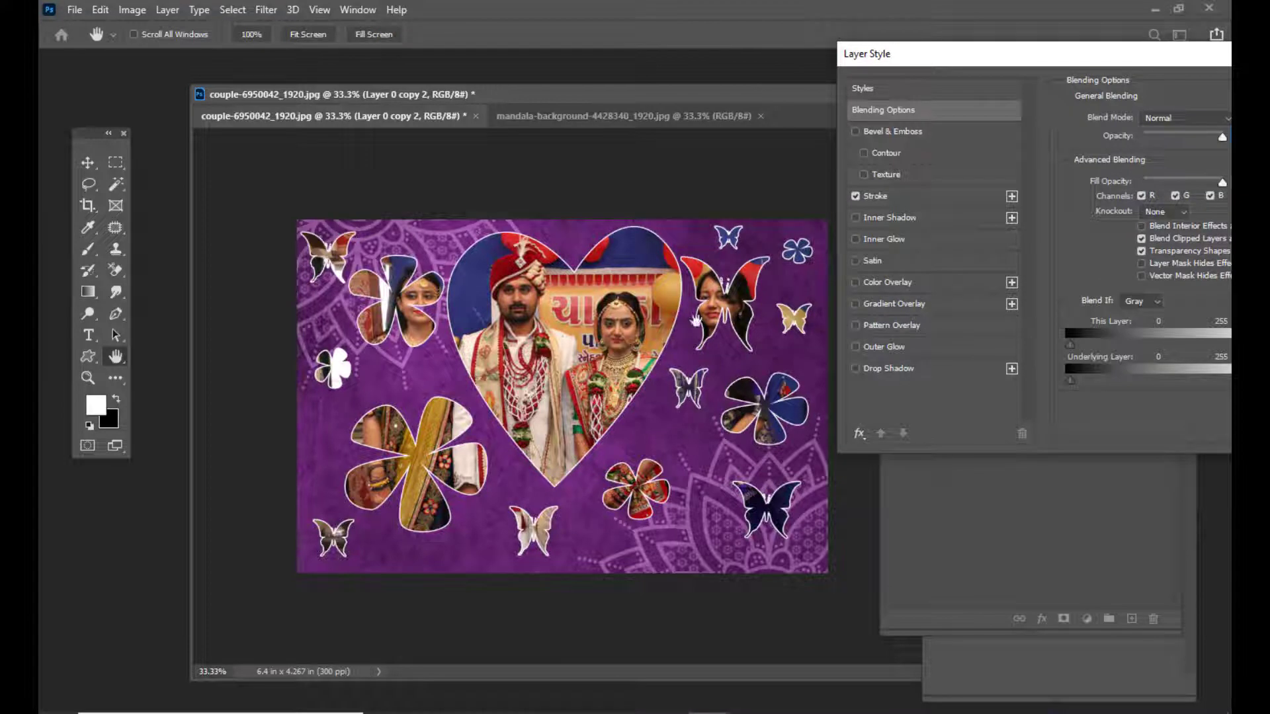
drag(954, 58, 875, 79)
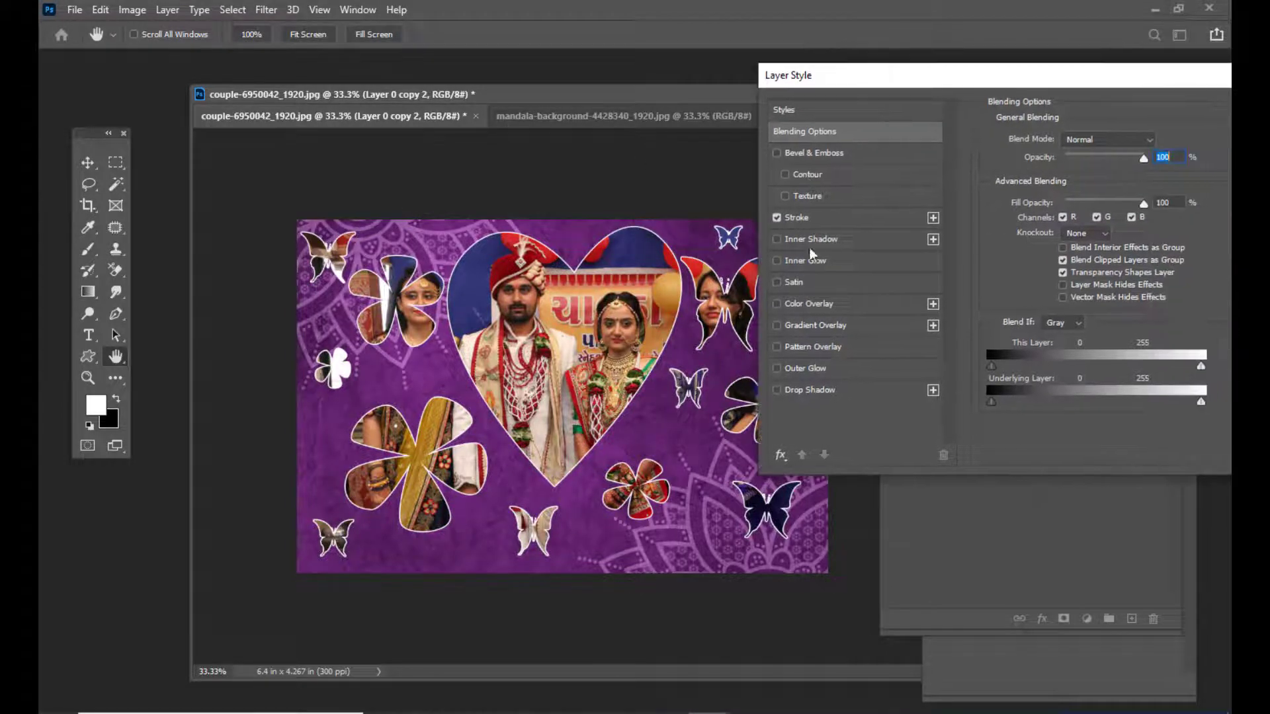
click(826, 224)
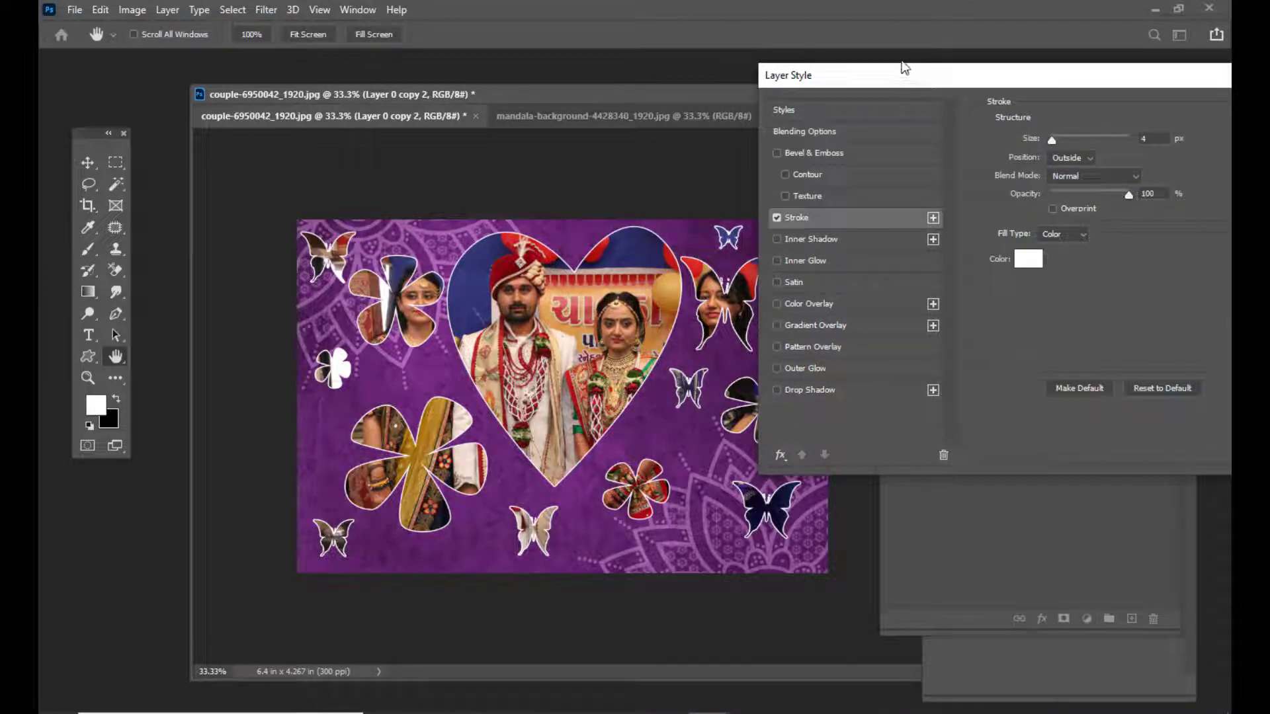
key(Return)
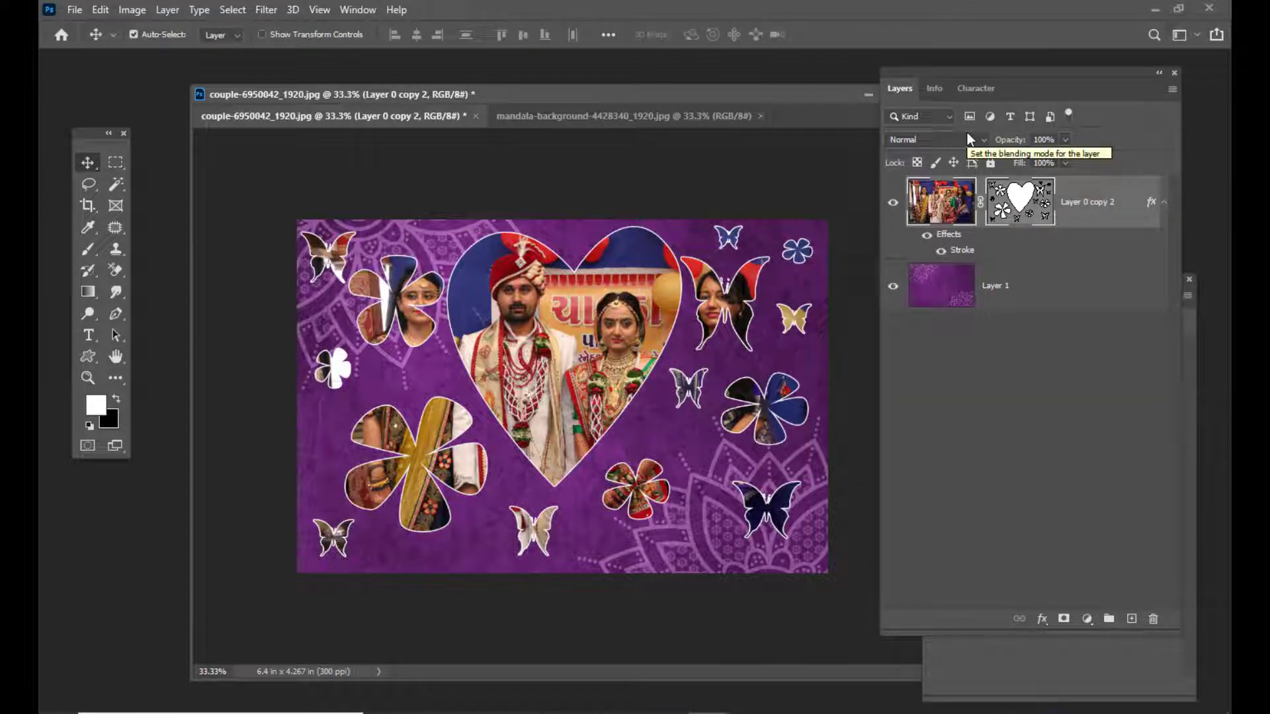
right_click(952, 238)
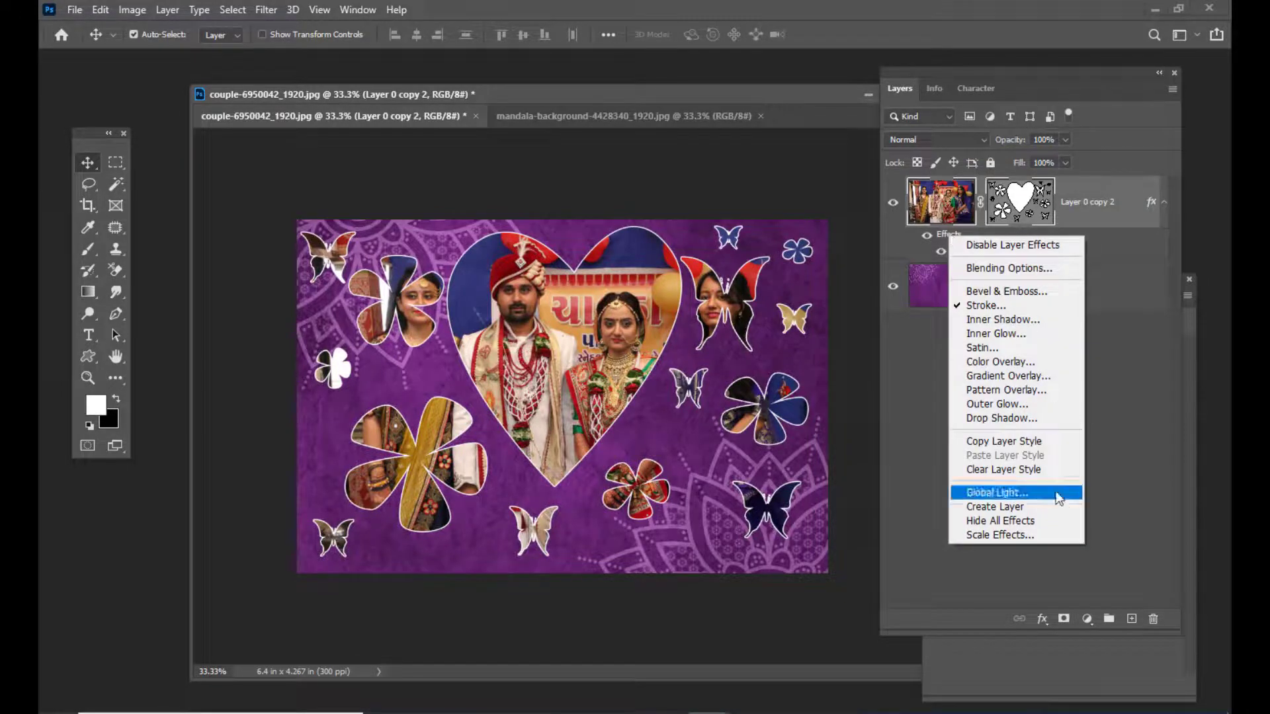
click(1022, 471)
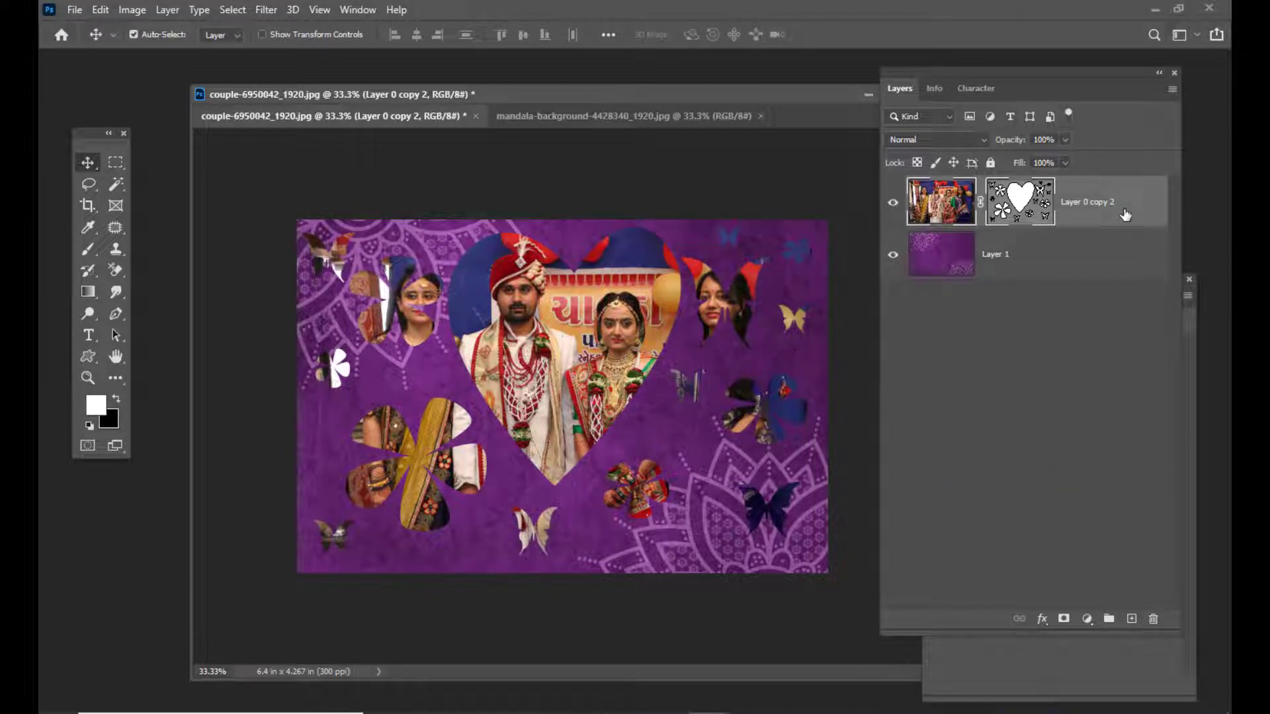
Duplicate the masked photo layer and delete the vector mask from the duplicate.
key(ctrl+j)
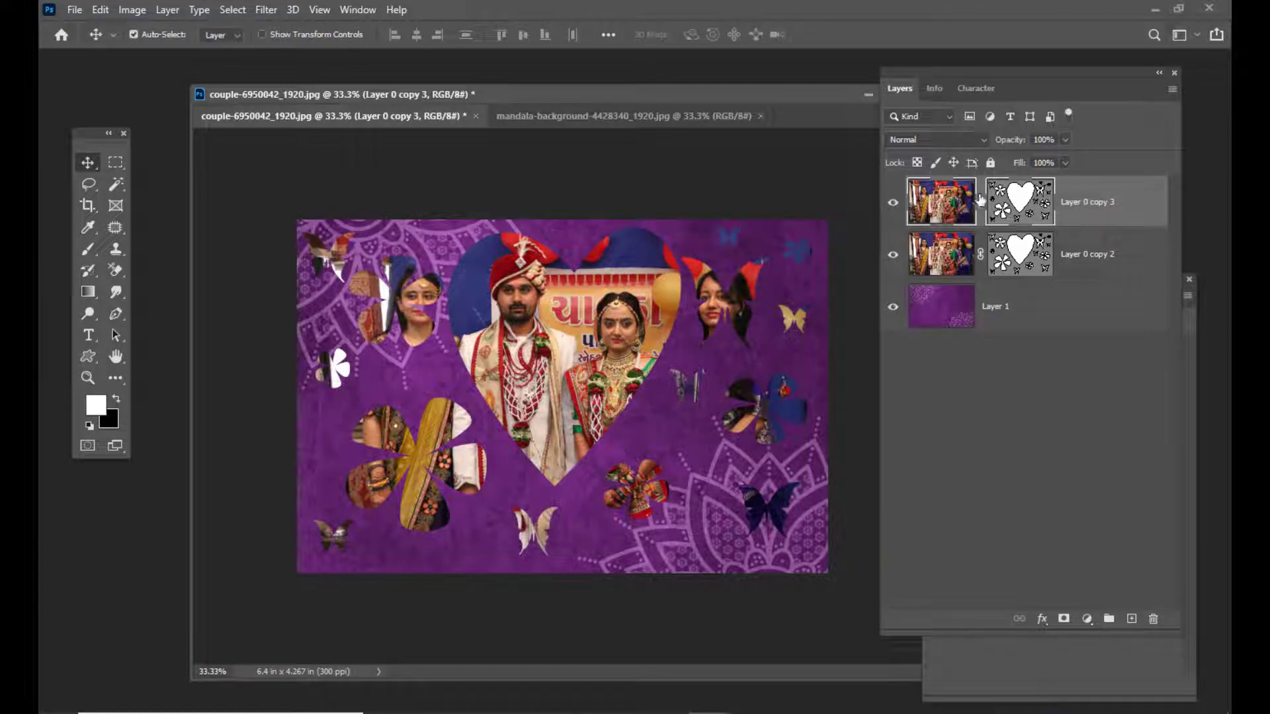
right_click(1027, 208)
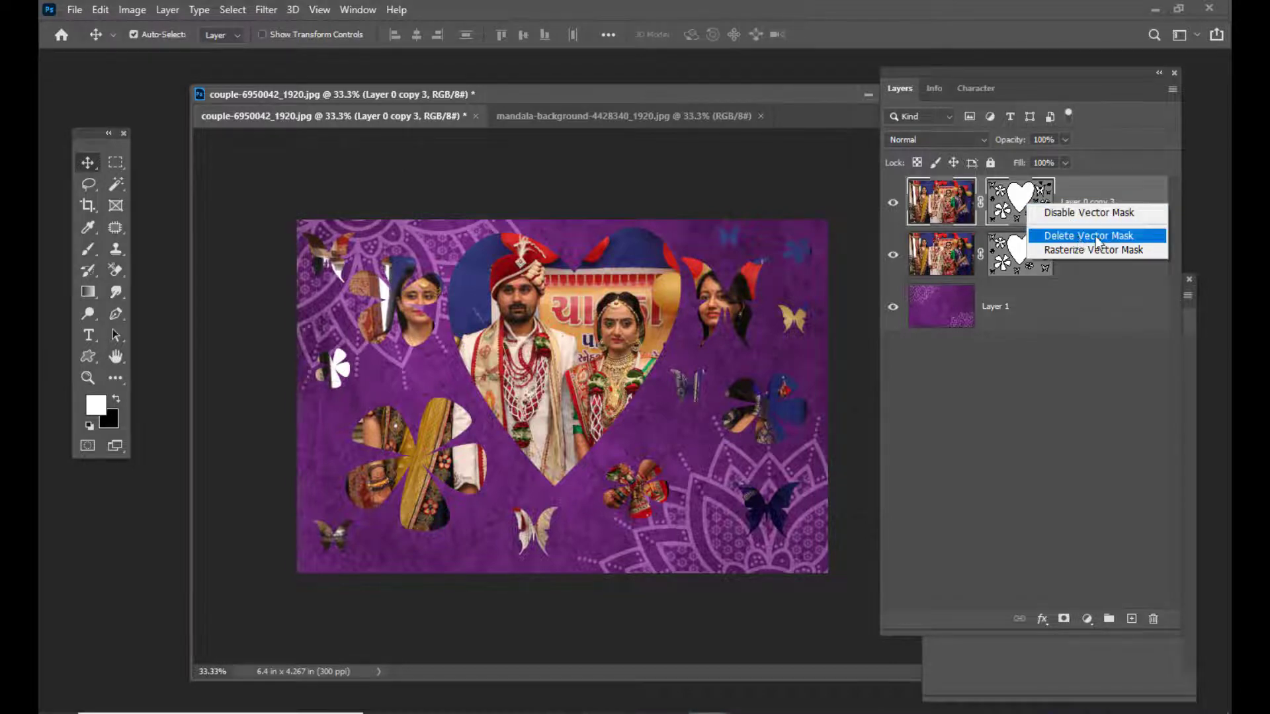
click(1075, 239)
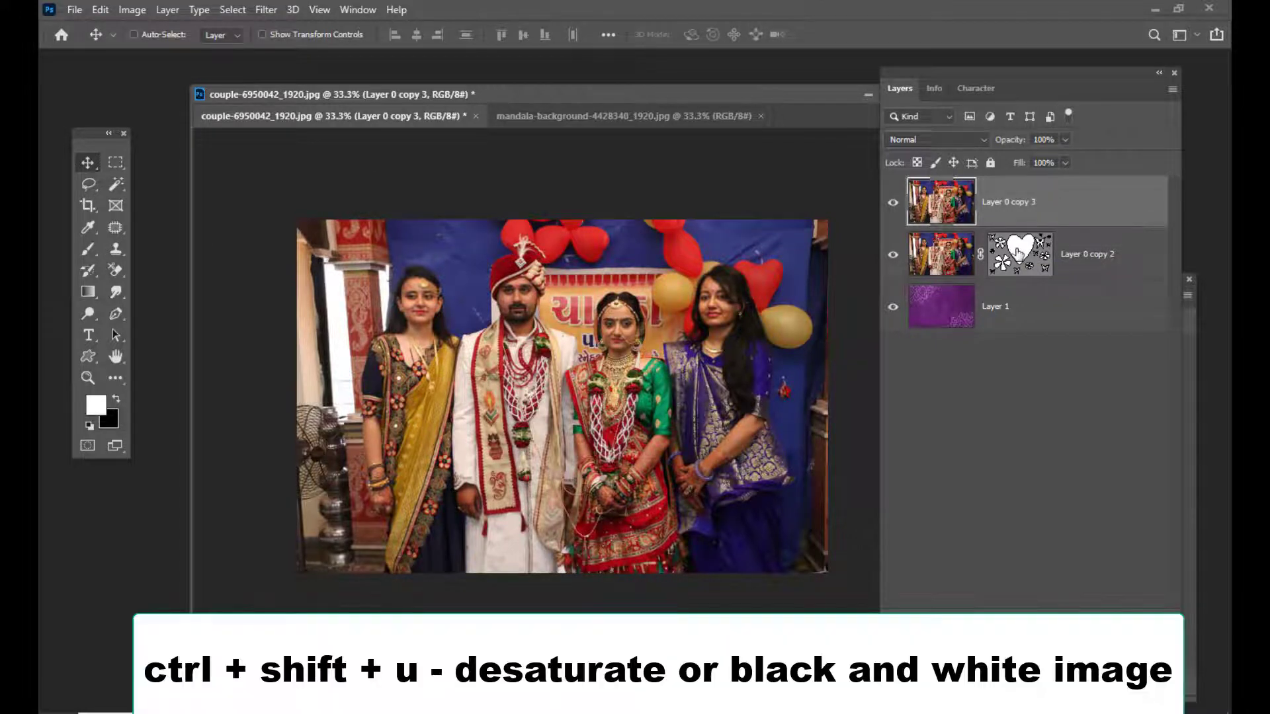
Desaturate the unmasked photo copy to black and white and place it directly below the masked photo layer.
key(ctrl+shift+u)
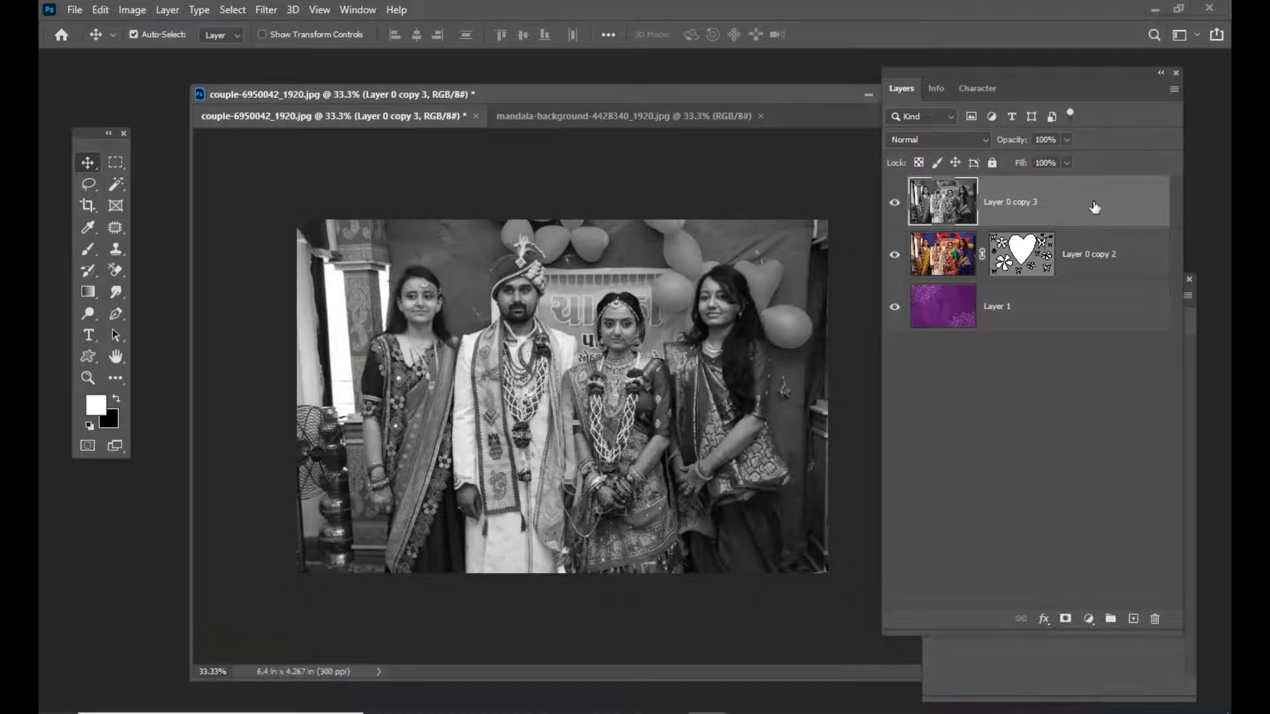
drag(1086, 213, 1078, 261)
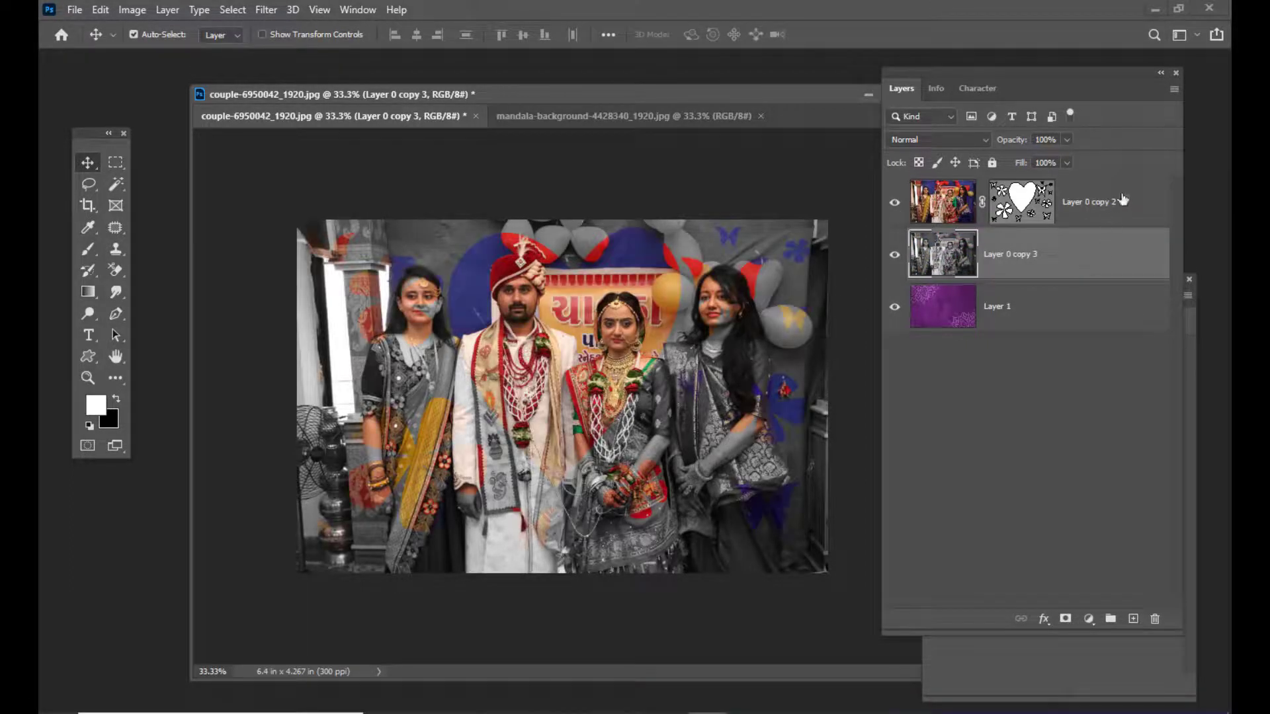
Add a black Multiply Inner Shadow at 100% opacity, 6 px distance and 67 px size to the masked photo layer.
click(1123, 200)
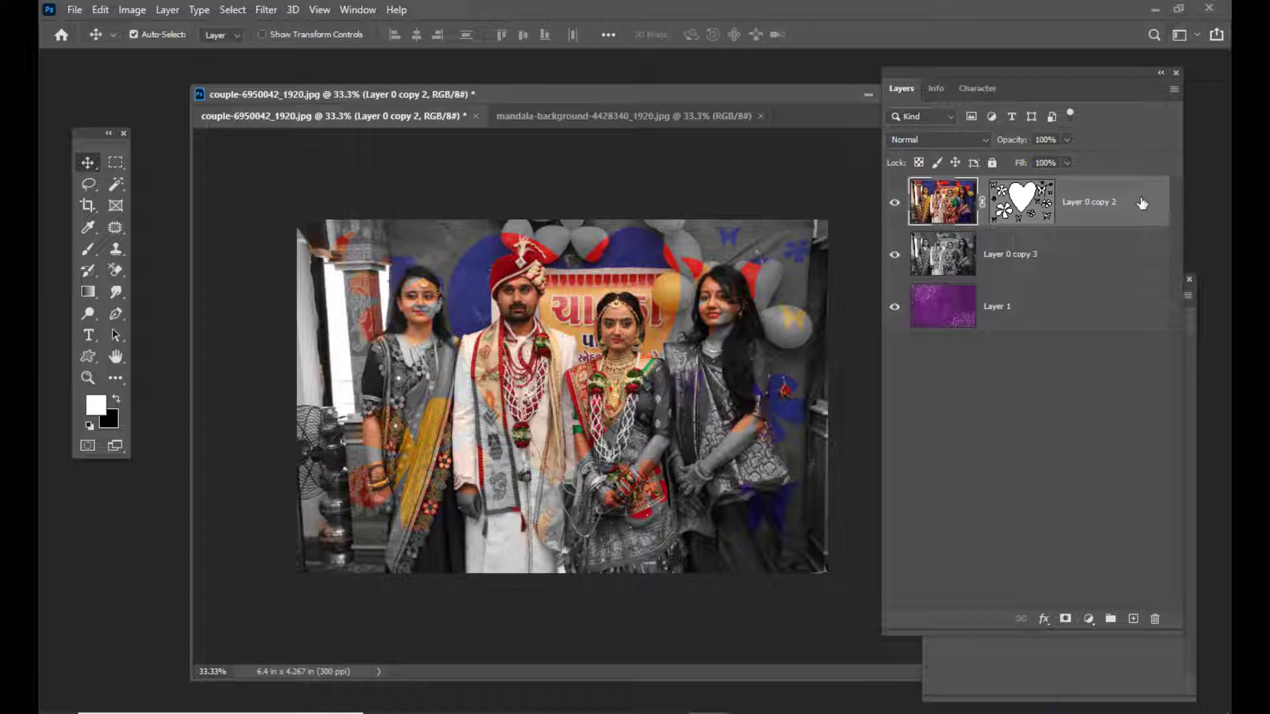
double_click(1142, 203)
drag(640, 123, 899, 83)
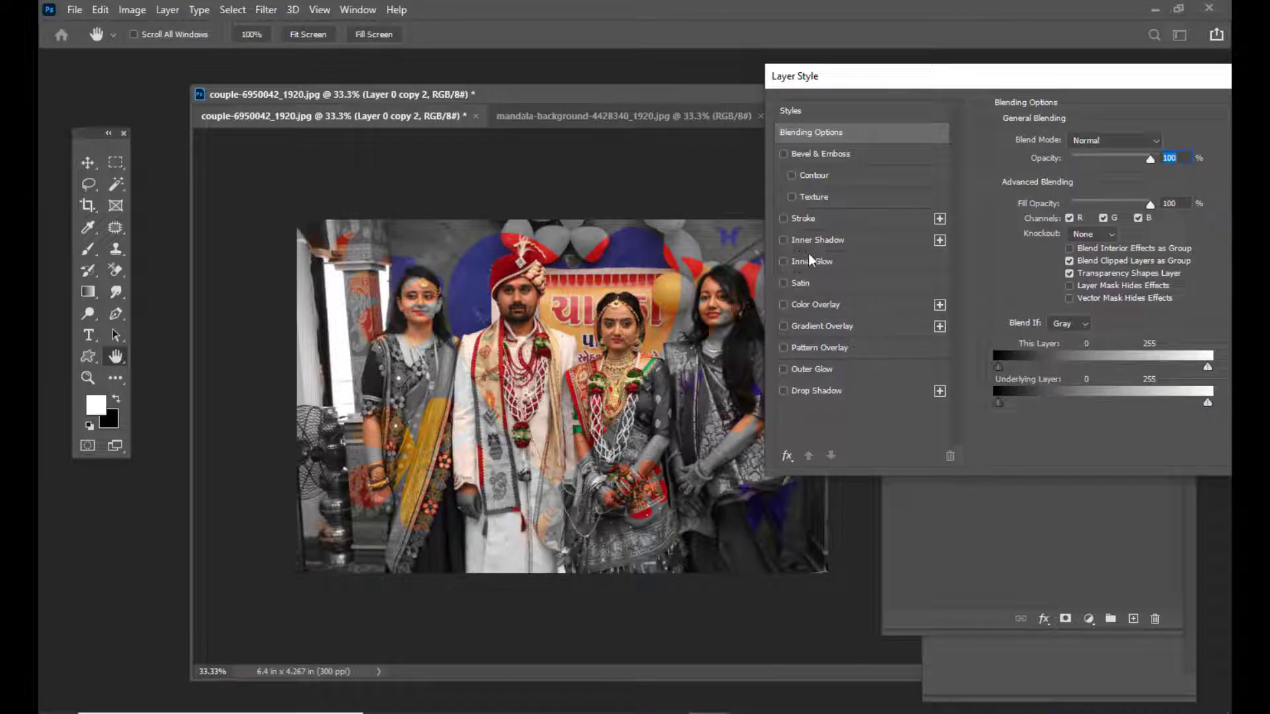
click(784, 241)
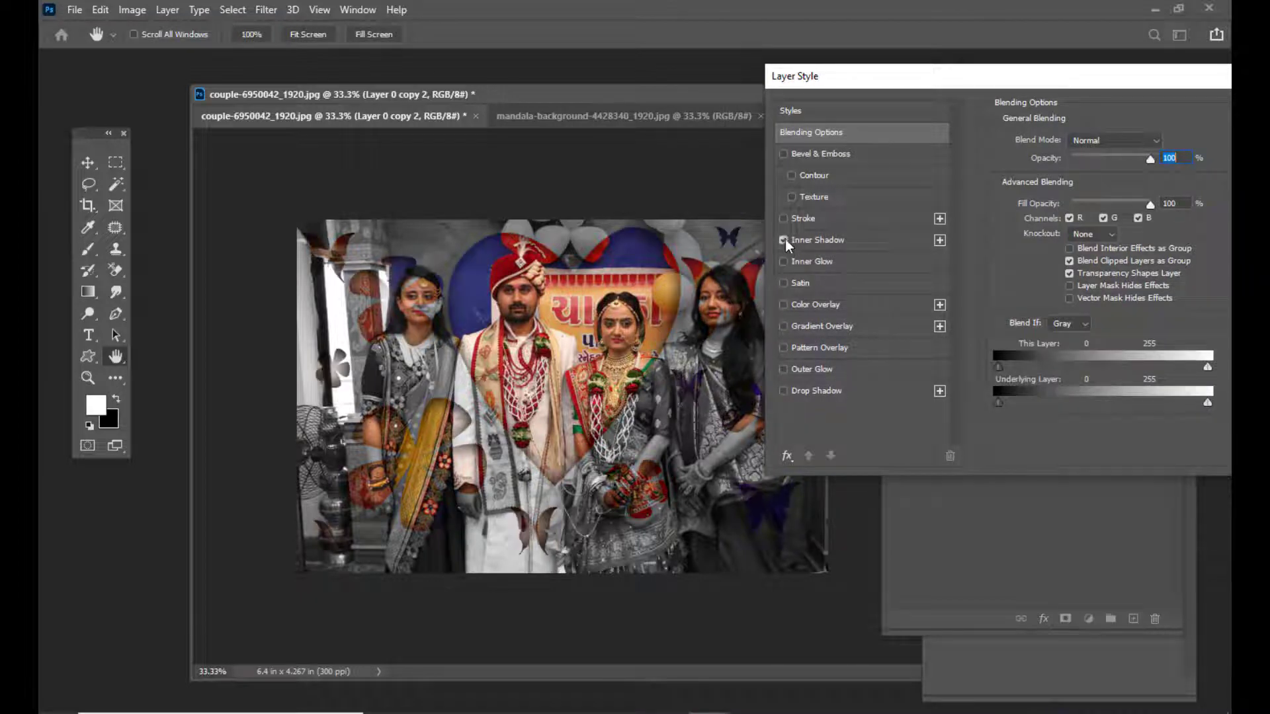
click(831, 242)
drag(872, 84, 919, 79)
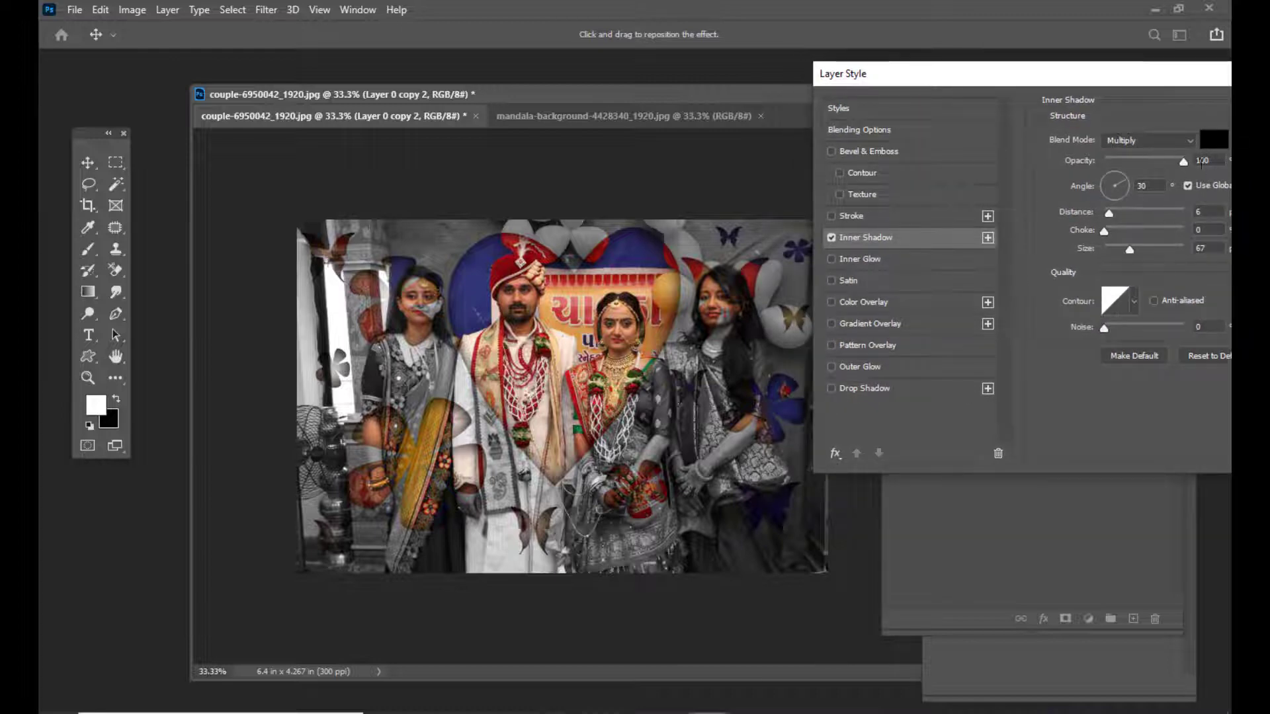
Add a white 4 px outside Stroke to the masked photo layer and apply the layer style.
click(831, 217)
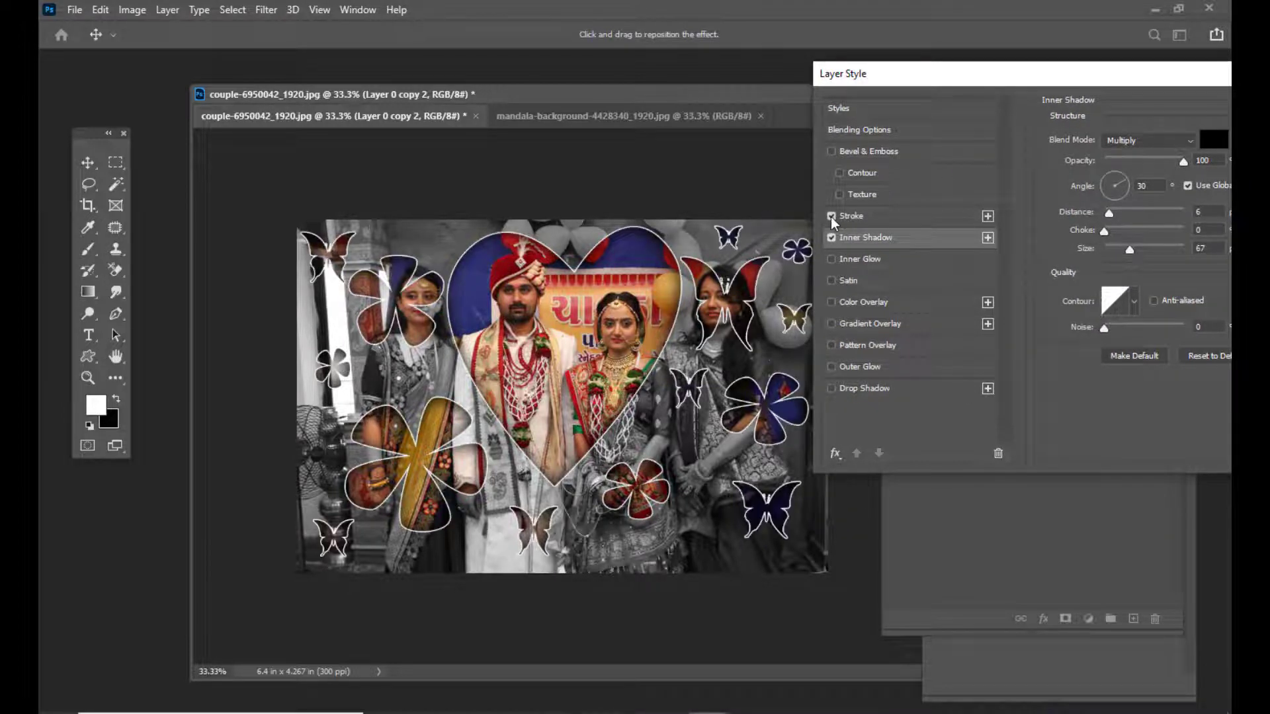
click(870, 218)
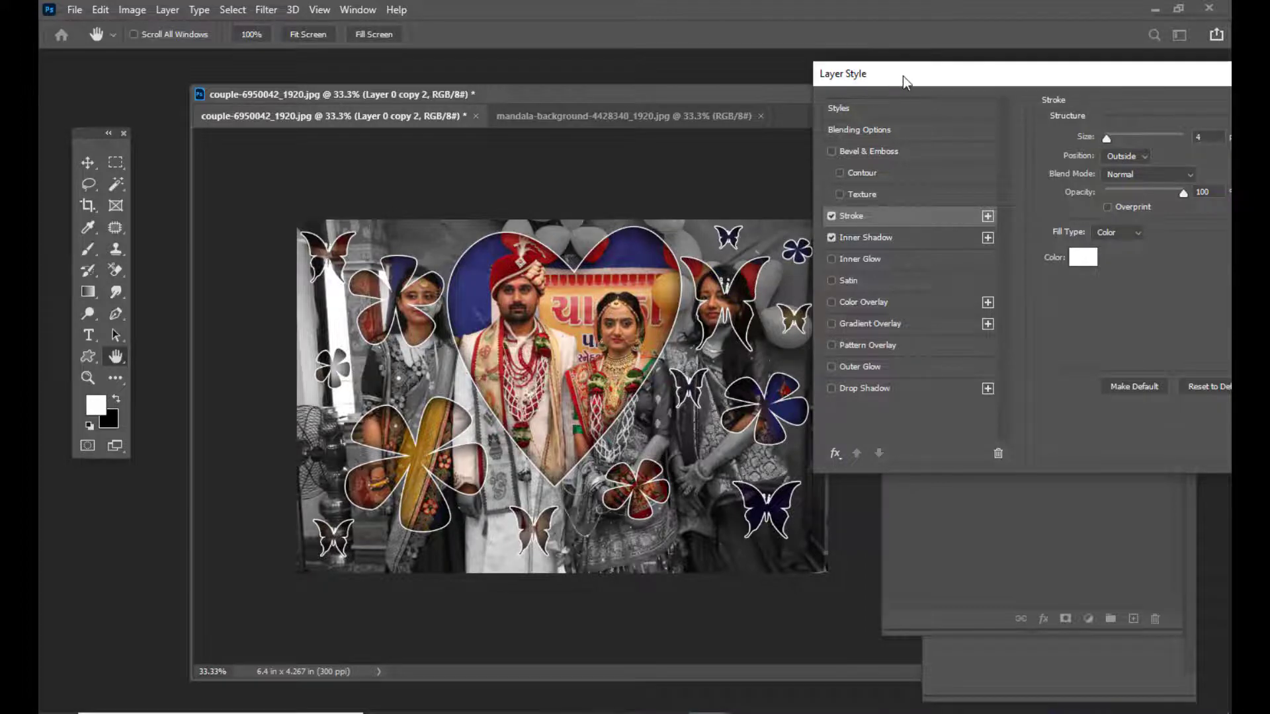
mouse_move(903, 74)
mouse_down()
mouse_move(706, 94)
mouse_move(889, 93)
mouse_move(501, 186)
mouse_up()
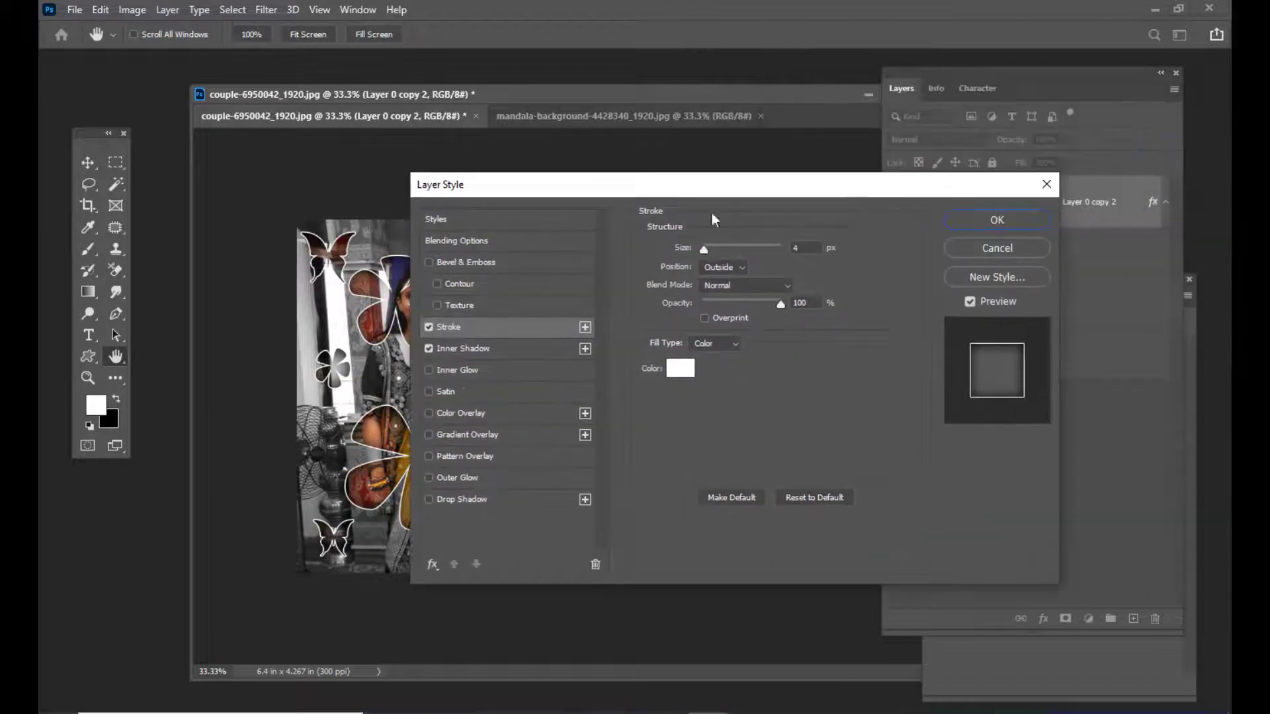
click(990, 222)
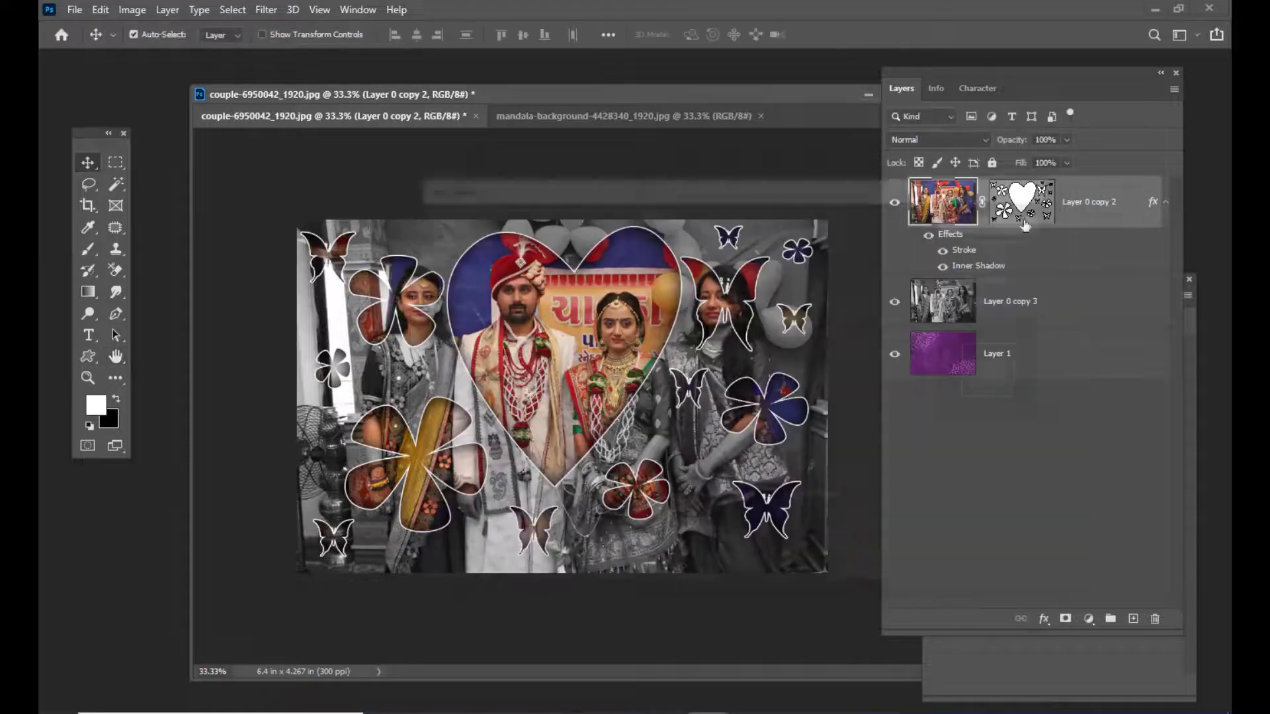
Lower the opacity of the black-and-white photo layer so the purple mandala background shows through it.
click(1074, 301)
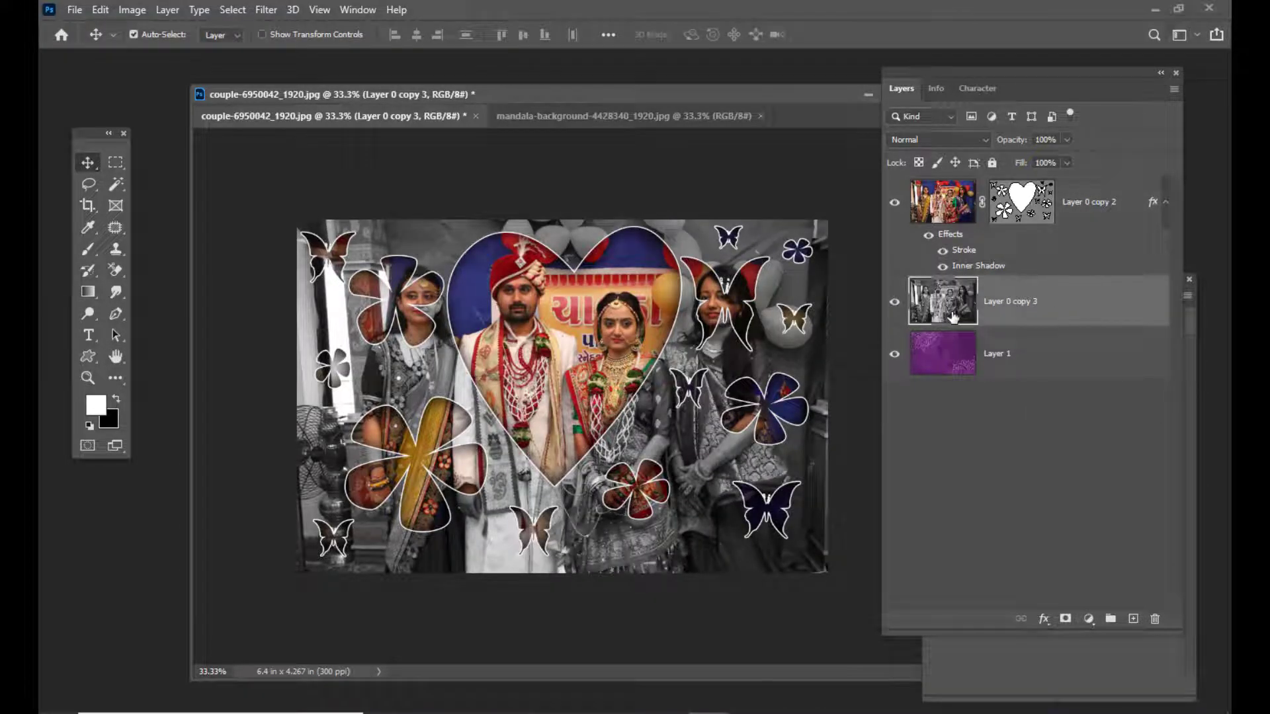
click(1066, 137)
drag(1066, 158, 1028, 162)
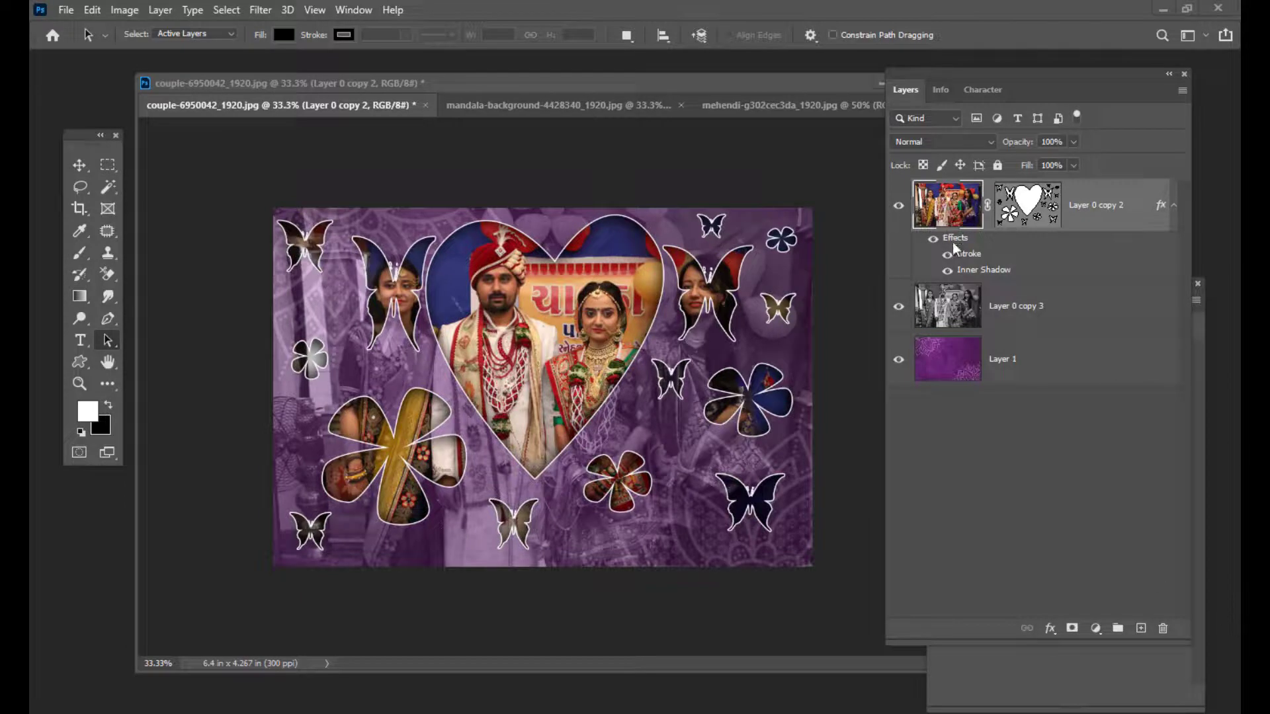
Clear the layer style from the masked photo layer and open the properties of its vector mask.
right_click(966, 259)
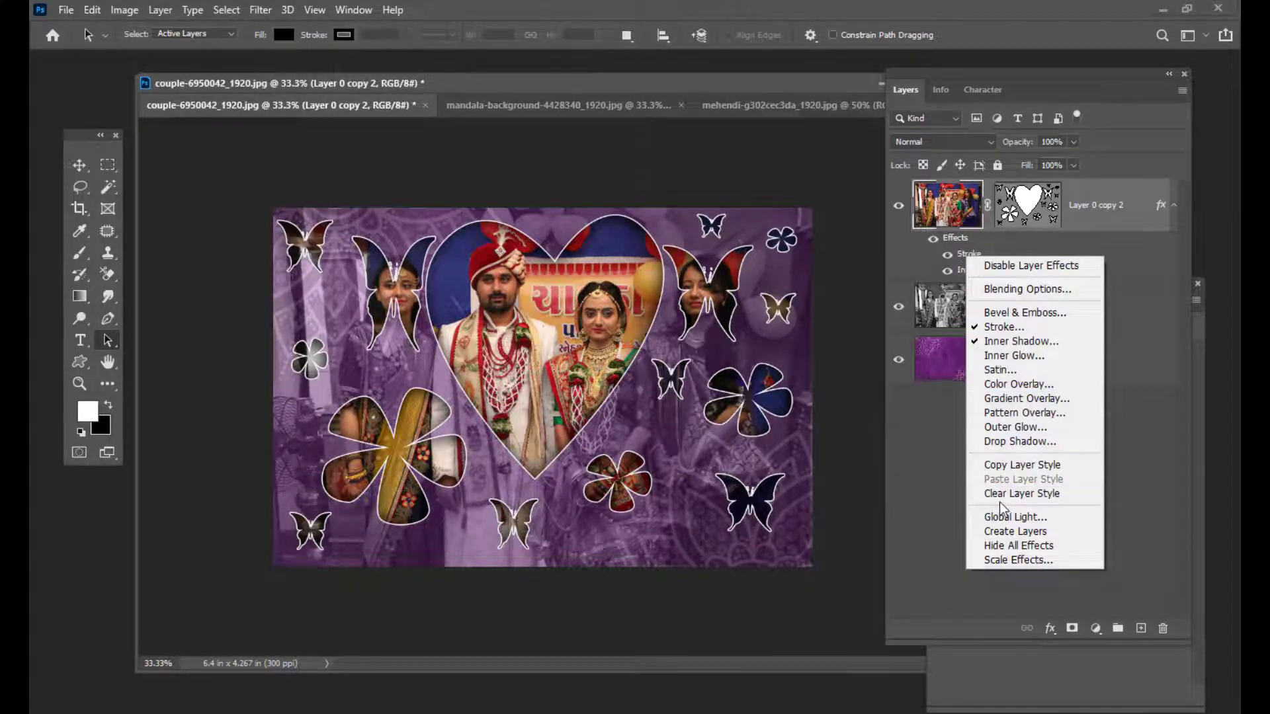
click(1020, 494)
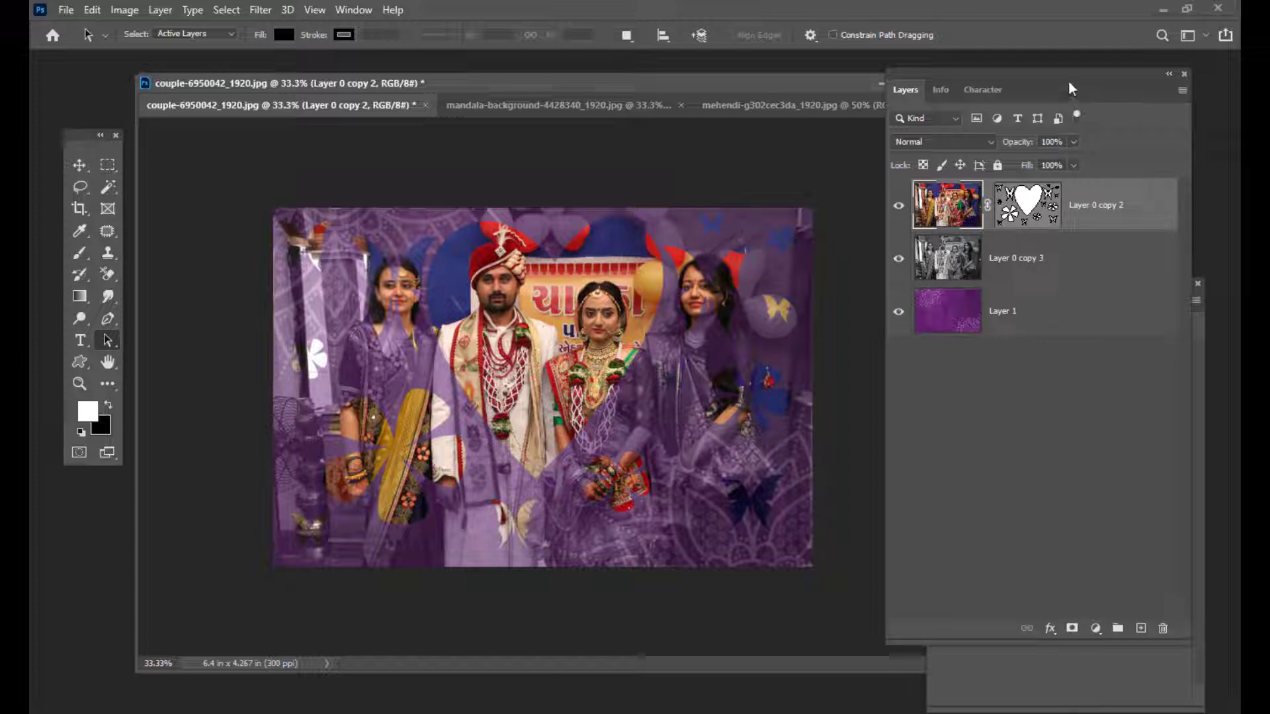
ctrl+click(1029, 219)
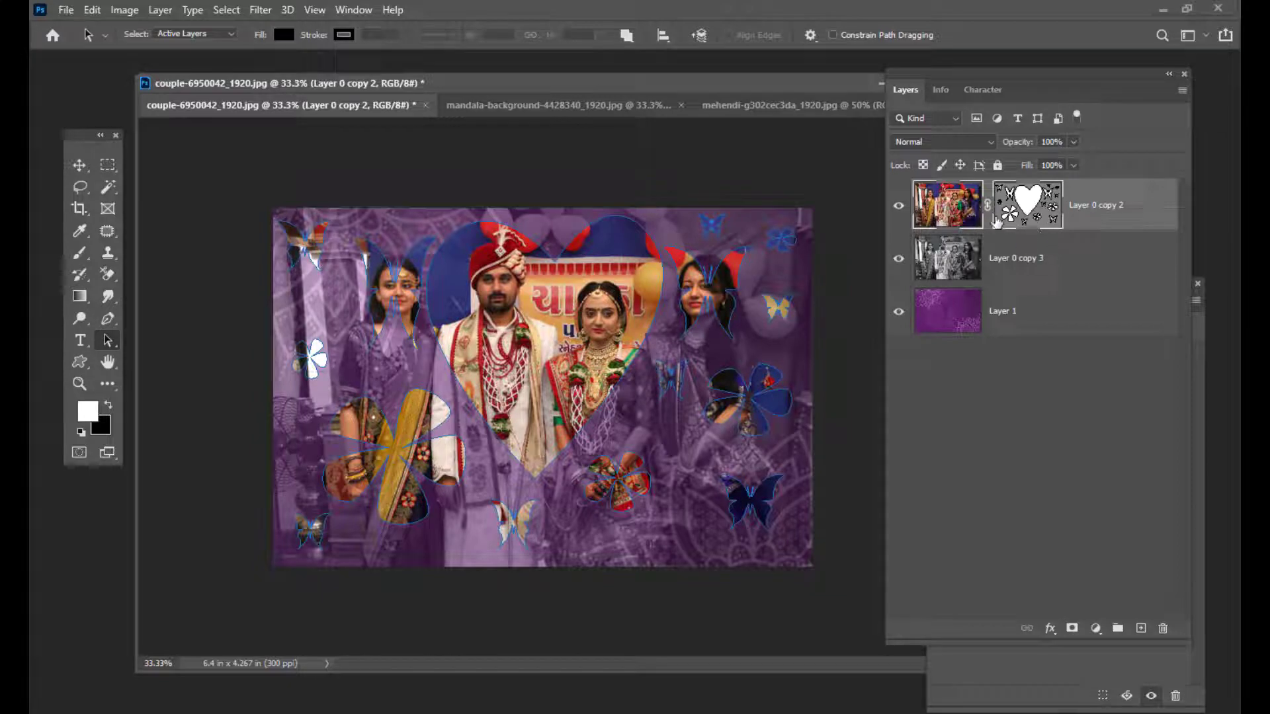
click(364, 12)
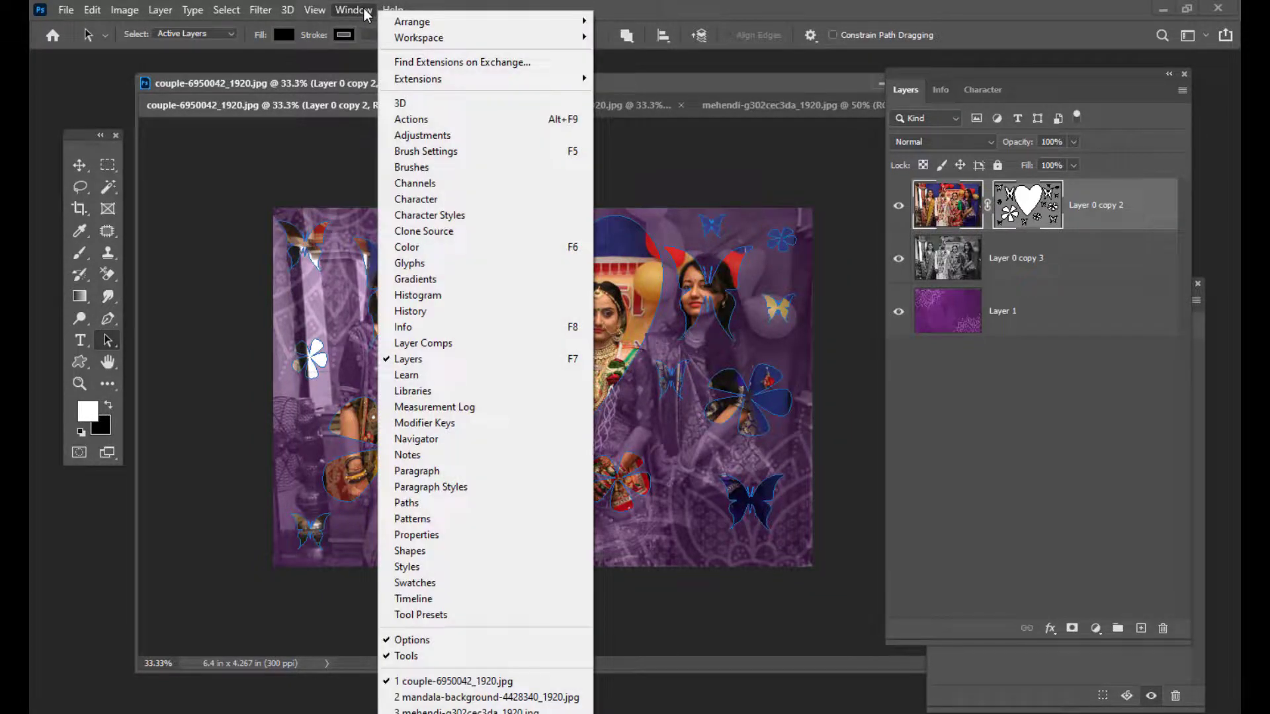
click(450, 535)
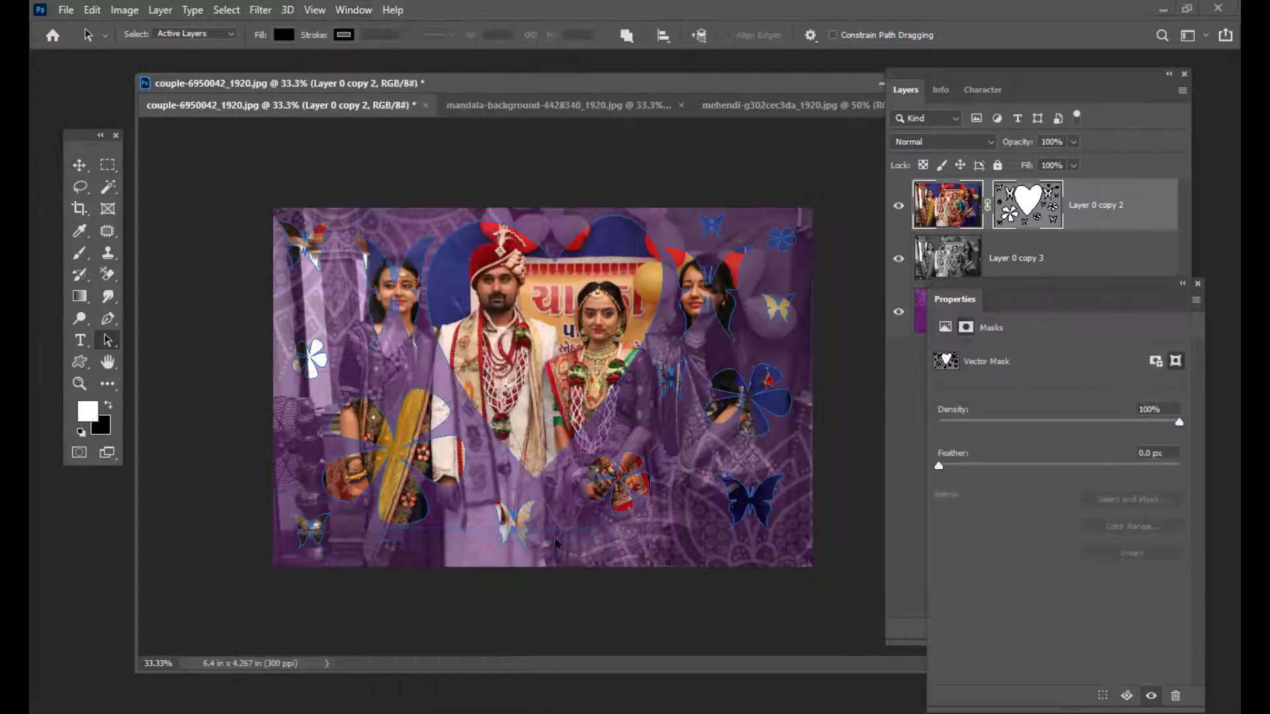
drag(990, 292, 907, 209)
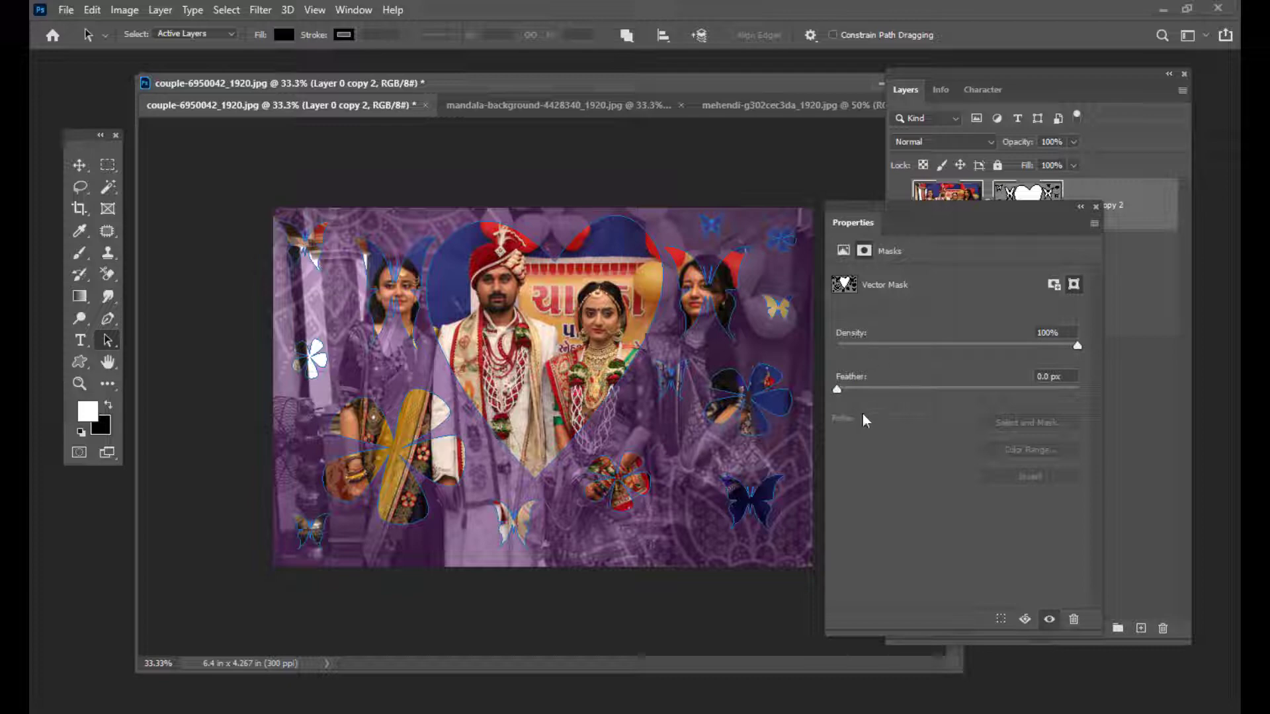
drag(890, 216, 904, 216)
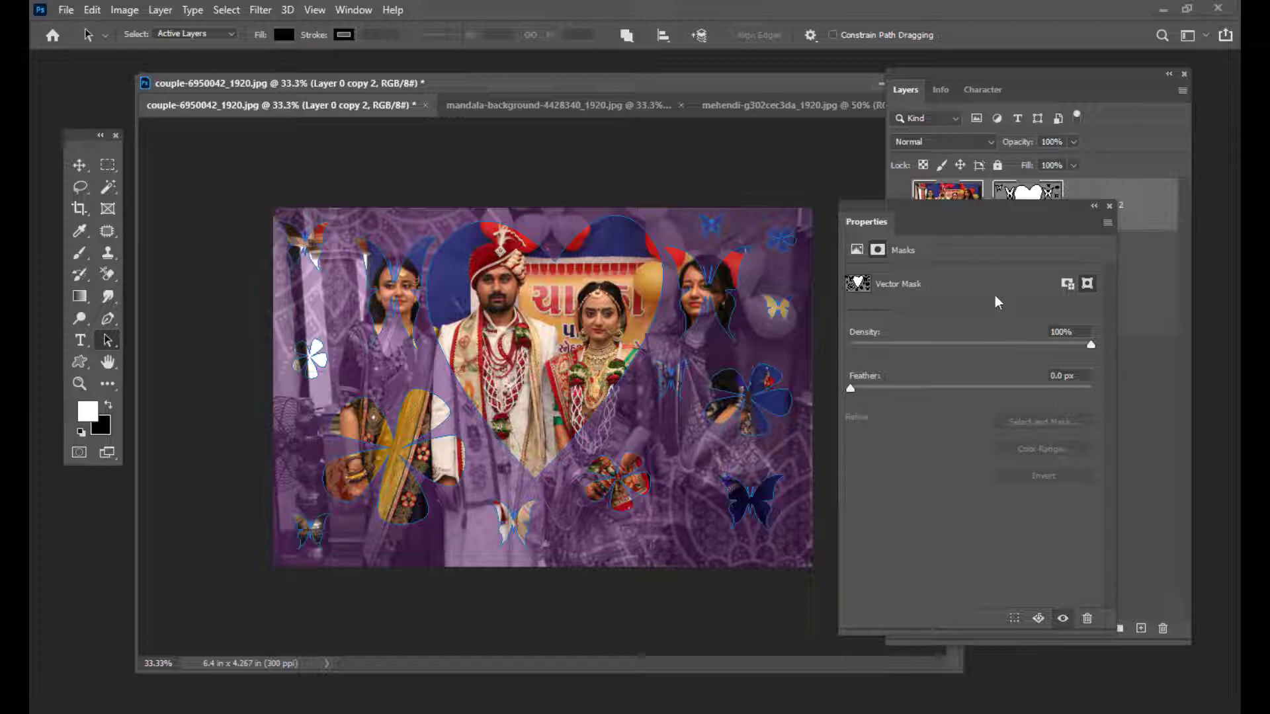
drag(899, 213, 909, 212)
Try vector mask densities of 0% and 63%, and return the density to 100%.
drag(1098, 352, 800, 364)
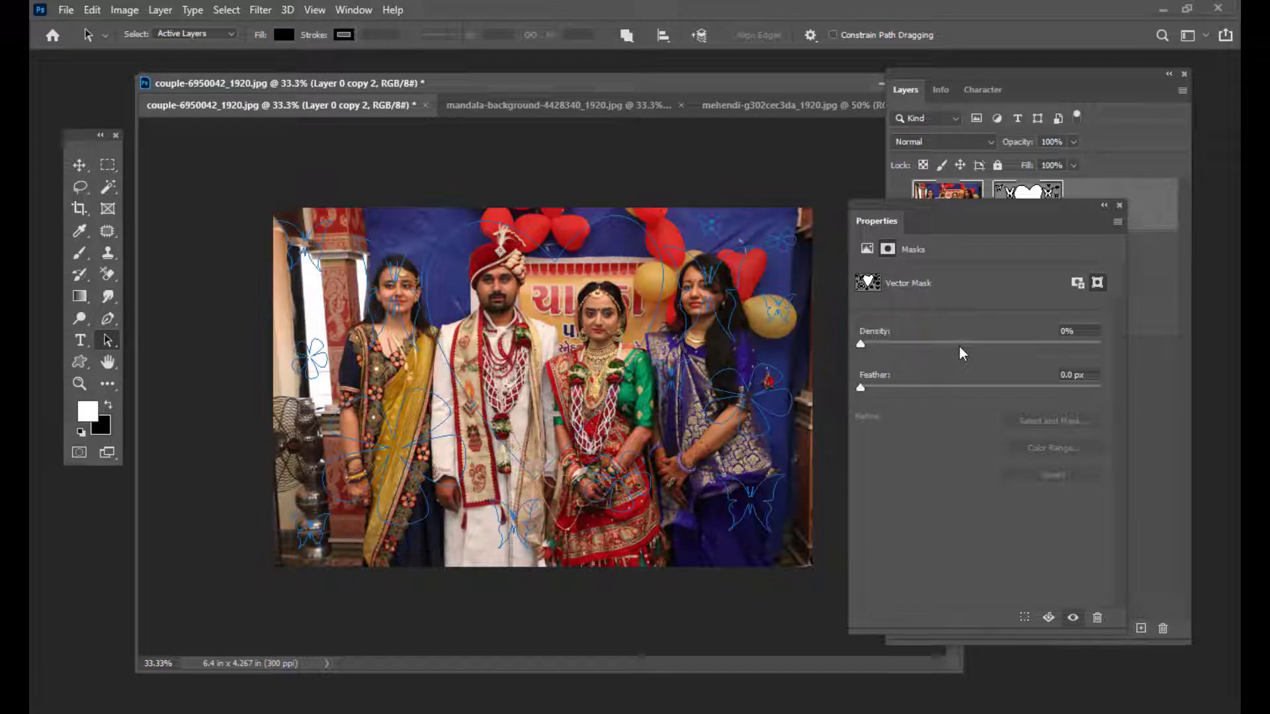
drag(861, 344, 1010, 357)
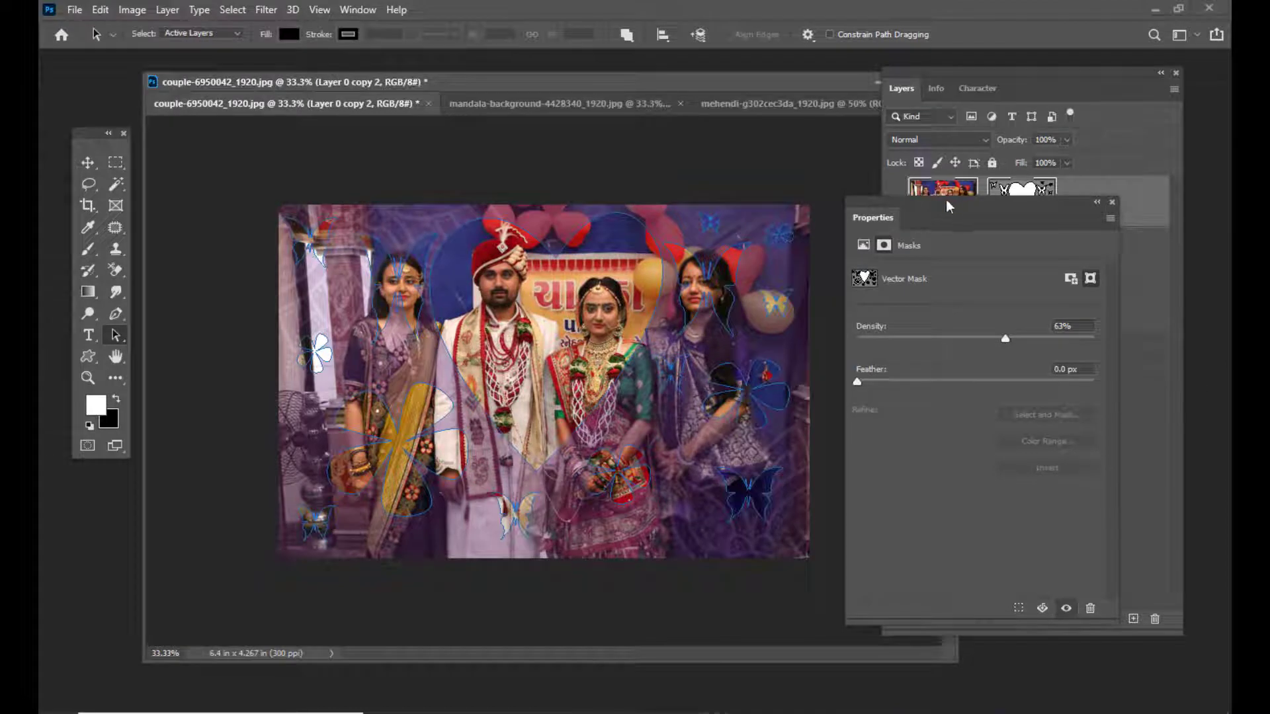
drag(953, 201, 955, 220)
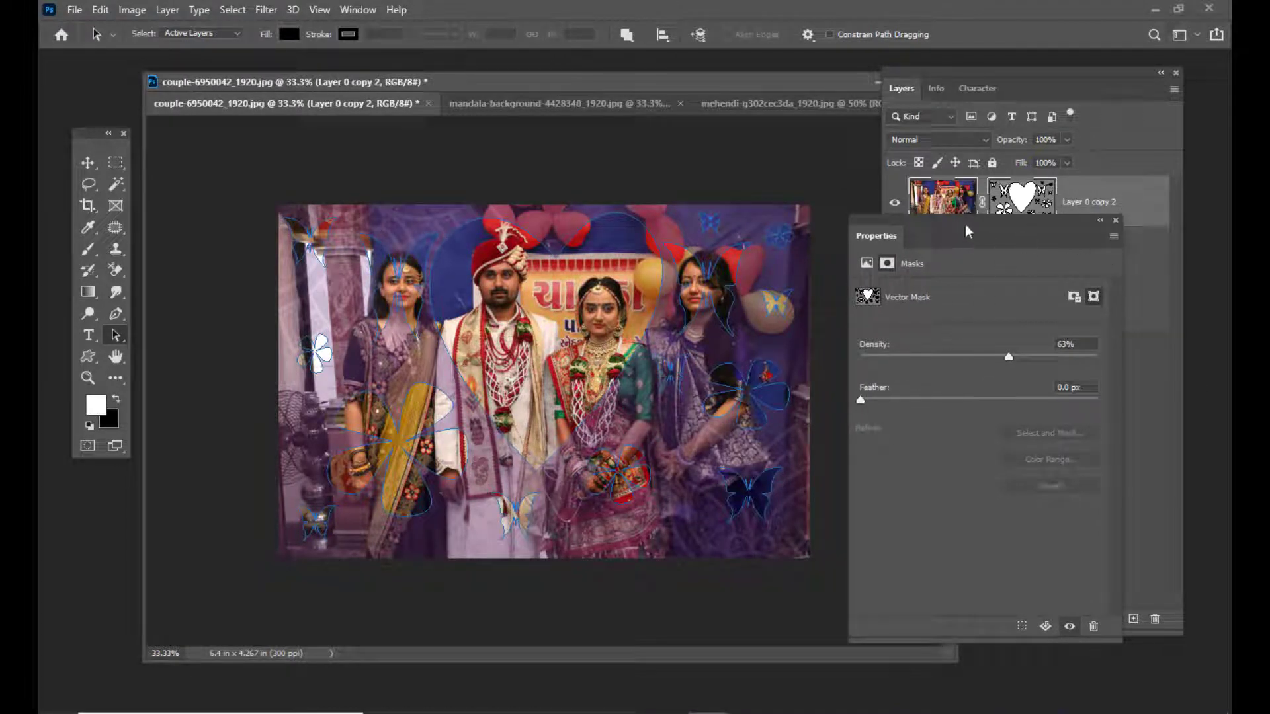
drag(967, 230, 949, 233)
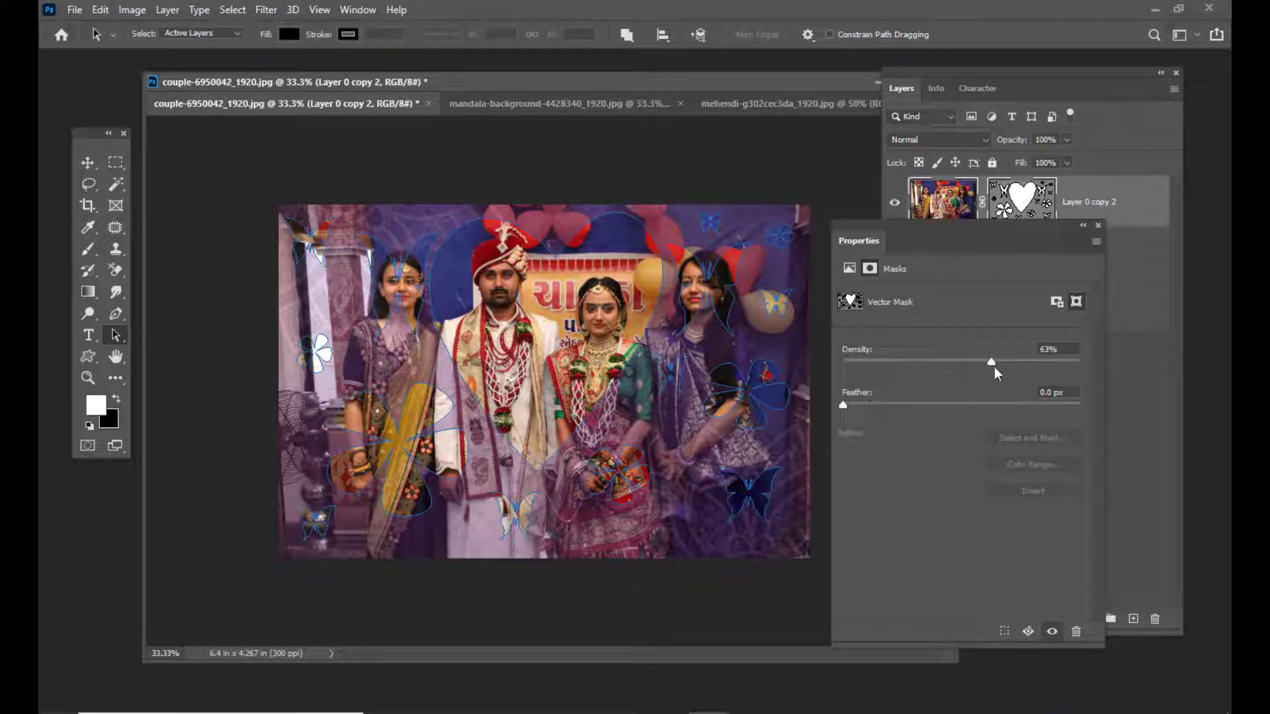
drag(1086, 363, 1103, 363)
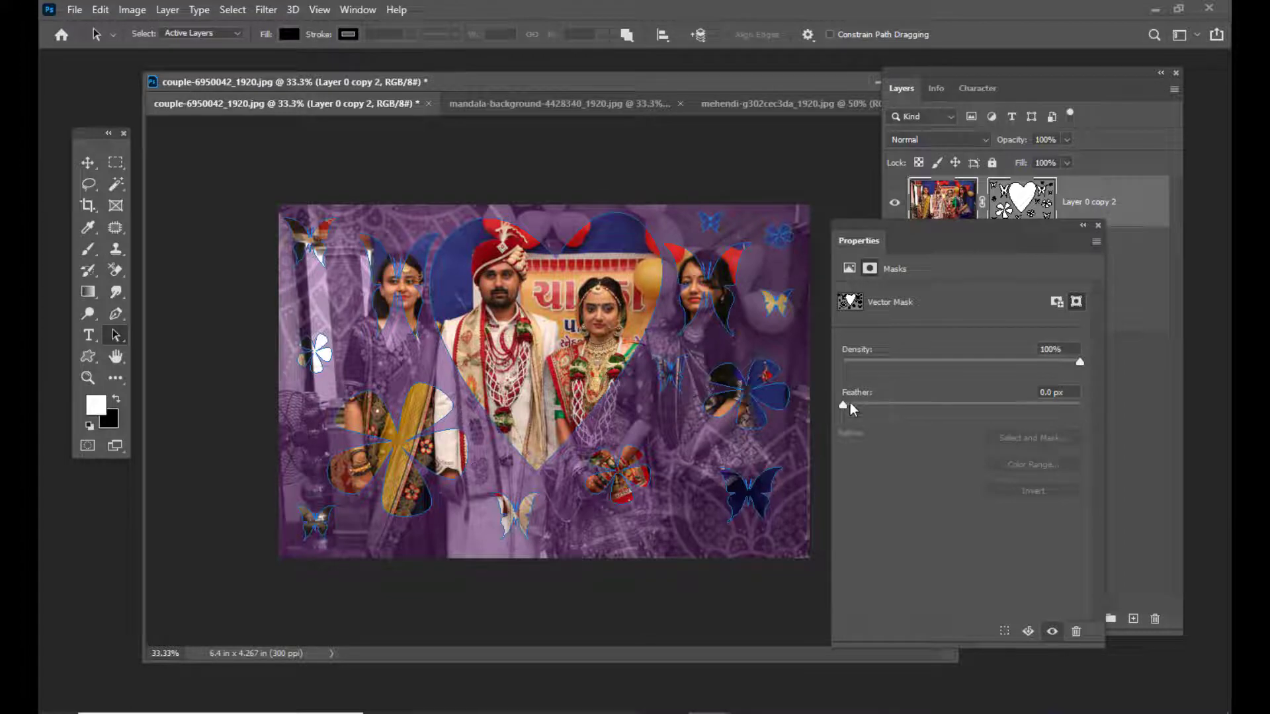
Feather the vector mask by 7.1 px and lower the black-and-white photo layer's opacity to 14%.
drag(847, 407, 879, 407)
click(87, 162)
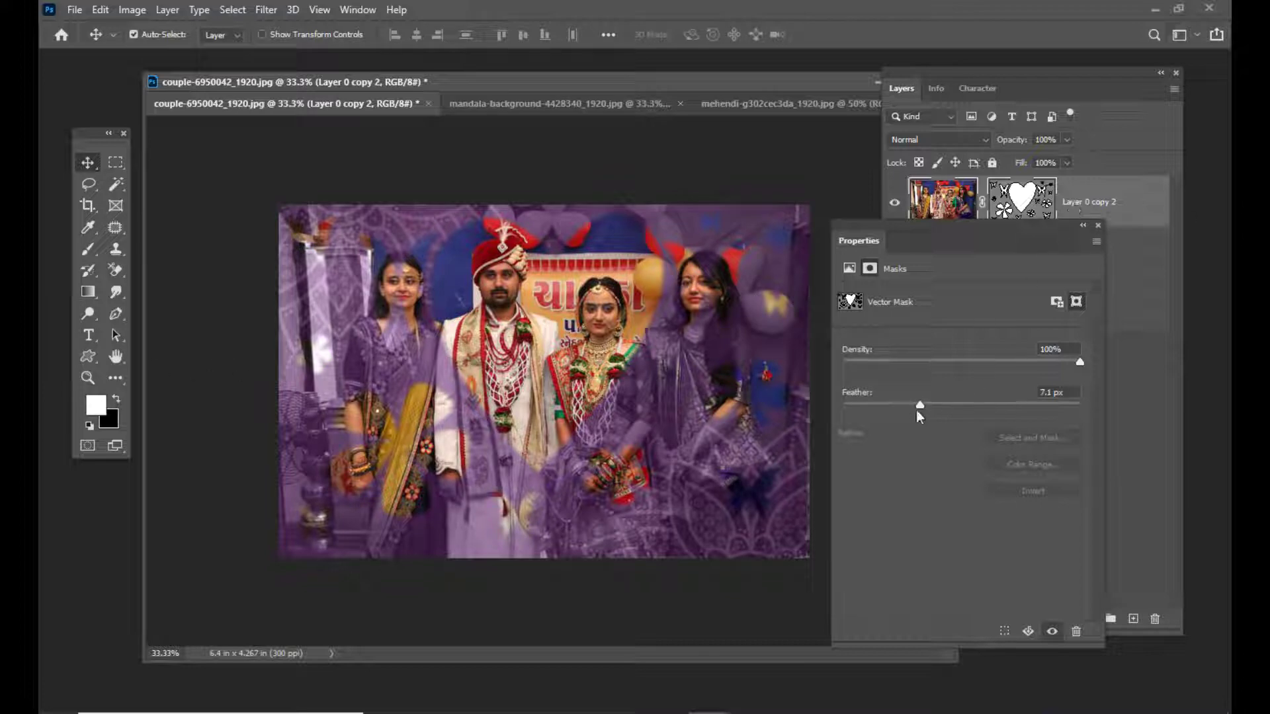
click(1154, 263)
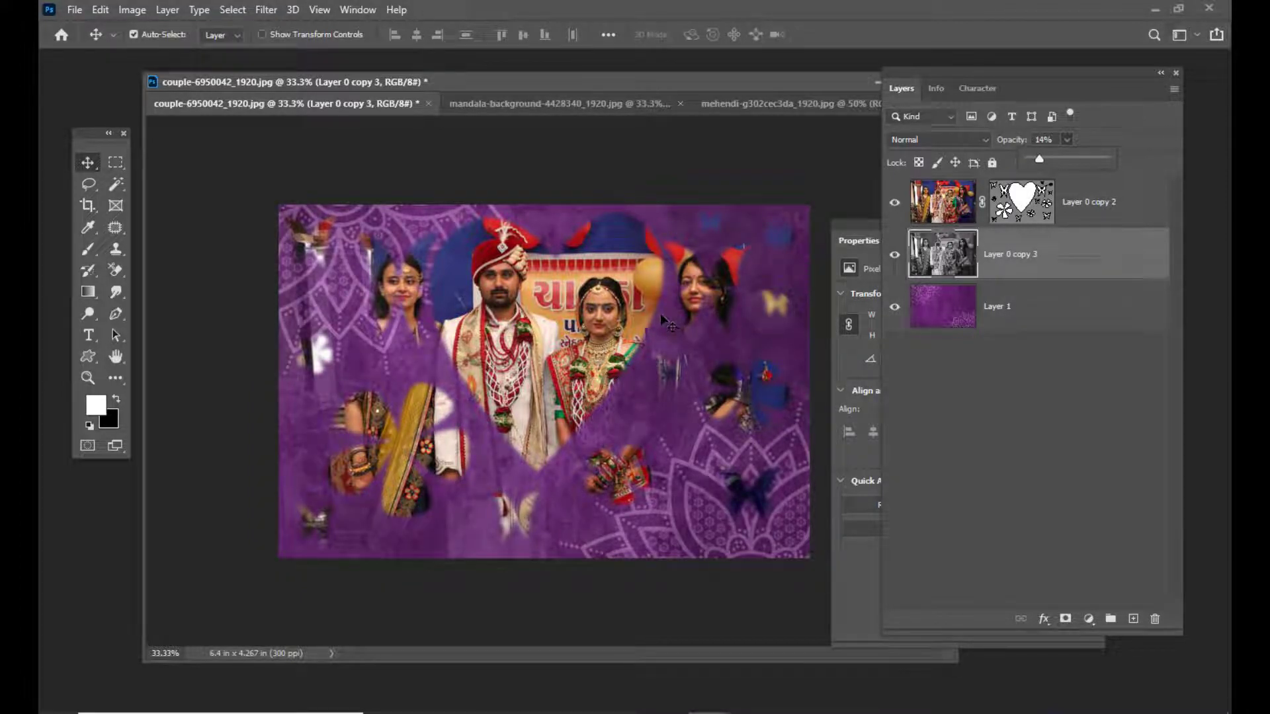
Reset the vector mask's feather to 0 px and lower its density to 66%.
click(1138, 197)
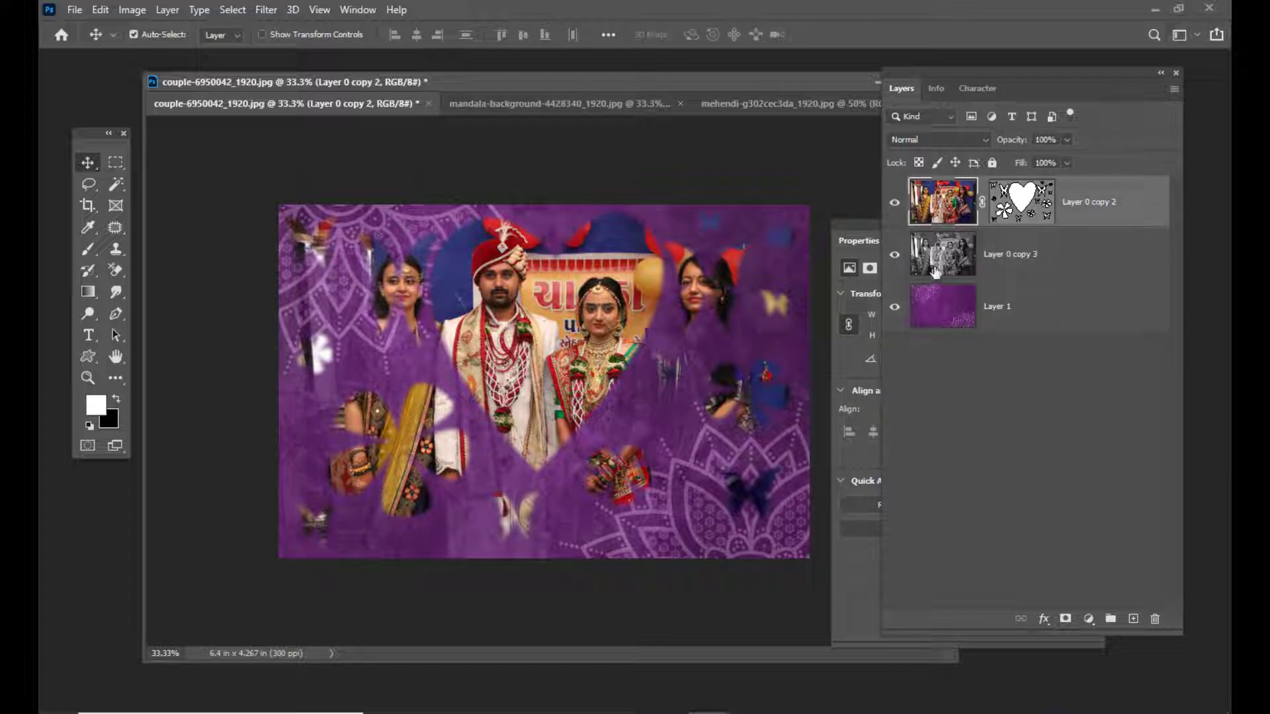
click(1022, 202)
click(870, 245)
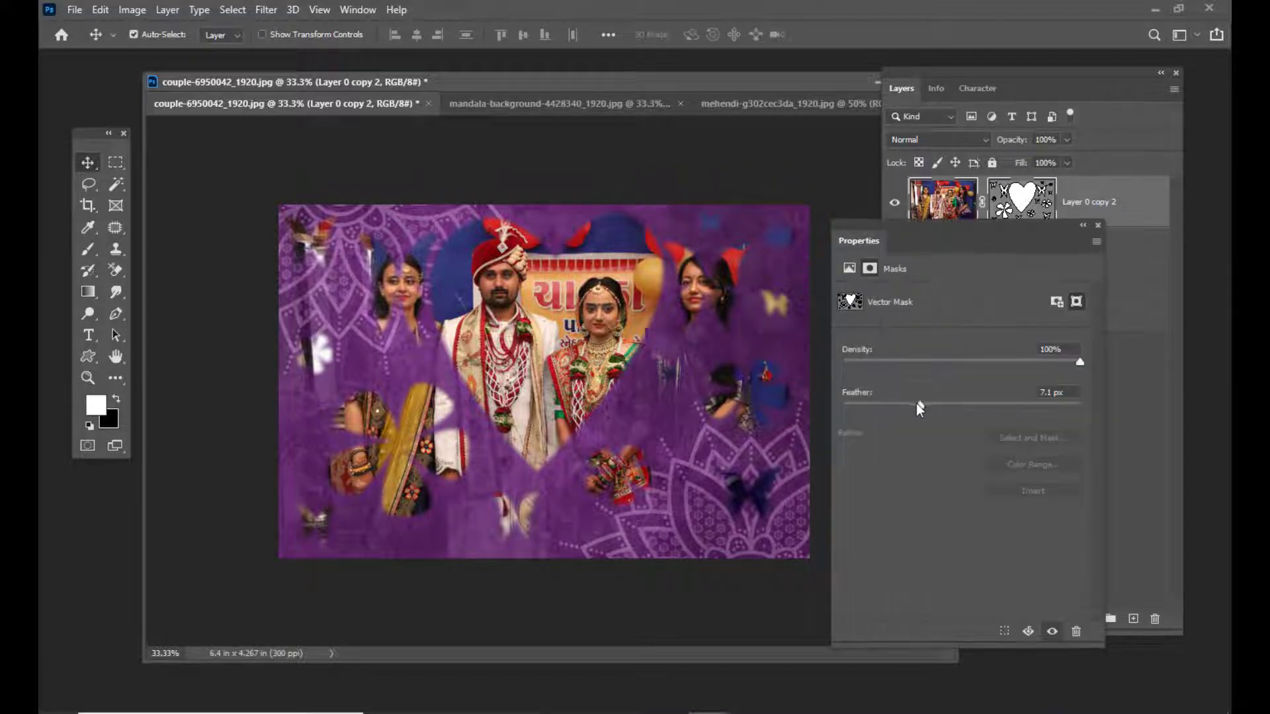
drag(919, 405, 838, 405)
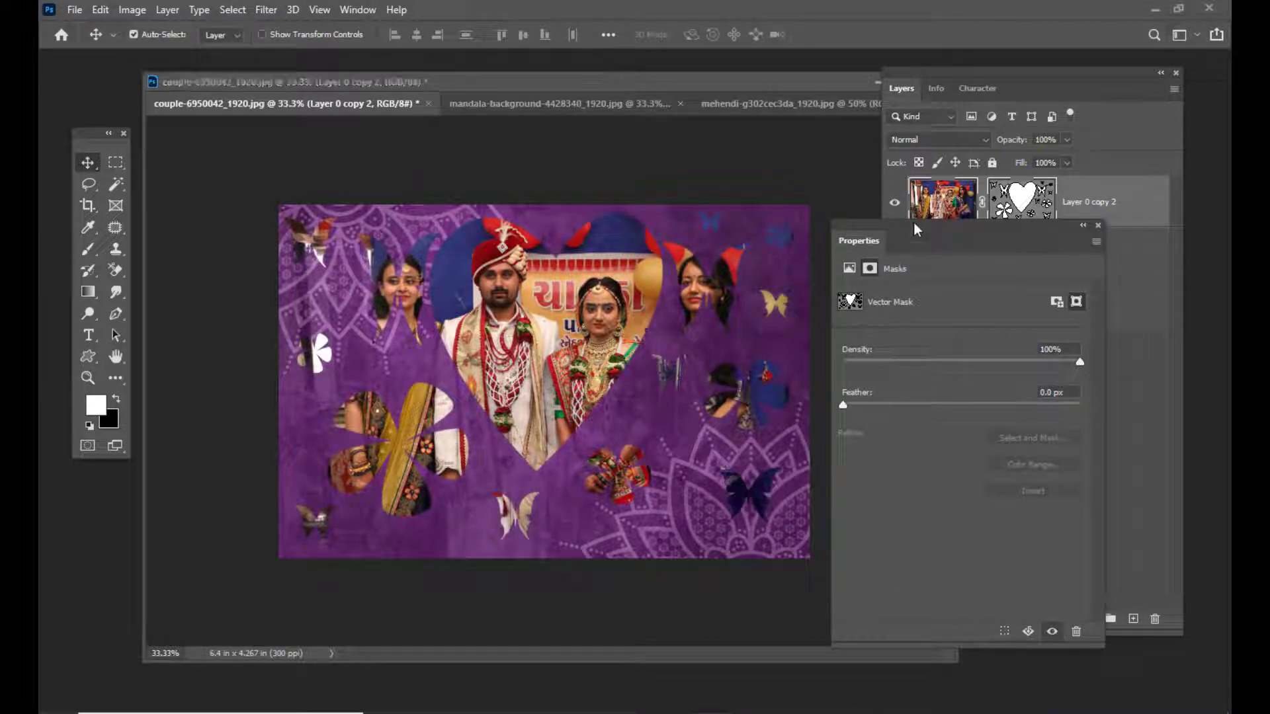
drag(885, 228, 865, 262)
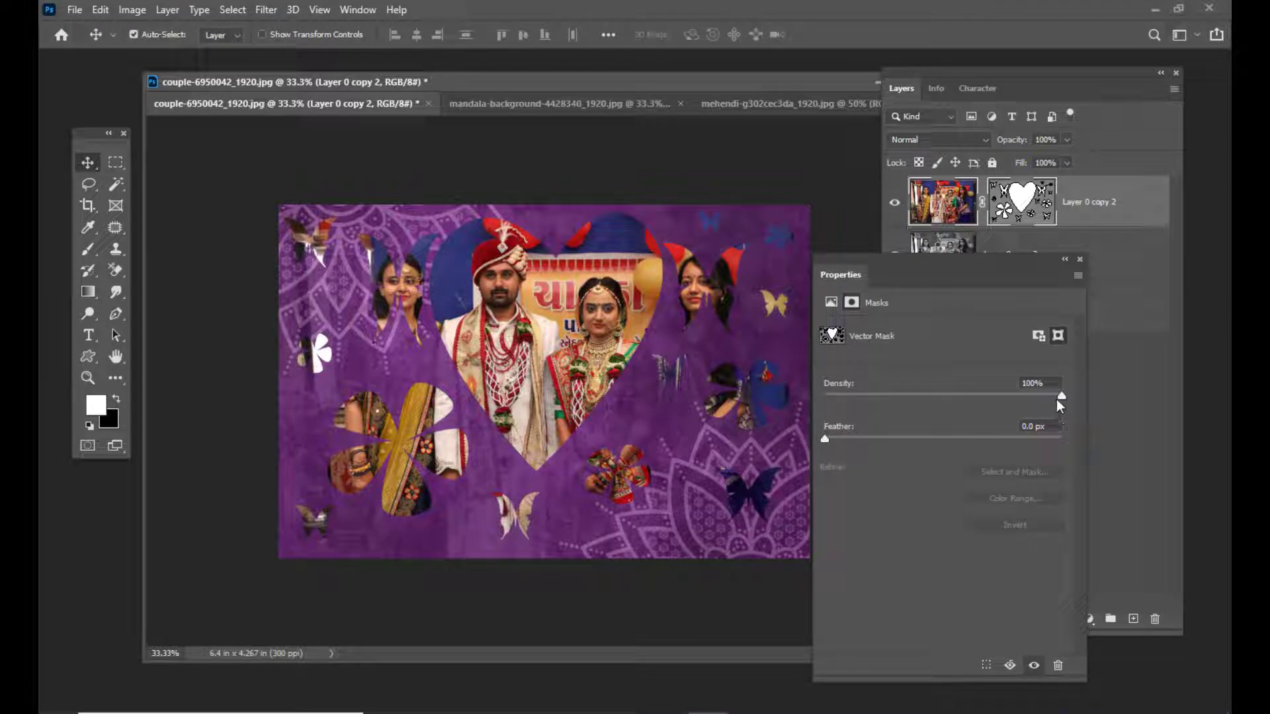
drag(1012, 397, 986, 397)
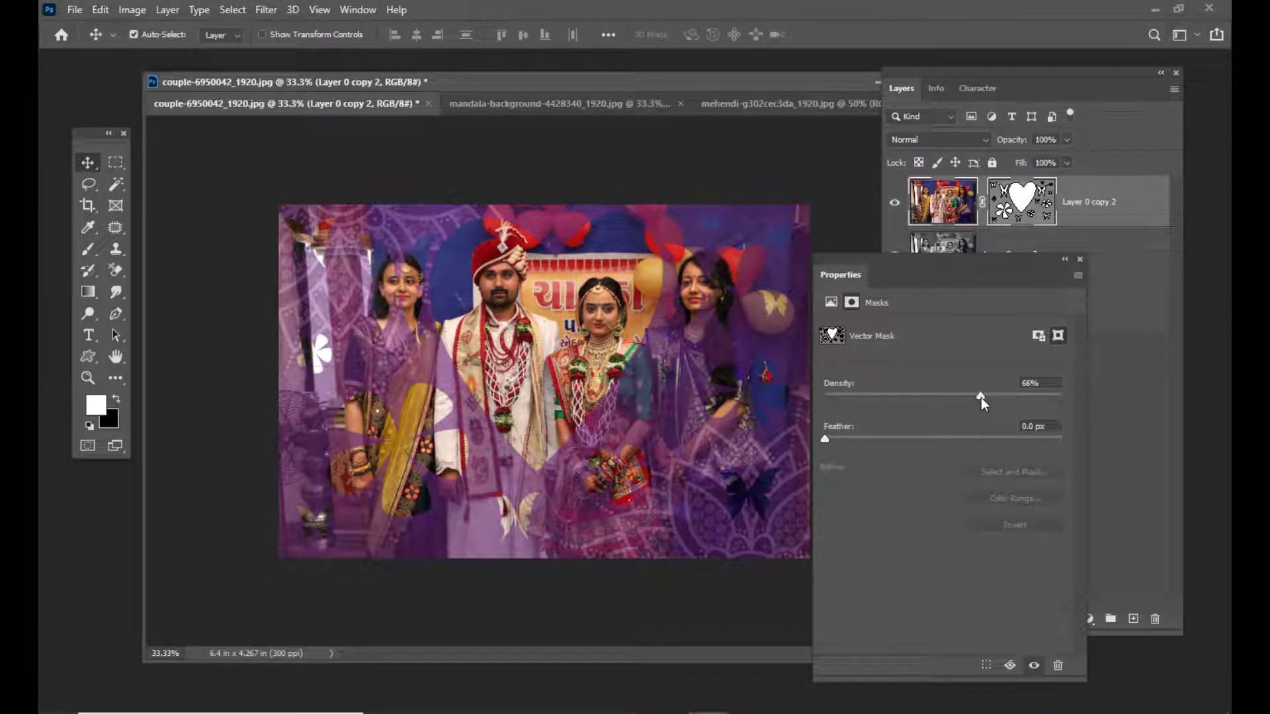
Add a 4 px outside Stroke with a yellow-to-orange reflected Gradient fill to the masked photo layer.
click(1134, 202)
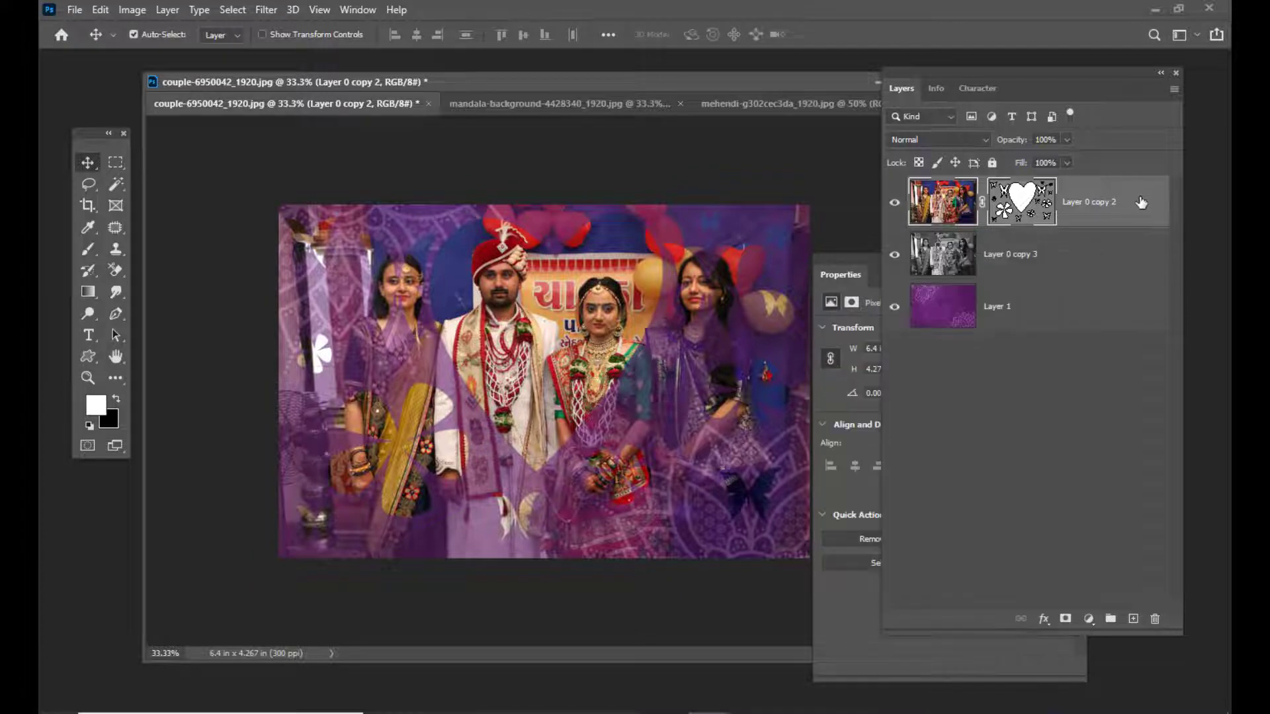
double_click(1140, 202)
drag(527, 114, 754, 116)
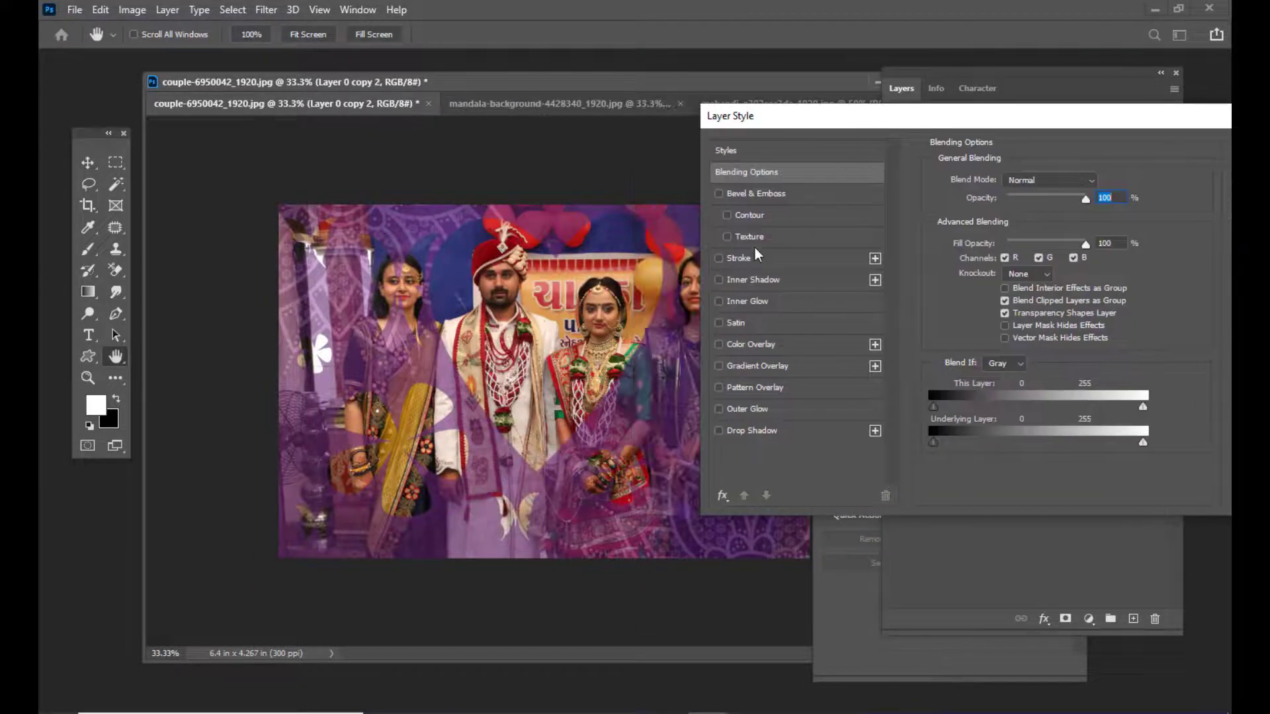
click(719, 258)
click(758, 265)
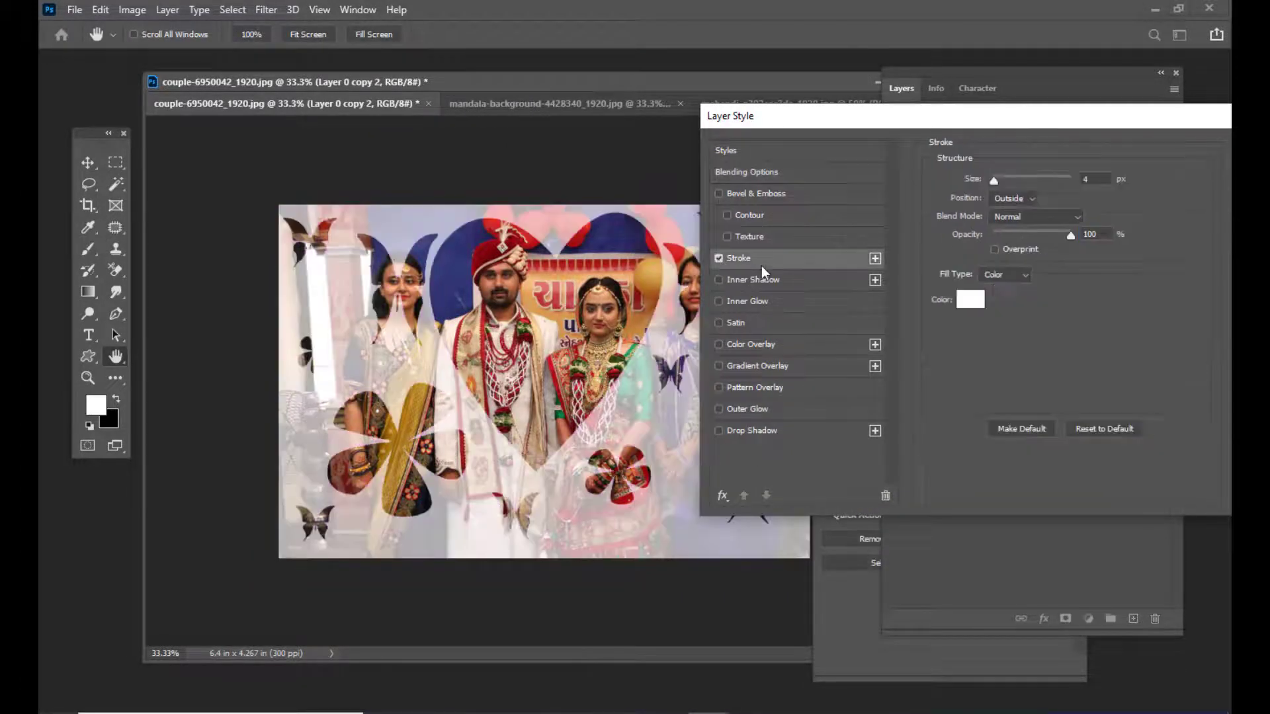
drag(821, 108, 903, 120)
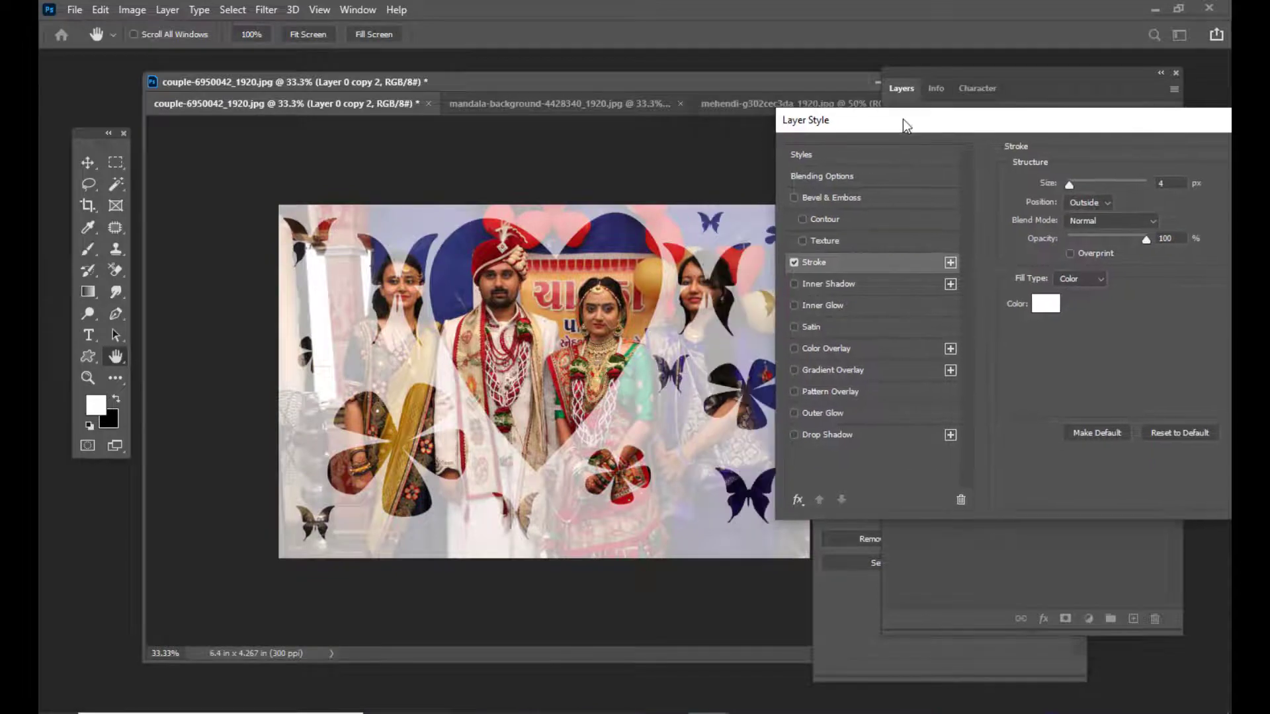
click(1095, 280)
click(1088, 306)
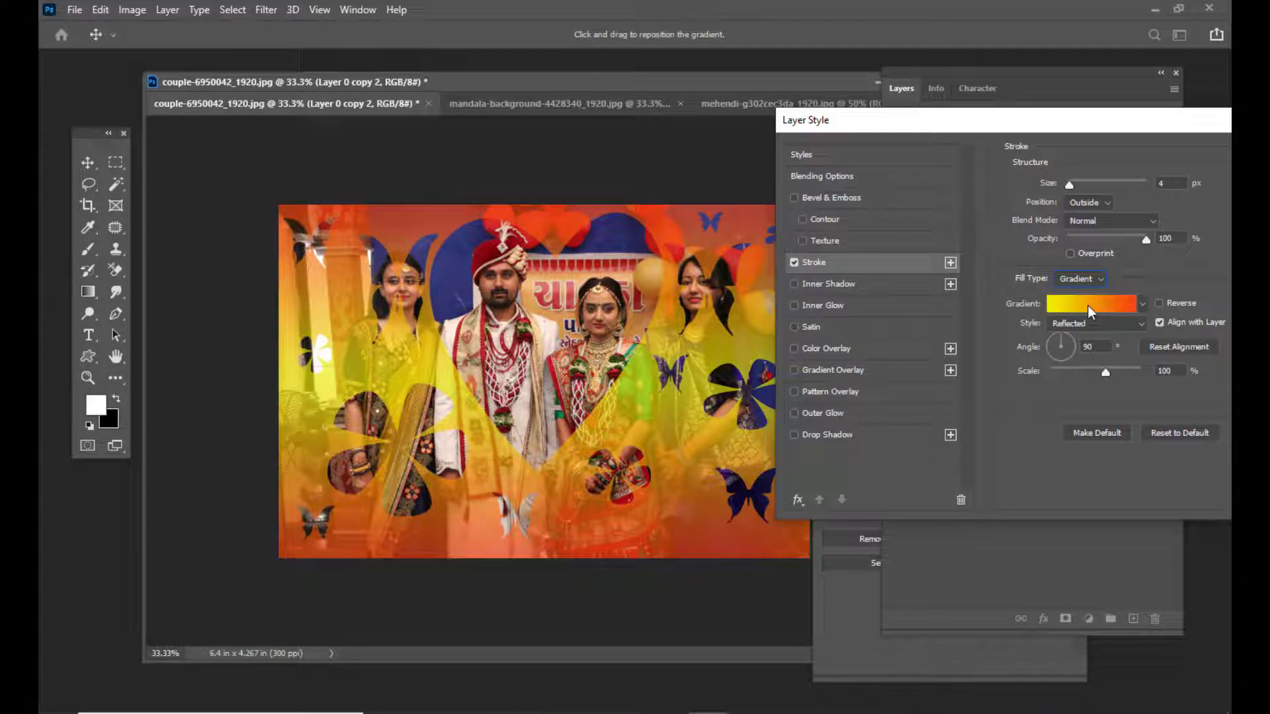
drag(851, 124, 873, 120)
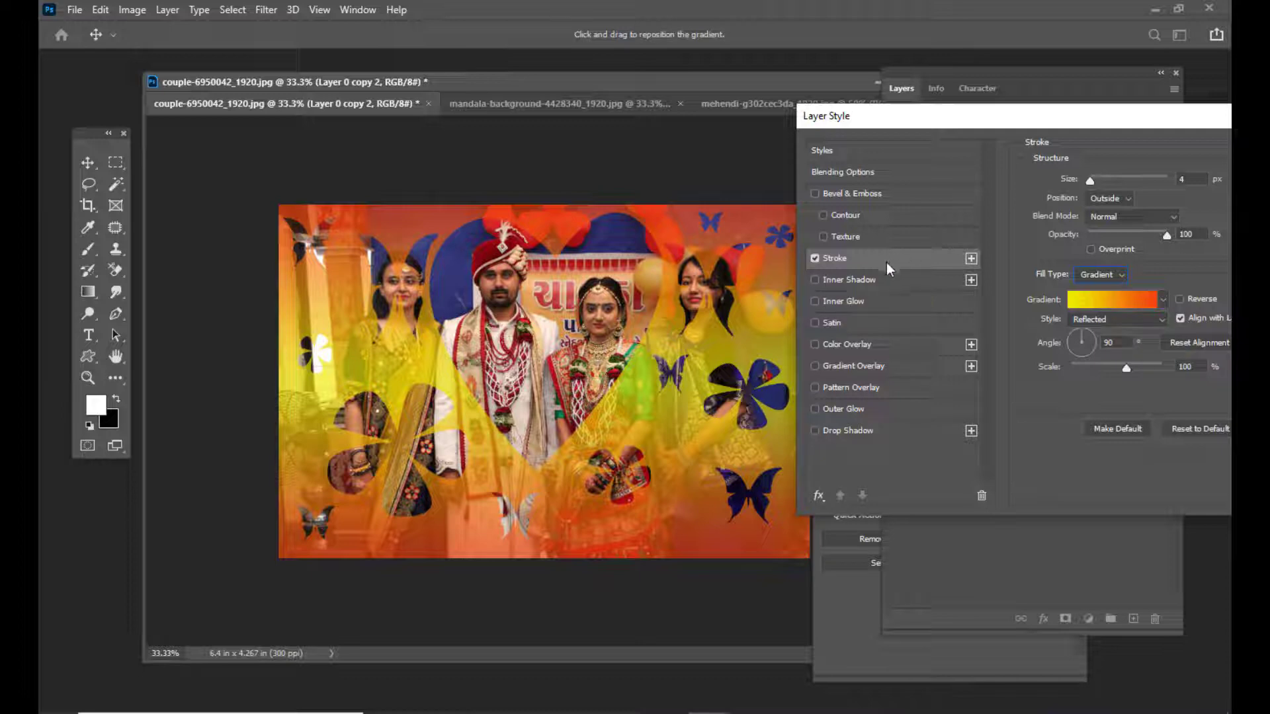
Add a black Multiply Inner Shadow with a size of 46 px to the masked photo layer and apply the layer style.
click(818, 283)
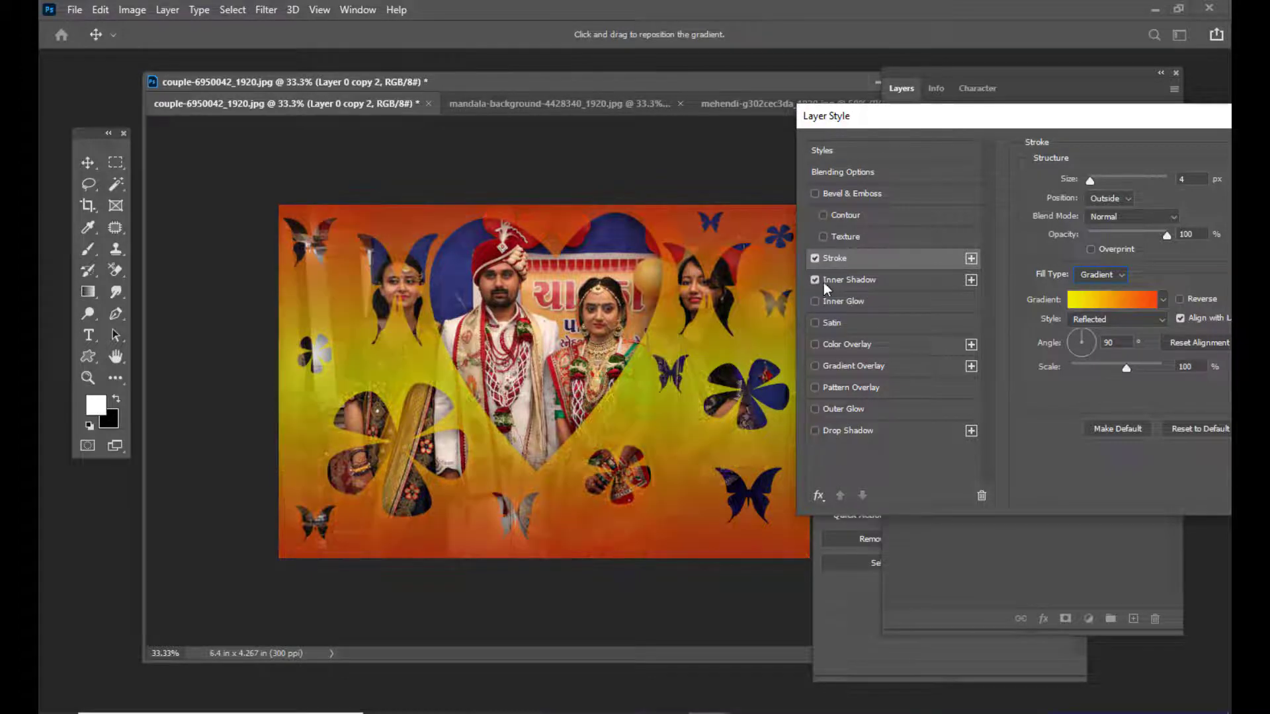
click(901, 289)
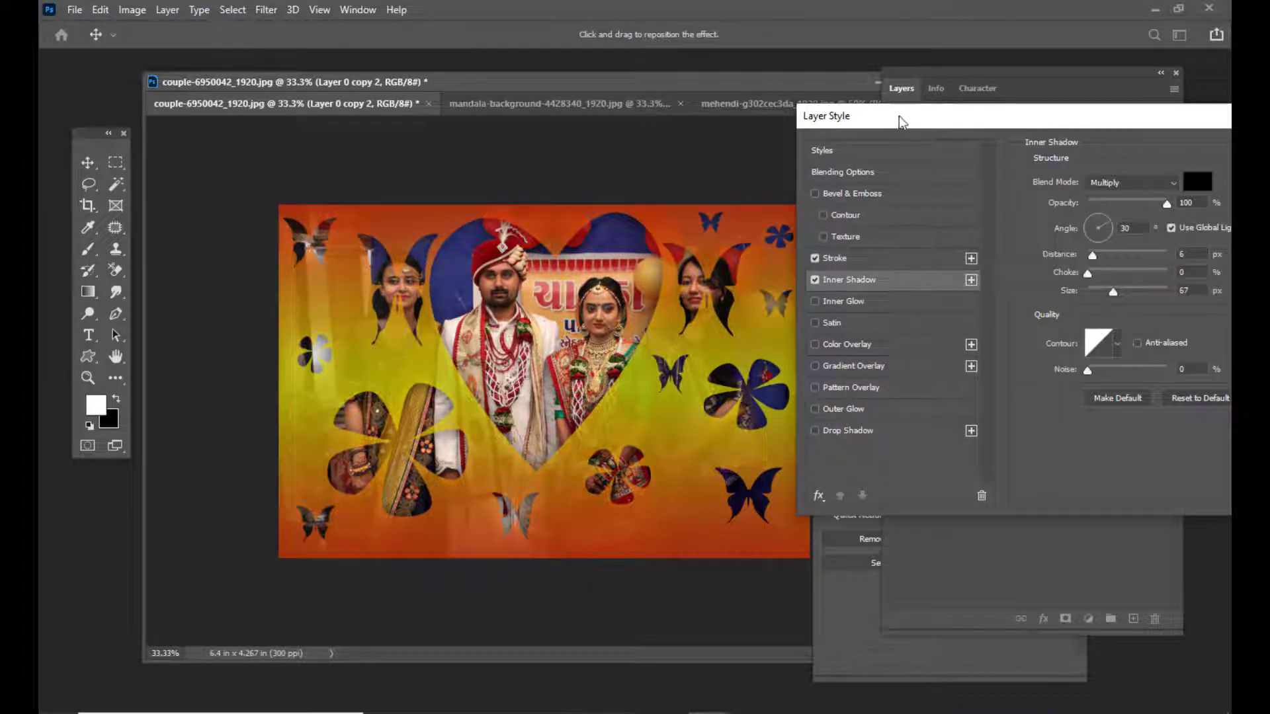
drag(898, 120, 919, 126)
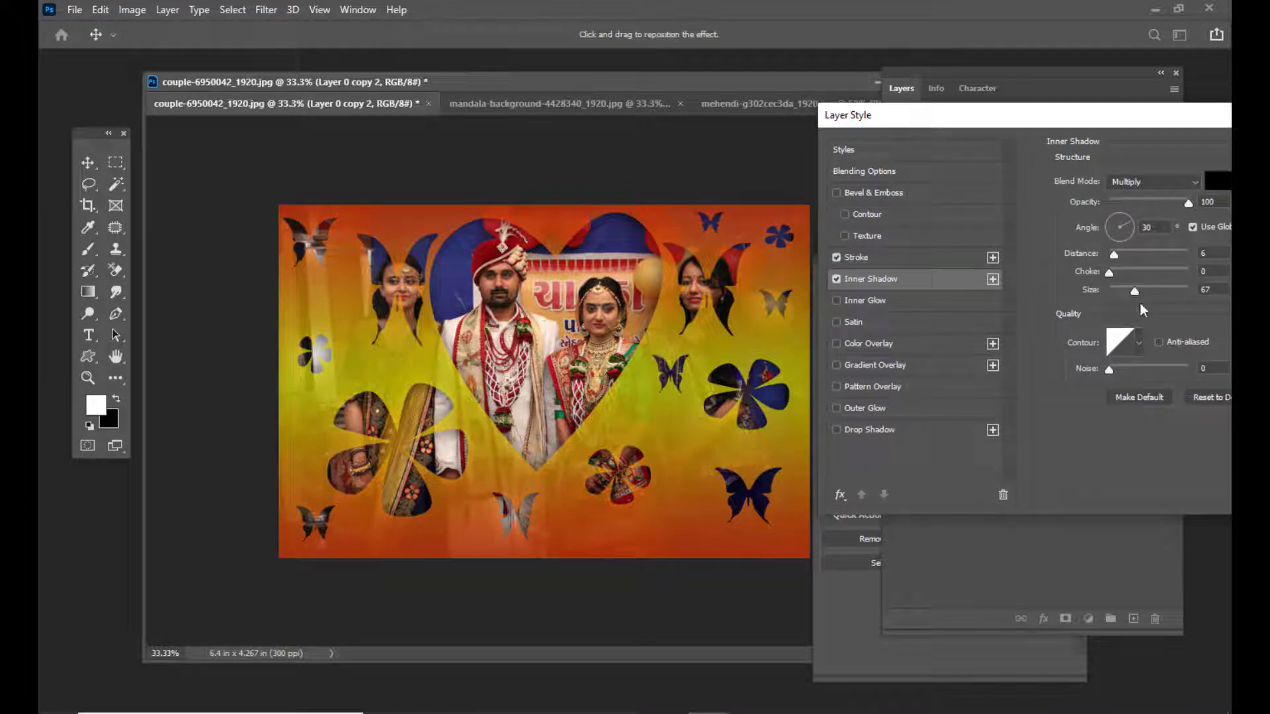
drag(1136, 293, 1129, 292)
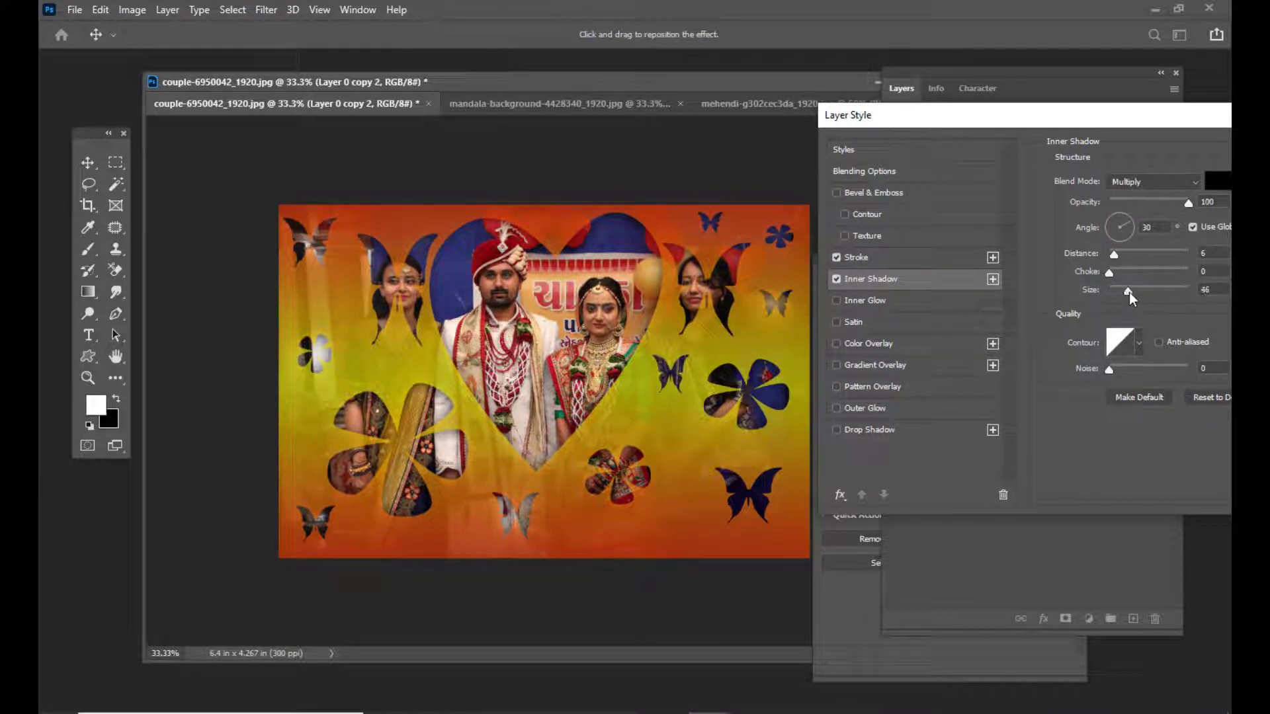
drag(984, 122, 692, 158)
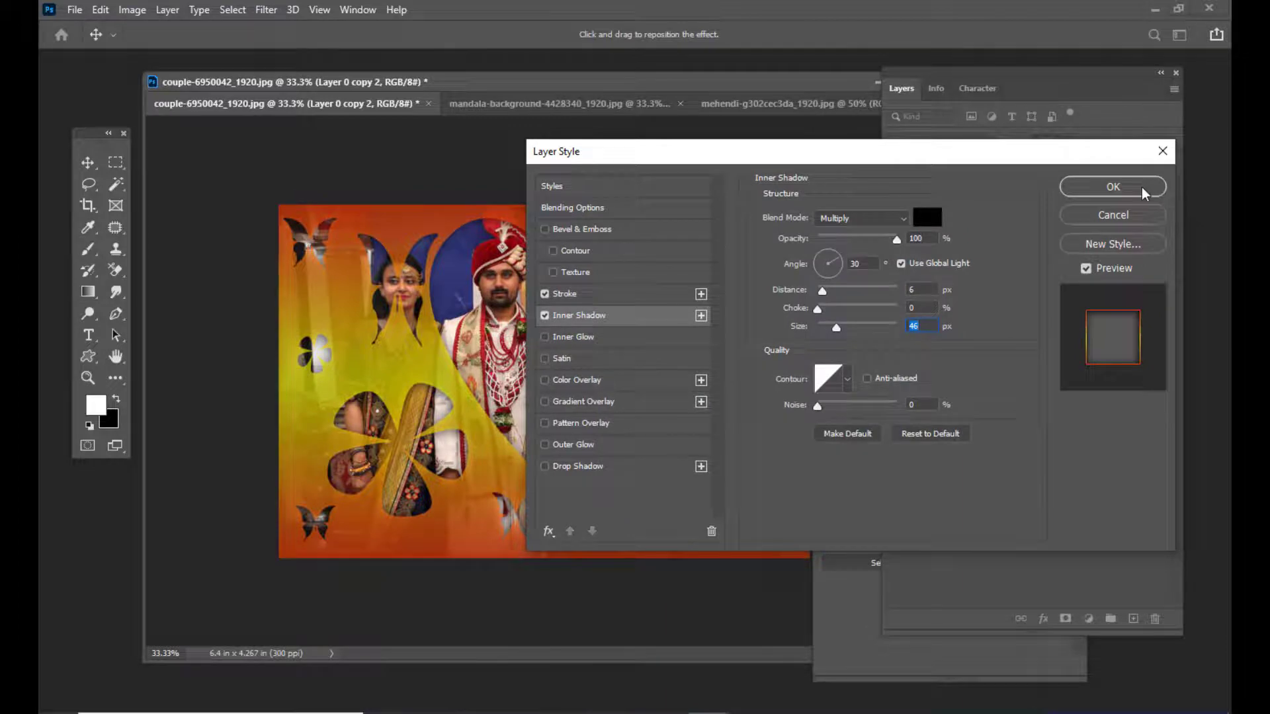
click(1122, 186)
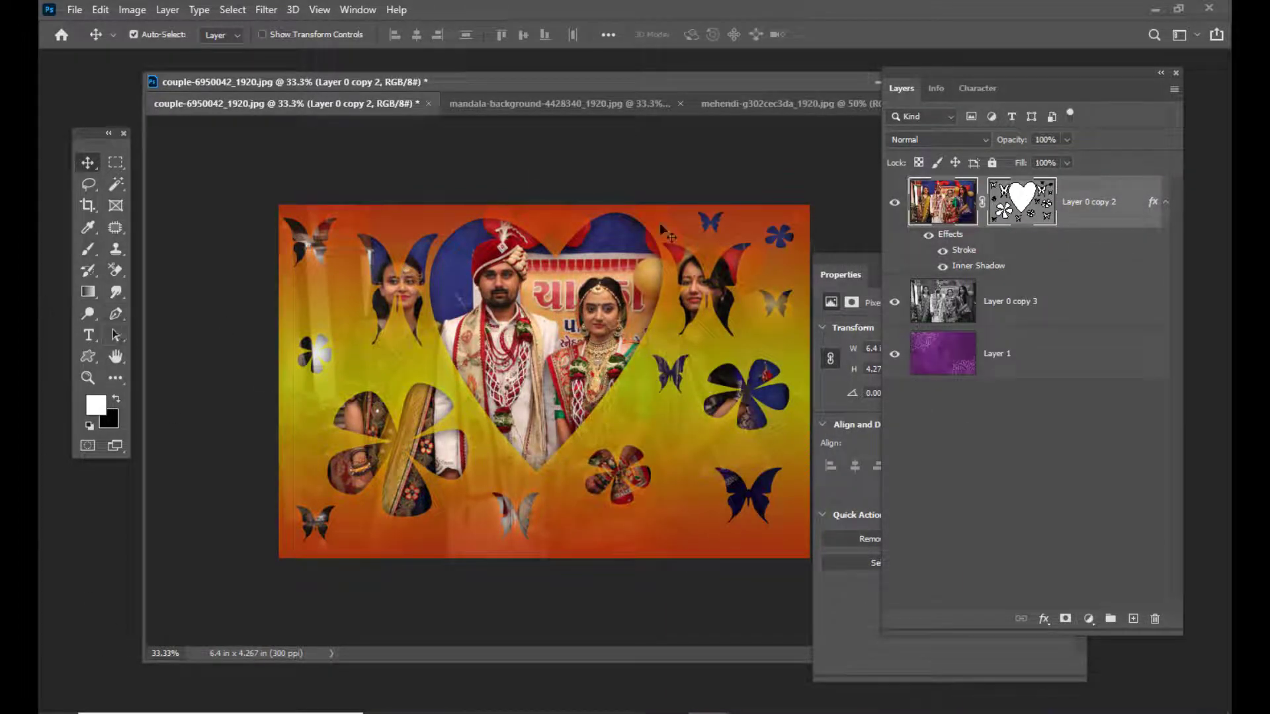
Add an anchor point on the lower right edge of the heart path with the Add Anchor Point tool.
drag(935, 57, 945, 68)
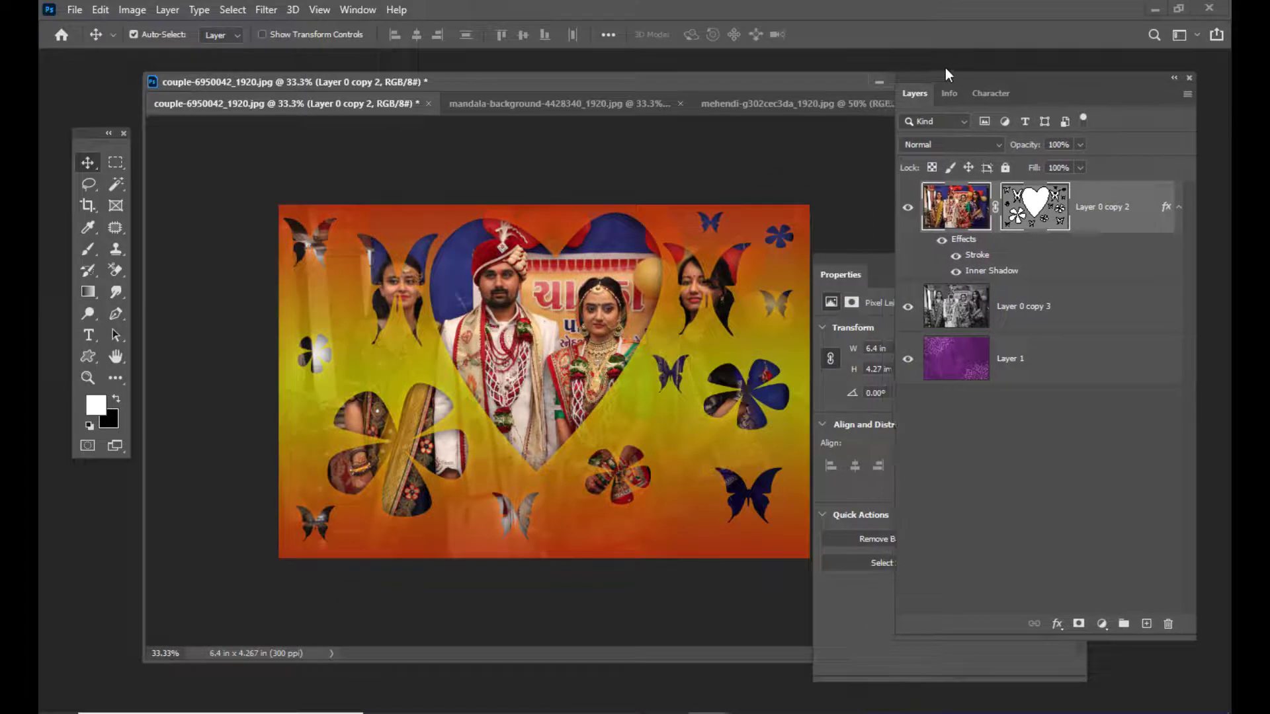
click(116, 314)
drag(562, 89, 553, 89)
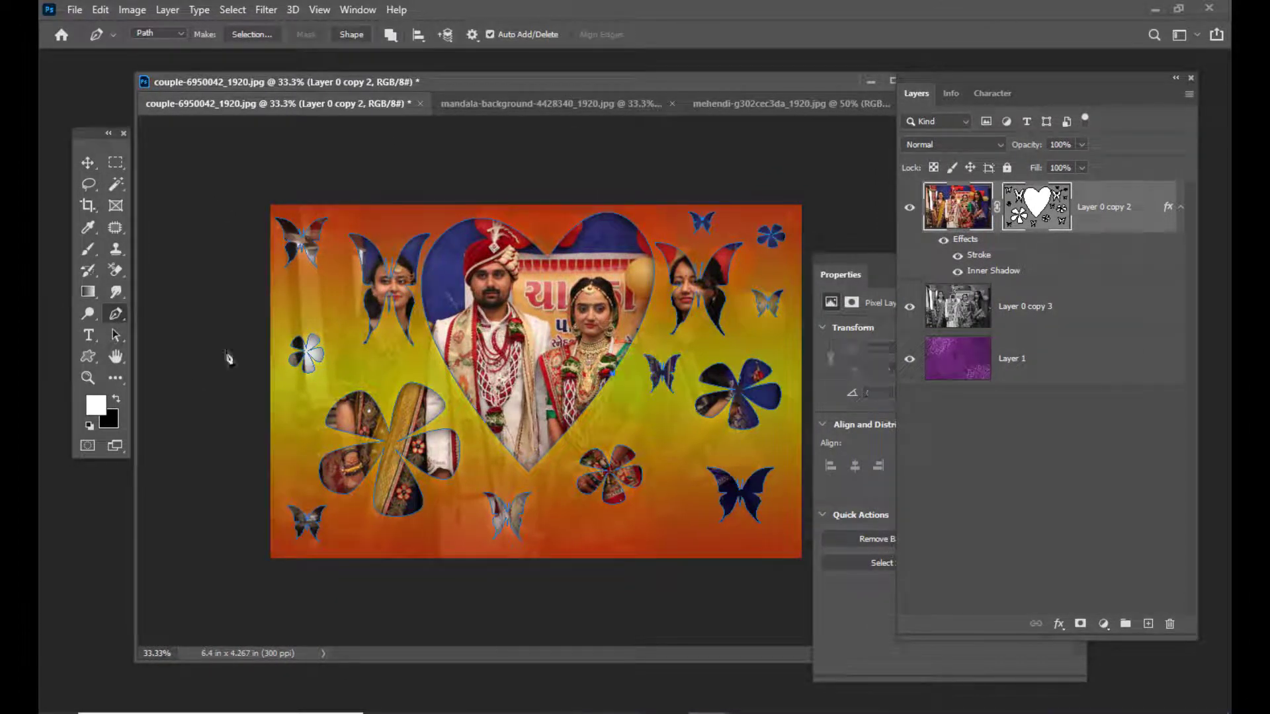
right_click(121, 325)
click(200, 357)
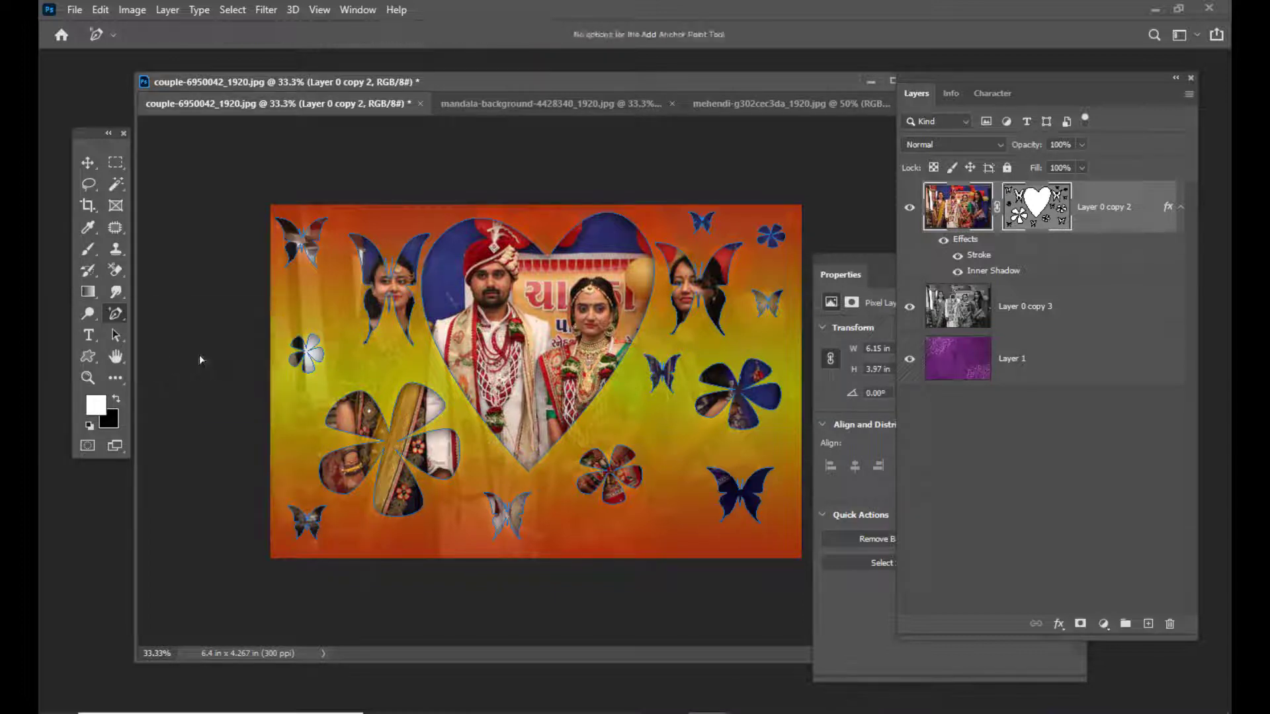
click(608, 378)
Move the anchor points on both lower sides of the heart path slightly inward with the Direct Selection tool.
click(124, 339)
right_click(125, 338)
click(152, 351)
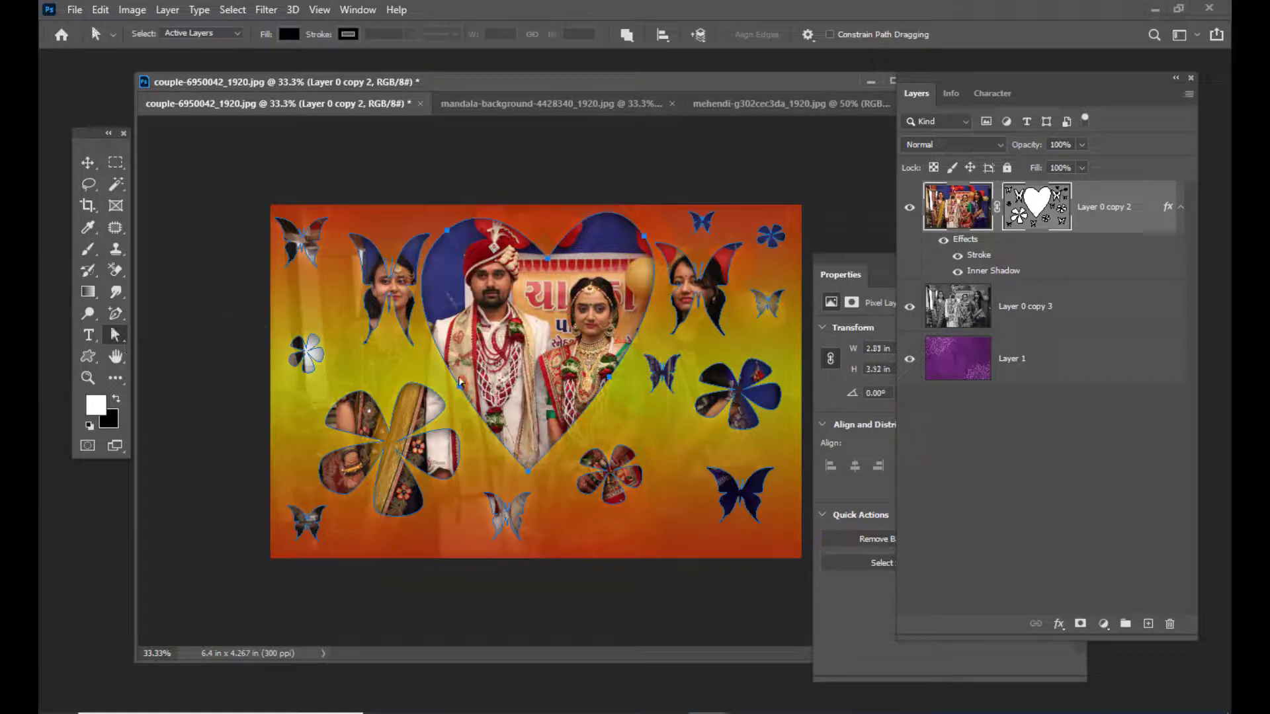
click(461, 392)
drag(460, 389, 469, 375)
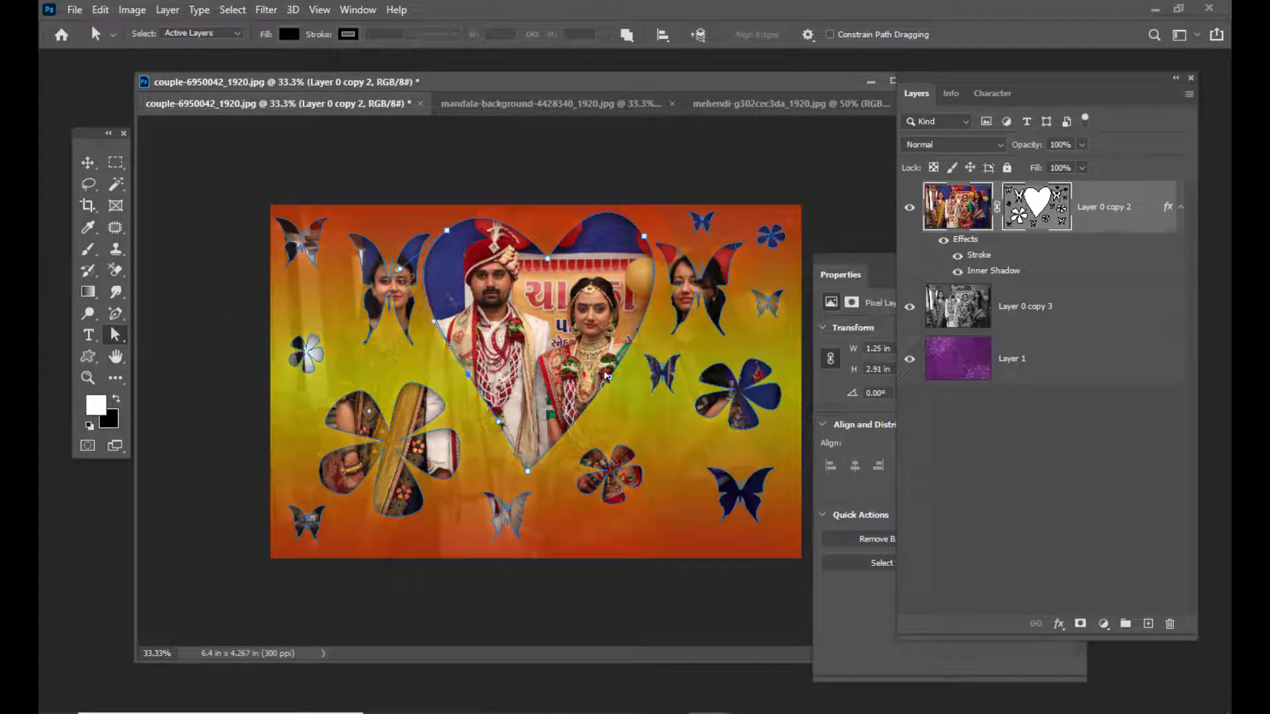
drag(612, 382, 600, 377)
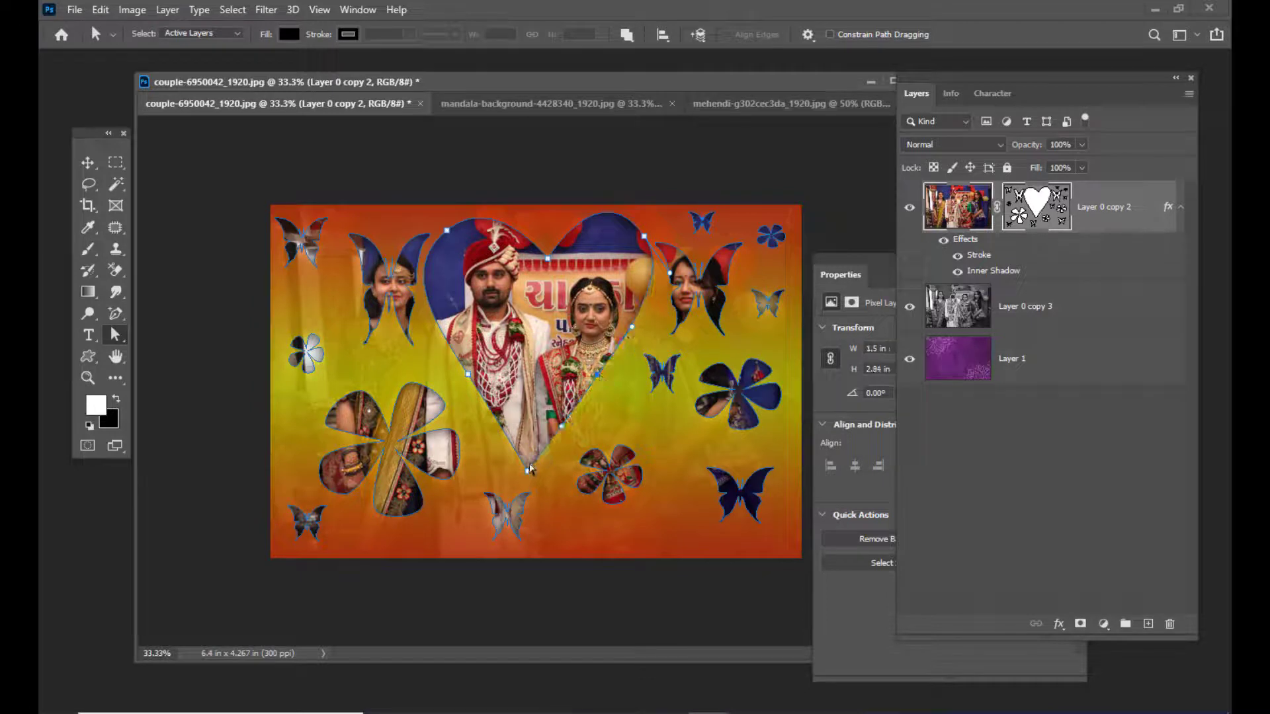
drag(468, 375, 475, 373)
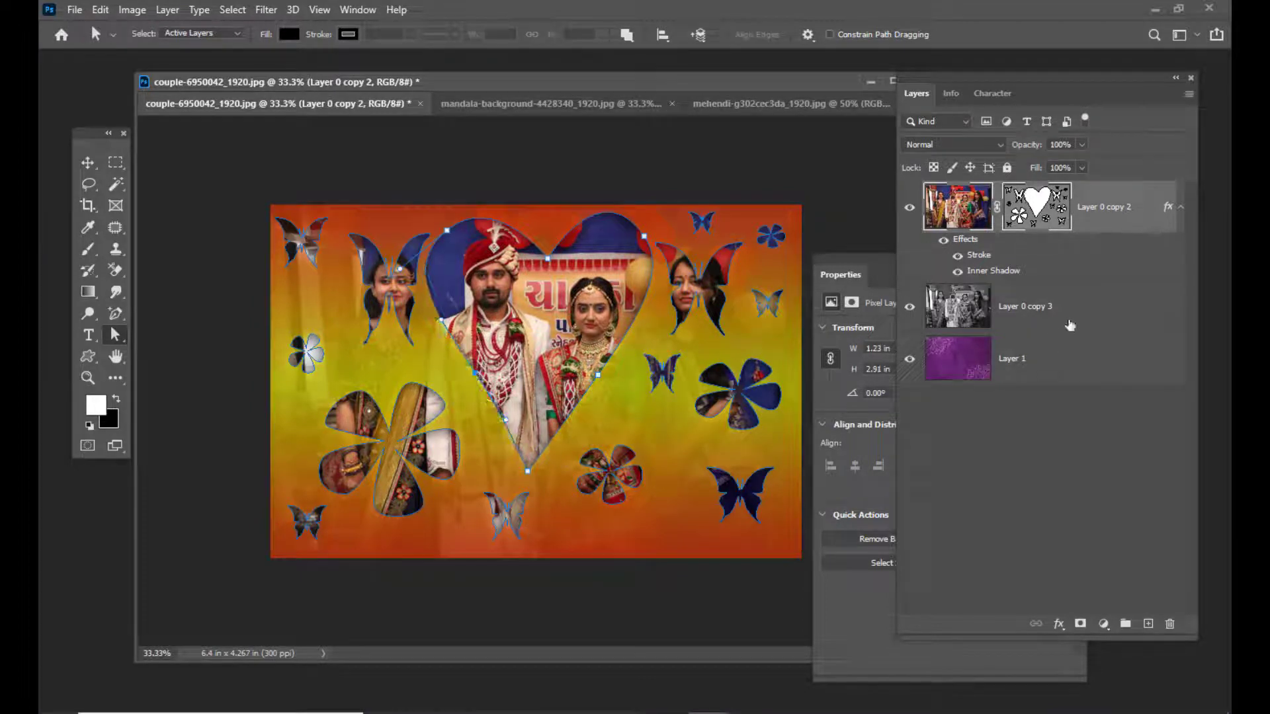
Duplicate the masked photo layer Layer 0 copy 2 and set the duplicate's vector mask density to 100%.
click(1069, 325)
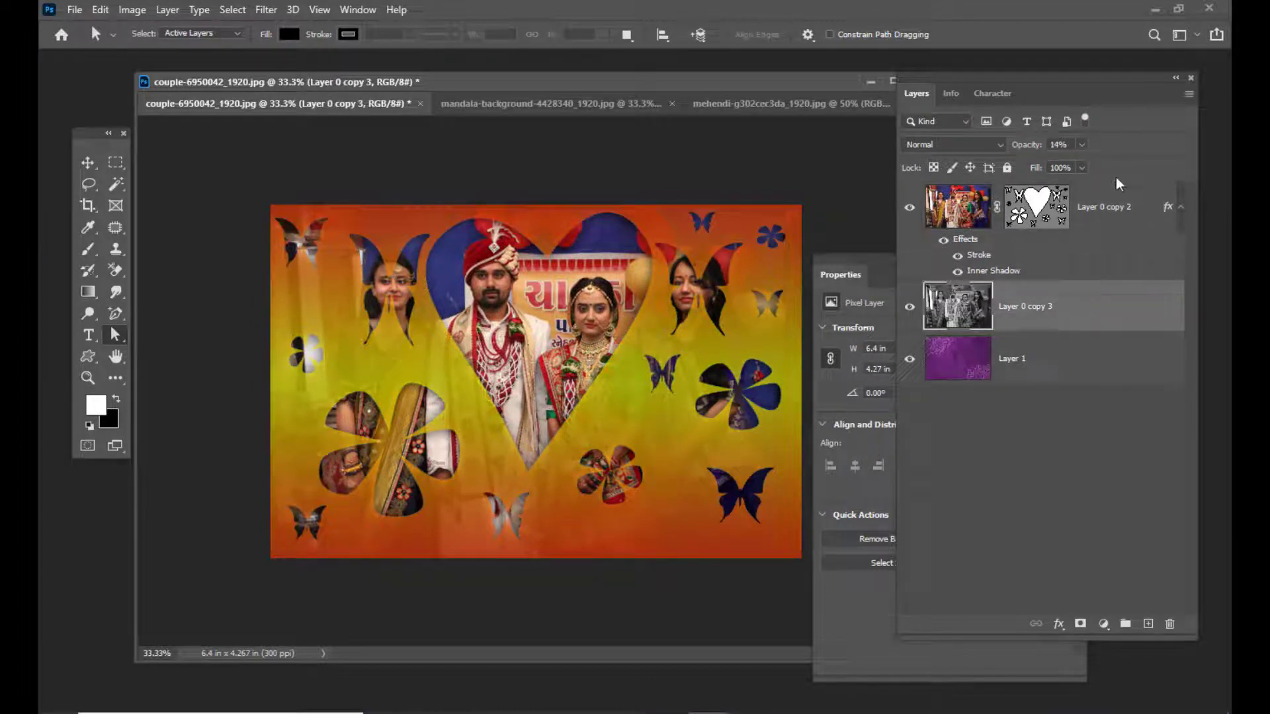
click(1137, 209)
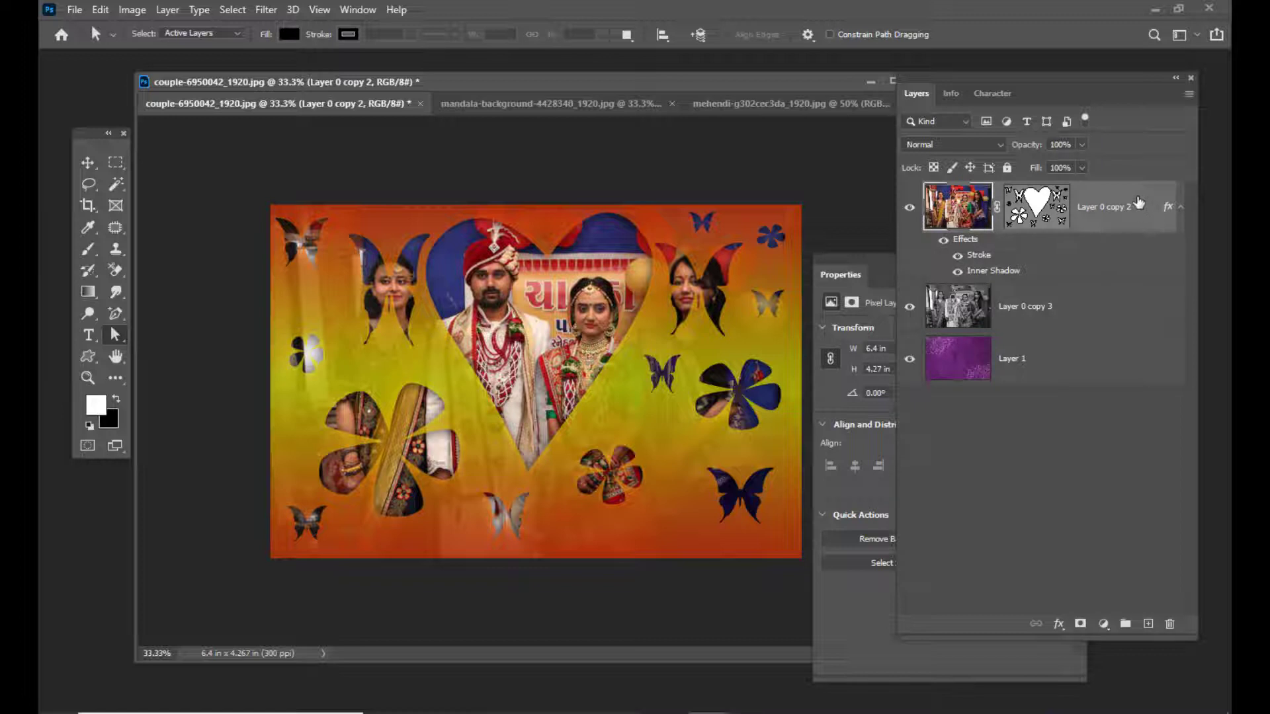
key(ctrl+j)
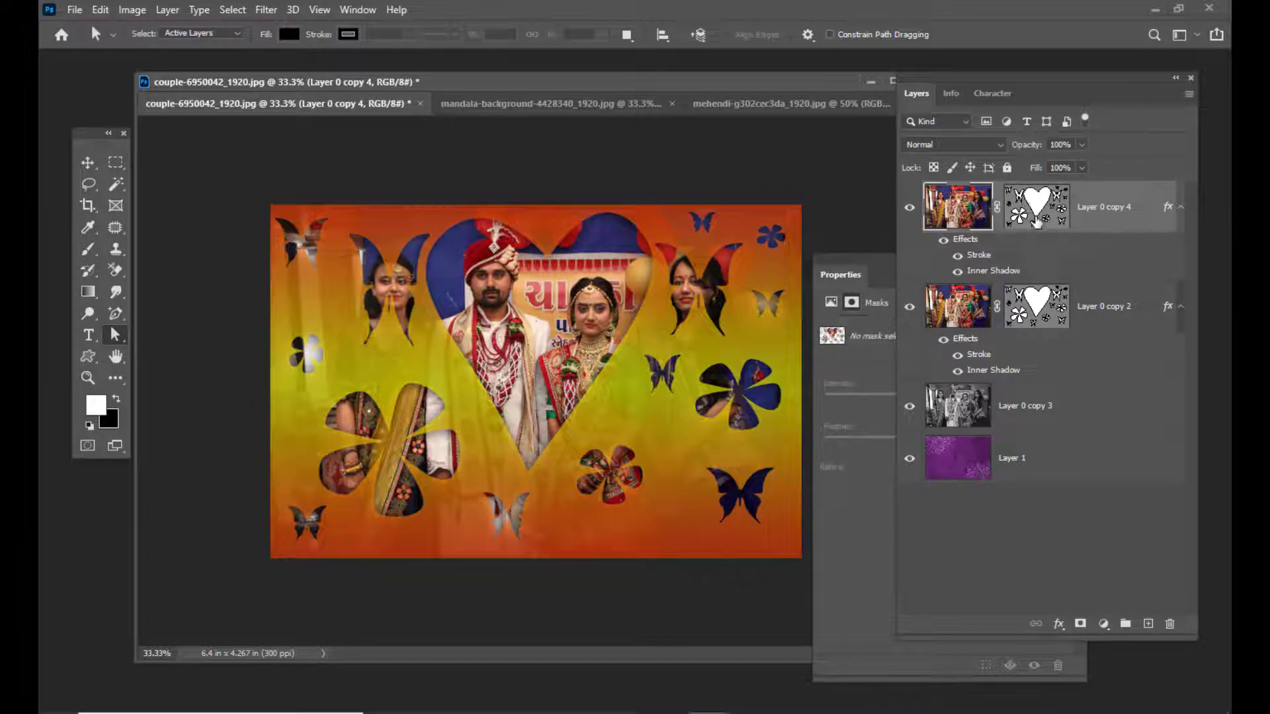
click(1032, 222)
click(852, 264)
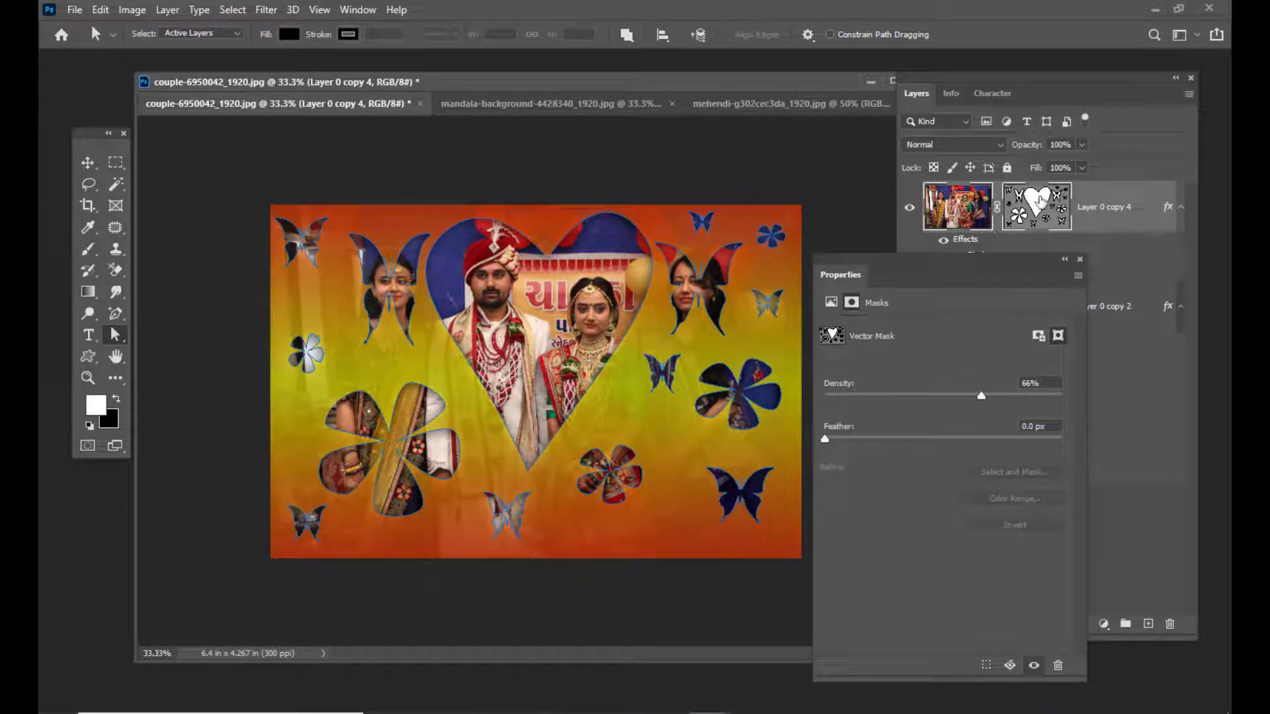
drag(981, 395, 1065, 404)
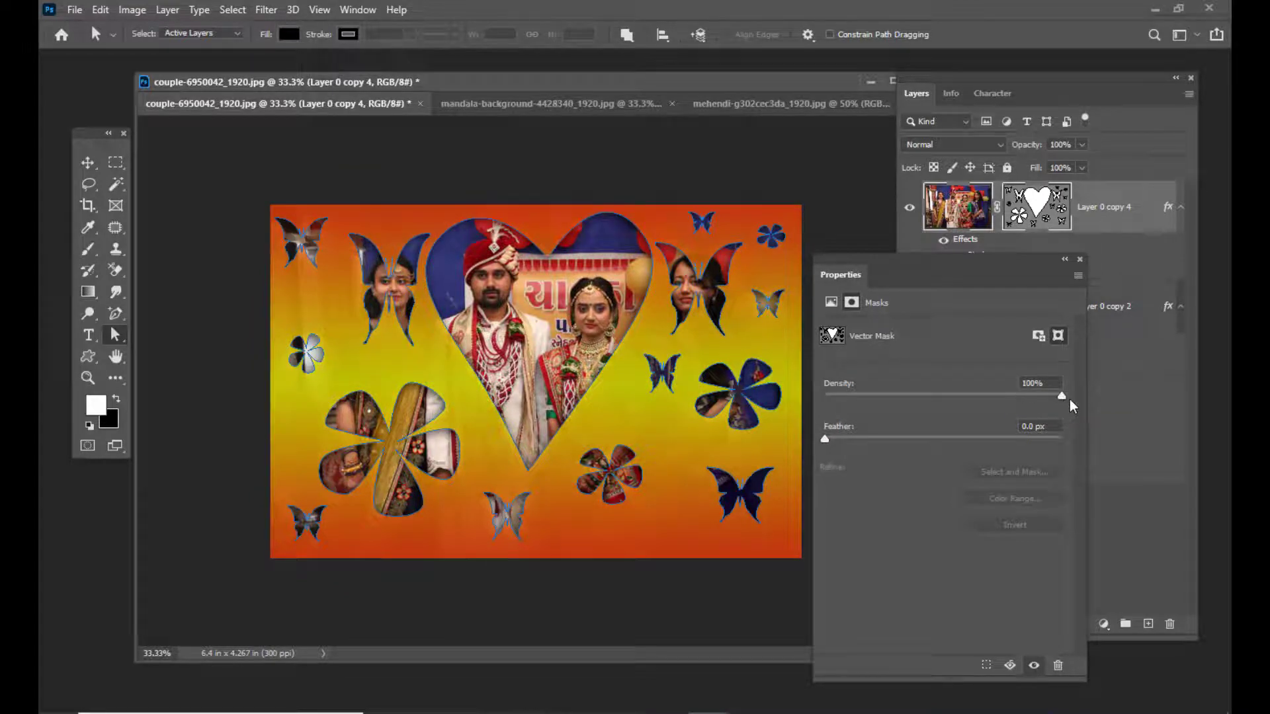
Change the duplicated layer's Stroke fill type from gradient to solid white Color and apply the layer style.
click(1136, 227)
double_click(1136, 226)
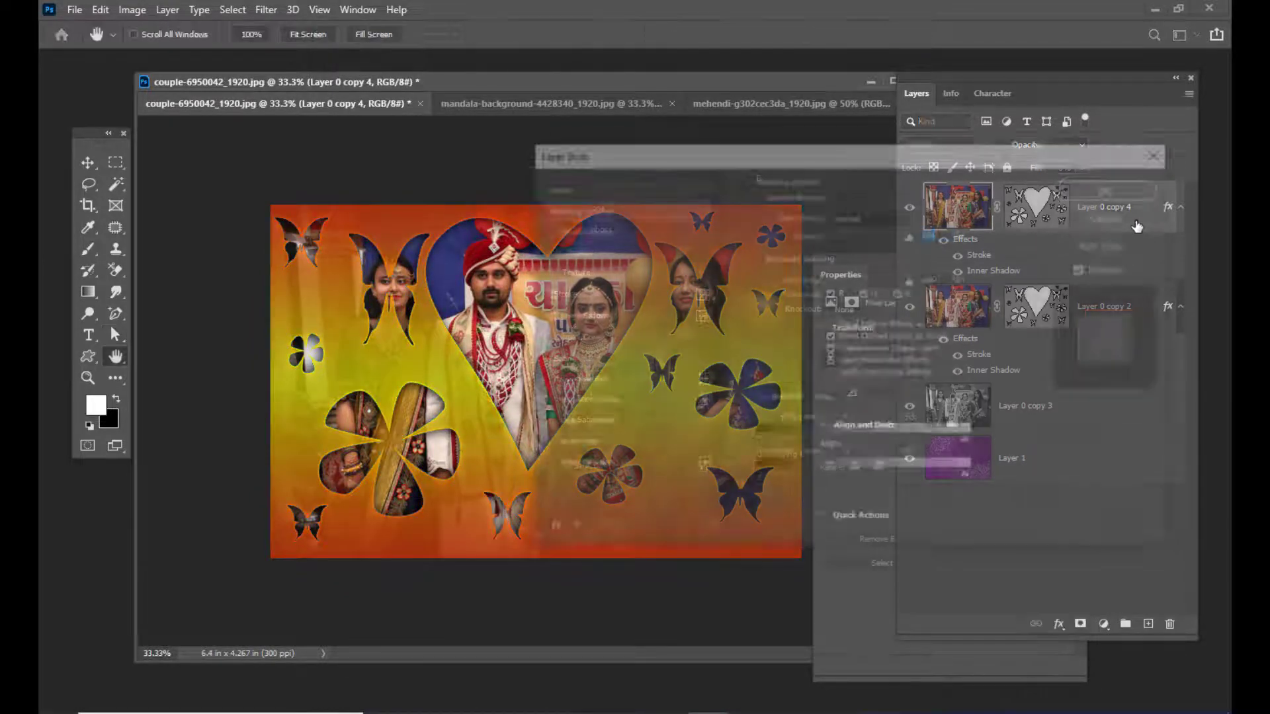
drag(593, 160, 798, 155)
click(798, 287)
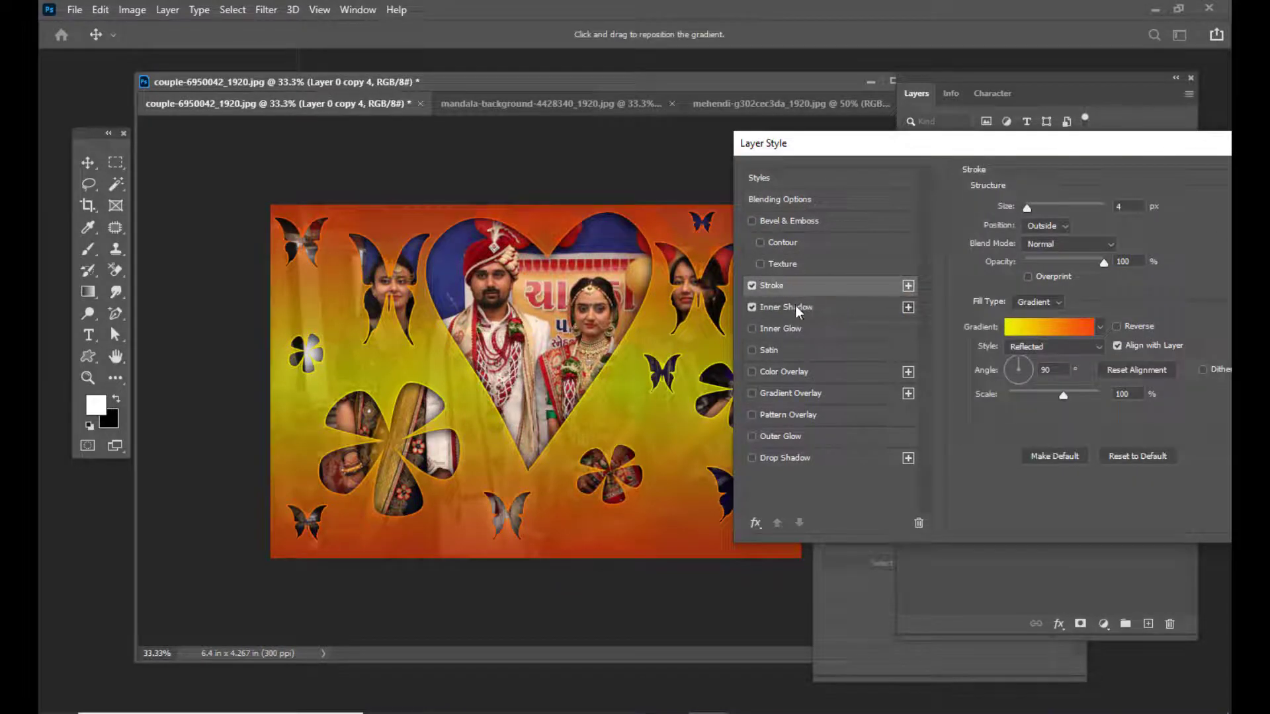
click(1054, 304)
click(1037, 320)
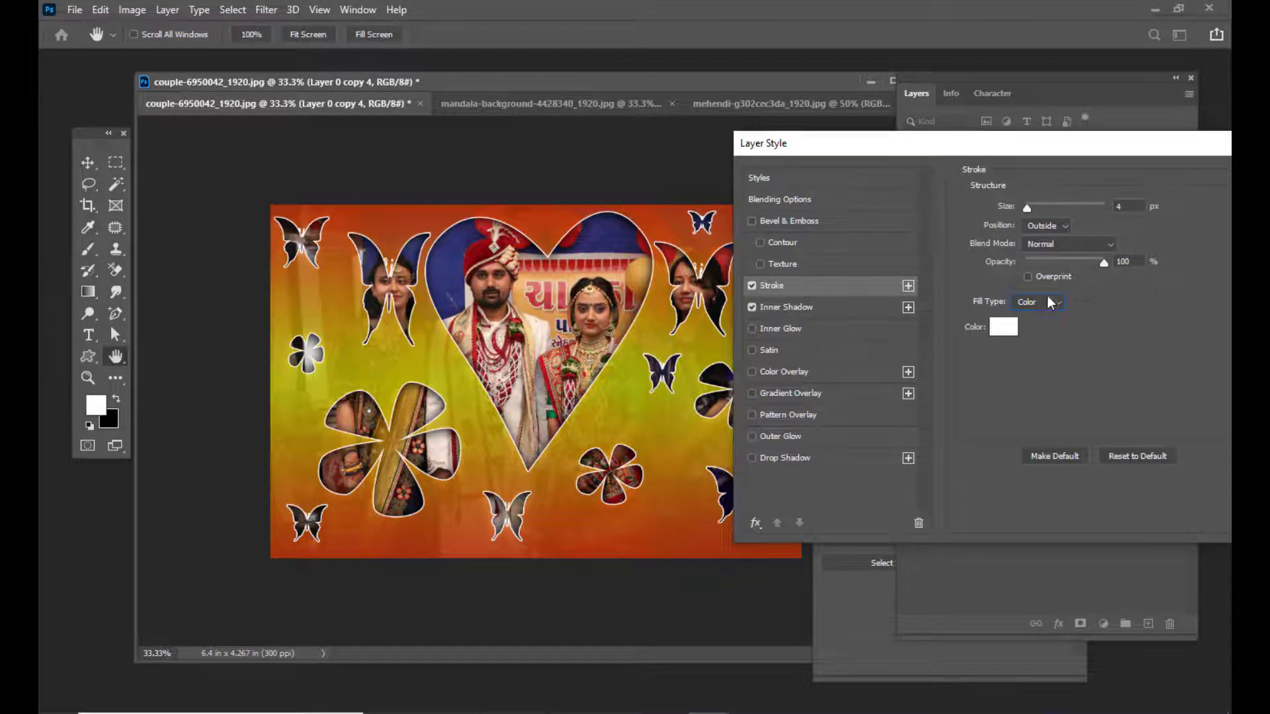
drag(881, 147, 638, 291)
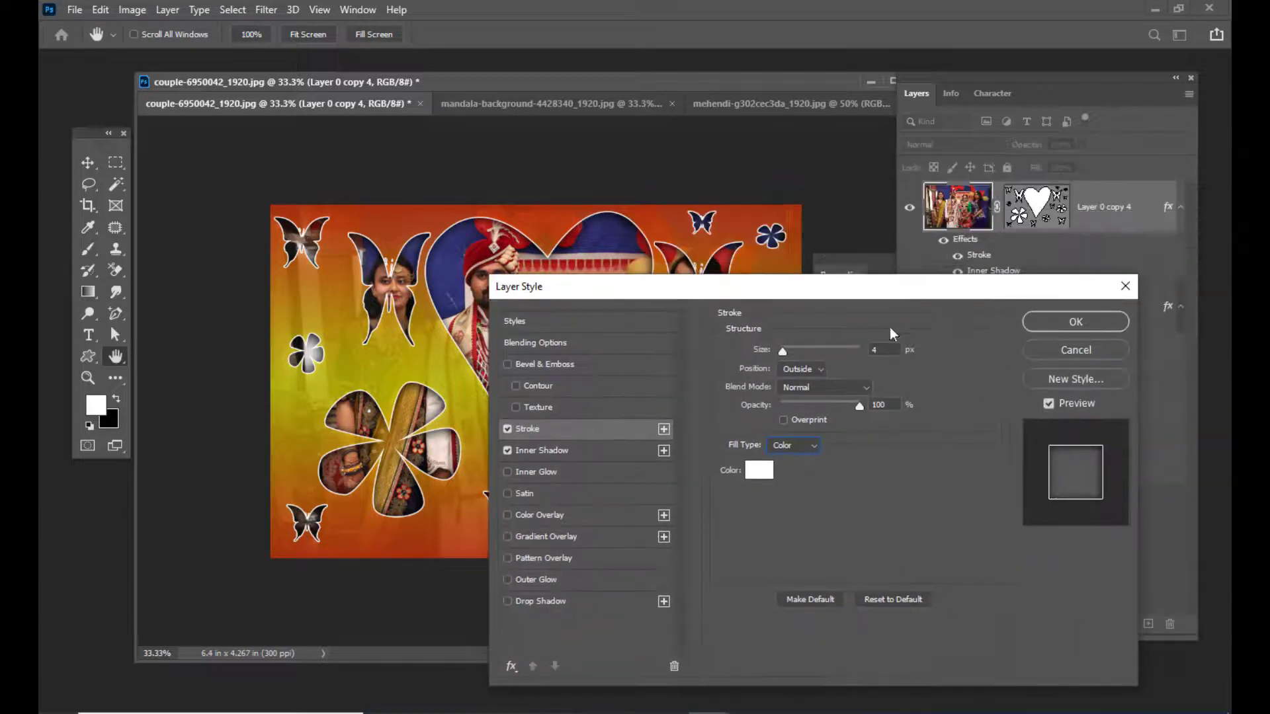
click(1074, 321)
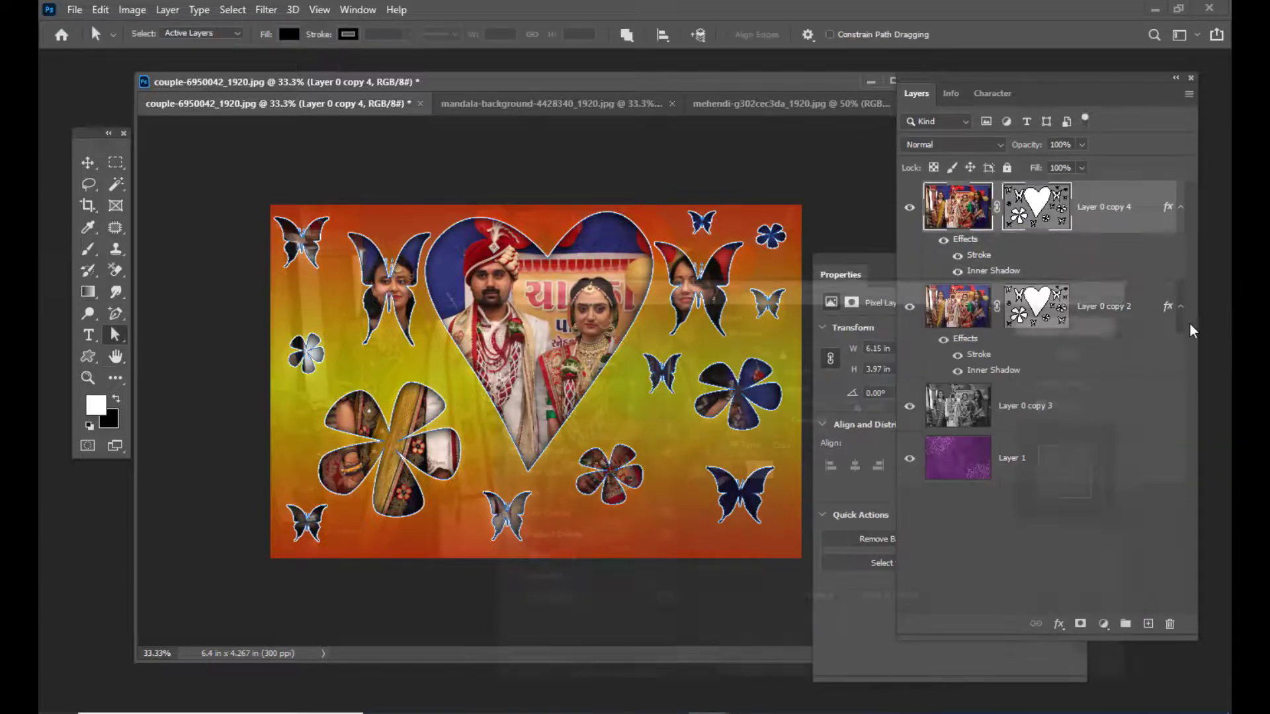
Lower the opacity of the masked photo layer Layer 0 copy 2 to 65%.
click(89, 166)
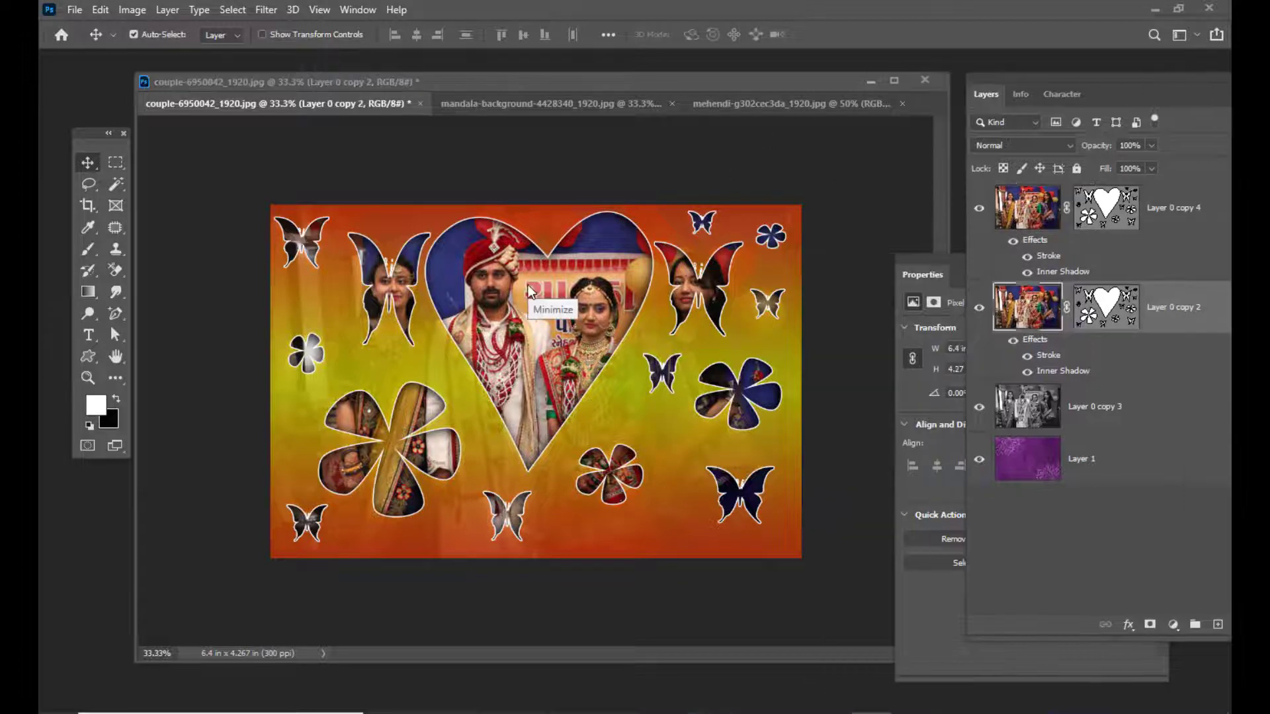
drag(1139, 86, 1067, 78)
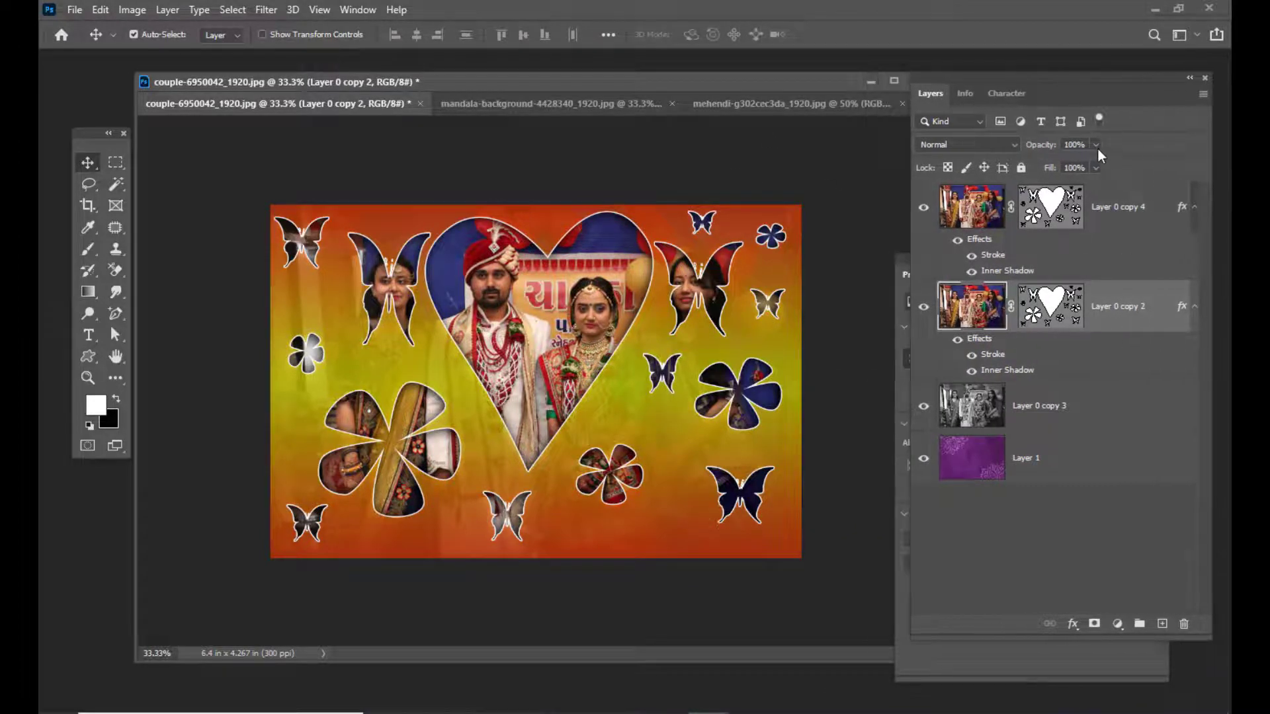
click(1096, 145)
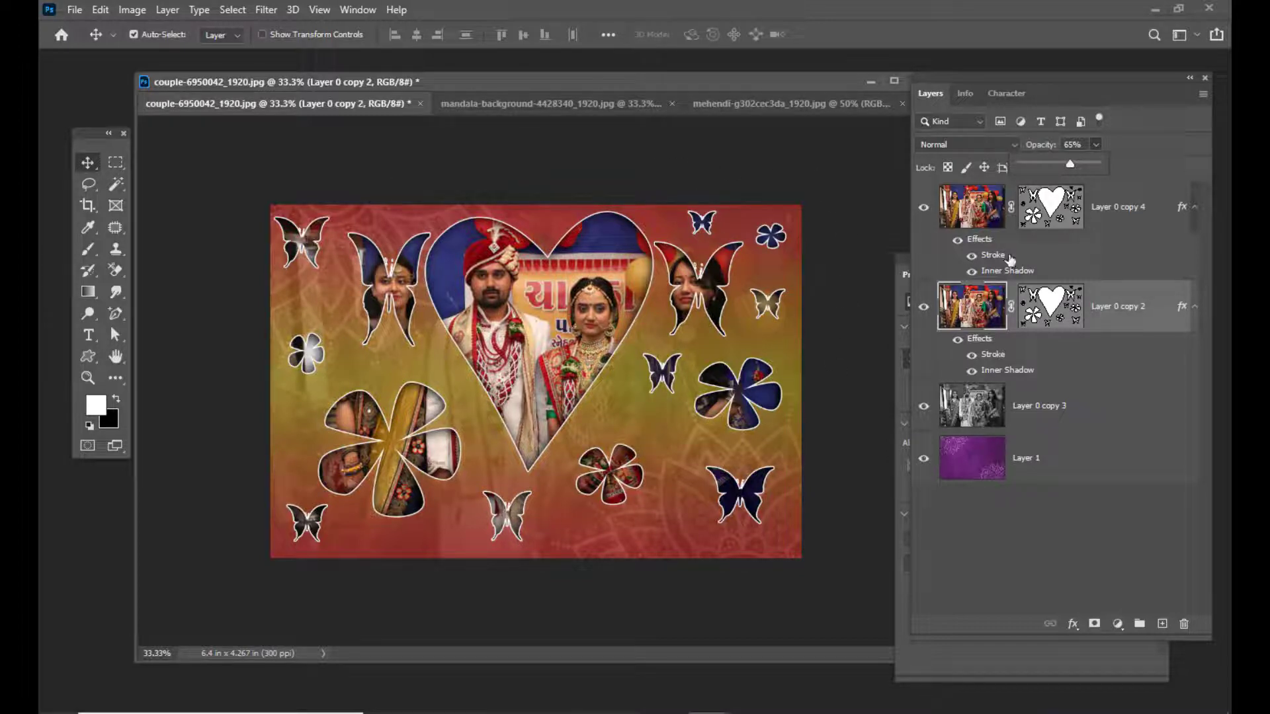
Switch to the mehendi-g302cec3da_1920.jpg document and add a Hide All vector mask to Layer 0.
click(790, 104)
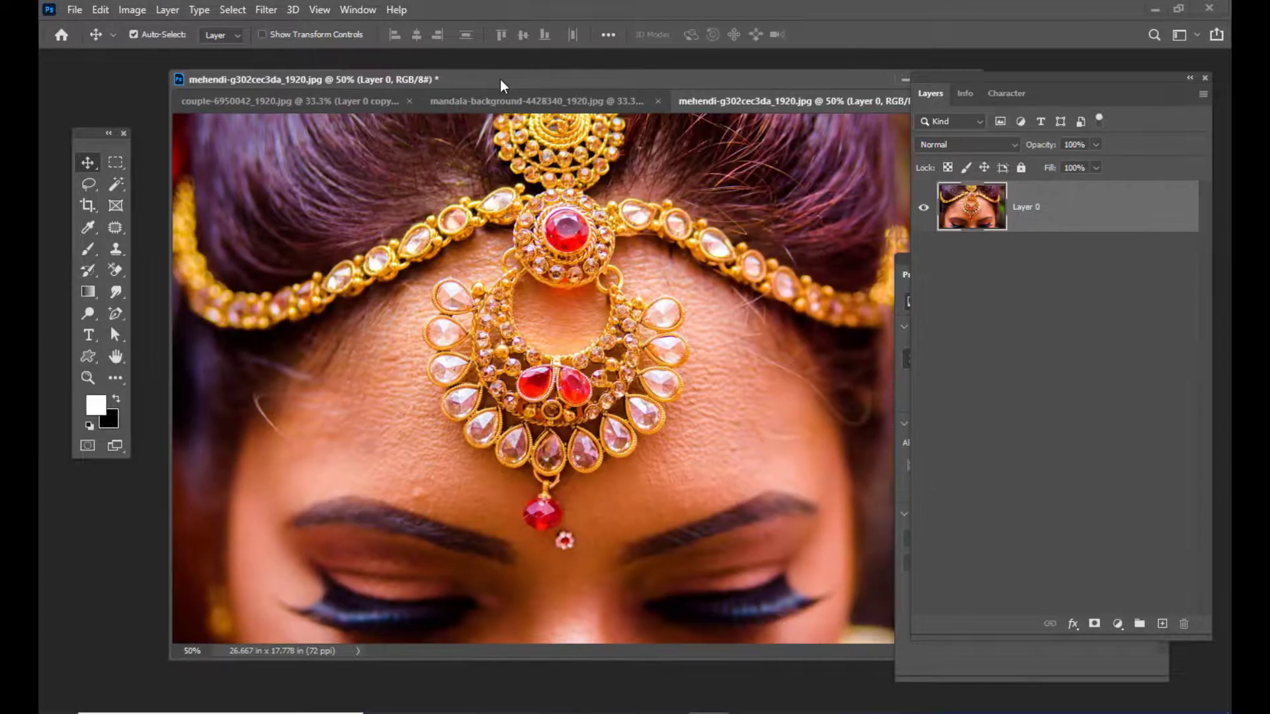
drag(593, 83, 563, 86)
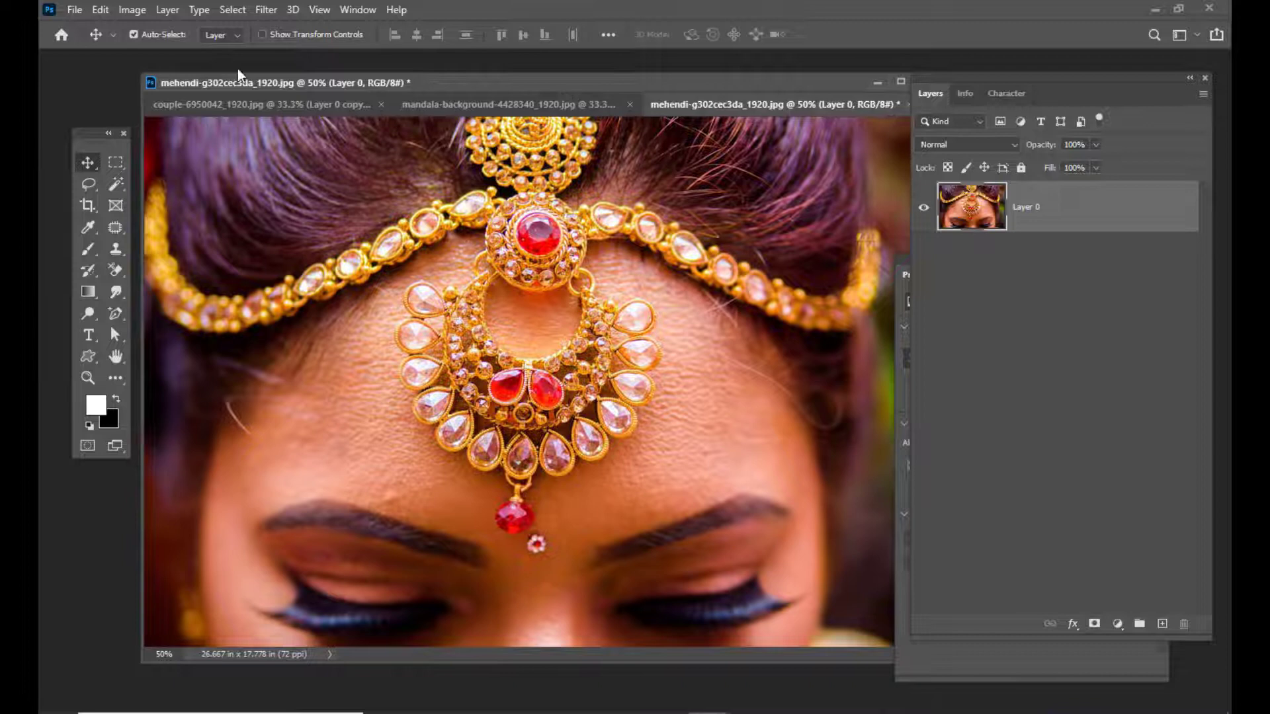
click(166, 10)
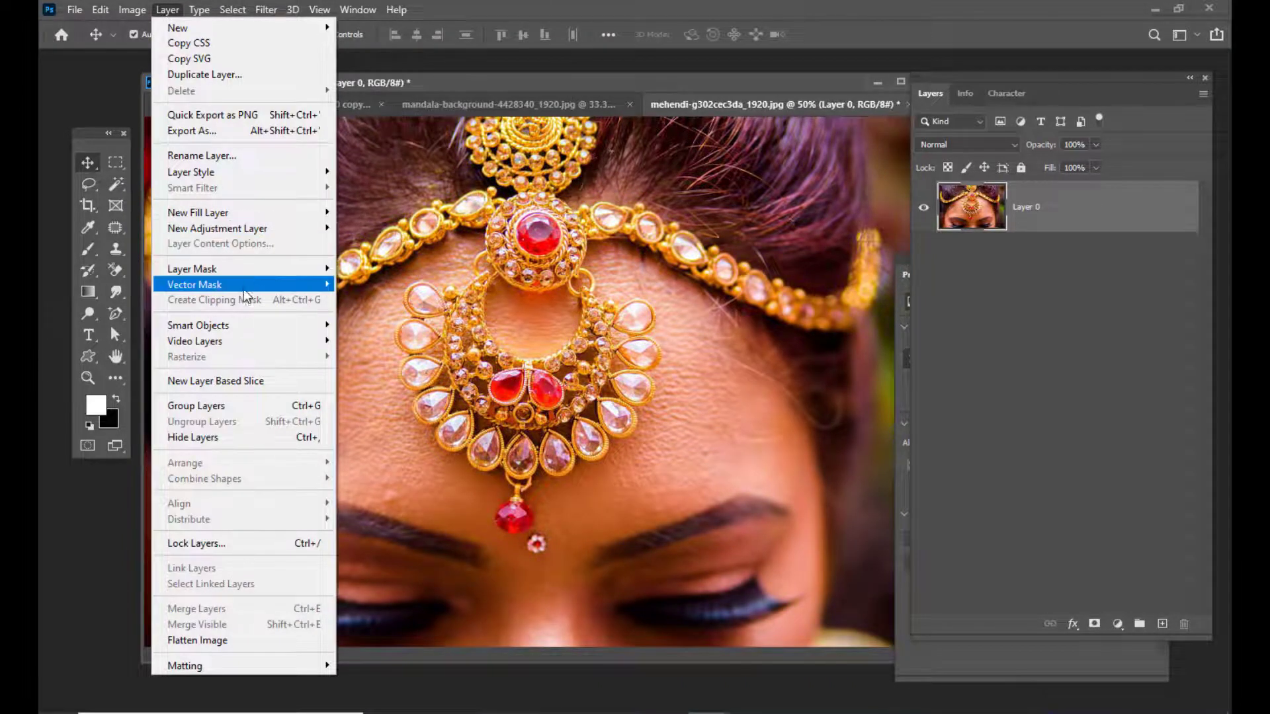
mouse_move(245, 293)
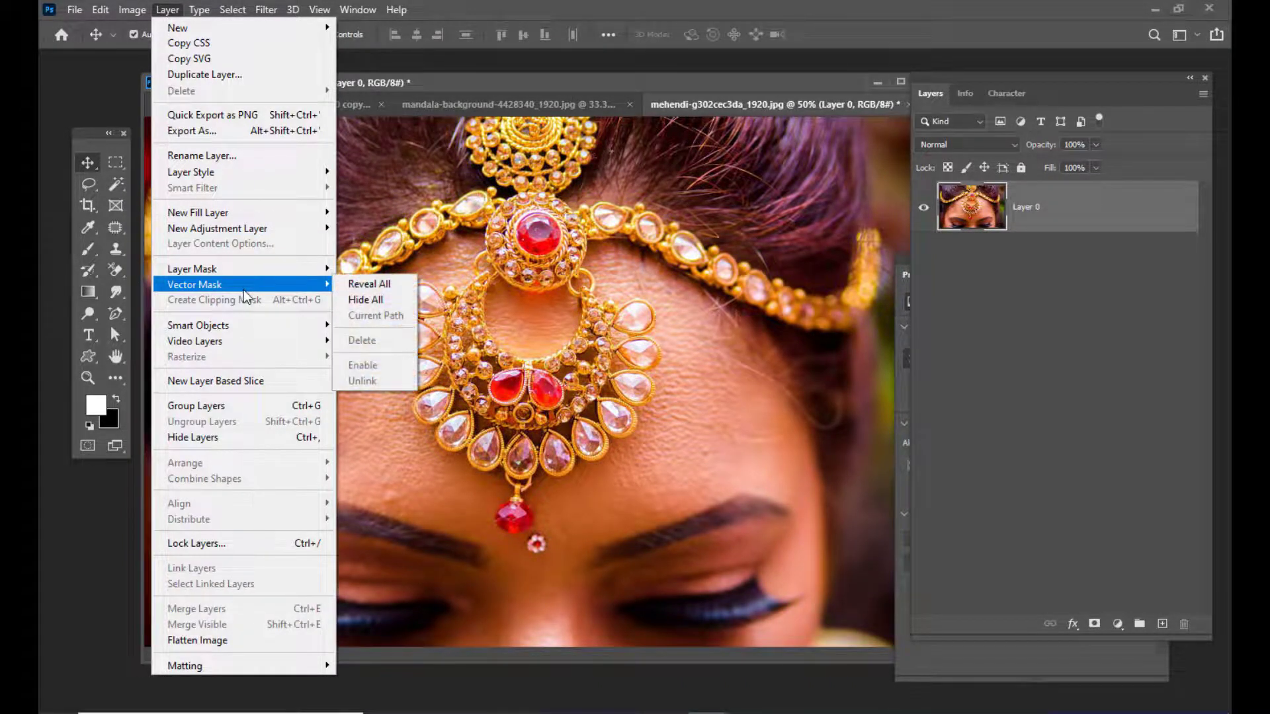
click(389, 303)
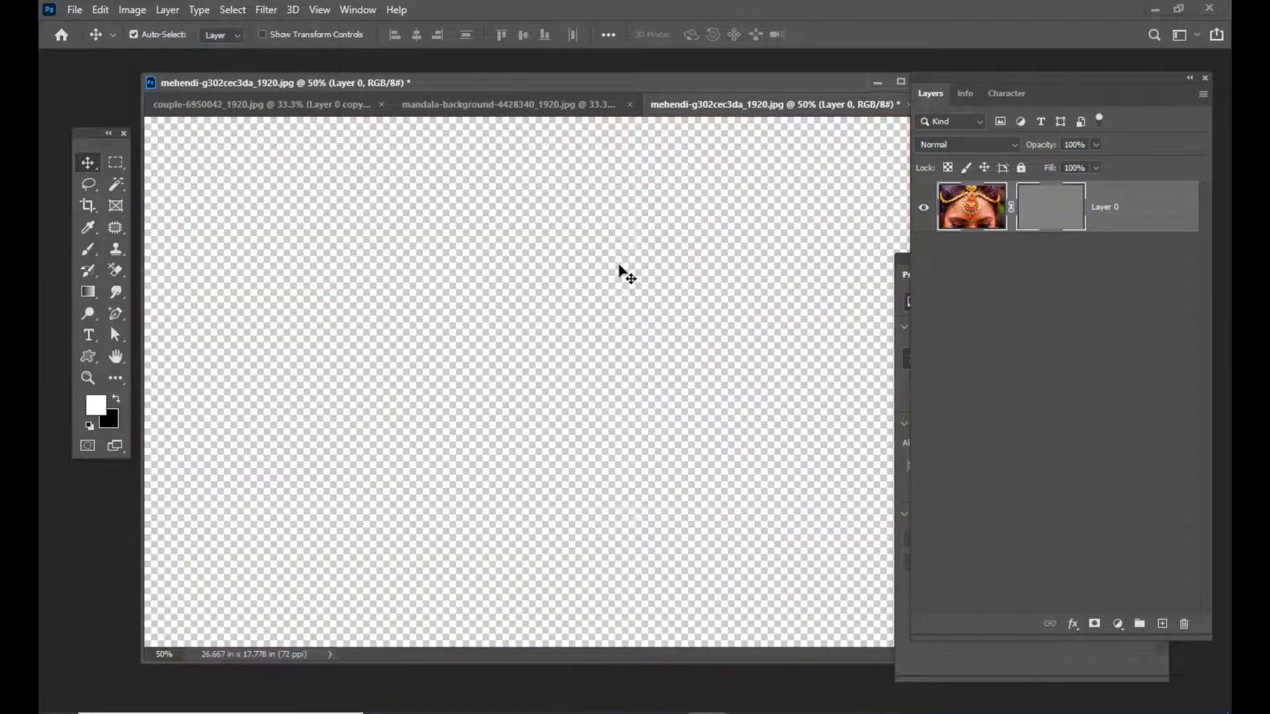
drag(637, 83, 623, 84)
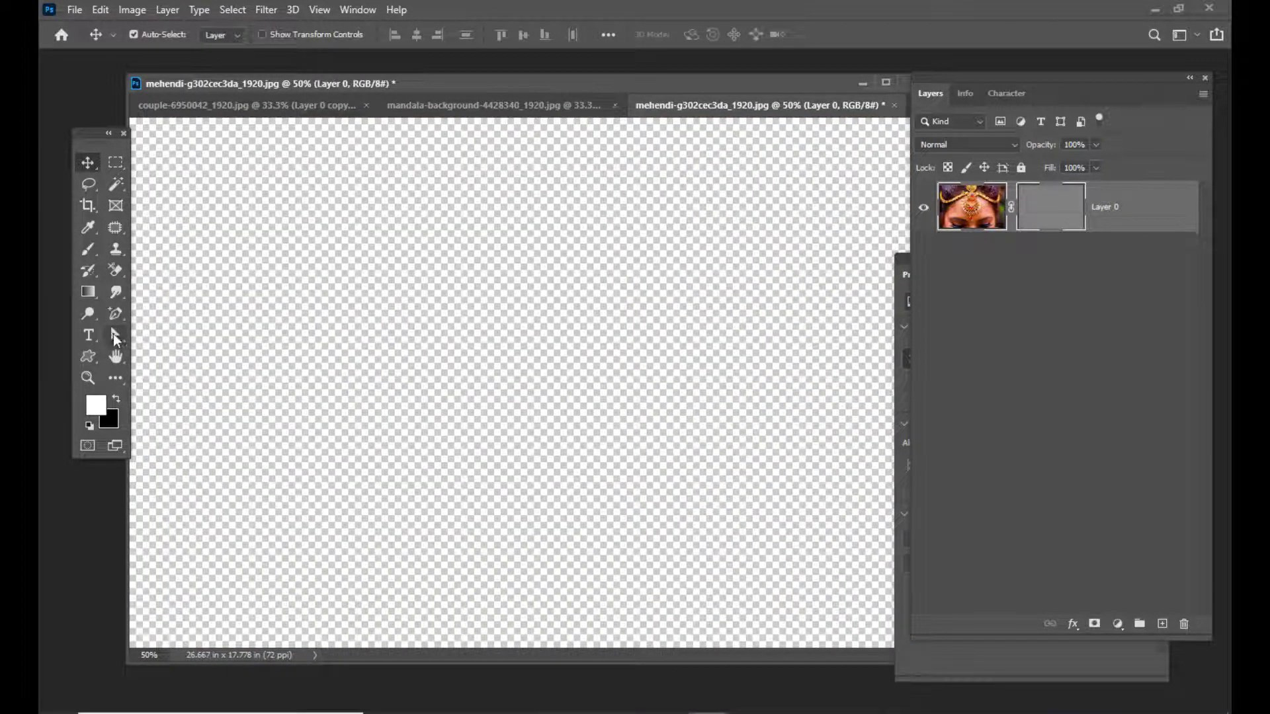
Draw a closed heart-shaped path on the empty vector mask with the Pen tool, using Path mode and Combine Shapes.
click(115, 314)
click(185, 313)
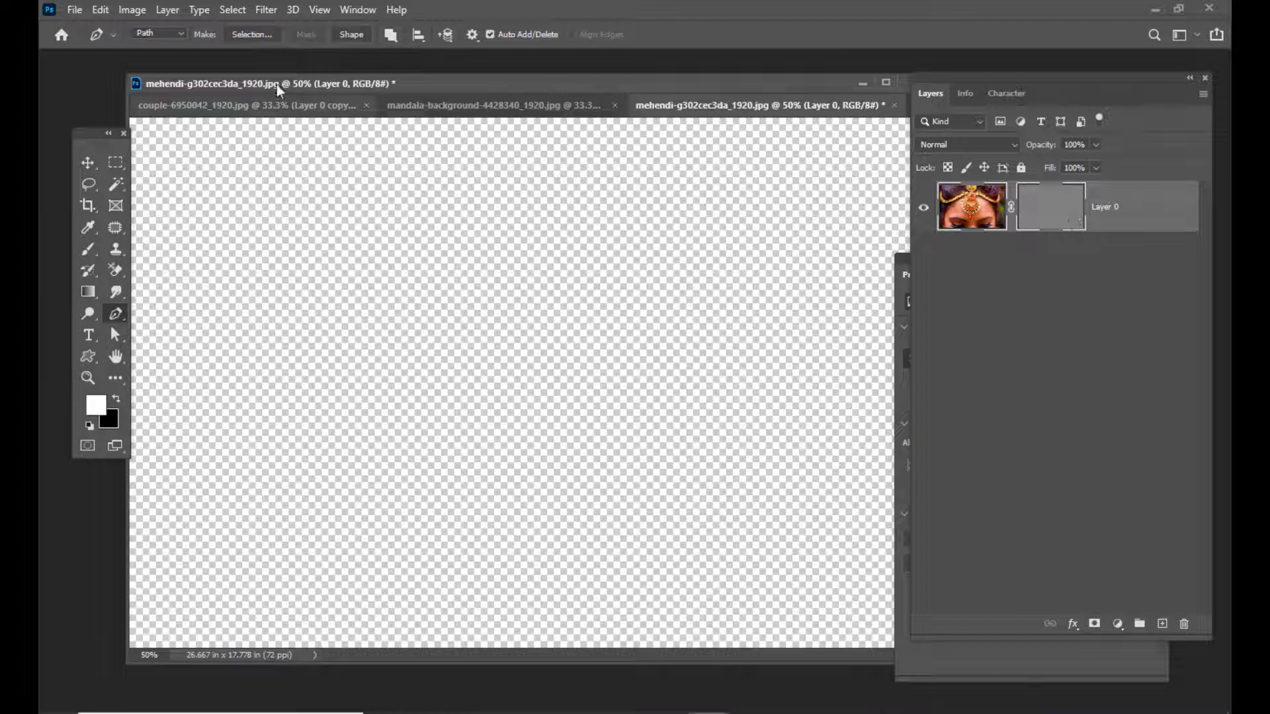
click(171, 33)
click(136, 40)
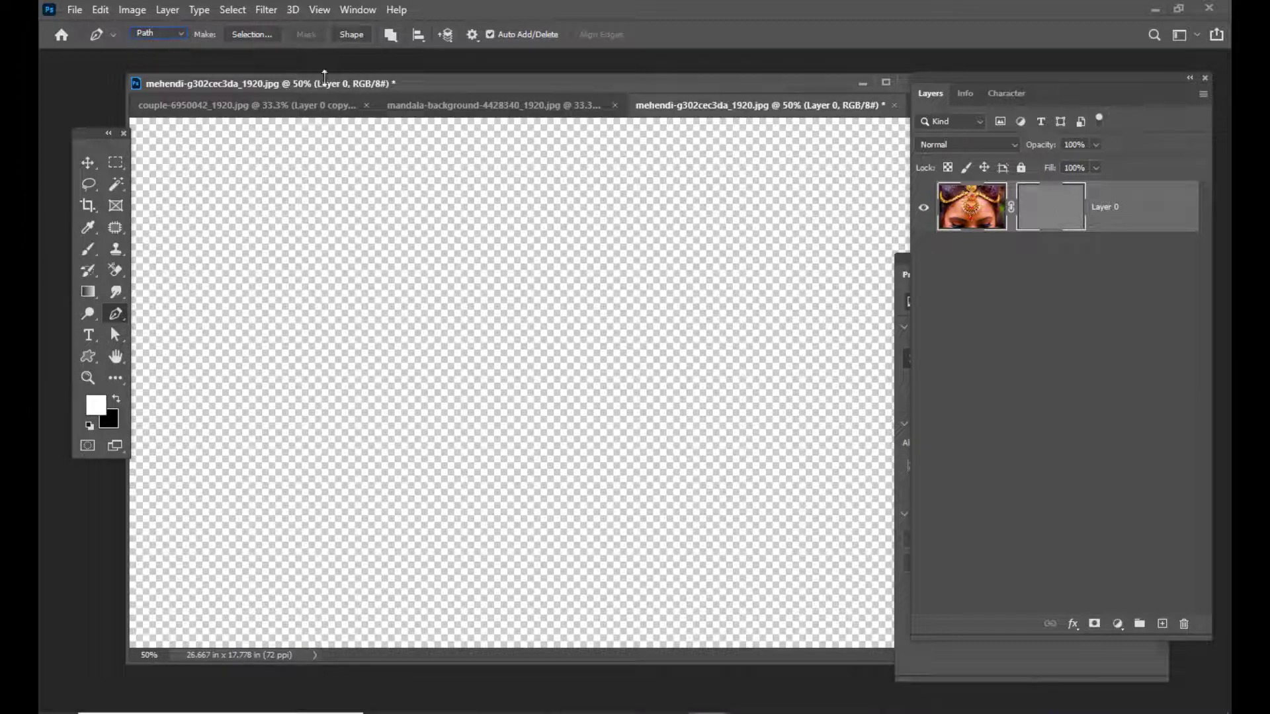
click(389, 36)
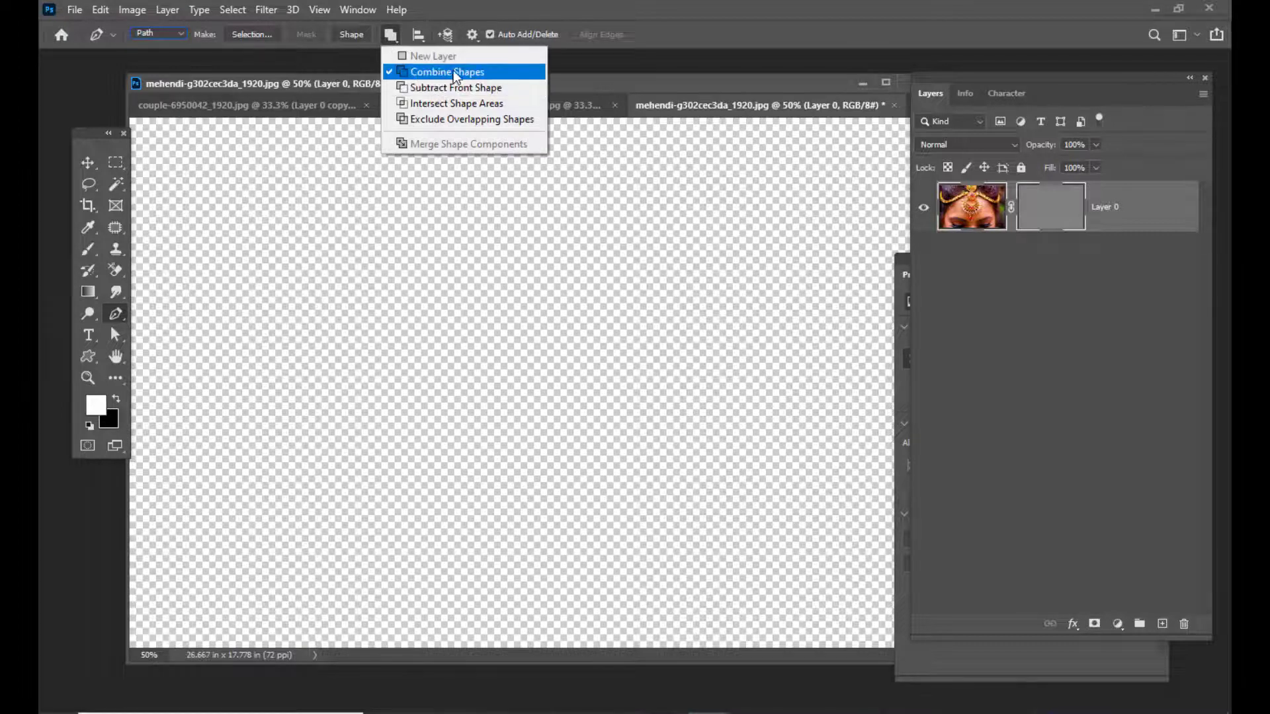
click(745, 86)
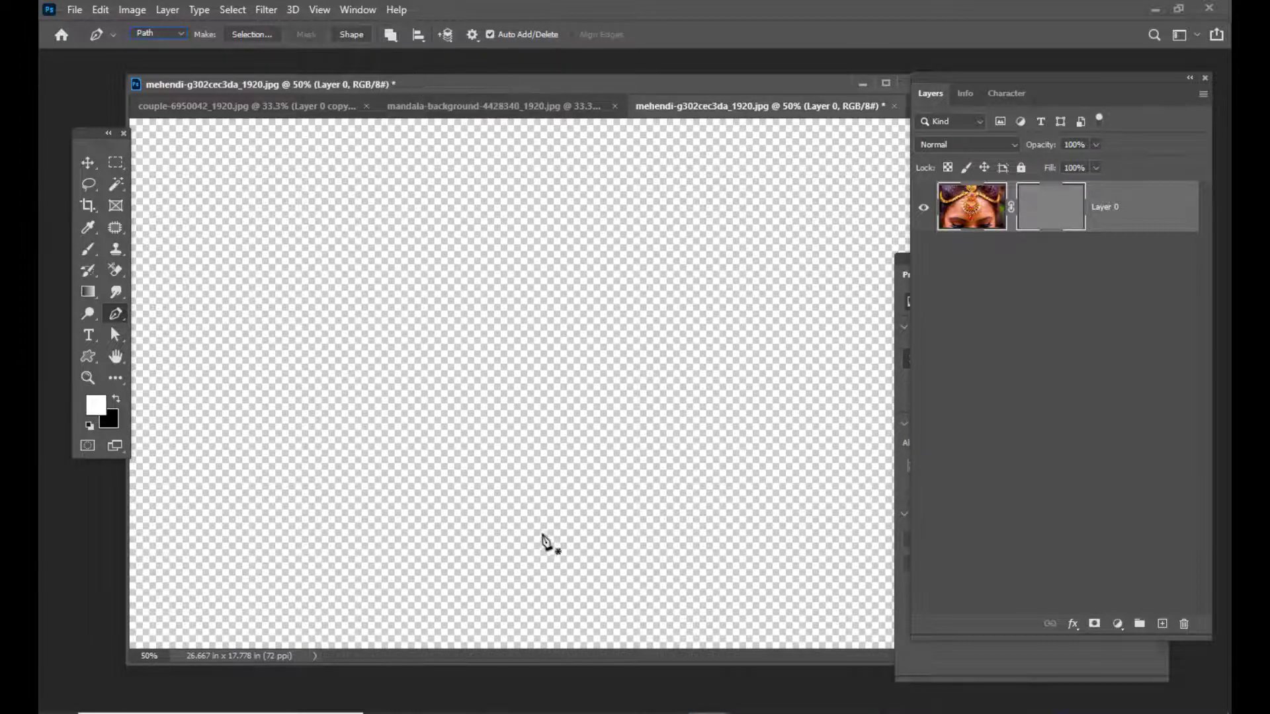
click(540, 476)
drag(377, 217, 426, 149)
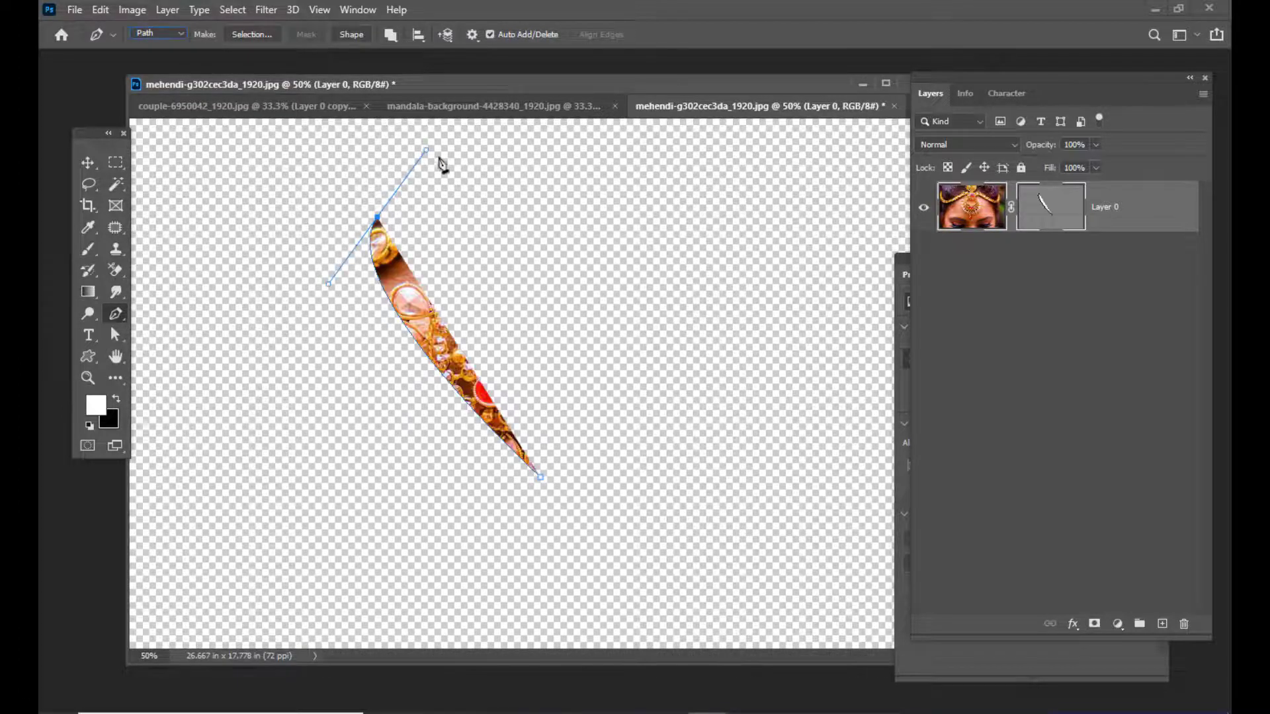
click(518, 233)
drag(682, 207, 708, 299)
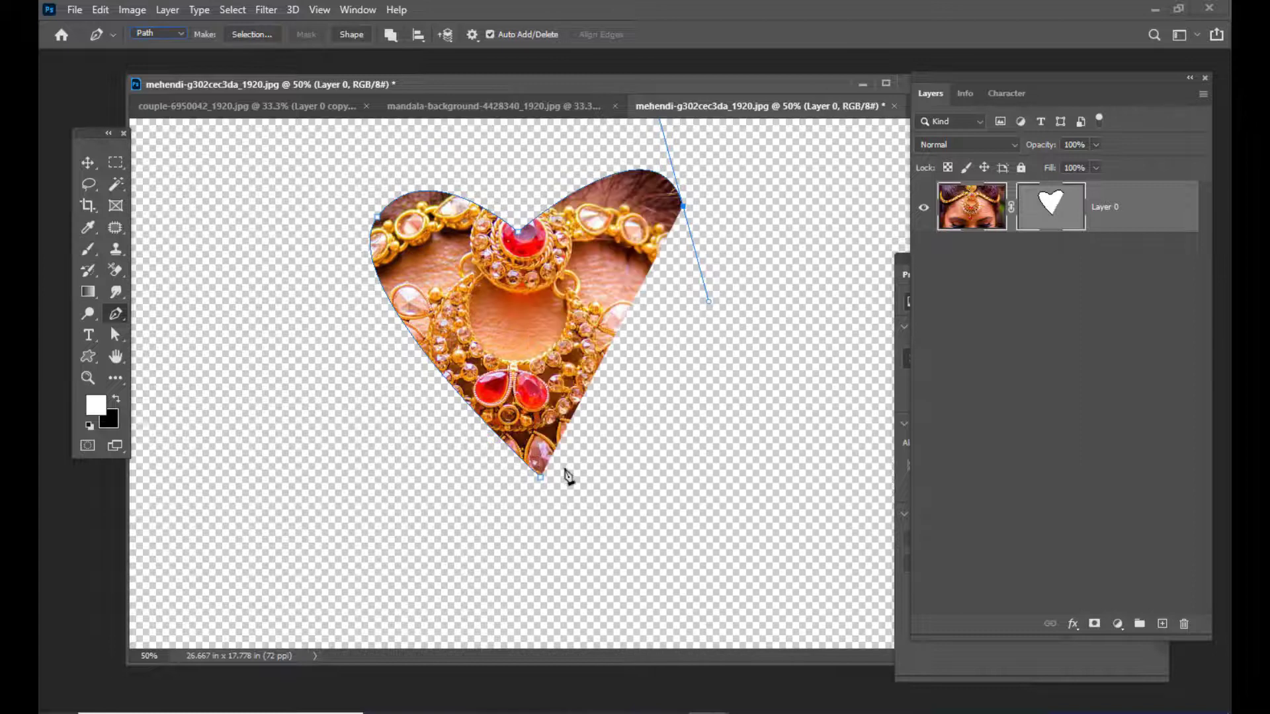
click(541, 477)
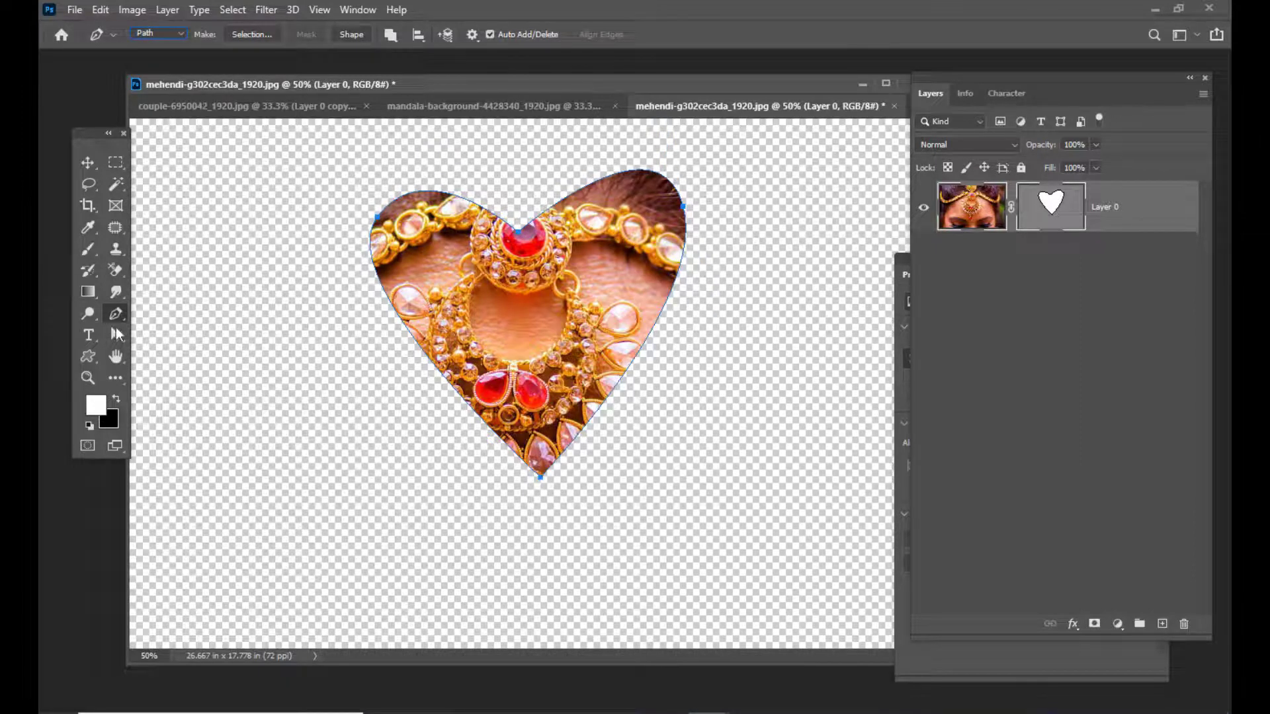
With the Direct Selection tool, raise the heart path's notch, move its left anchor outward and pull its bottom tip down.
click(115, 335)
click(157, 352)
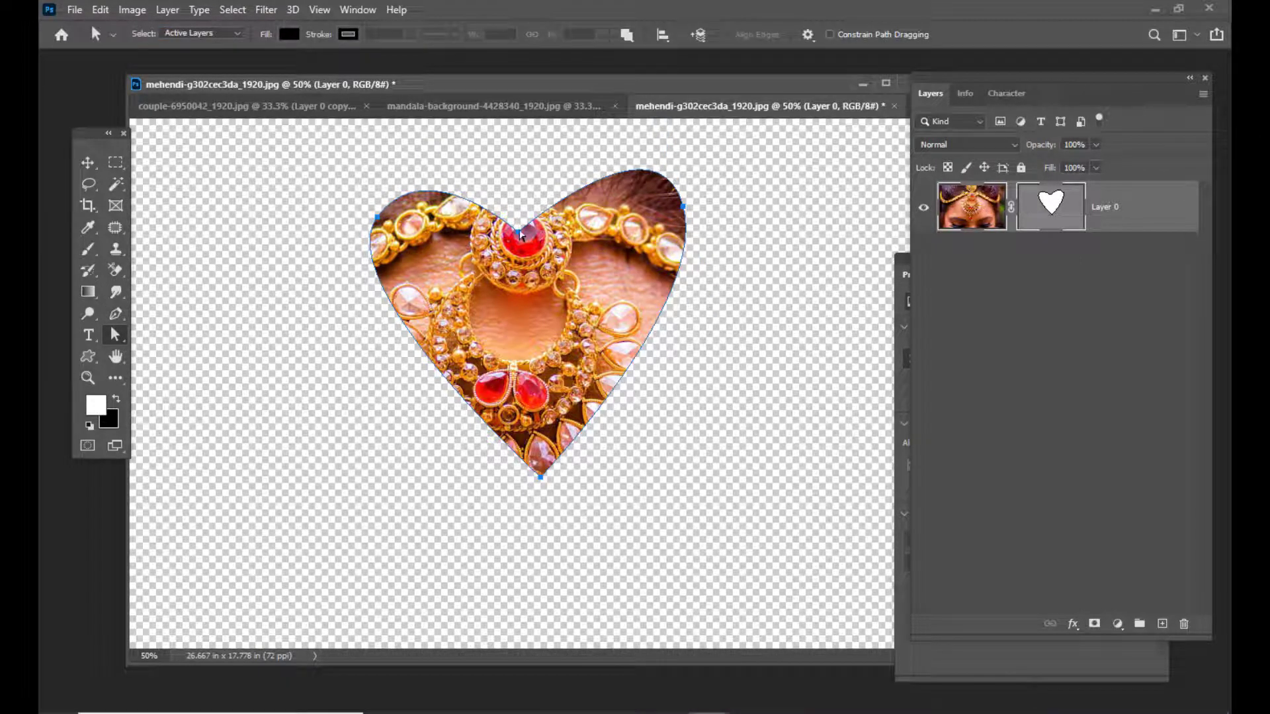
drag(519, 239, 526, 206)
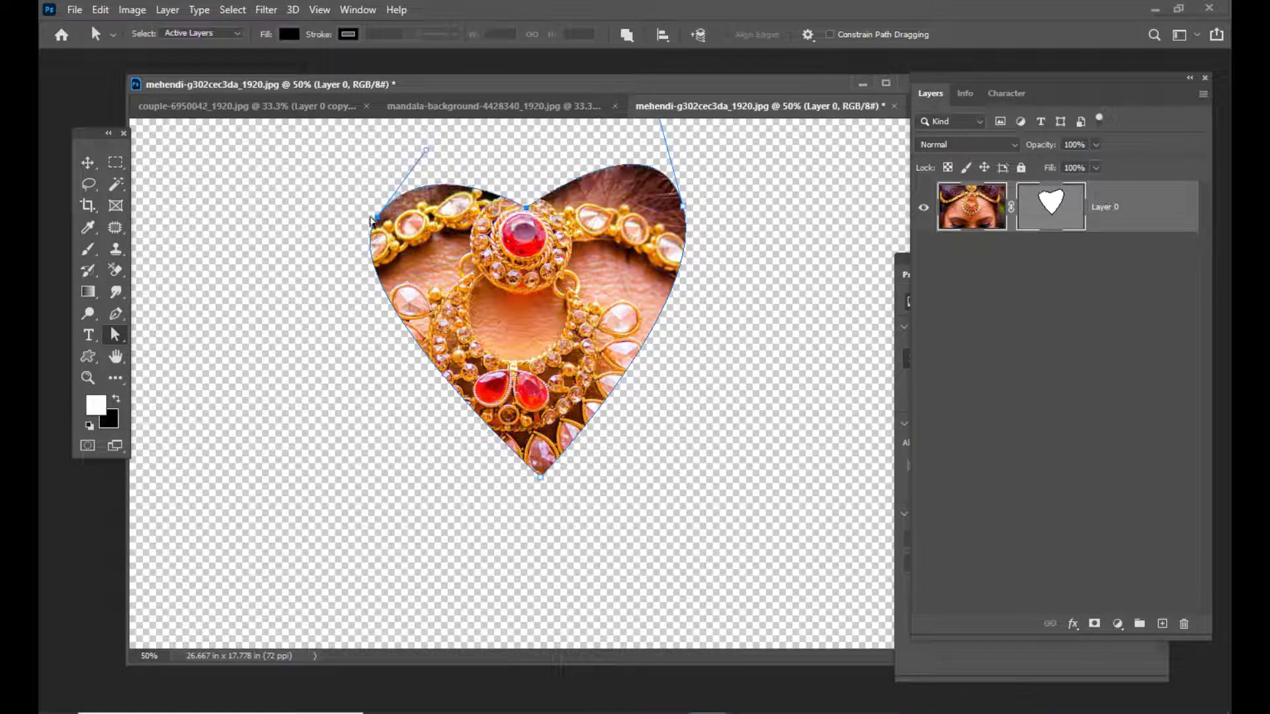
click(375, 219)
drag(375, 219, 338, 187)
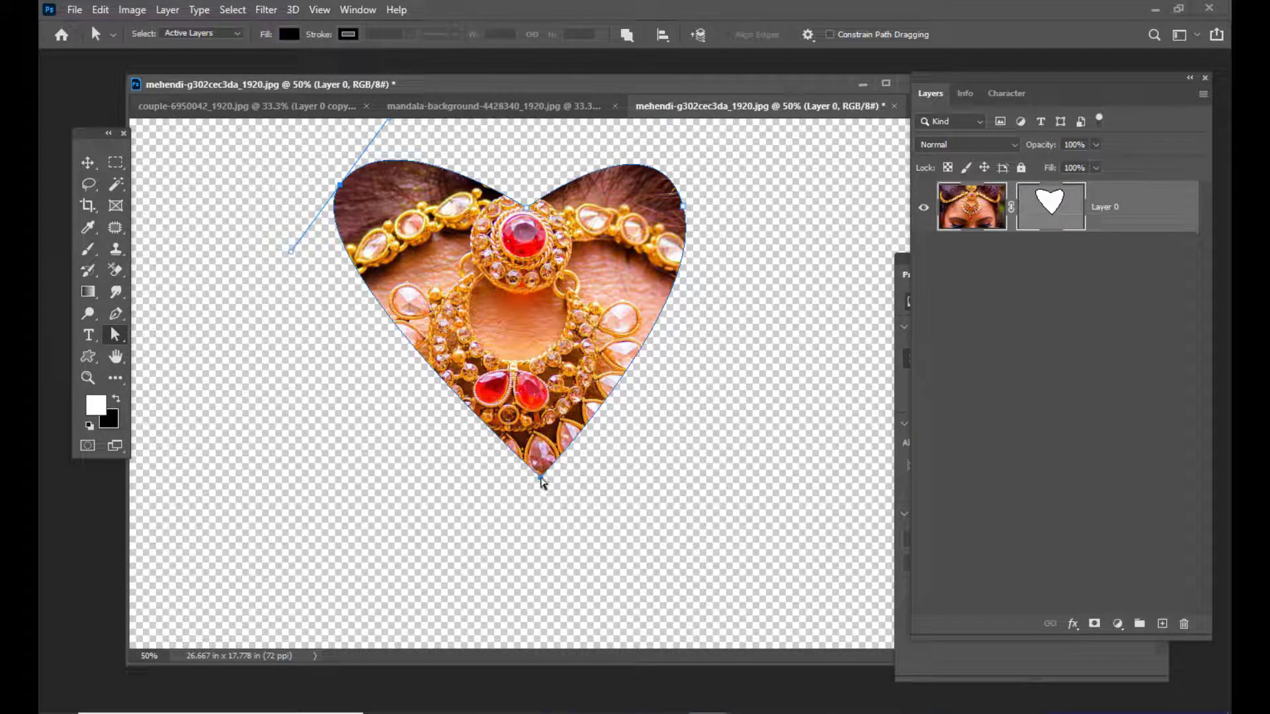
drag(541, 476, 558, 599)
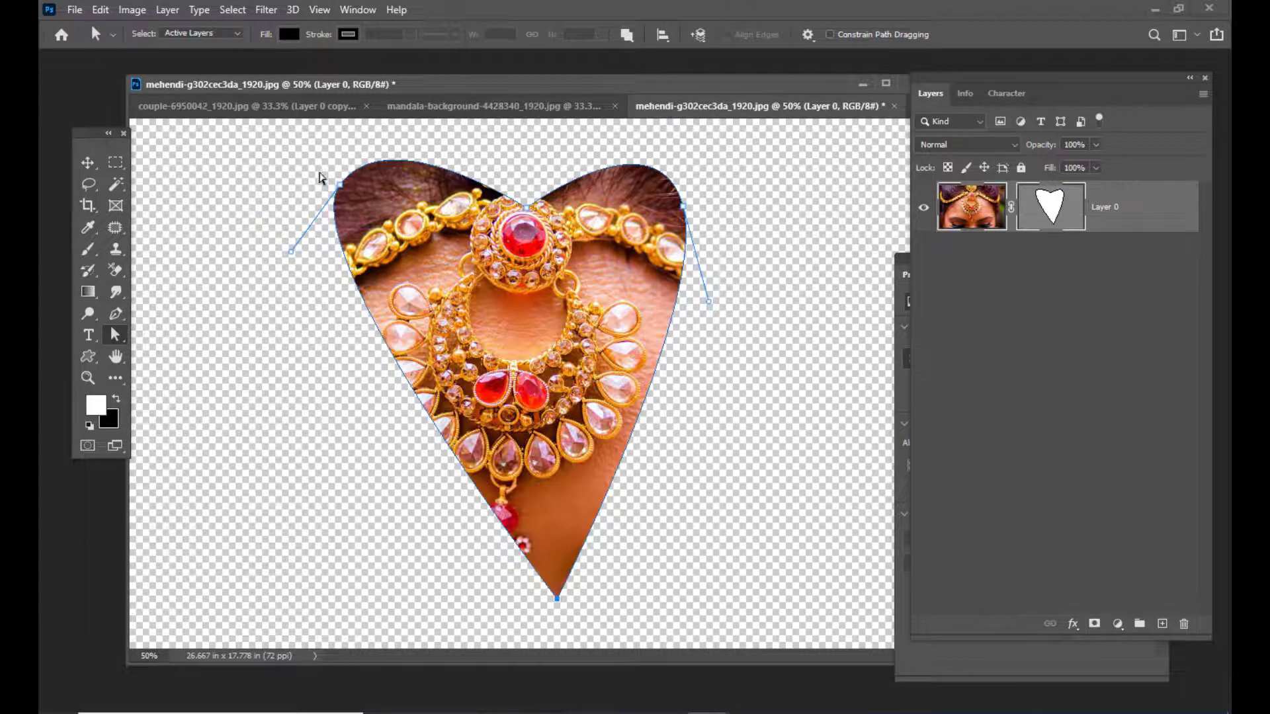
Refine the heart's left lobe curve, widen and smooth its right lobe, and extend the bottom tip nearly to the image's lower edge.
drag(342, 189, 323, 215)
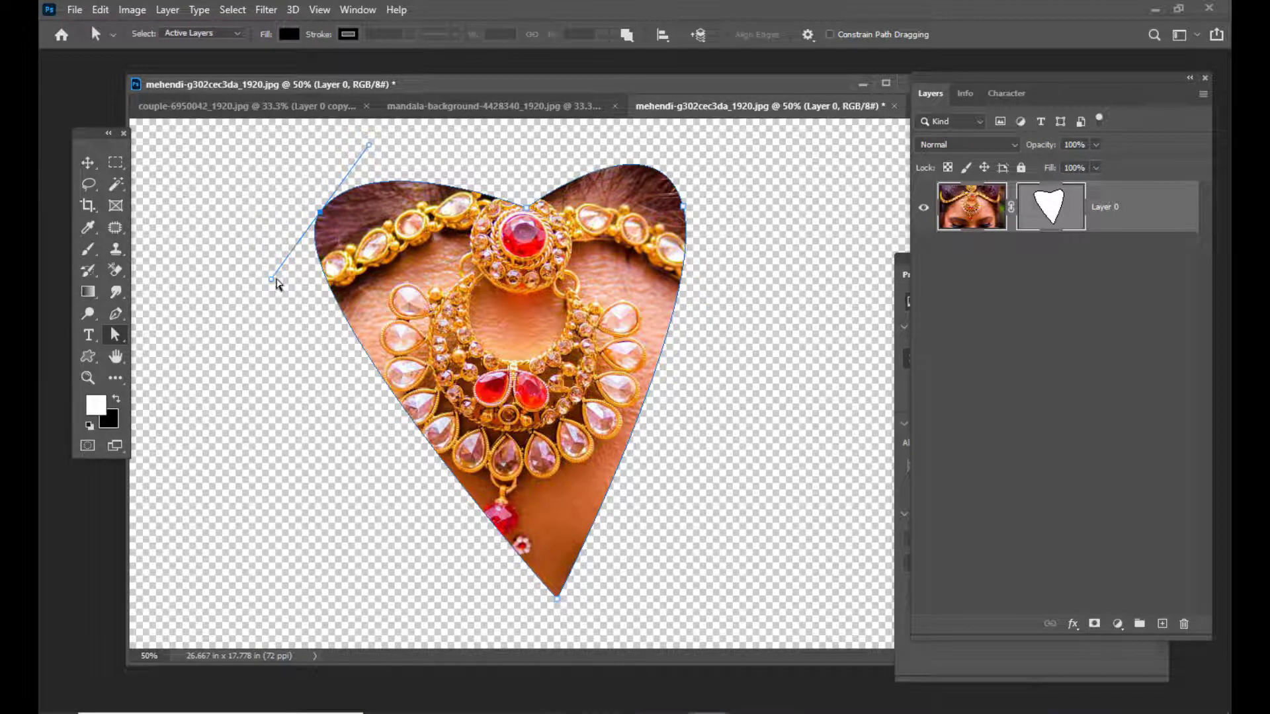
drag(271, 279, 244, 315)
drag(371, 147, 380, 132)
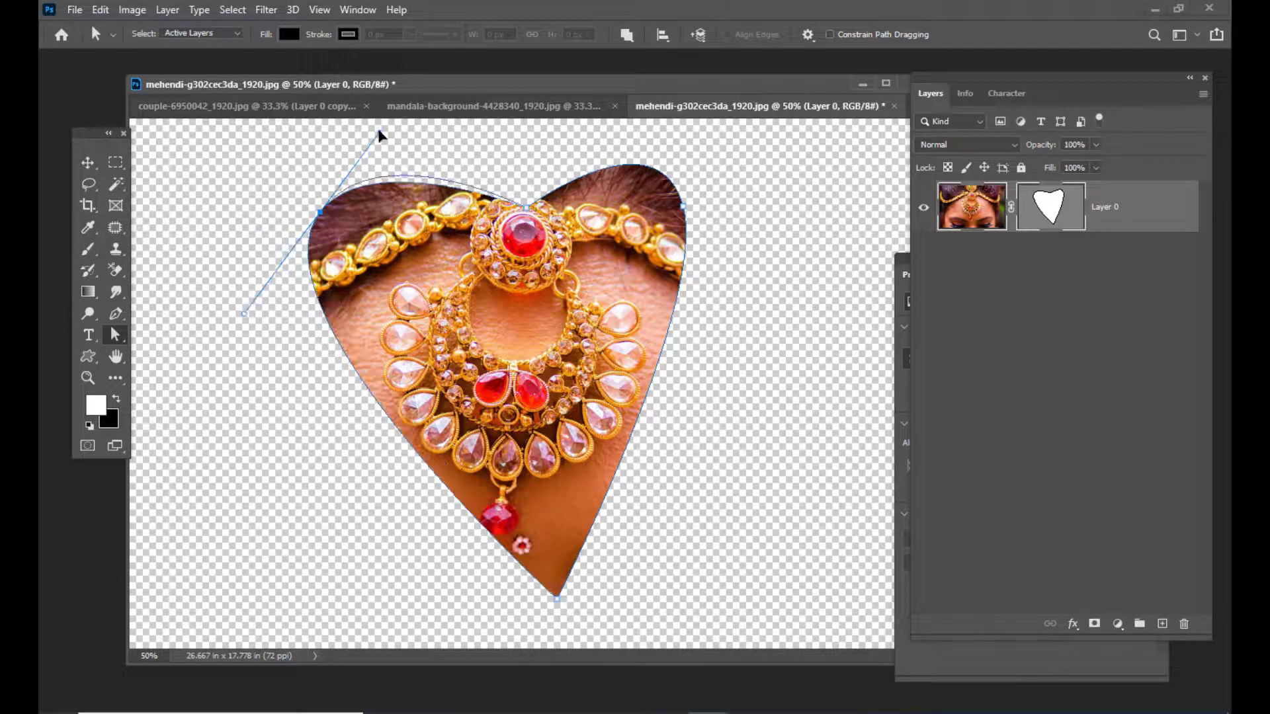
drag(684, 212, 725, 198)
drag(559, 598, 543, 638)
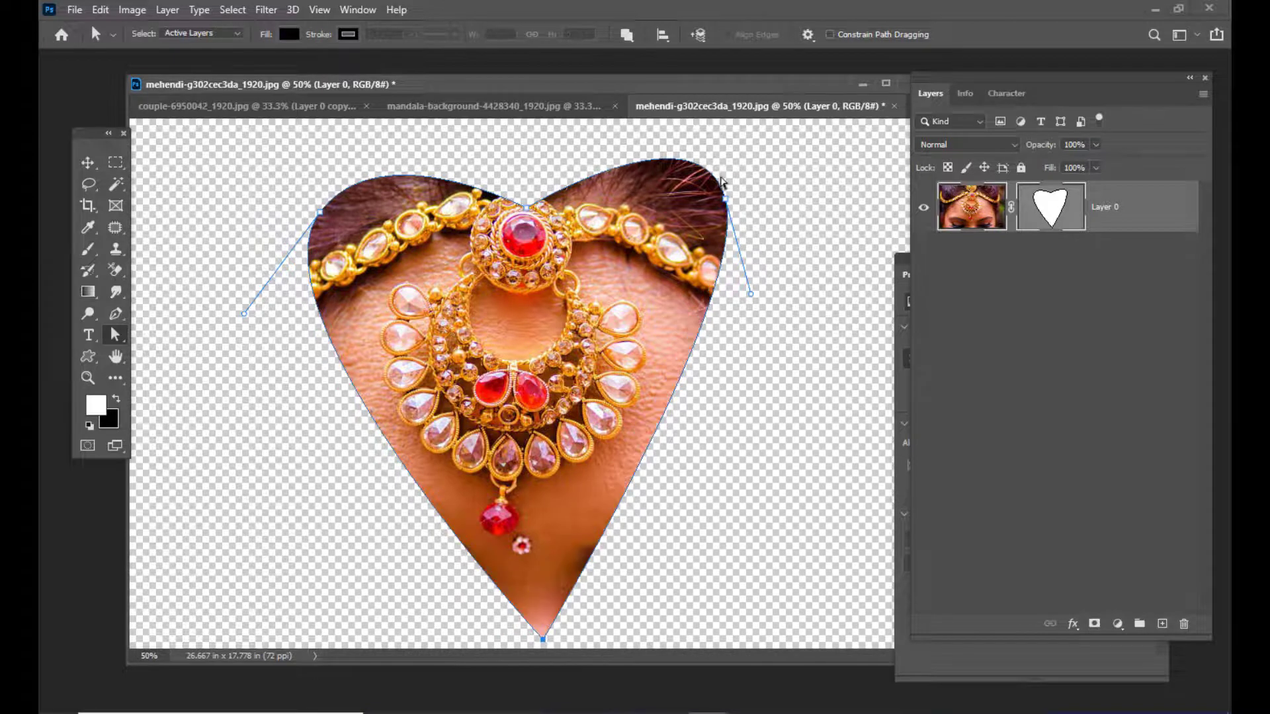
drag(726, 198, 727, 211)
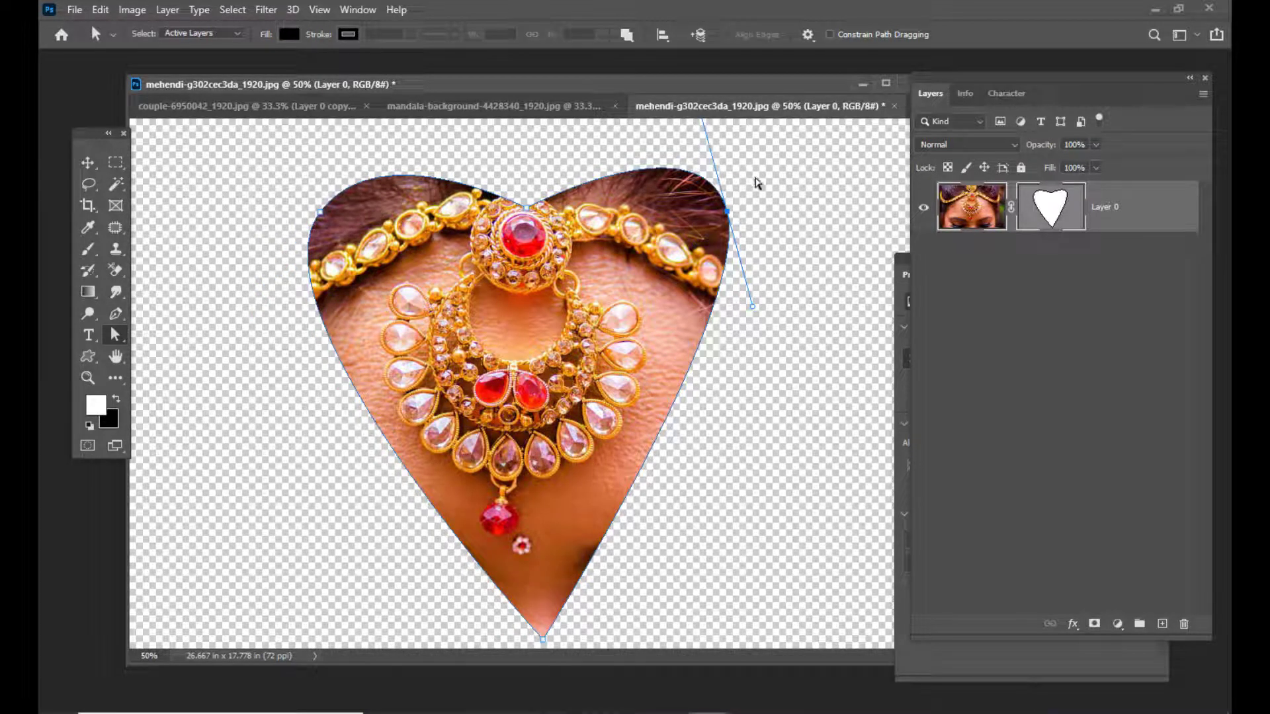
key(ctrl+minus)
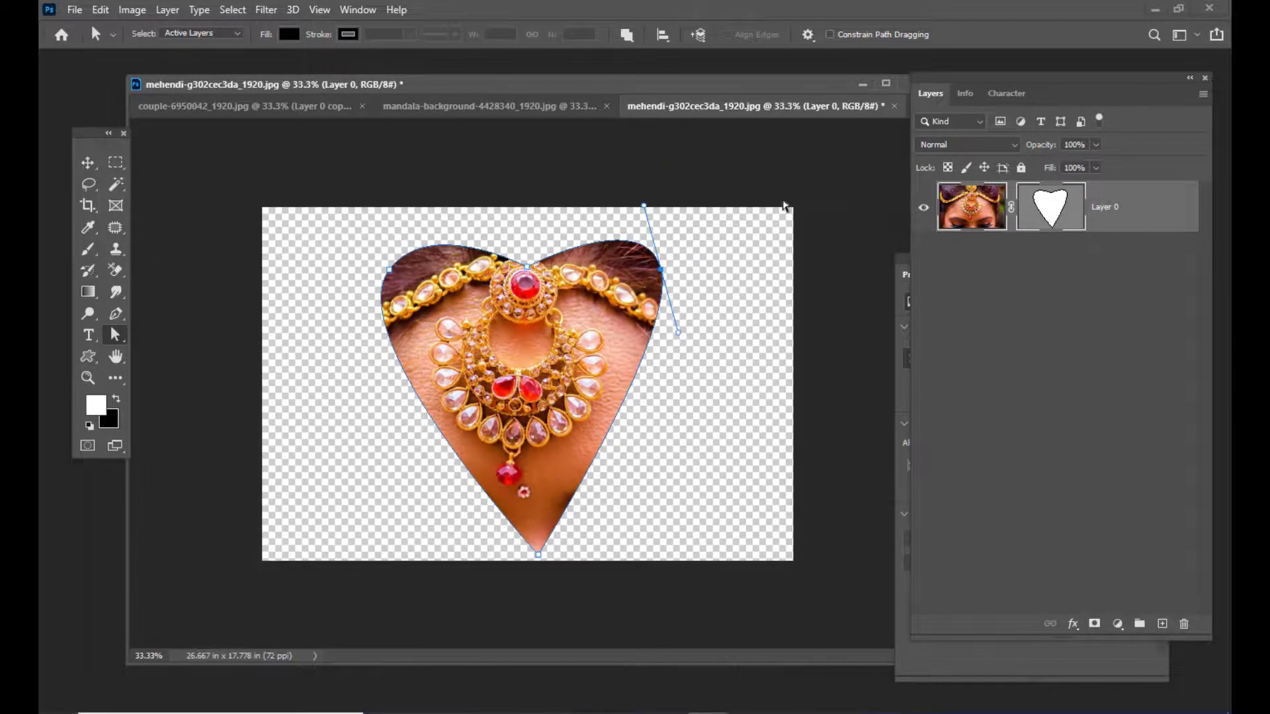
drag(643, 206, 637, 209)
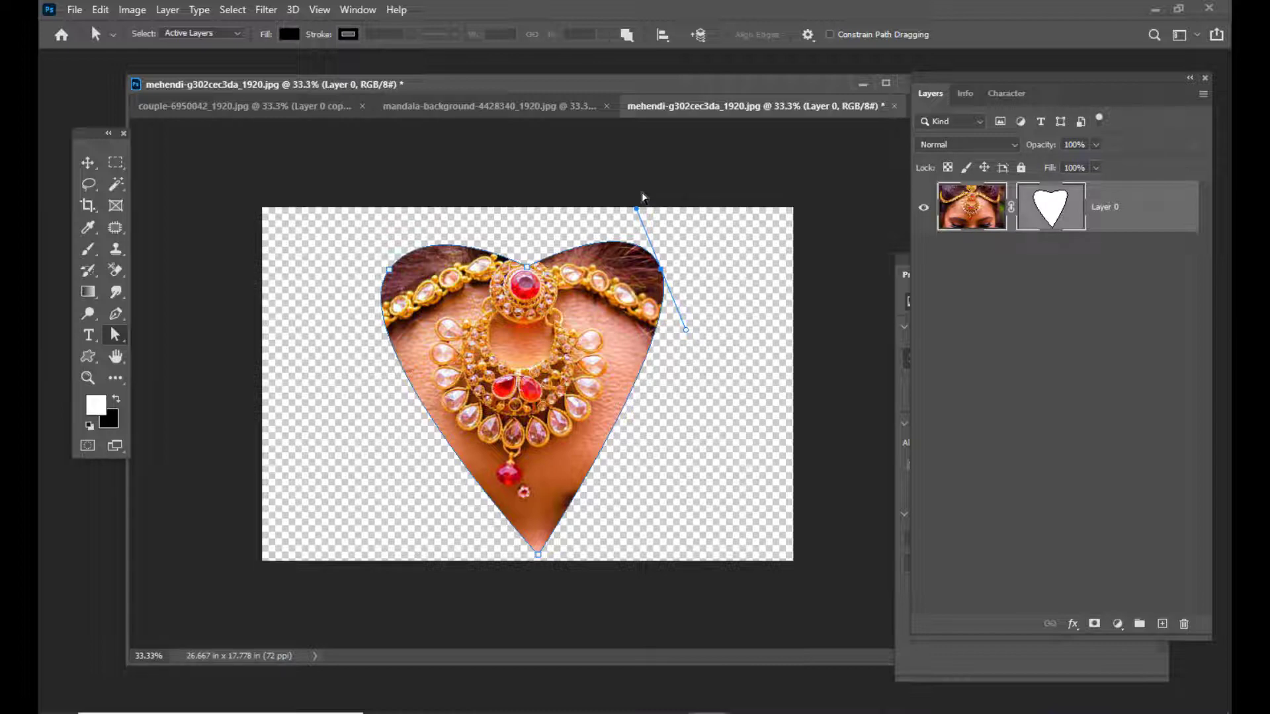
Delete the heart-shaped vector mask from Layer 0.
click(169, 12)
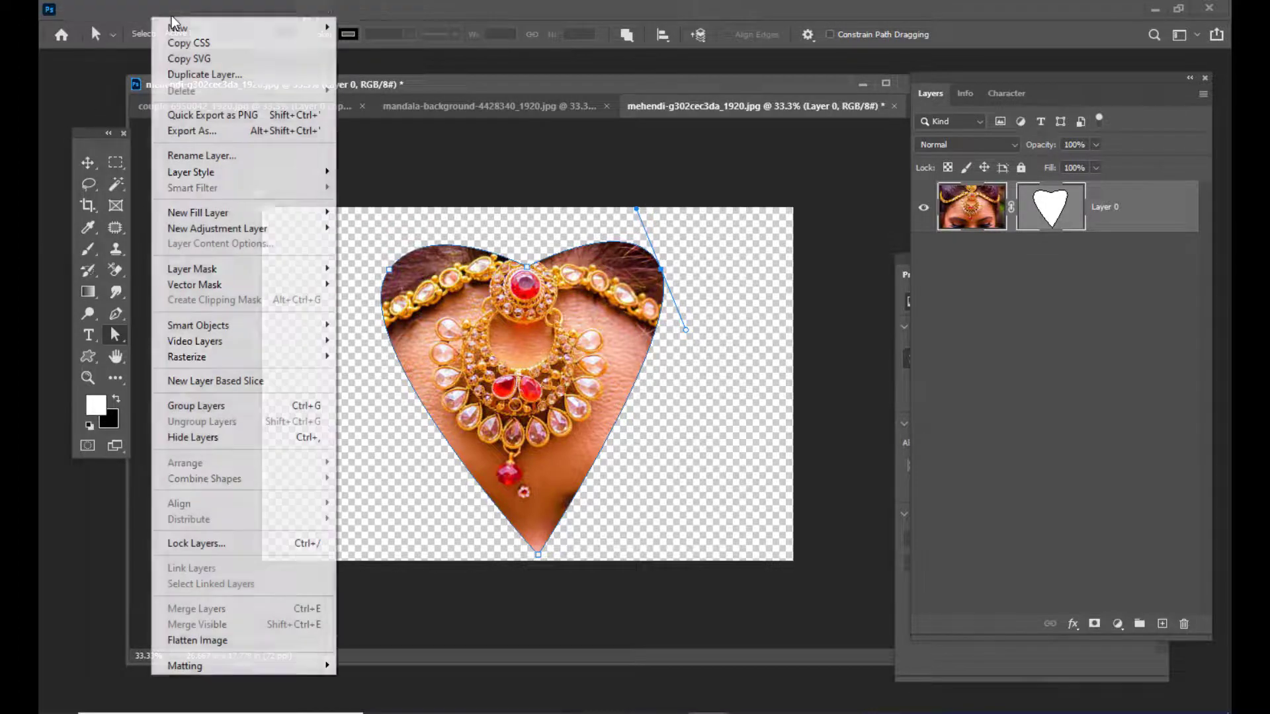
click(172, 16)
drag(997, 79, 990, 81)
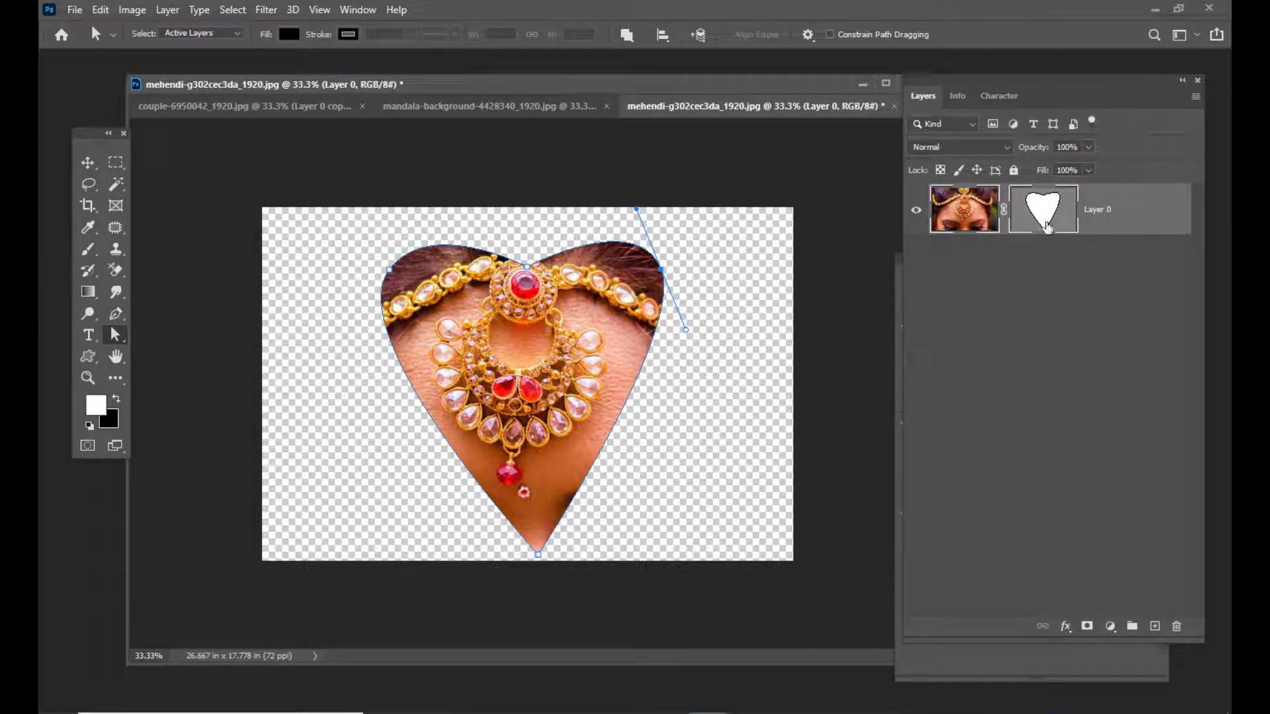
right_click(1046, 225)
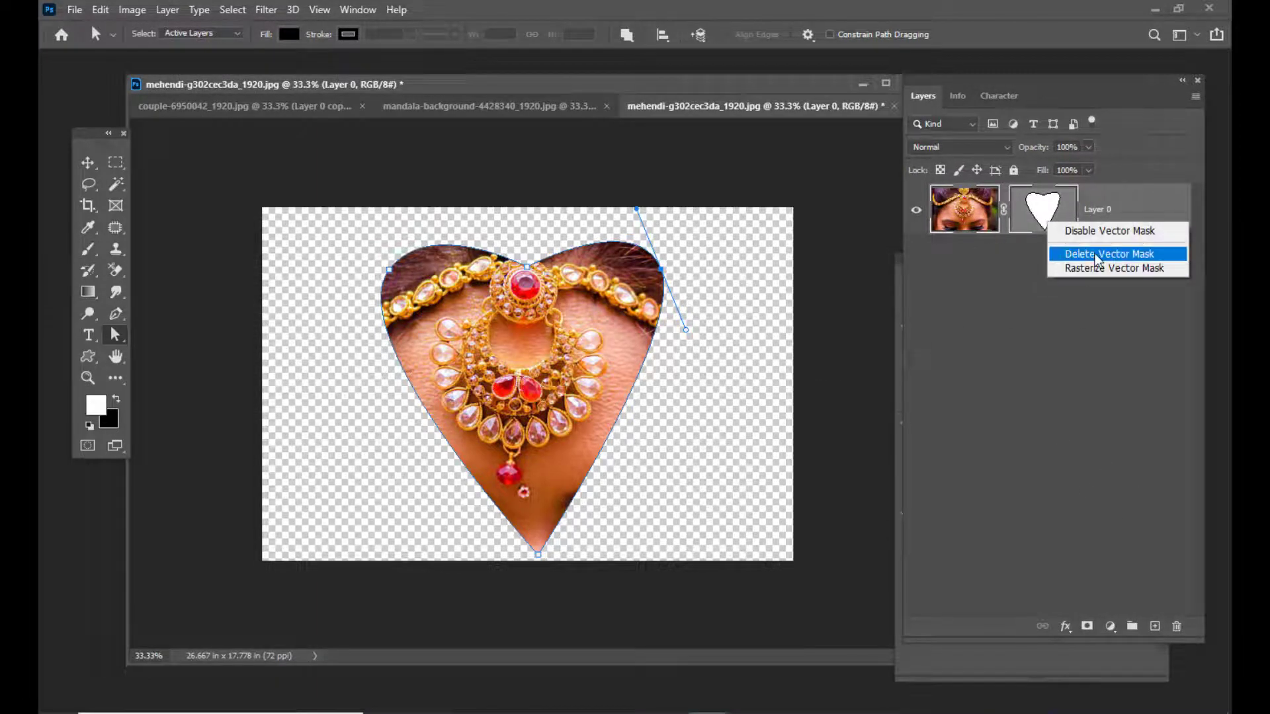
click(1098, 258)
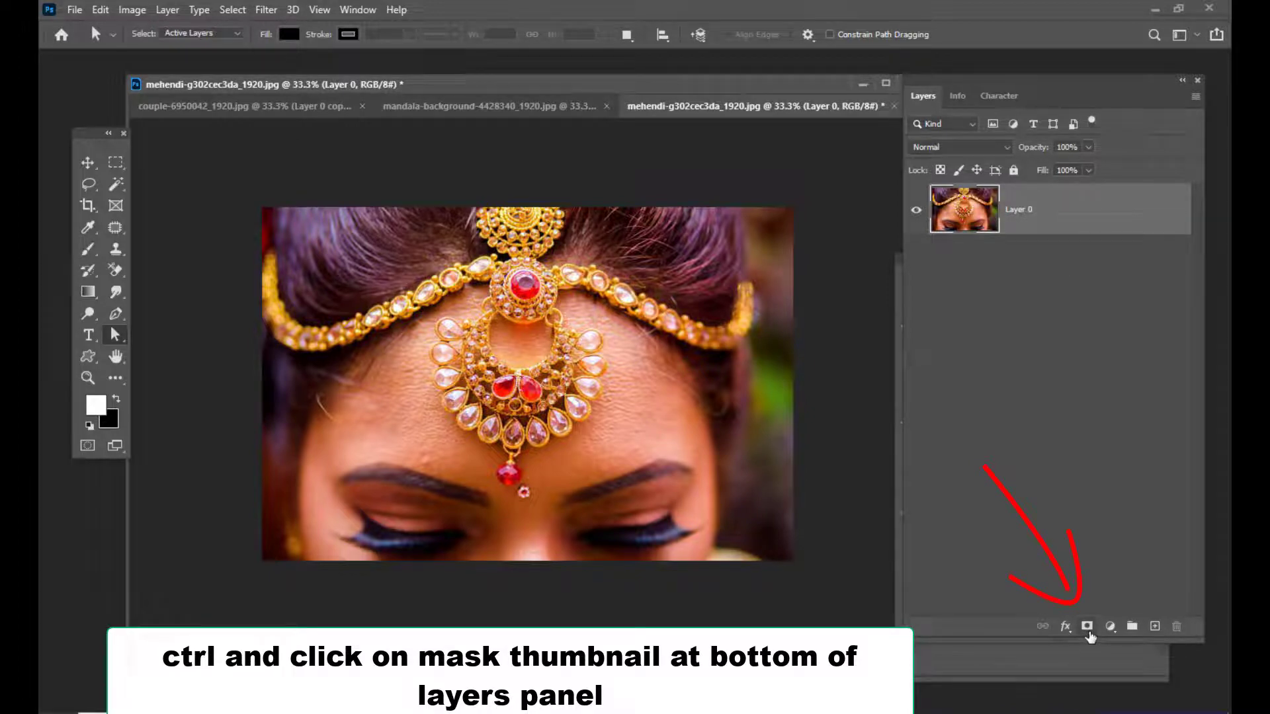
Add a new revealing vector mask to Layer 0 and draw a large ellipse path on it around the forehead jewelry.
click(1087, 629)
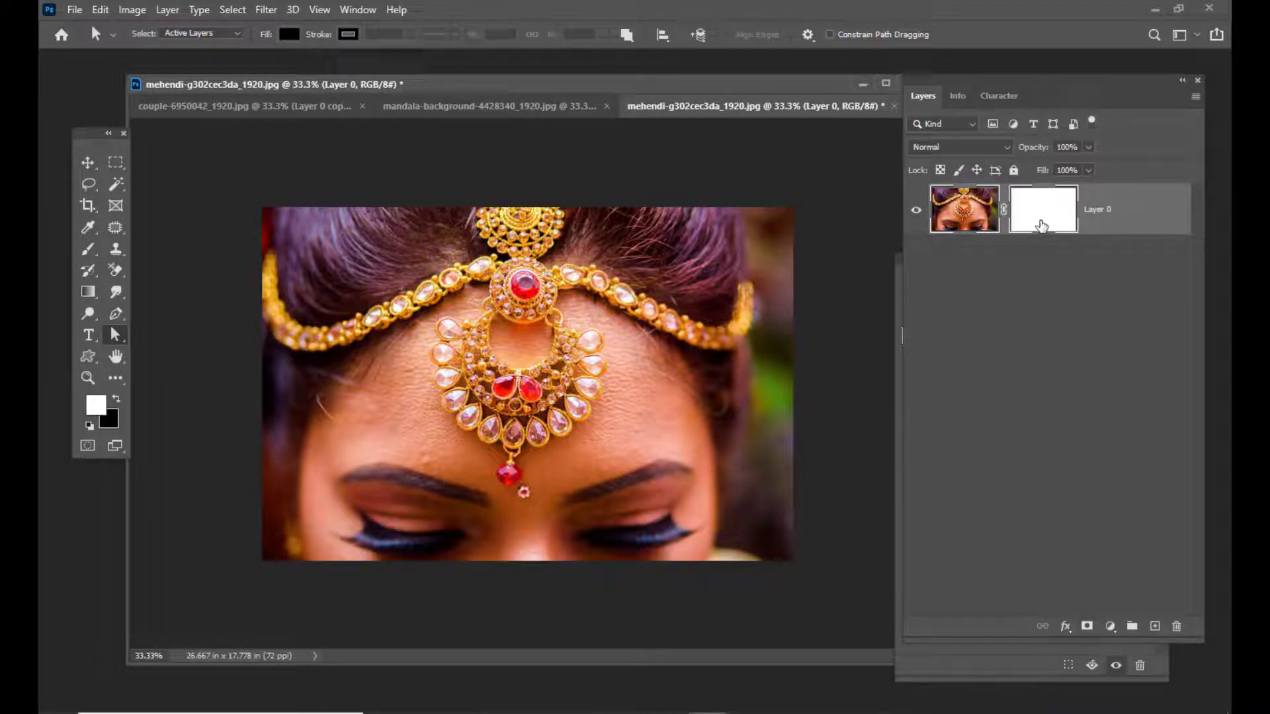
click(116, 314)
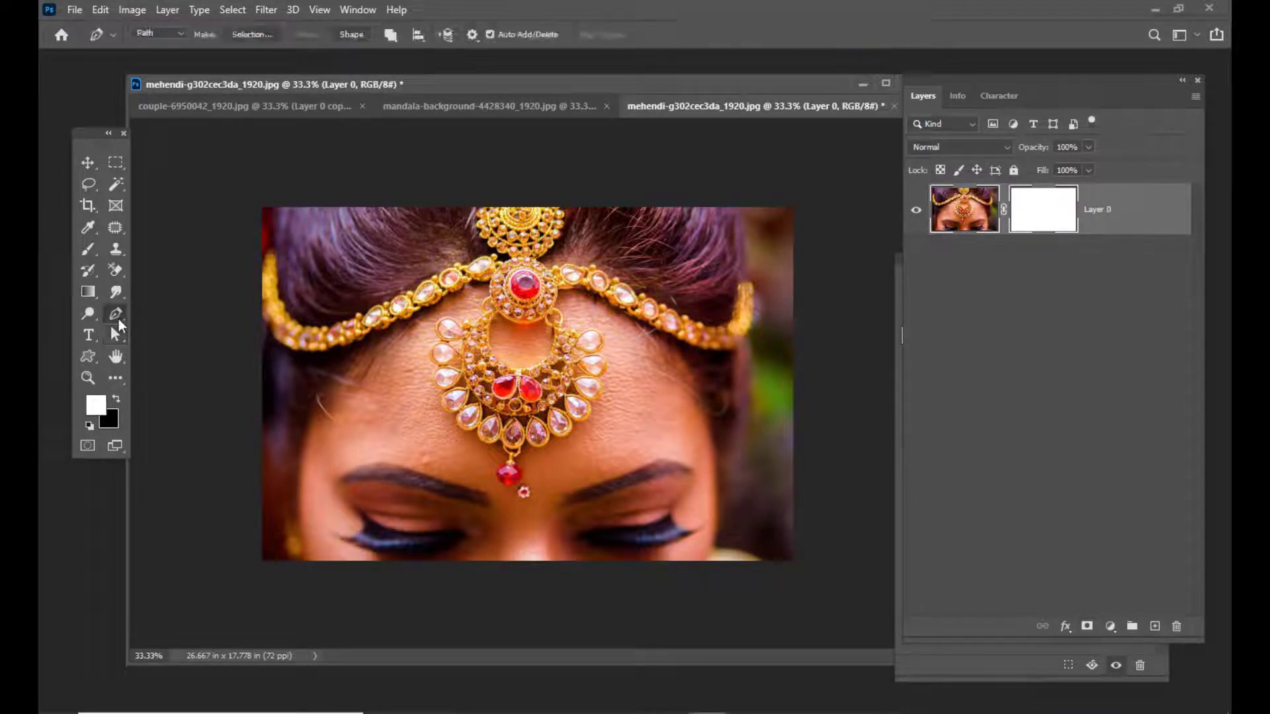
click(153, 315)
click(88, 356)
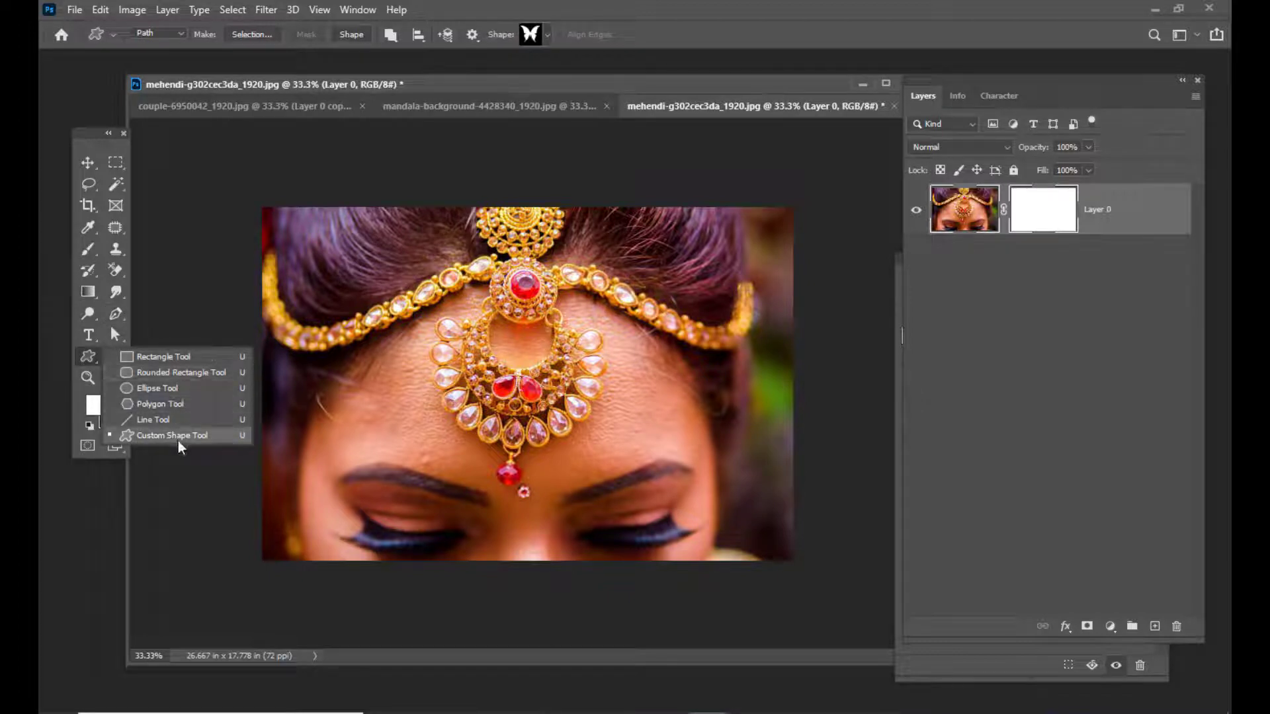
click(179, 389)
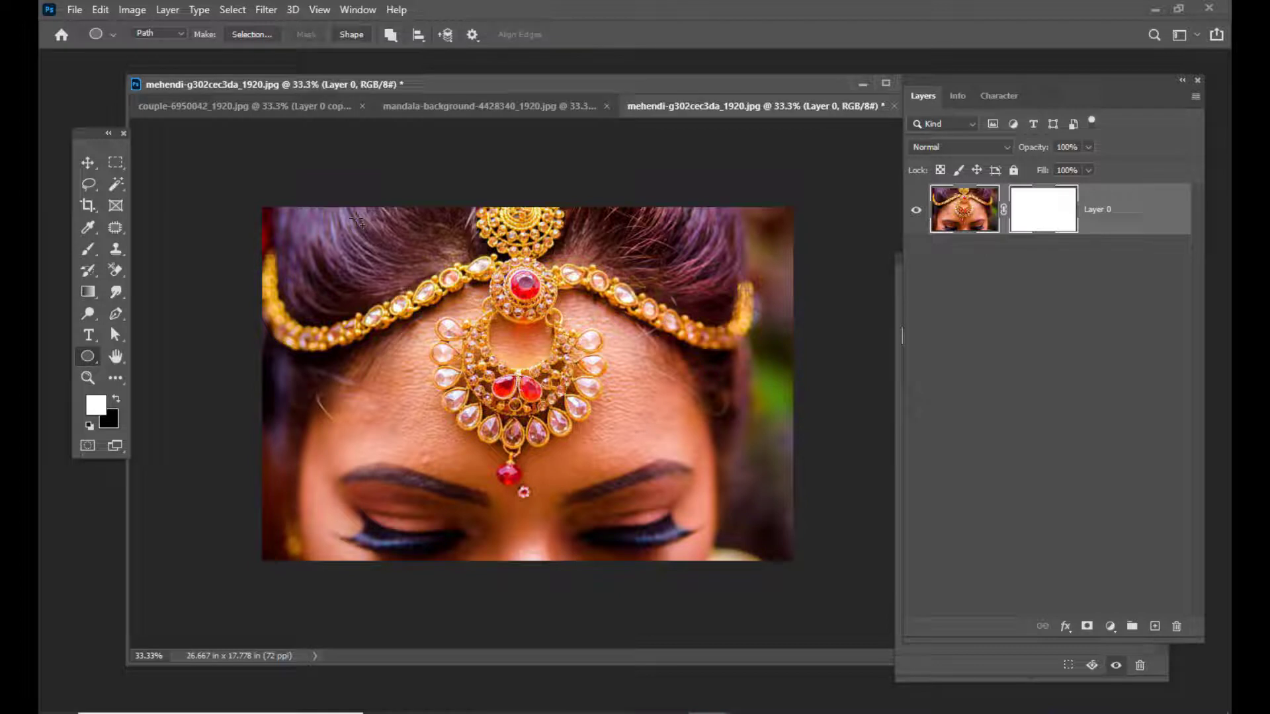
drag(358, 223, 685, 571)
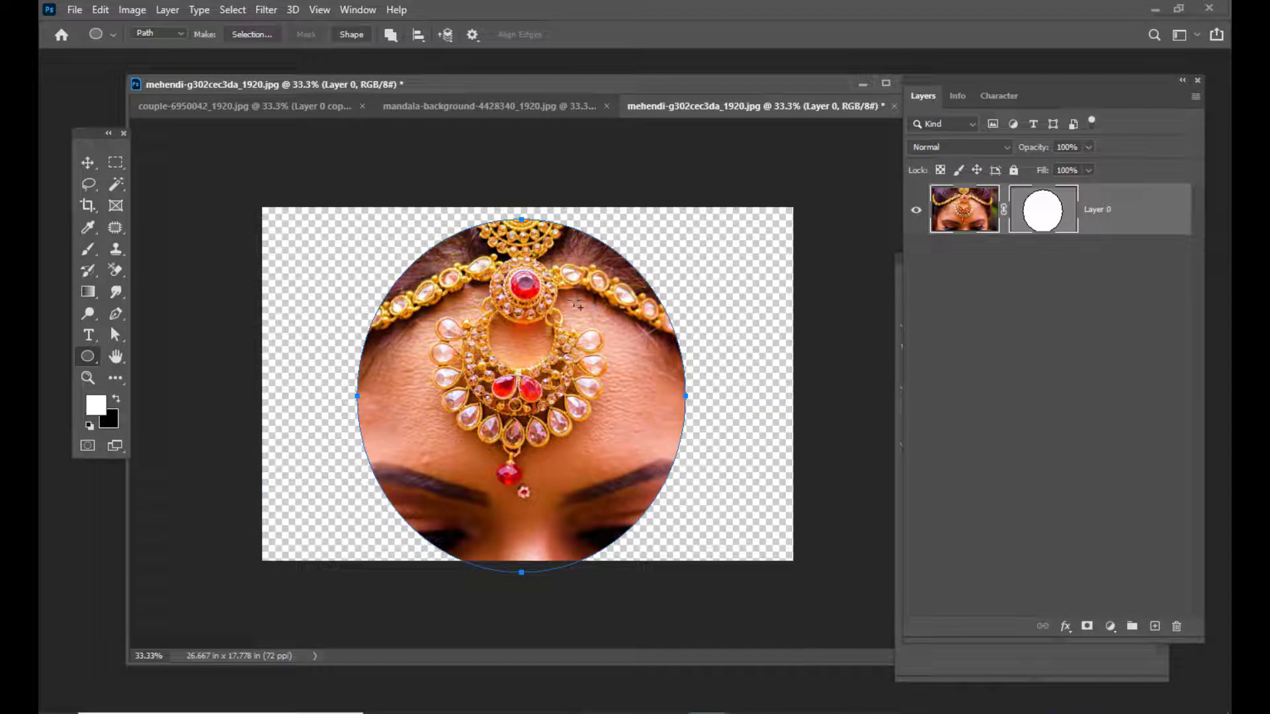
Shift the ellipse path up within the image and scale it down proportionally with Free Transform, keeping it over the jewelry and forehead.
click(115, 336)
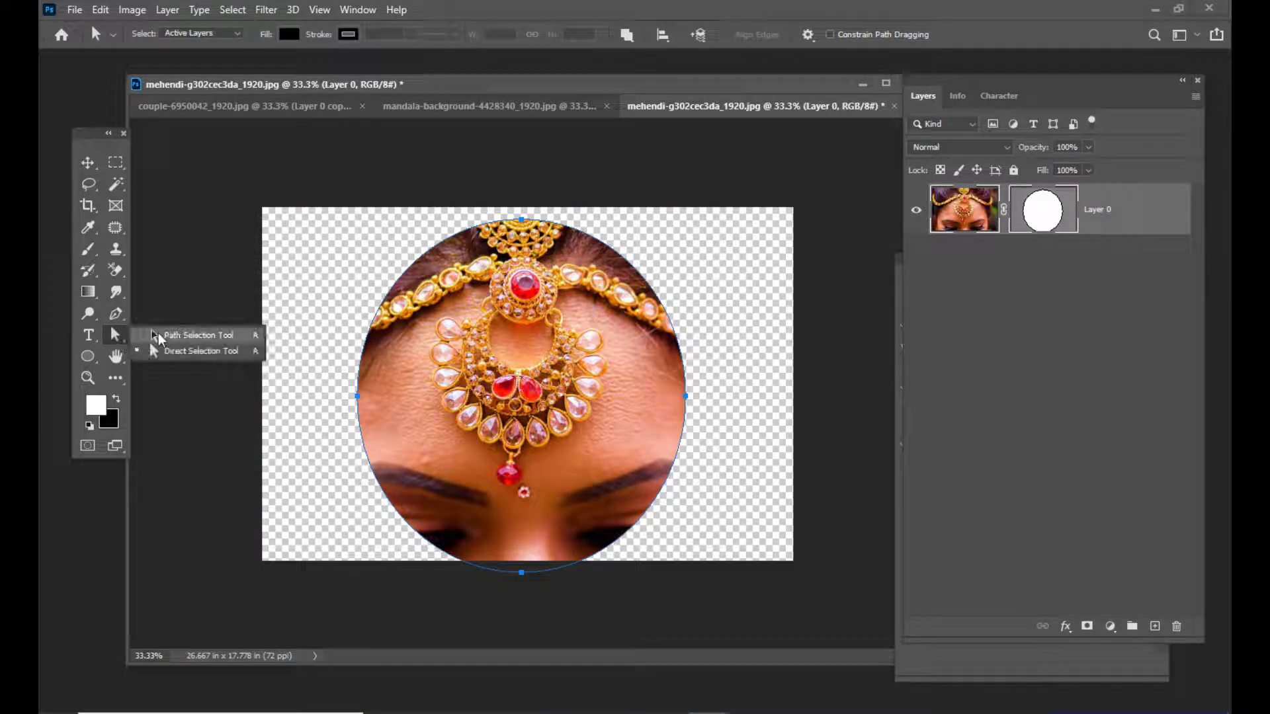
click(192, 351)
drag(593, 355, 590, 347)
drag(551, 297, 606, 280)
key(ctrl+t)
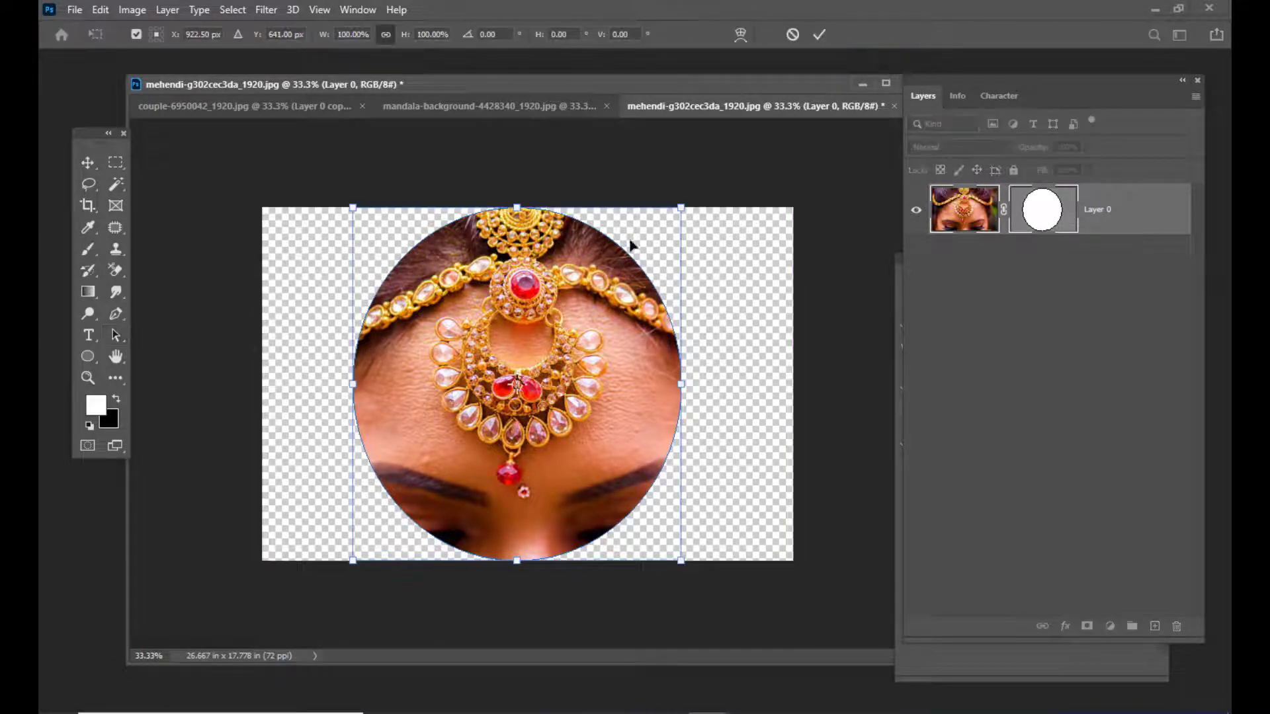
drag(682, 205, 599, 379)
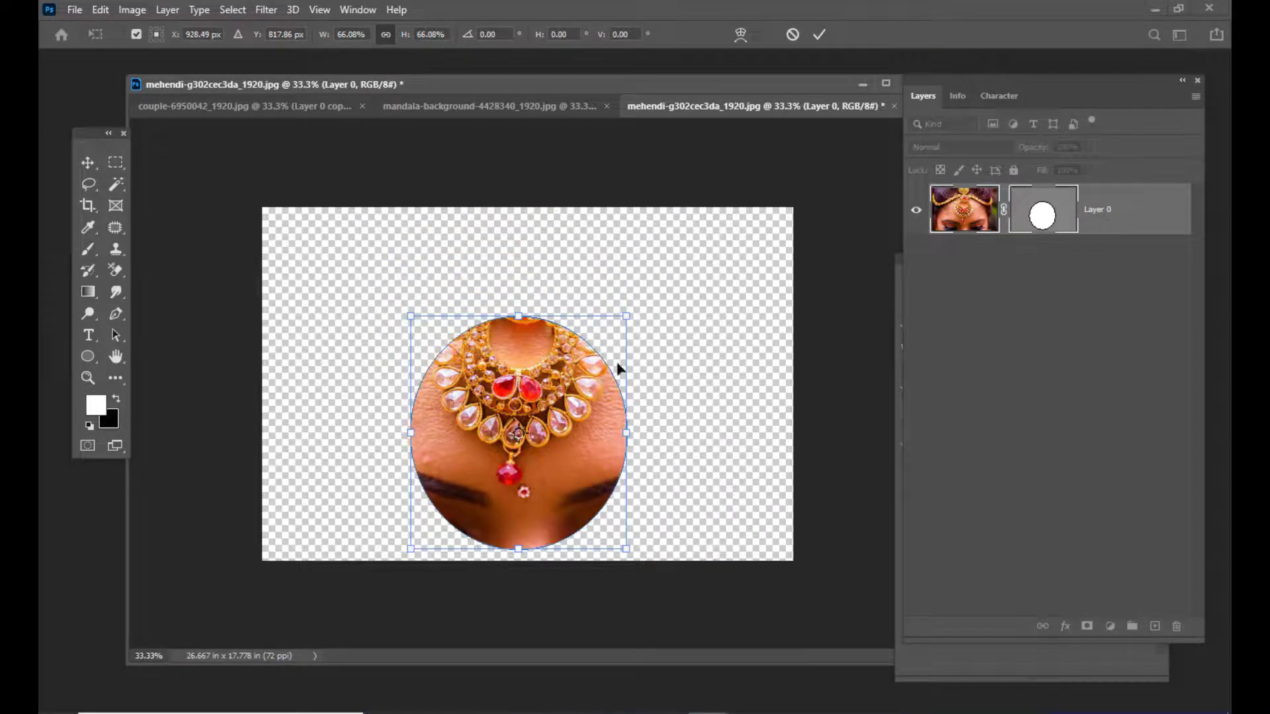
drag(635, 315, 638, 306)
drag(593, 367, 593, 368)
key(Return)
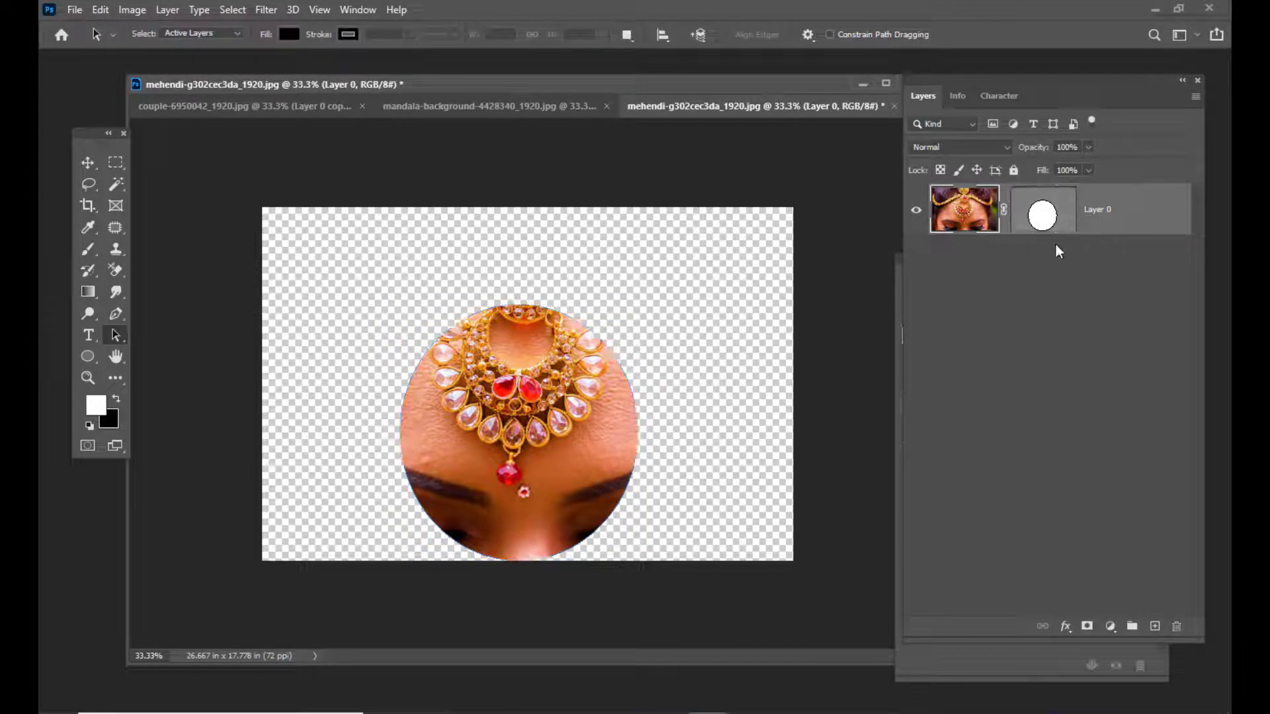
Add five smaller circles to Layer 0's vector mask: two on each side of the large ellipse and one above it.
click(1058, 222)
click(90, 358)
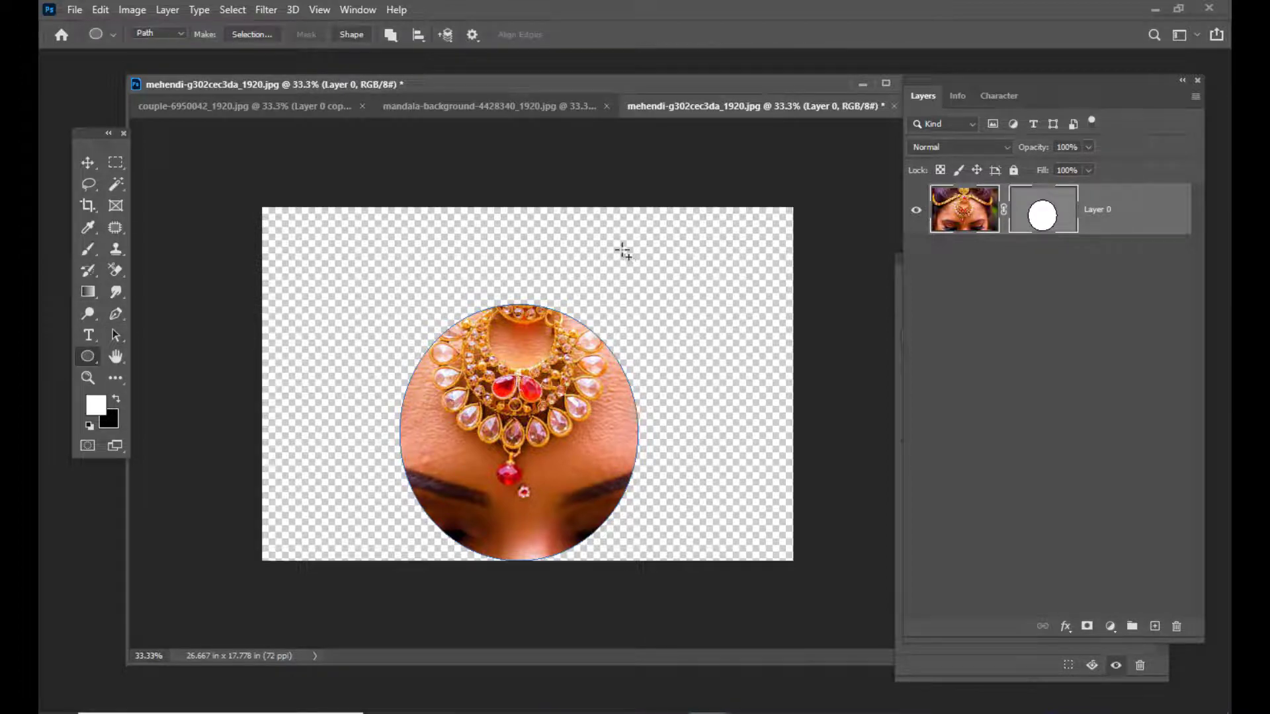
drag(623, 250, 767, 385)
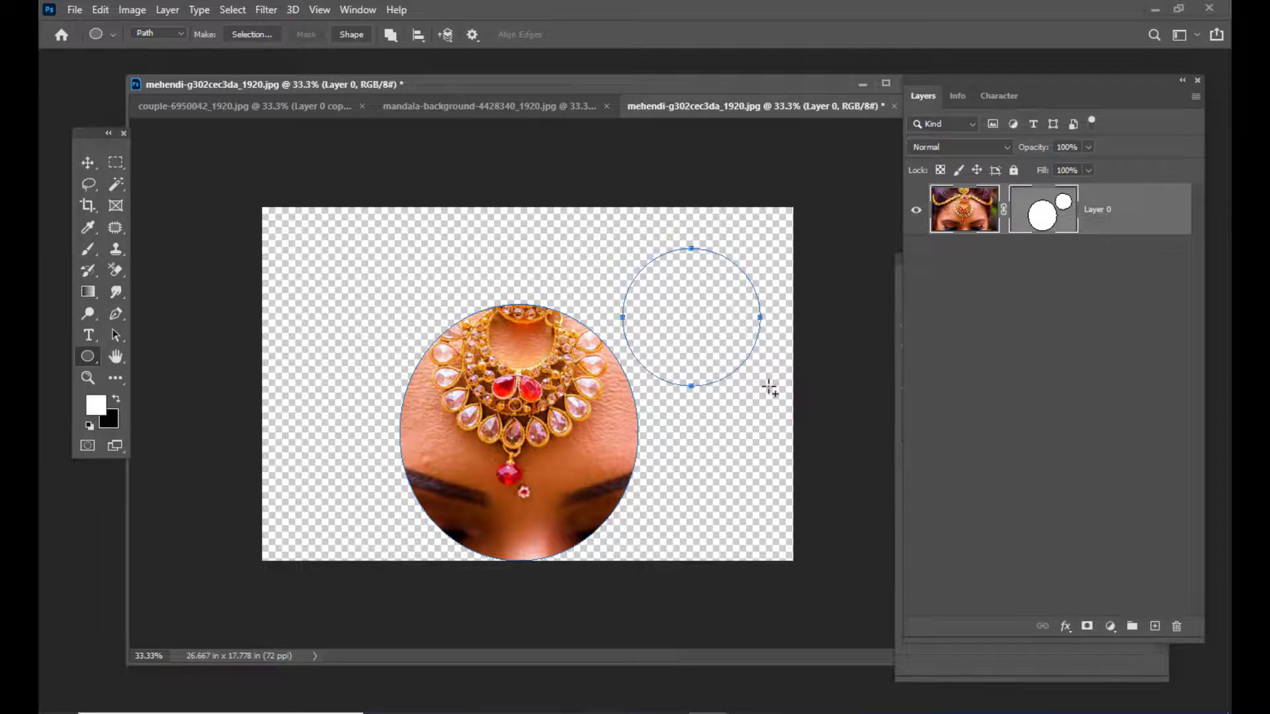
drag(298, 247, 428, 374)
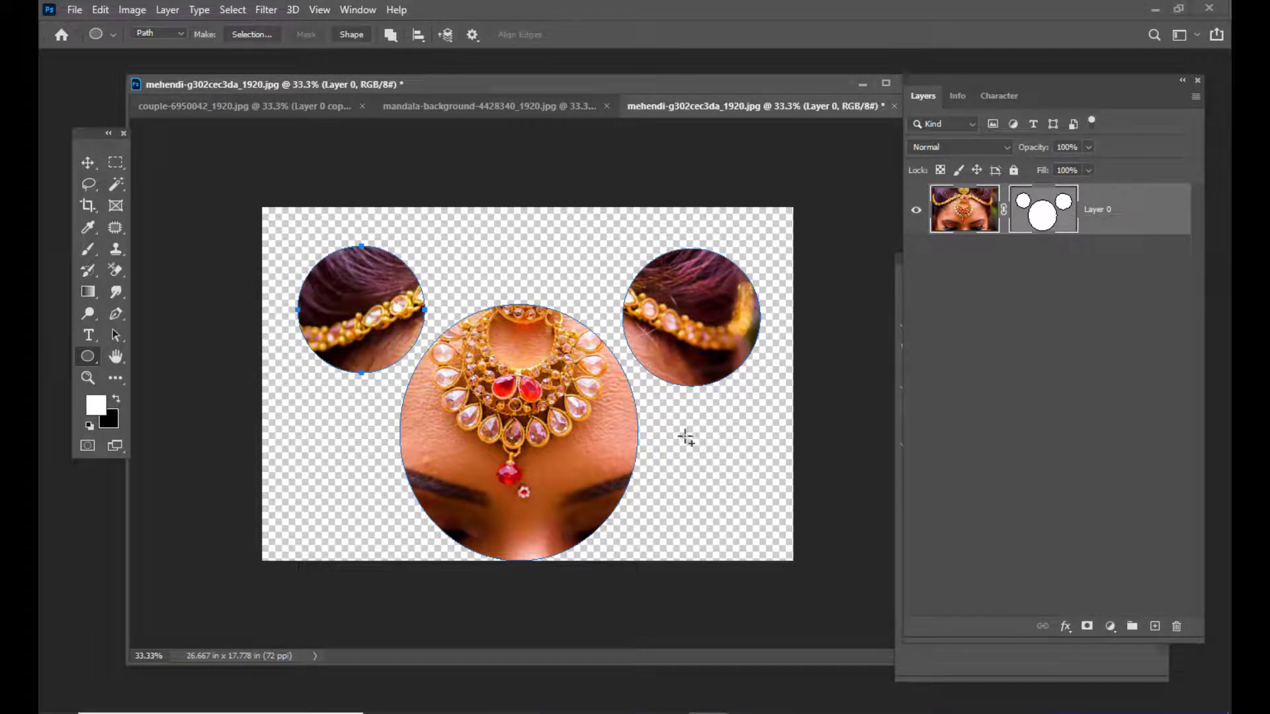
drag(668, 420, 773, 524)
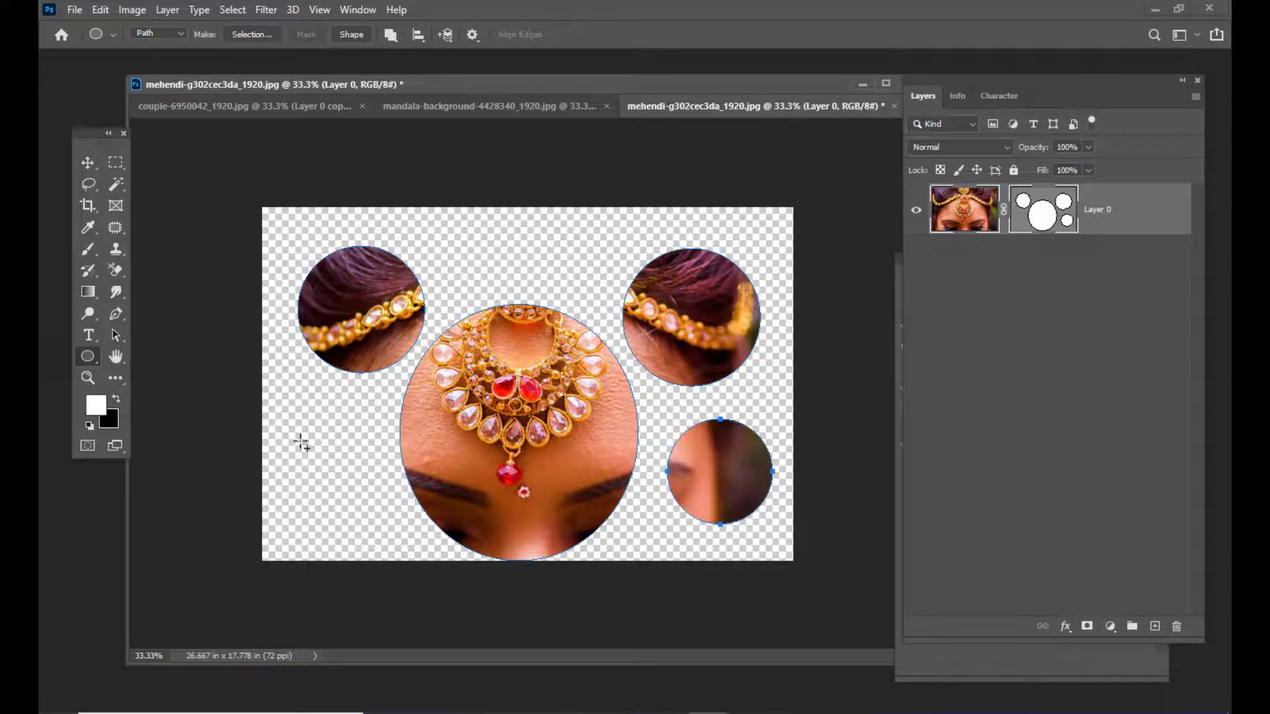
drag(286, 404, 376, 495)
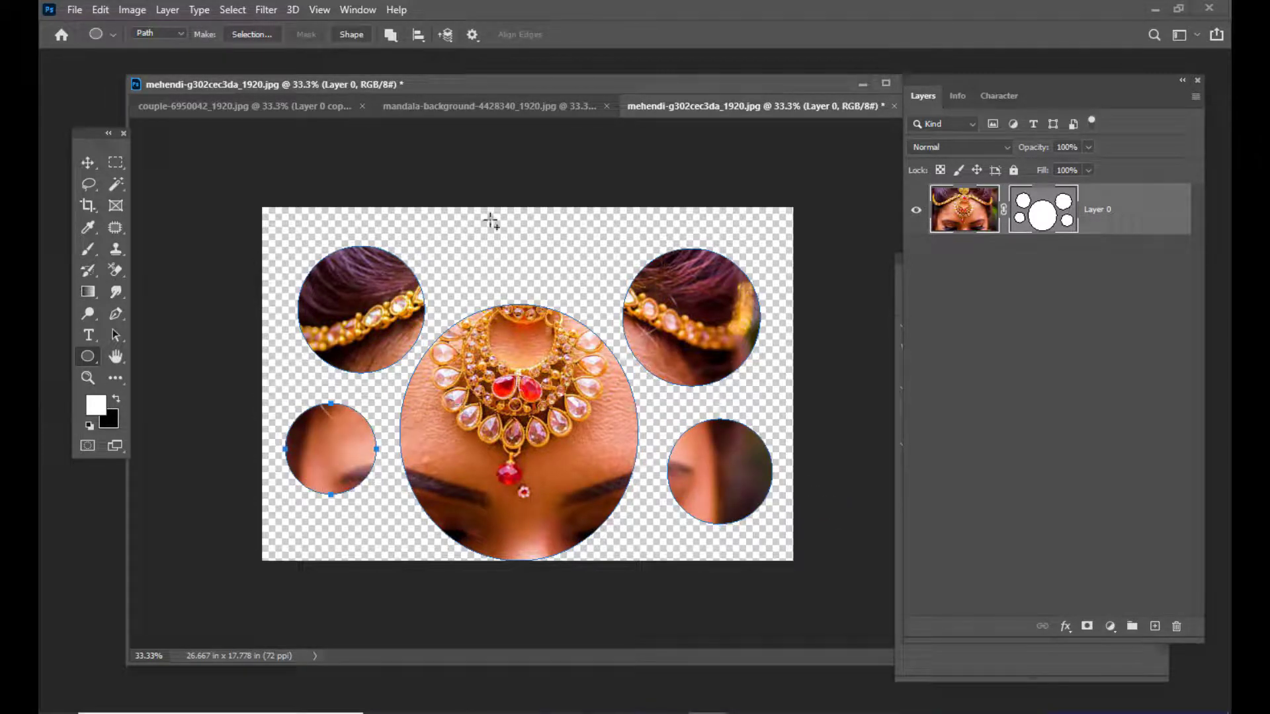
drag(489, 222, 549, 289)
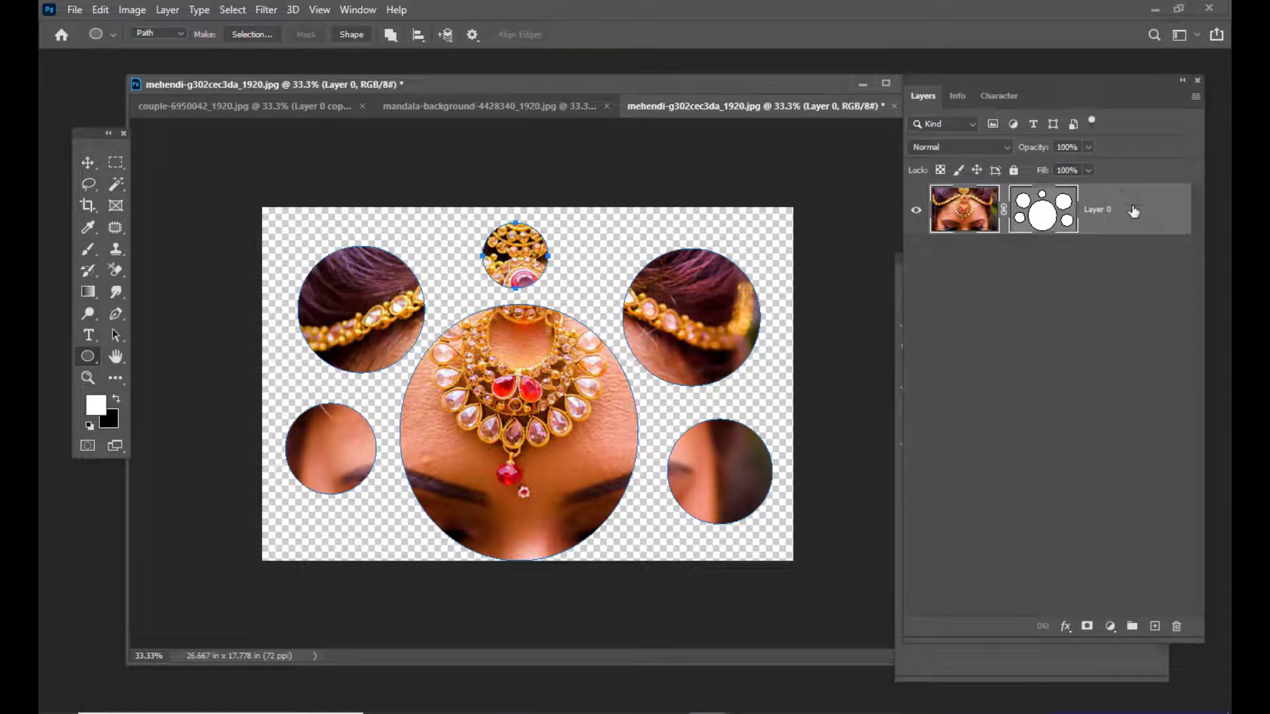
Duplicate Layer 0 and delete the vector mask from the copy.
key(ctrl+j)
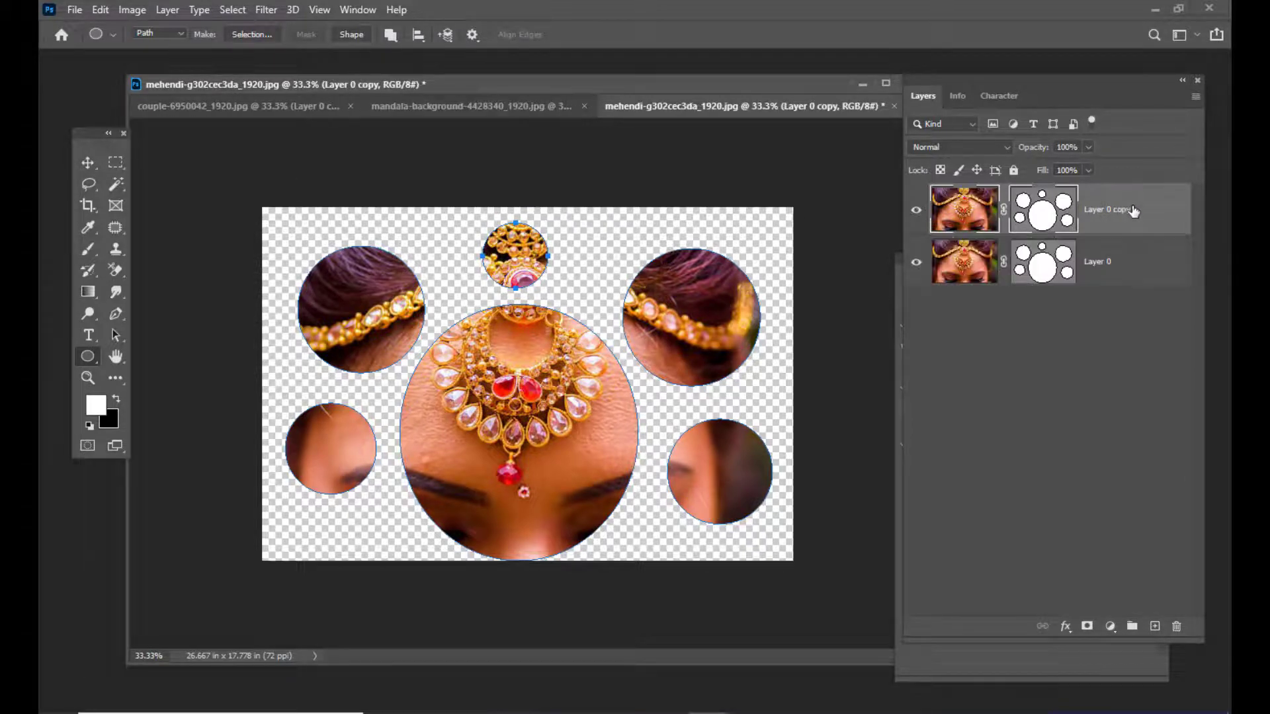
right_click(1062, 221)
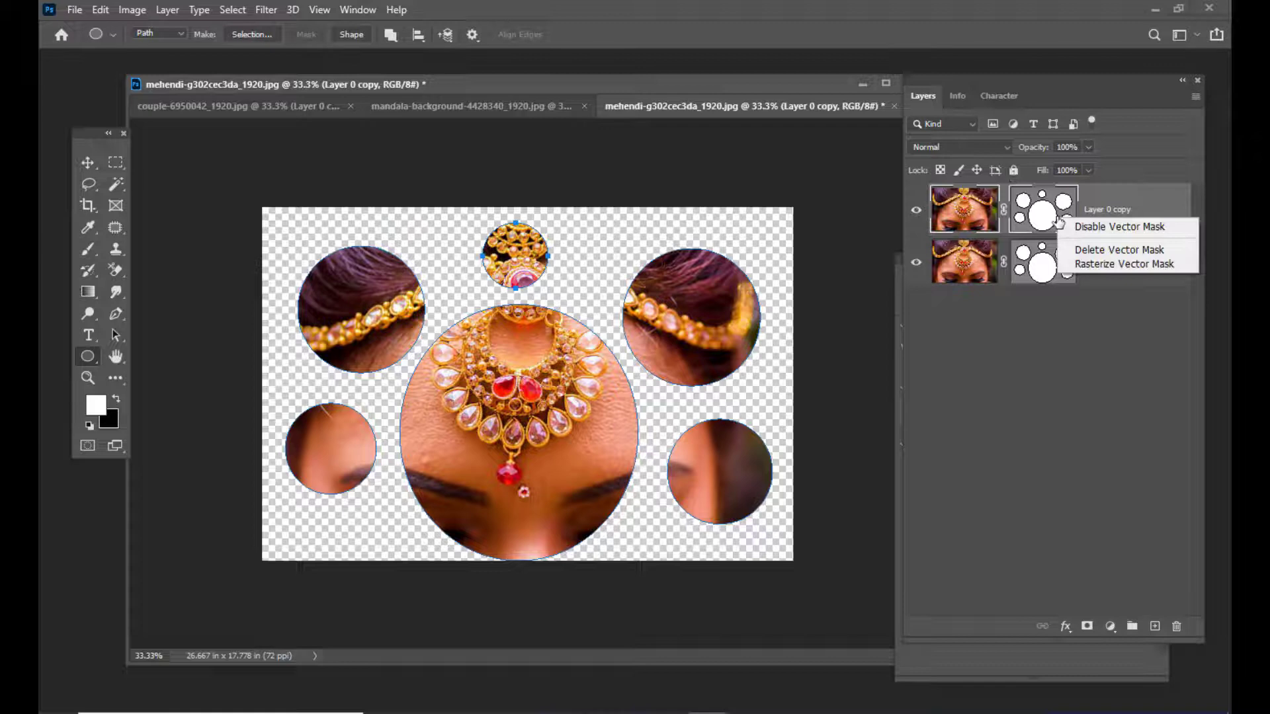
click(1090, 250)
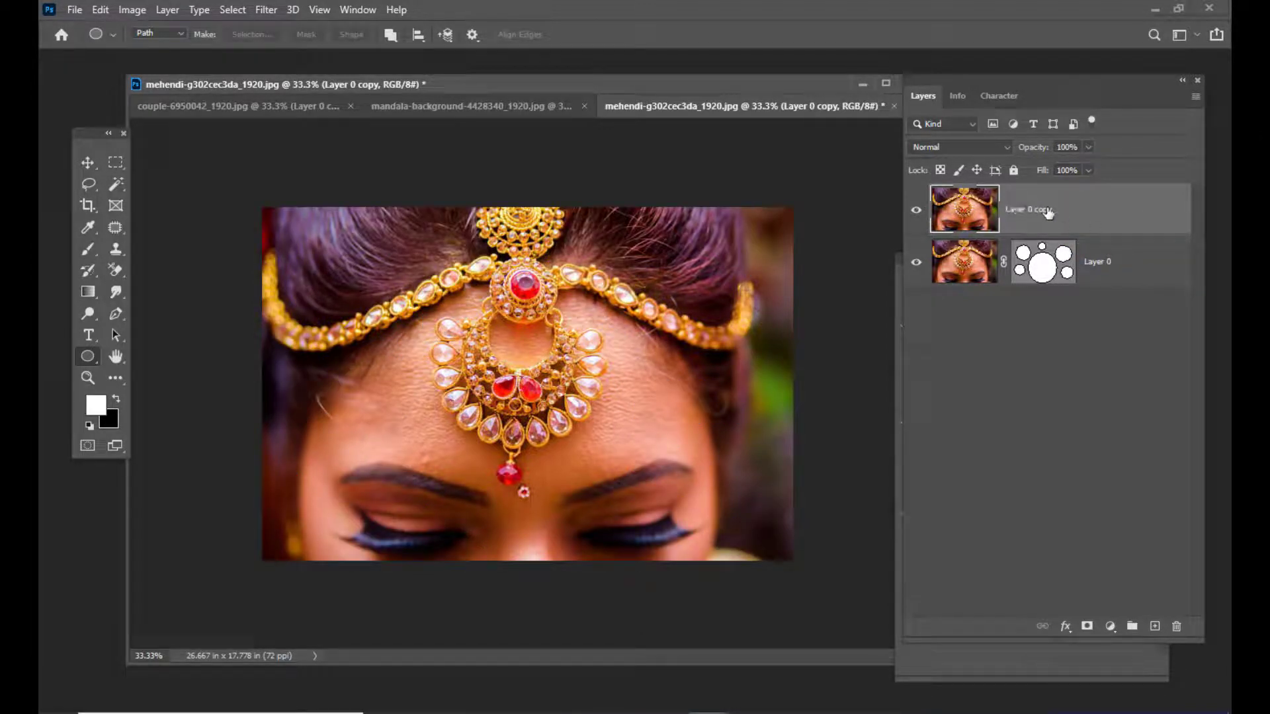
Desaturate Layer 0 copy and move it beneath the masked Layer 0, leaving Layer 0 selected.
key(ctrl+shift+u)
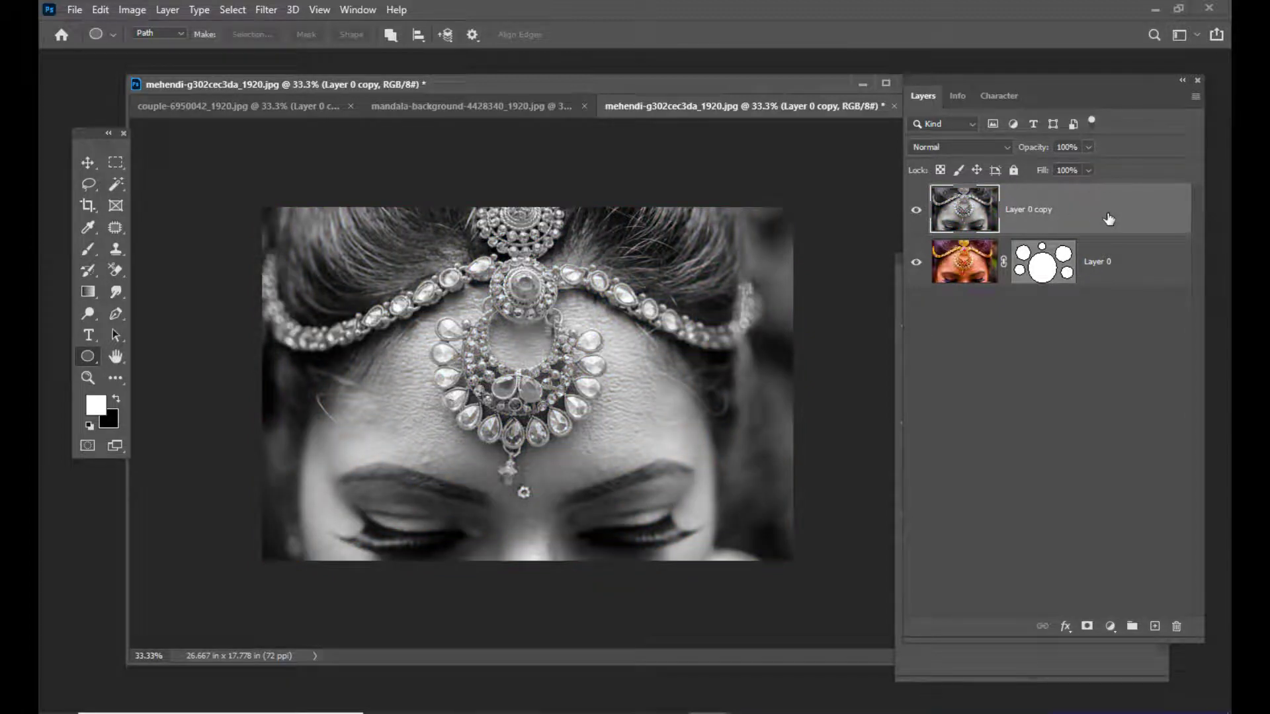
drag(1109, 219, 1096, 283)
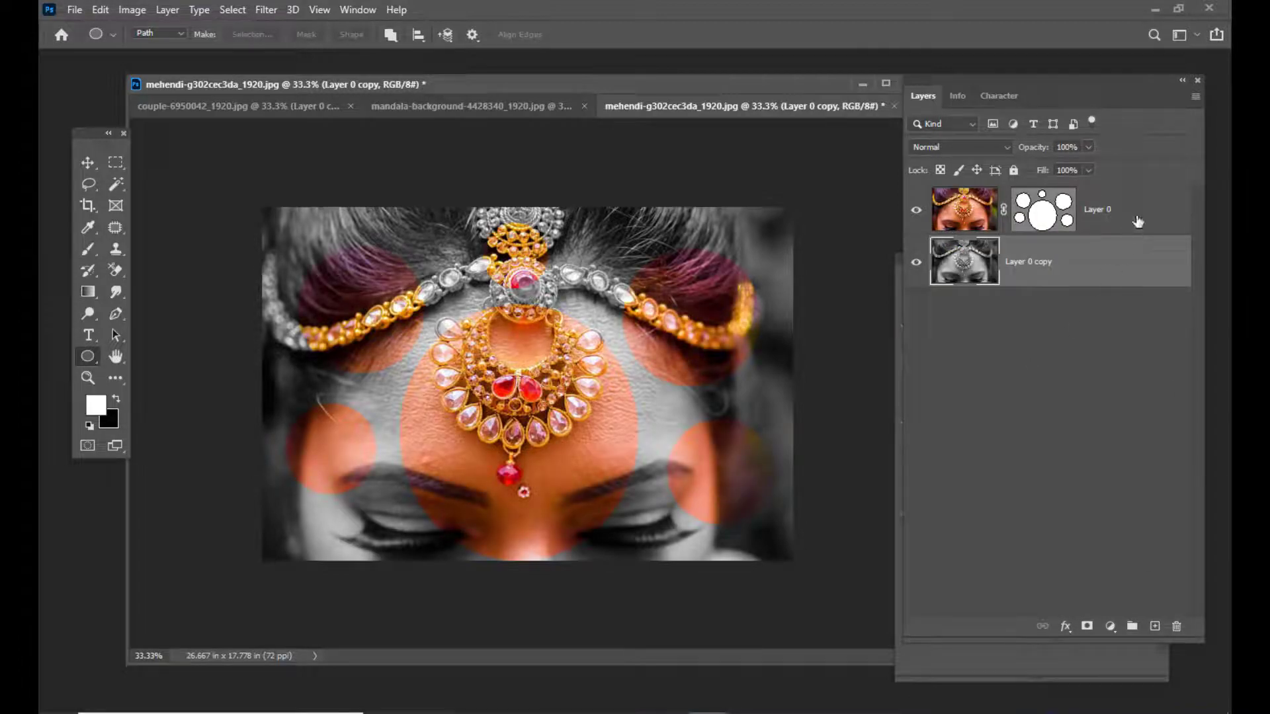
click(1154, 203)
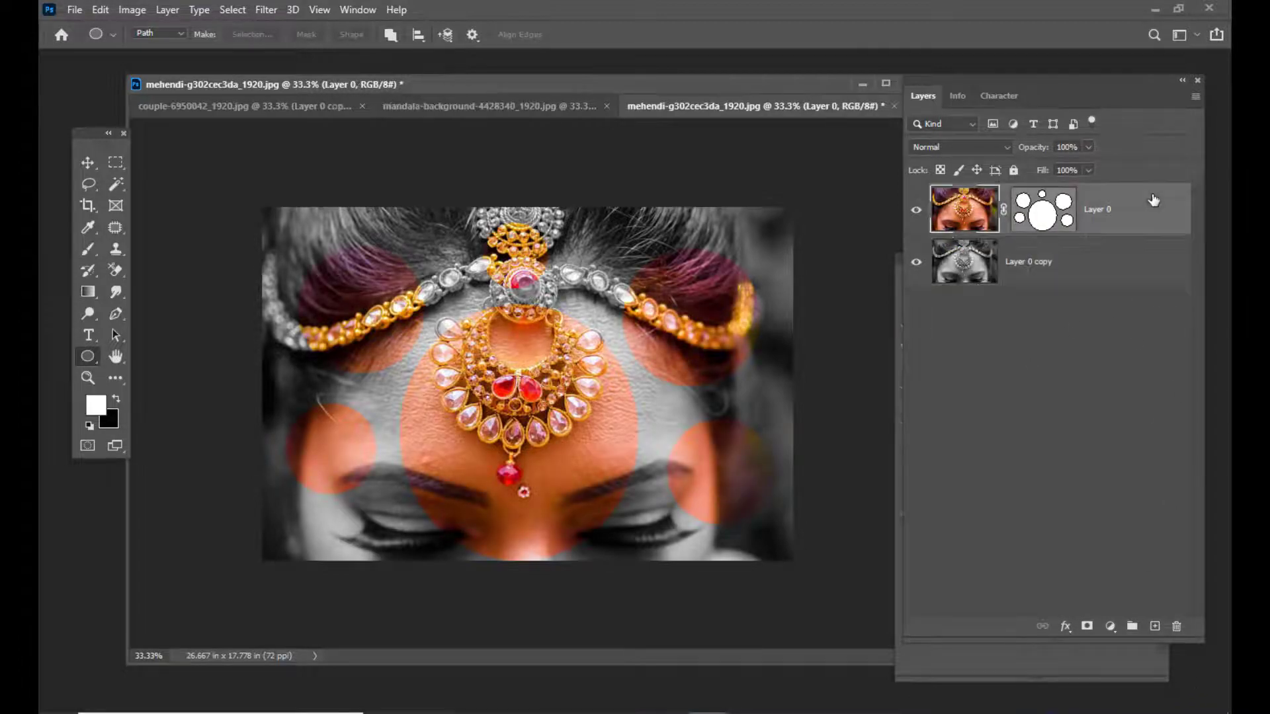
Add an Inner Shadow and a white 16 px outside Stroke to Layer 0 in its layer style.
double_click(1154, 207)
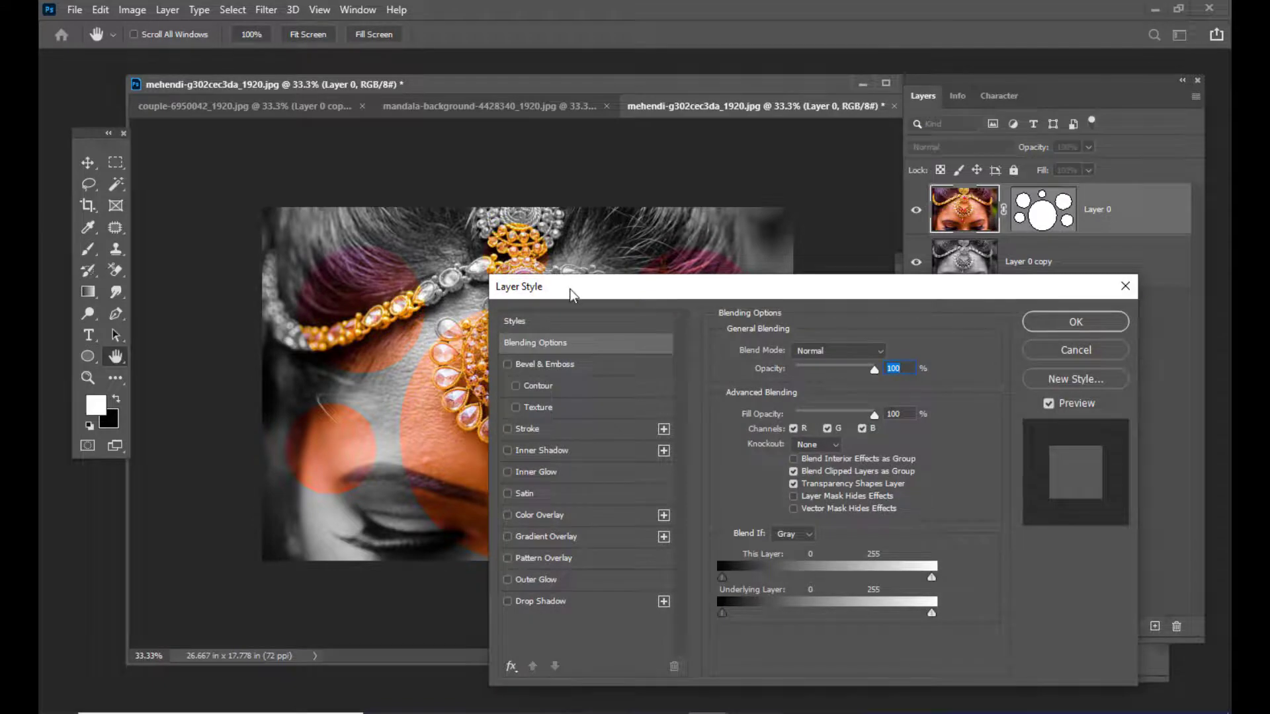
drag(577, 289, 815, 114)
click(753, 272)
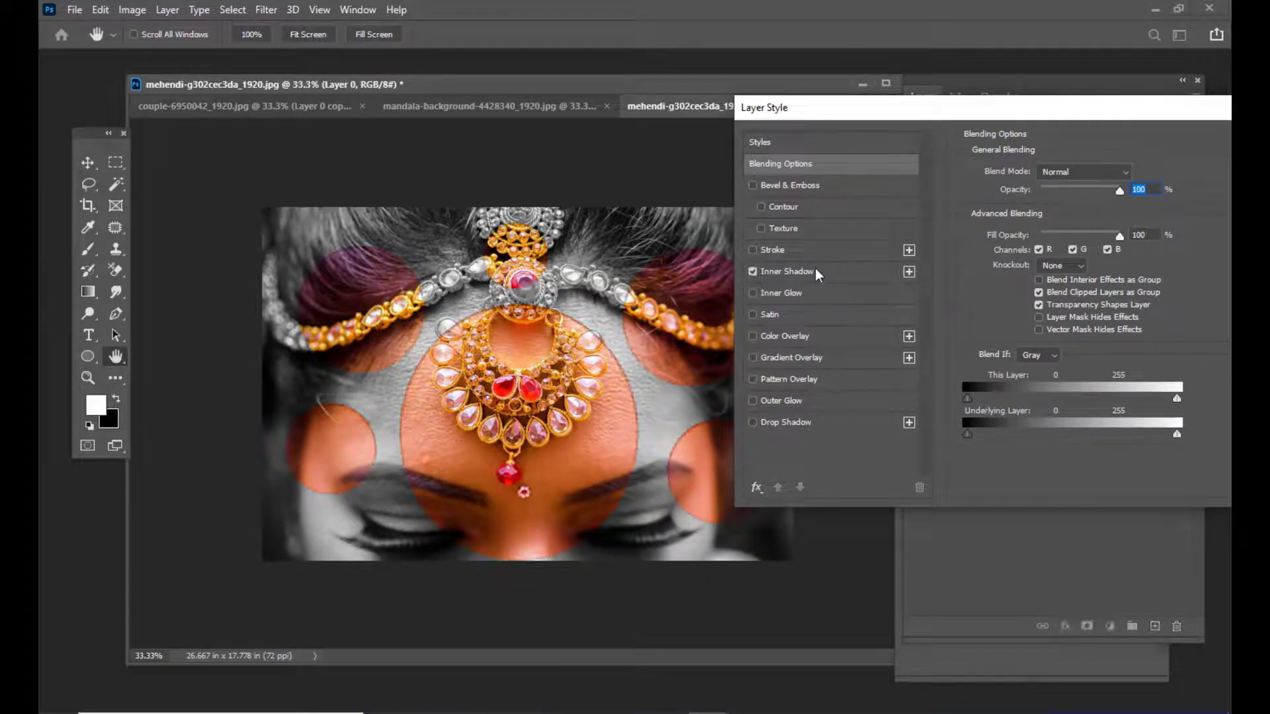
click(818, 271)
click(753, 250)
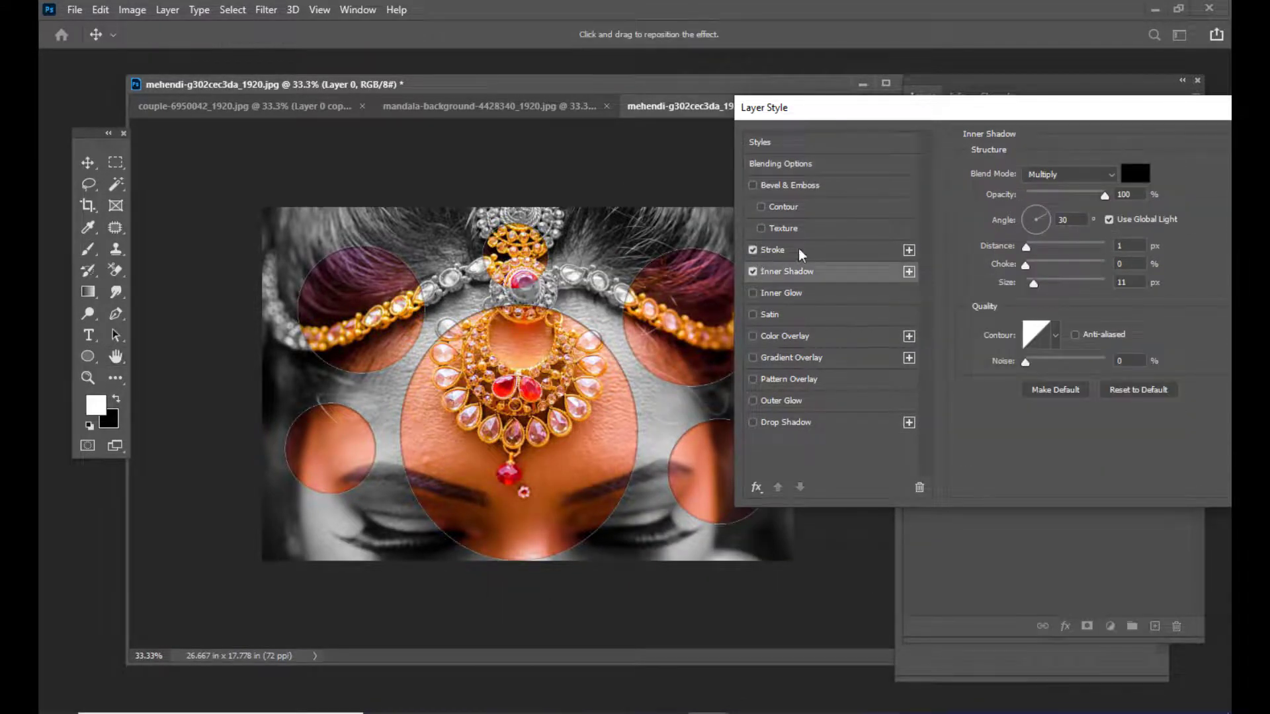
click(799, 249)
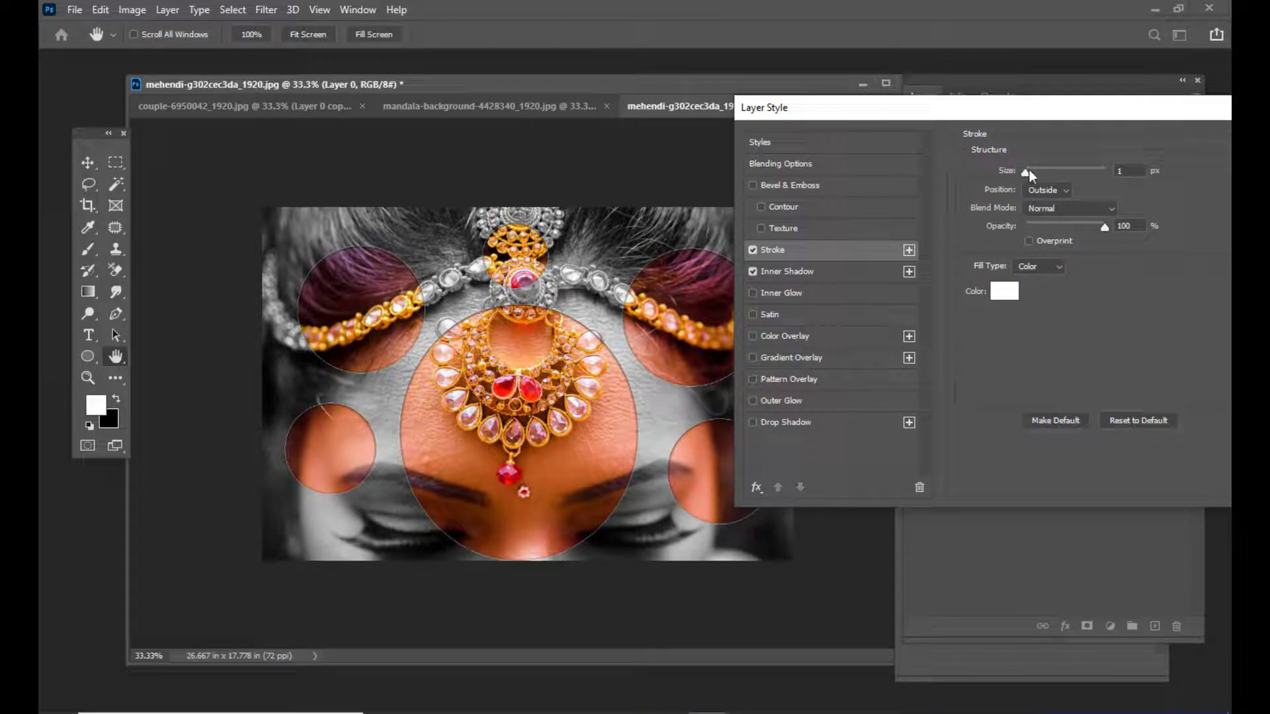
drag(1027, 172, 1037, 173)
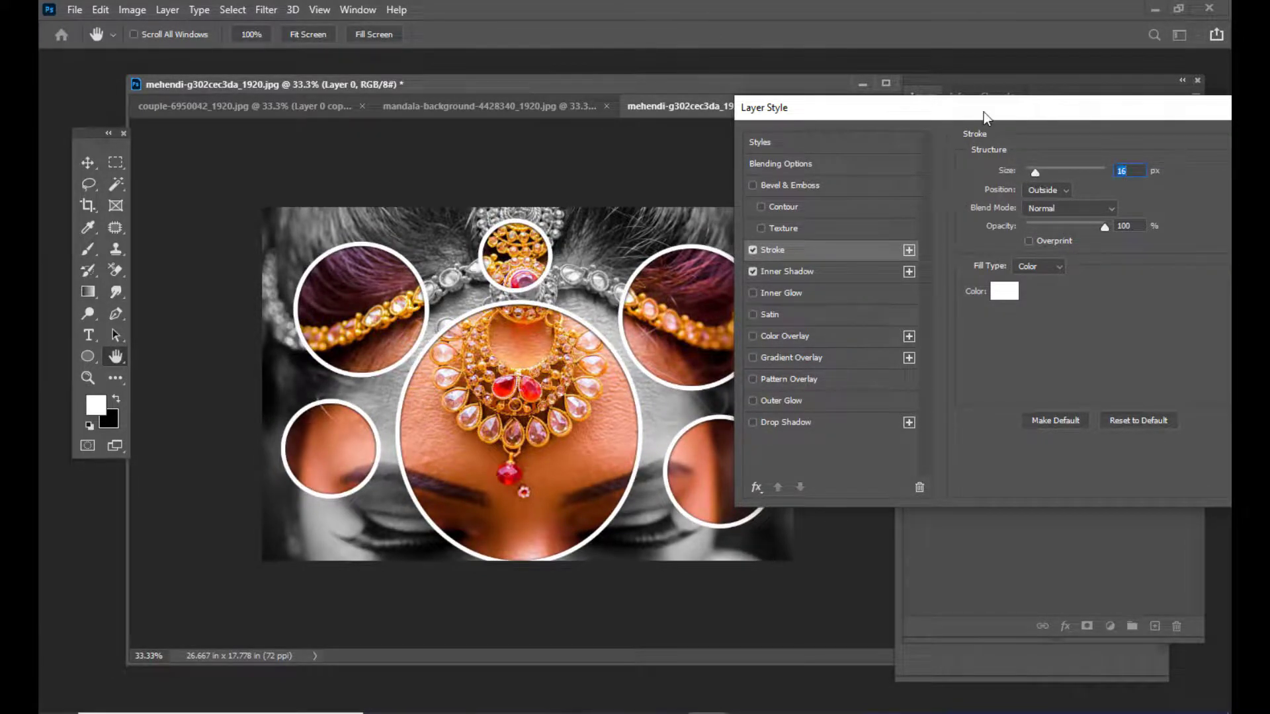
drag(983, 113, 891, 123)
click(1192, 153)
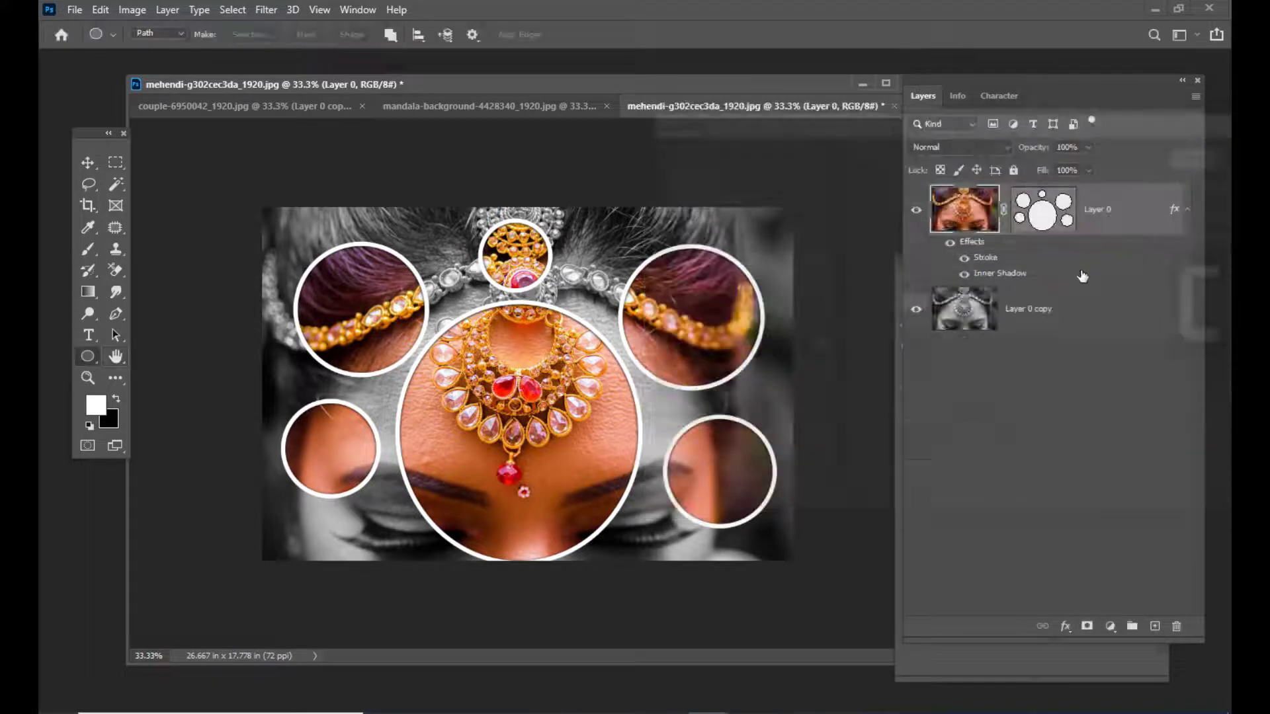
Create a new layer beneath Layer 0 copy and fill it with the black background color.
click(1098, 311)
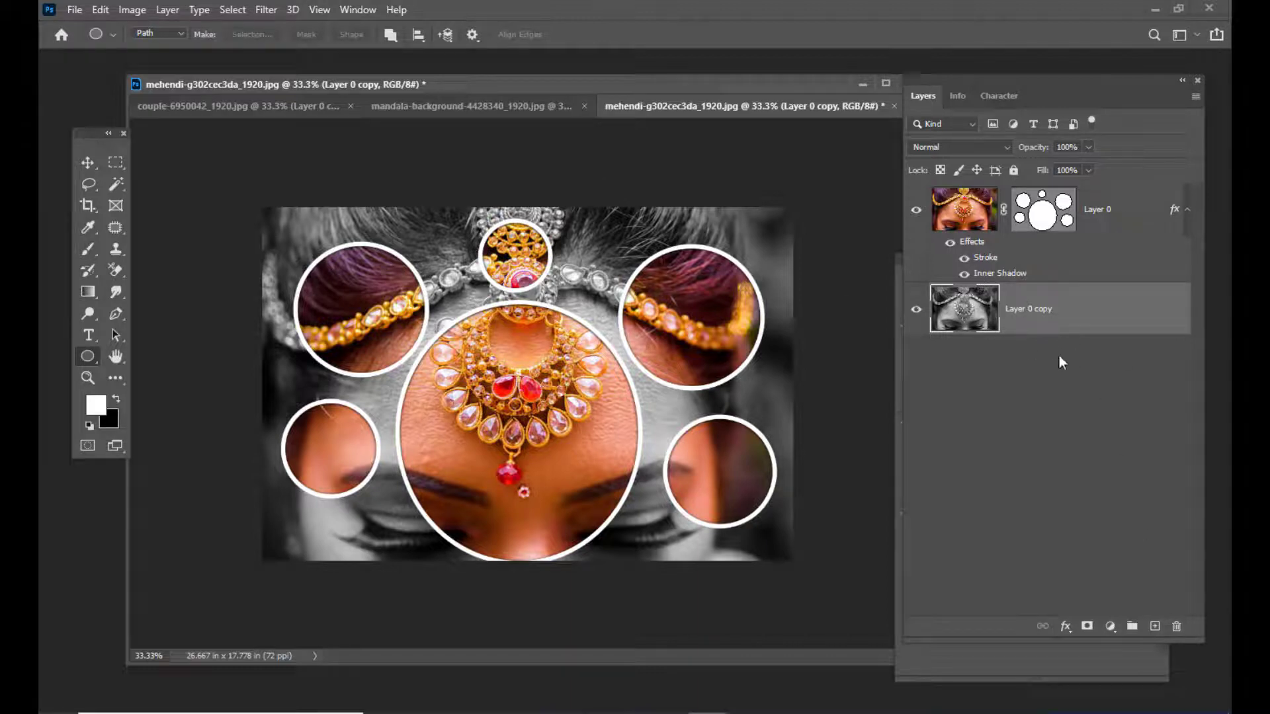
click(1154, 626)
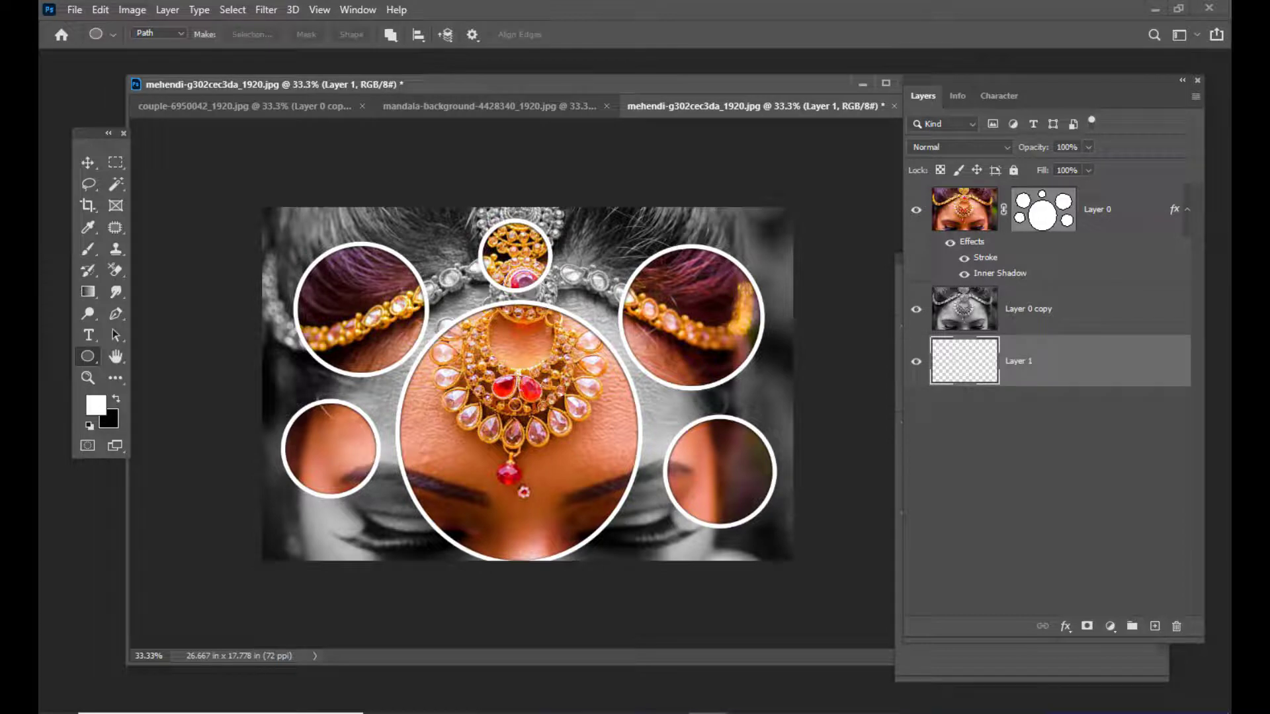
key(ctrl+BackSpace)
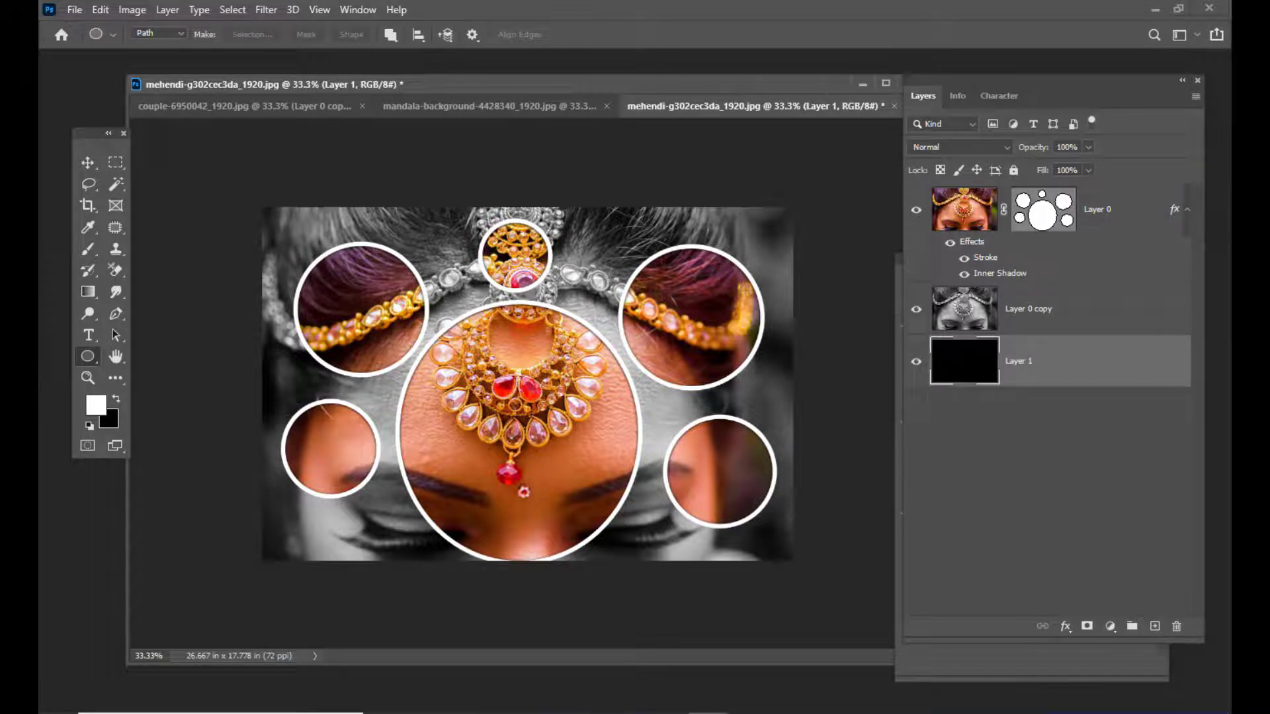
Lower the opacity of Layer 0 copy to about 57% to darken the black-and-white background.
click(1074, 304)
click(1089, 148)
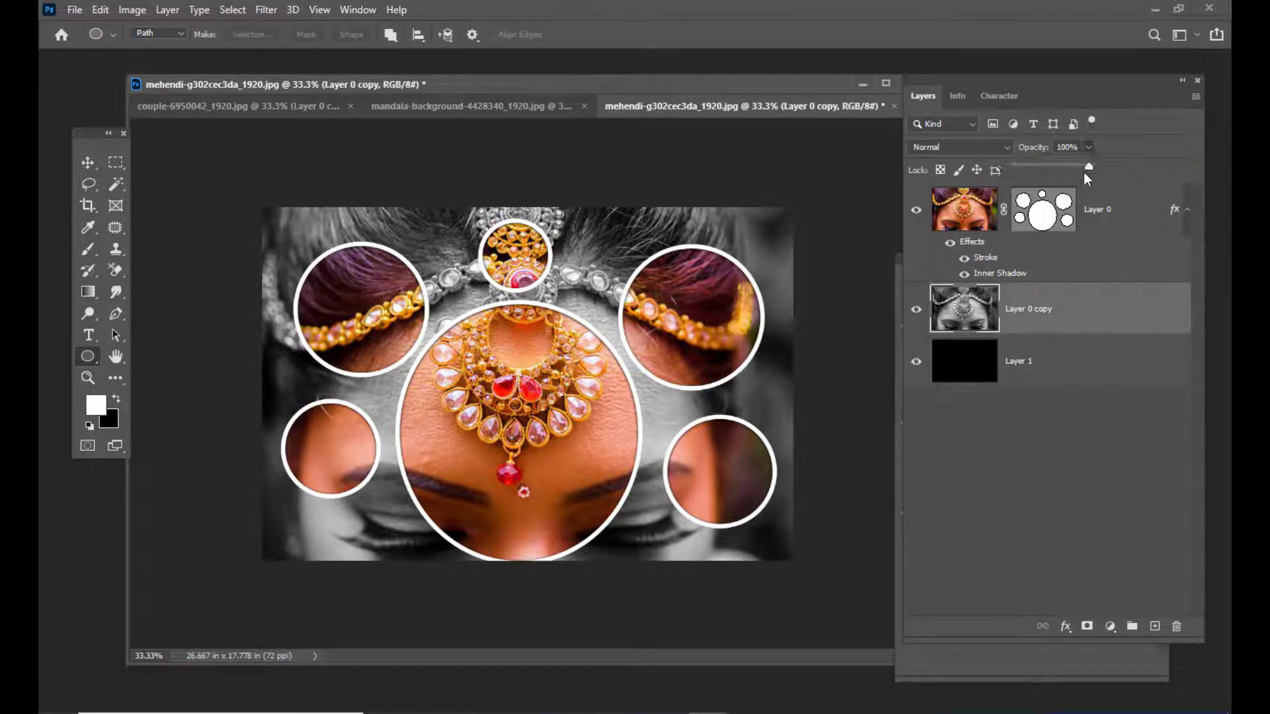
drag(1066, 168, 1066, 168)
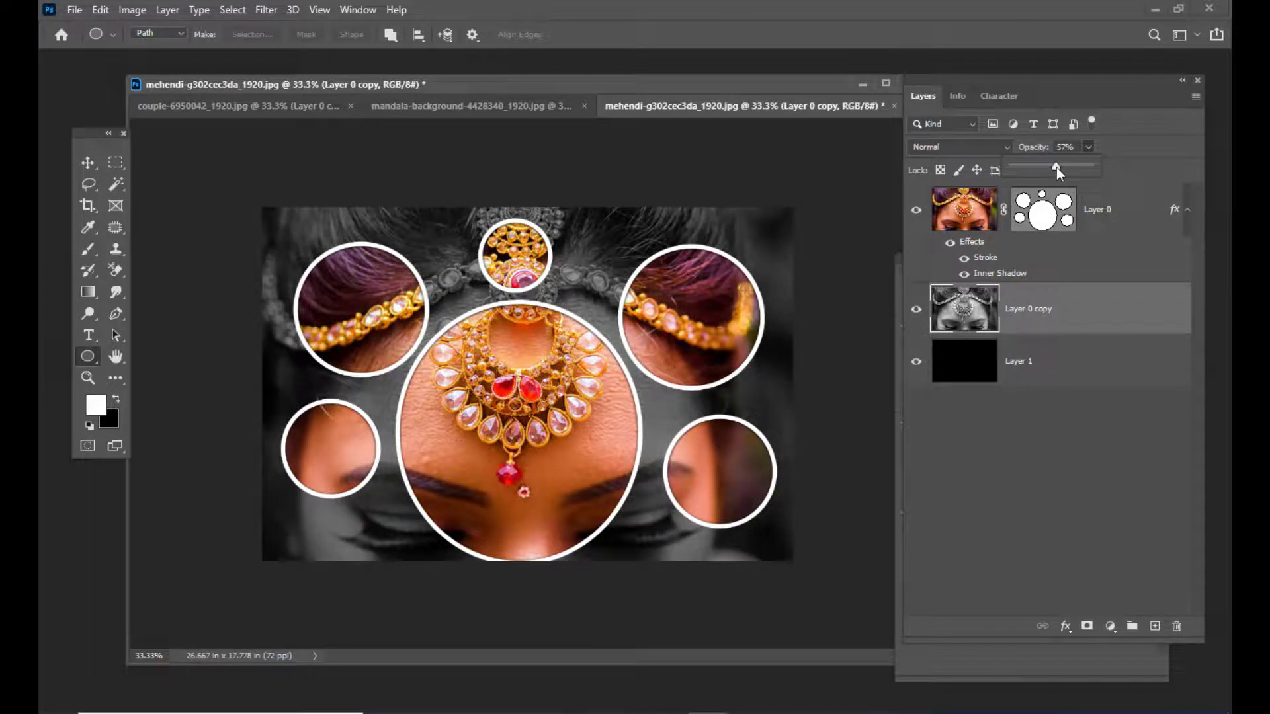
drag(1057, 168, 1058, 168)
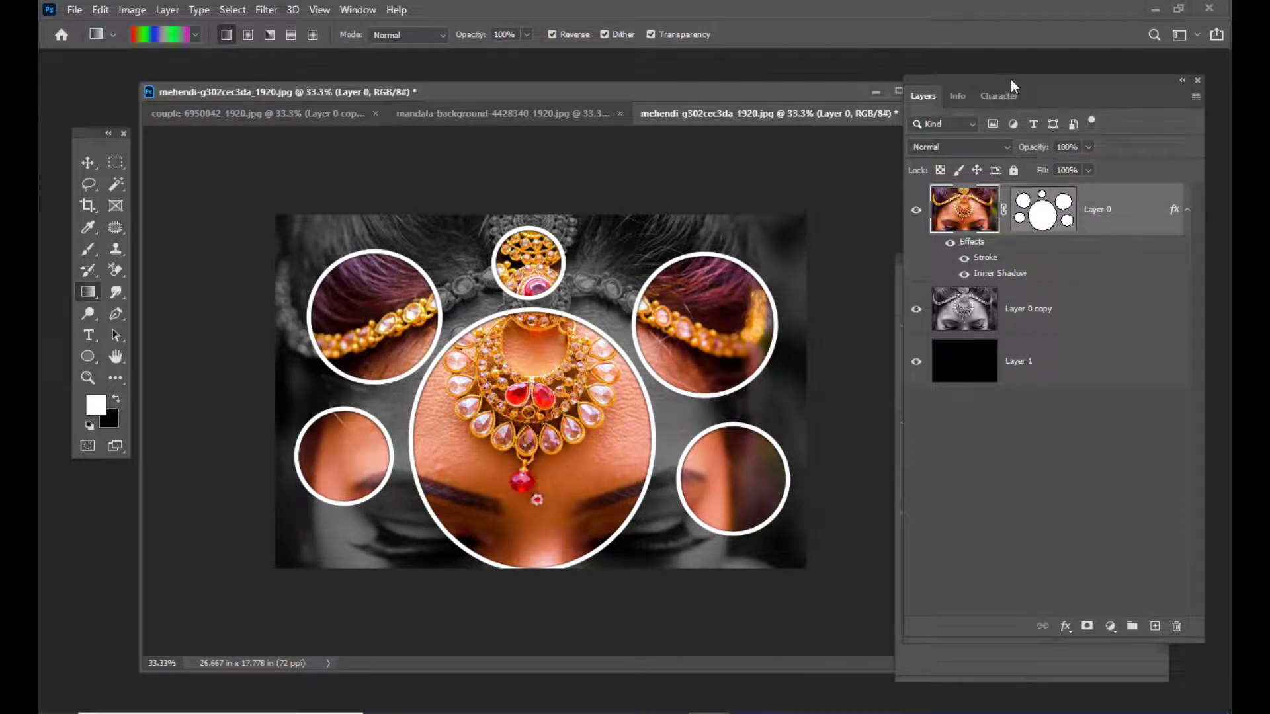
Create a new empty layer above Layer 0 and clip it to Layer 0.
drag(1011, 79, 1028, 79)
drag(1078, 204, 1189, 629)
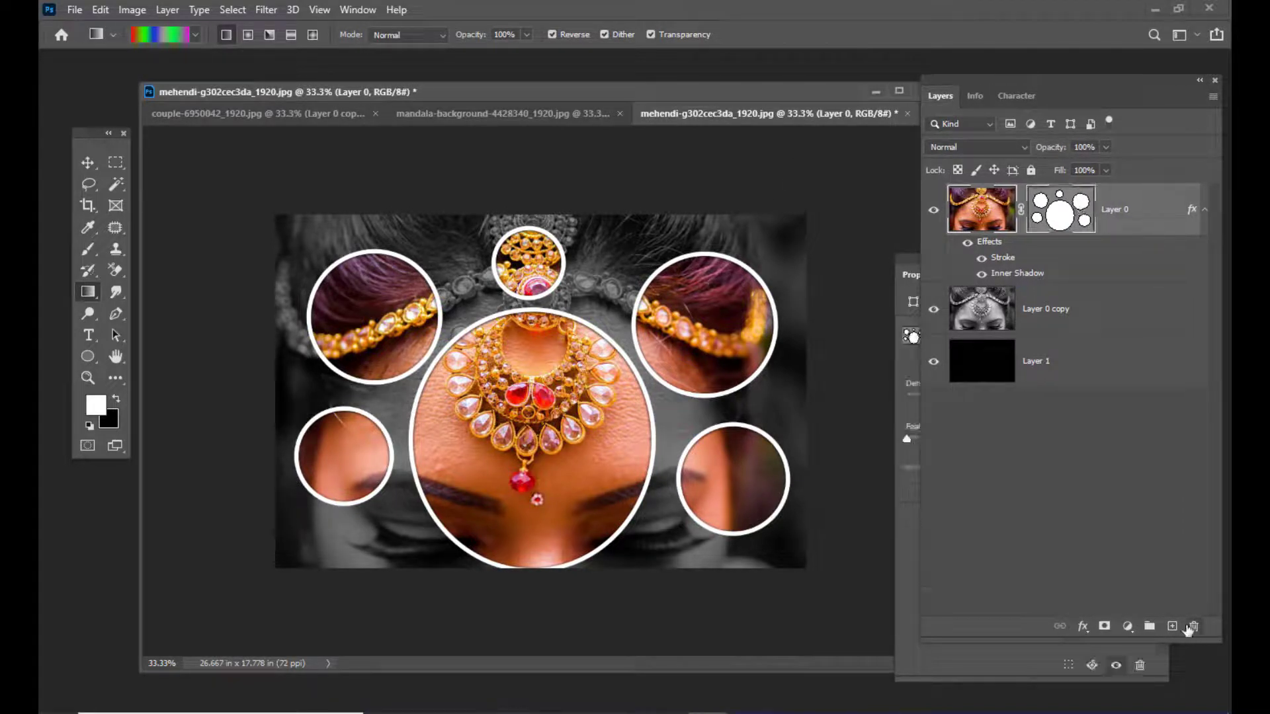
click(1174, 627)
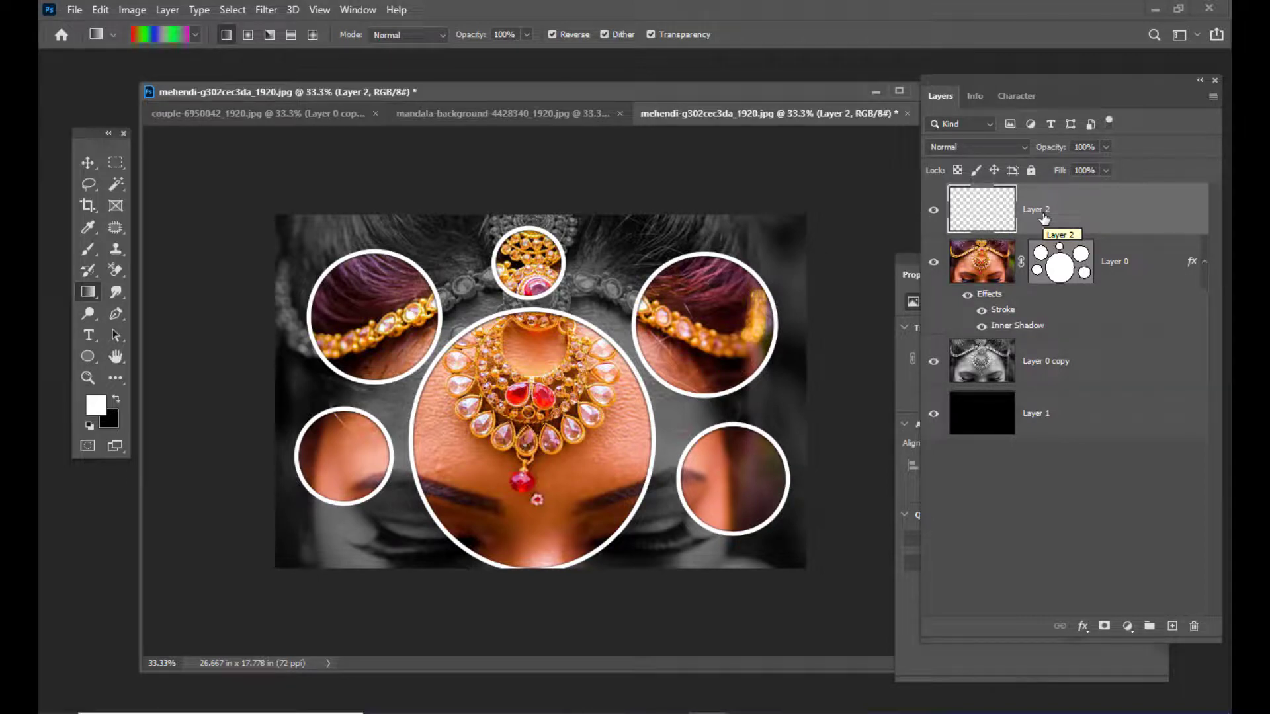
alt+click(1123, 237)
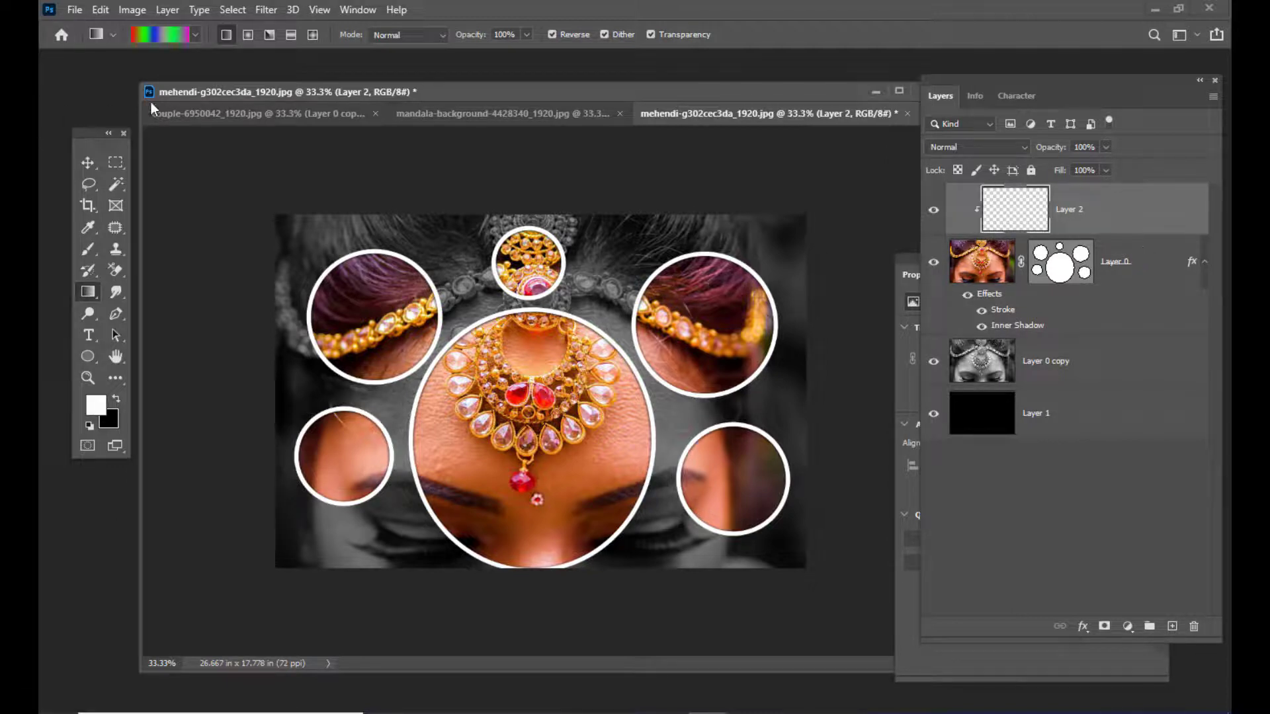
Fill the clipped Layer 2 with the manycolors linear gradient, running diagonally from the photo's upper-left corner to its lower-right corner.
right_click(88, 291)
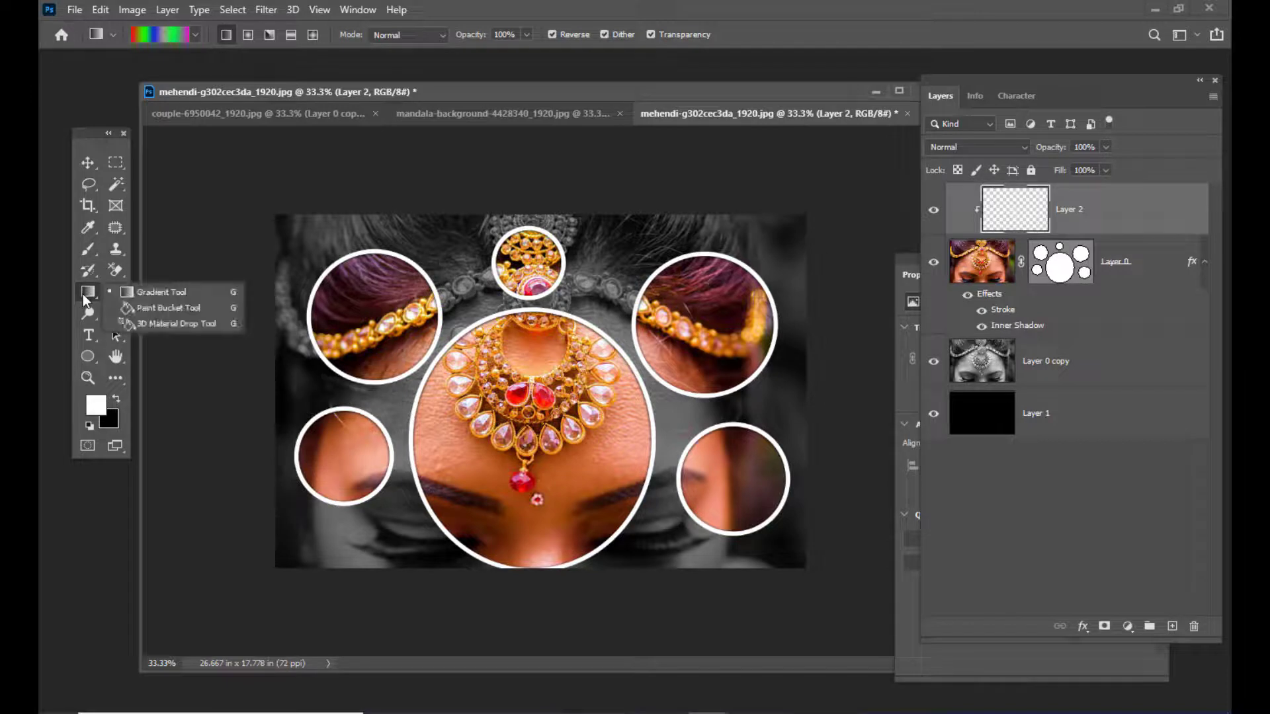
click(129, 296)
click(166, 34)
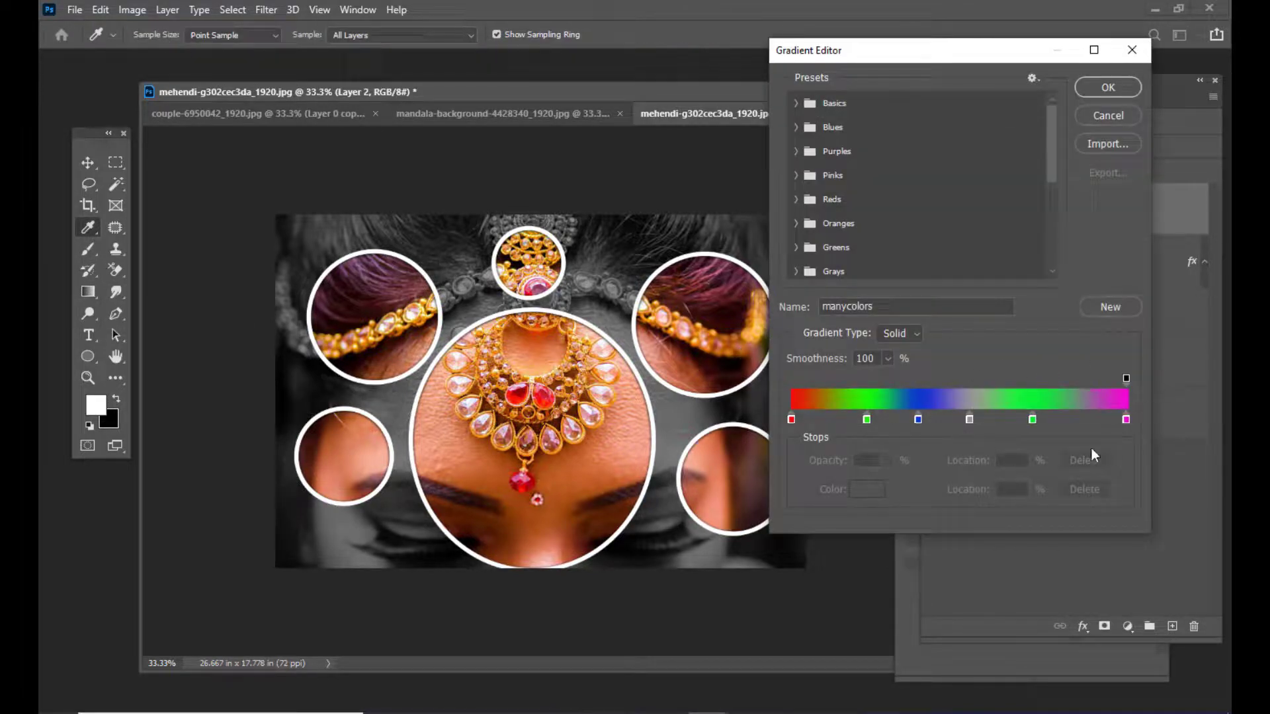
click(1107, 88)
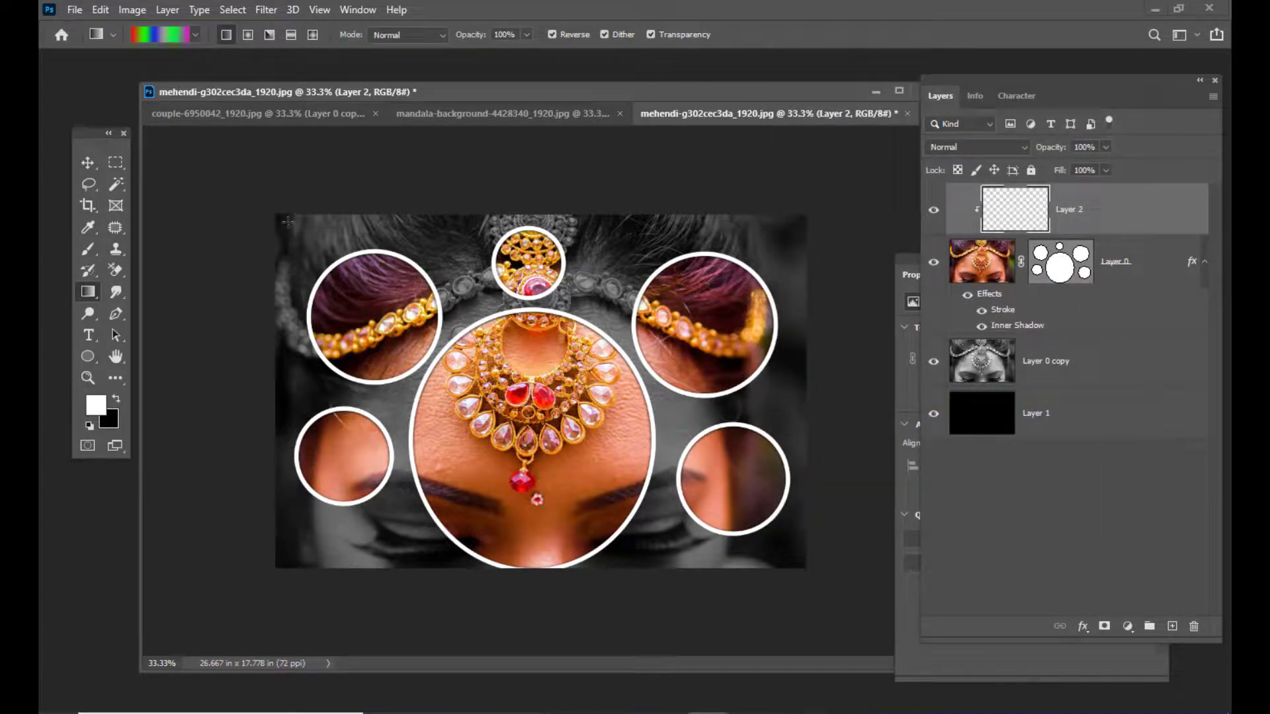
drag(288, 222, 811, 570)
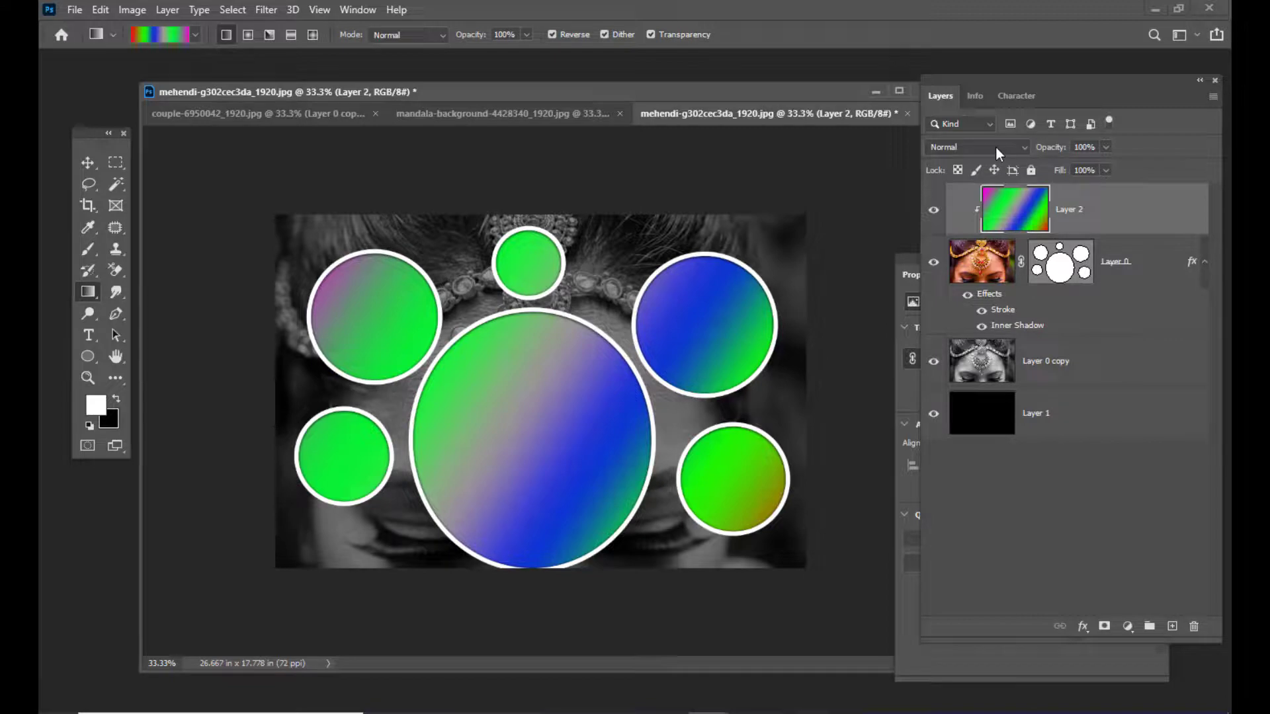
Try the Overlay blend mode on the clipped gradient layer and return it to Normal.
drag(1020, 76, 1004, 78)
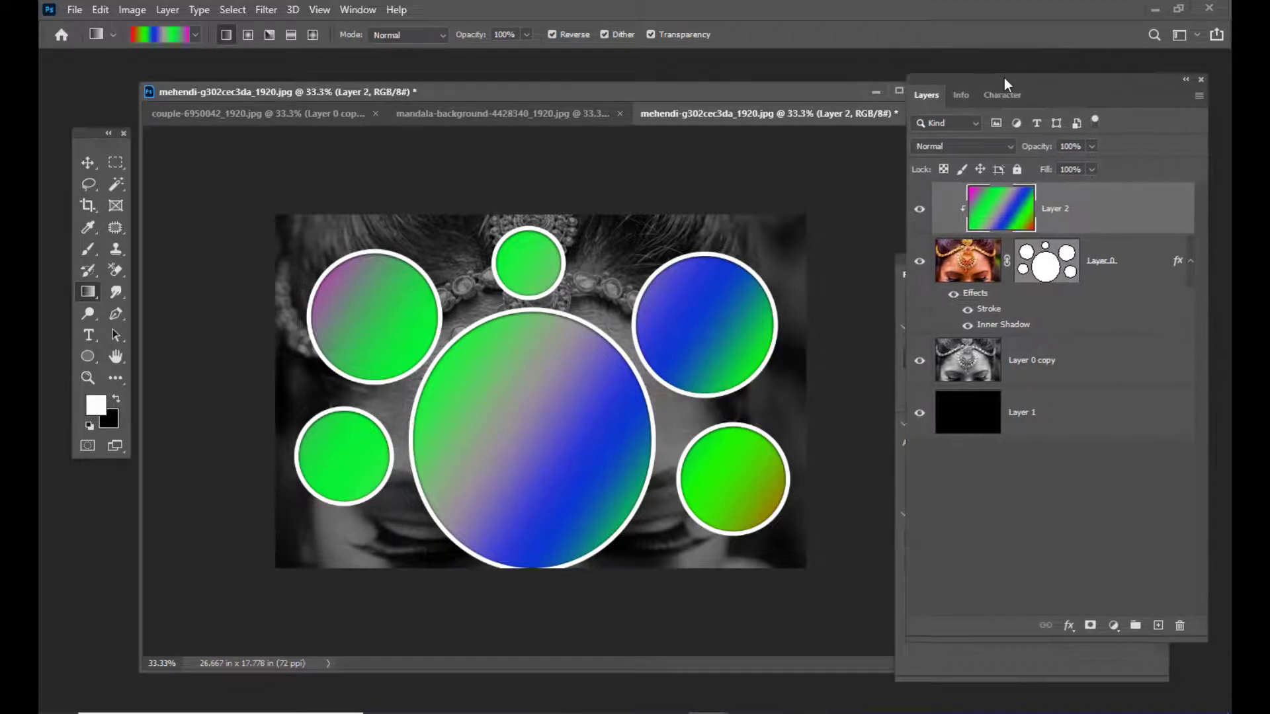
click(975, 147)
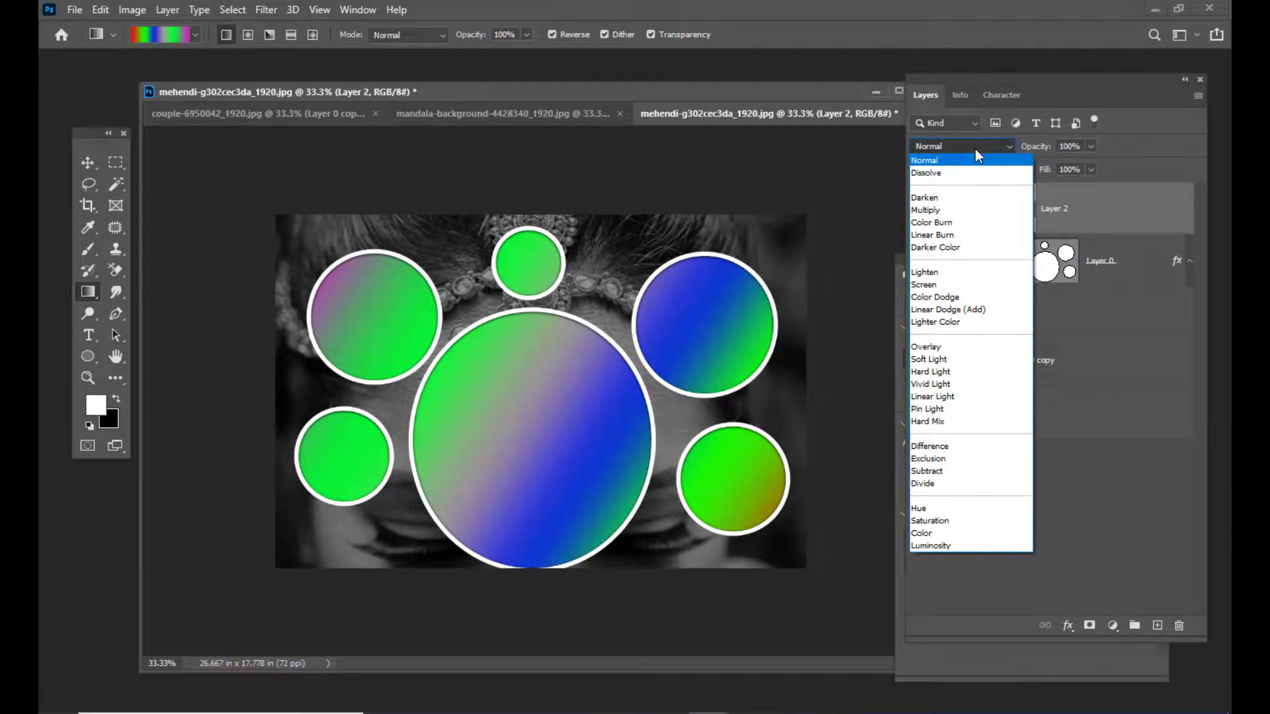
click(971, 346)
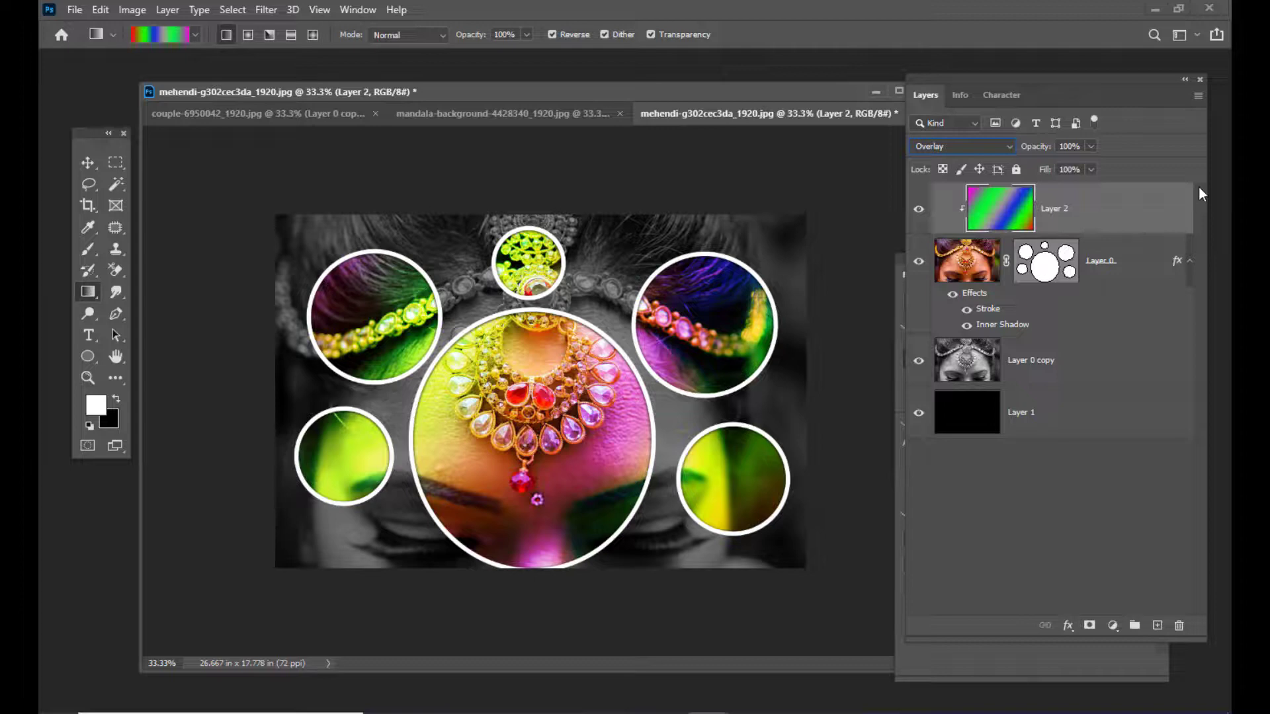
click(971, 152)
click(966, 160)
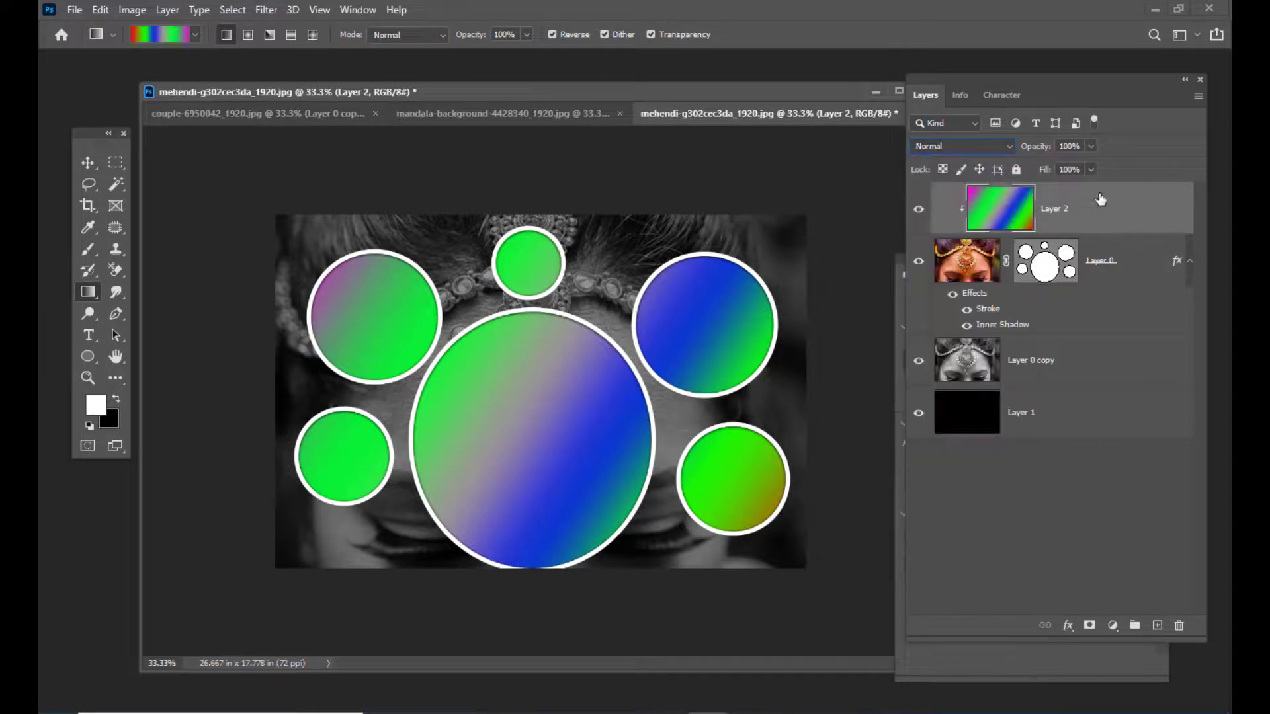
Delete the gradient Layer 2 and clear the layer style from Layer 0.
click(1179, 625)
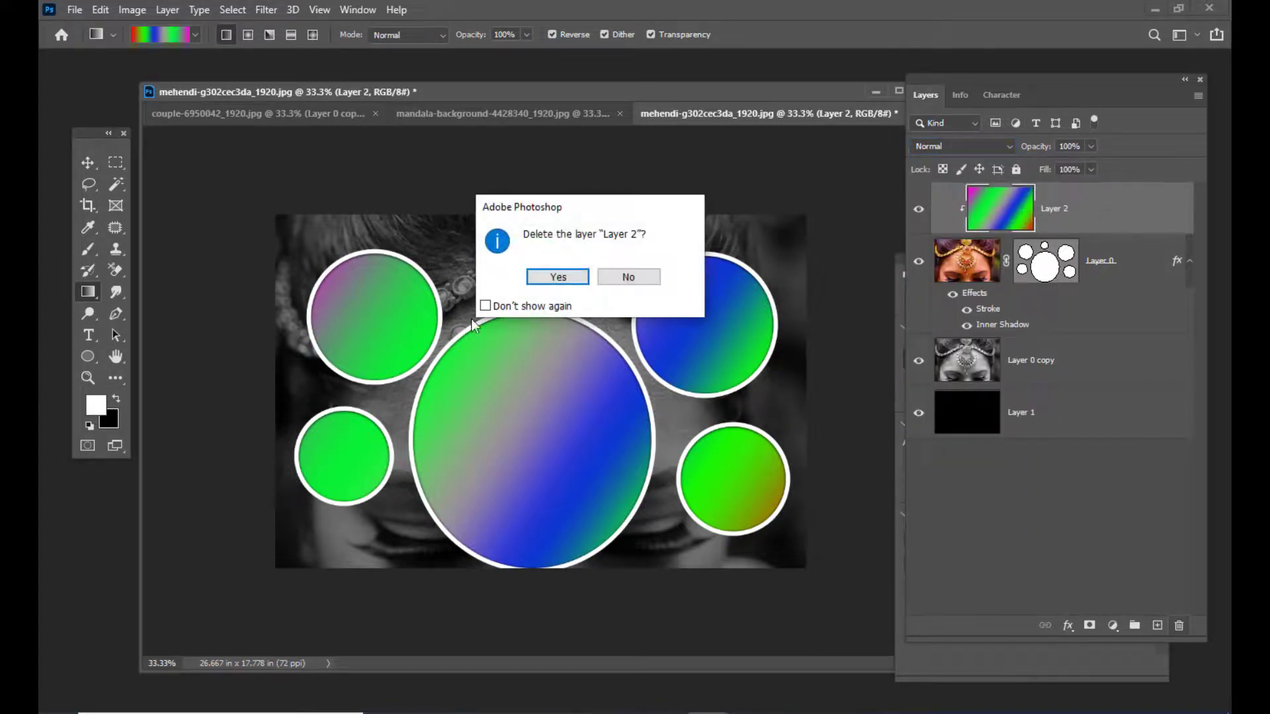
click(565, 277)
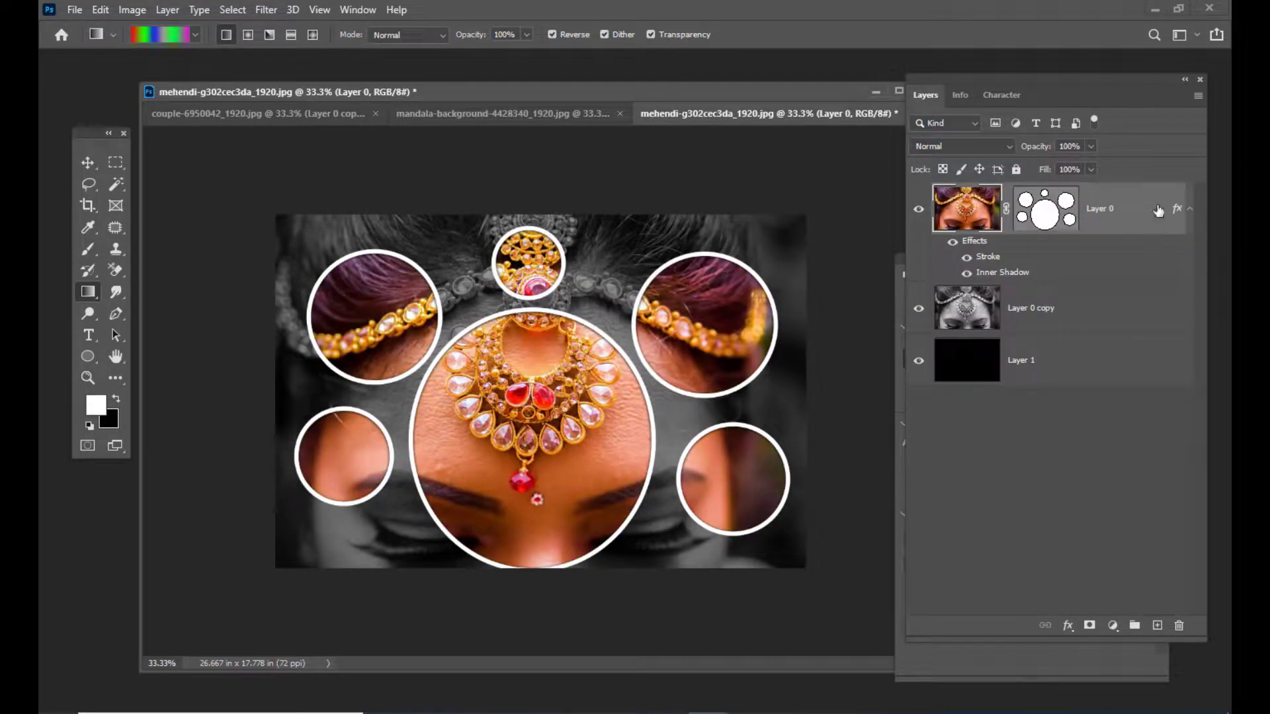
right_click(984, 255)
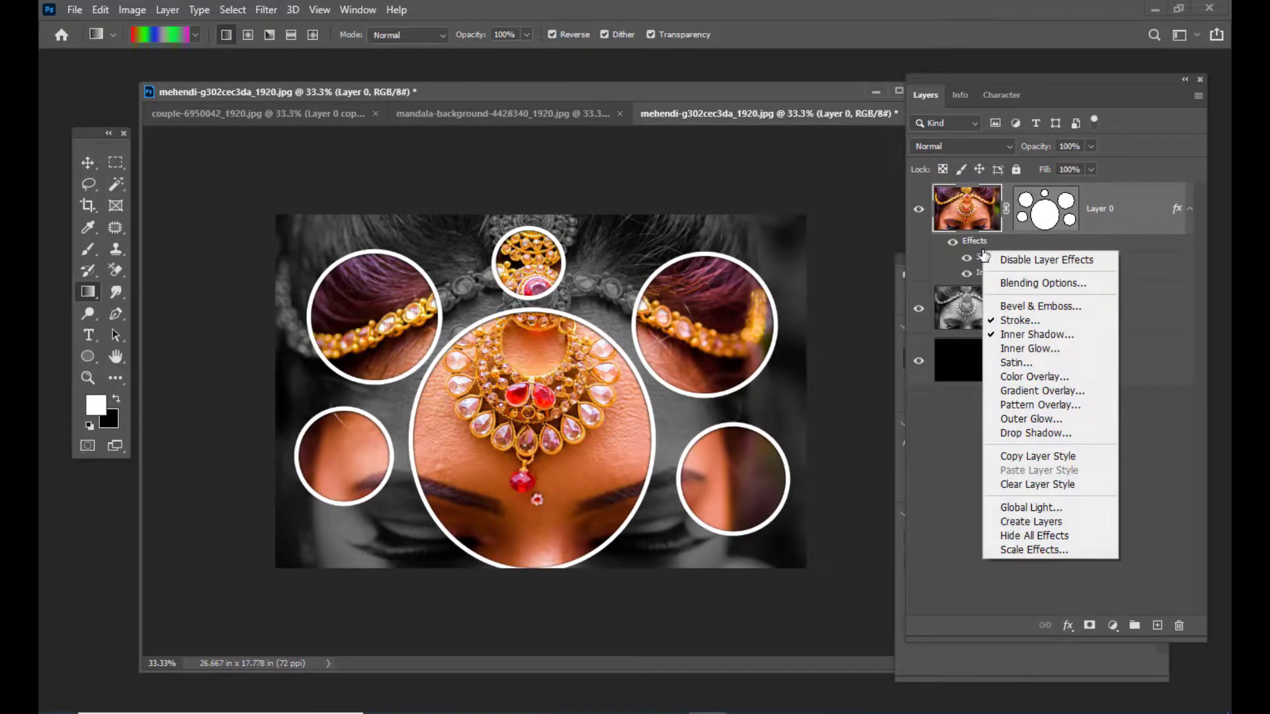
click(1062, 486)
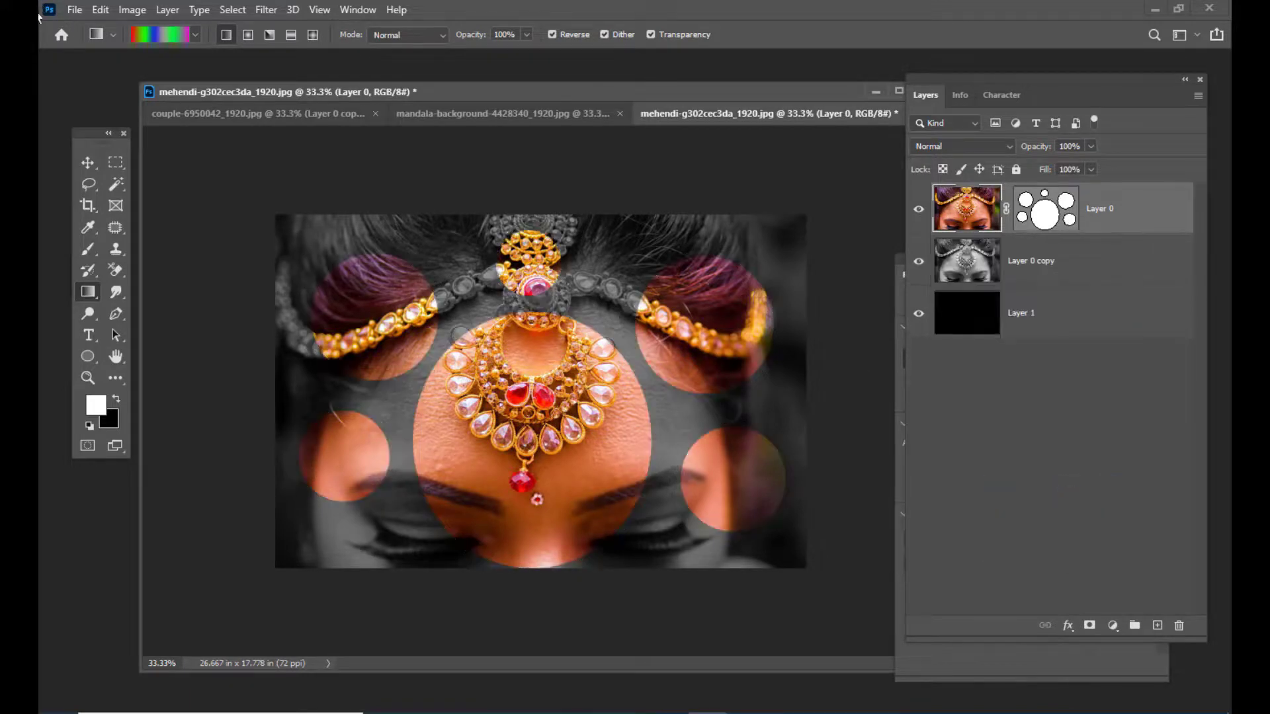
Rasterize the vector mask of Layer 0 into a pixel layer mask.
click(1056, 210)
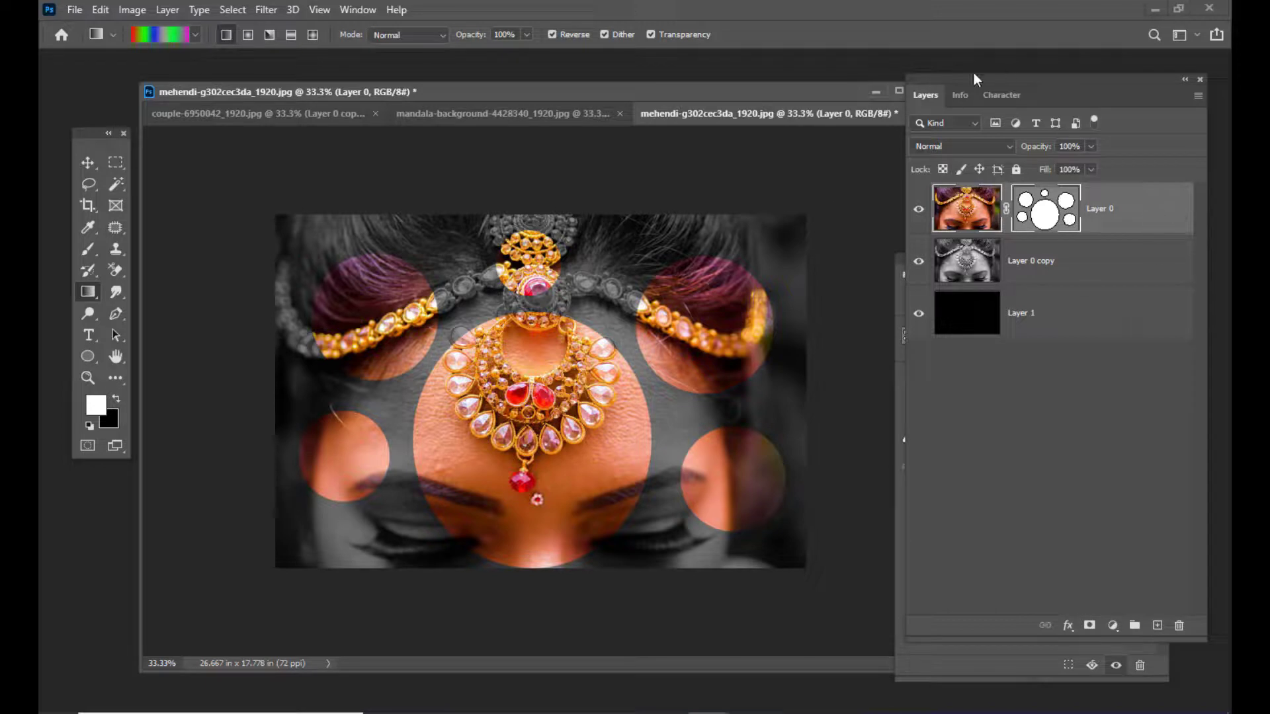
drag(973, 78, 1013, 75)
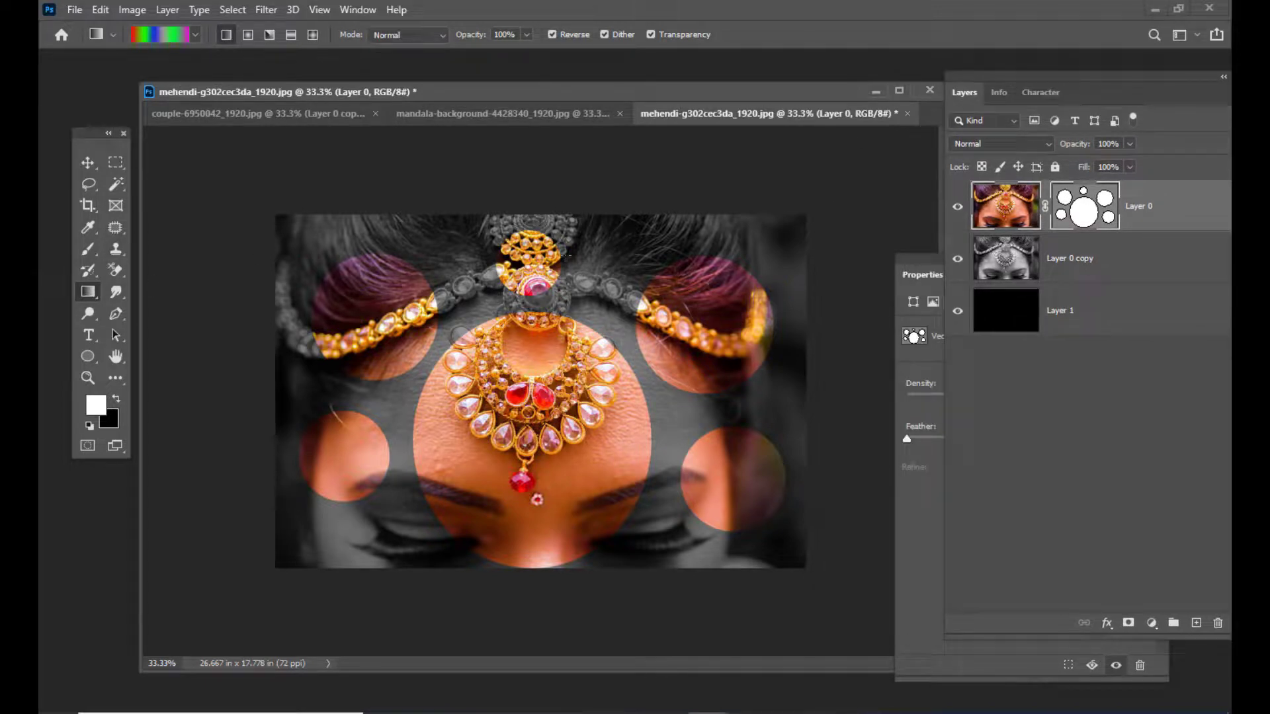
click(1095, 201)
click(1104, 220)
drag(1093, 86, 1017, 87)
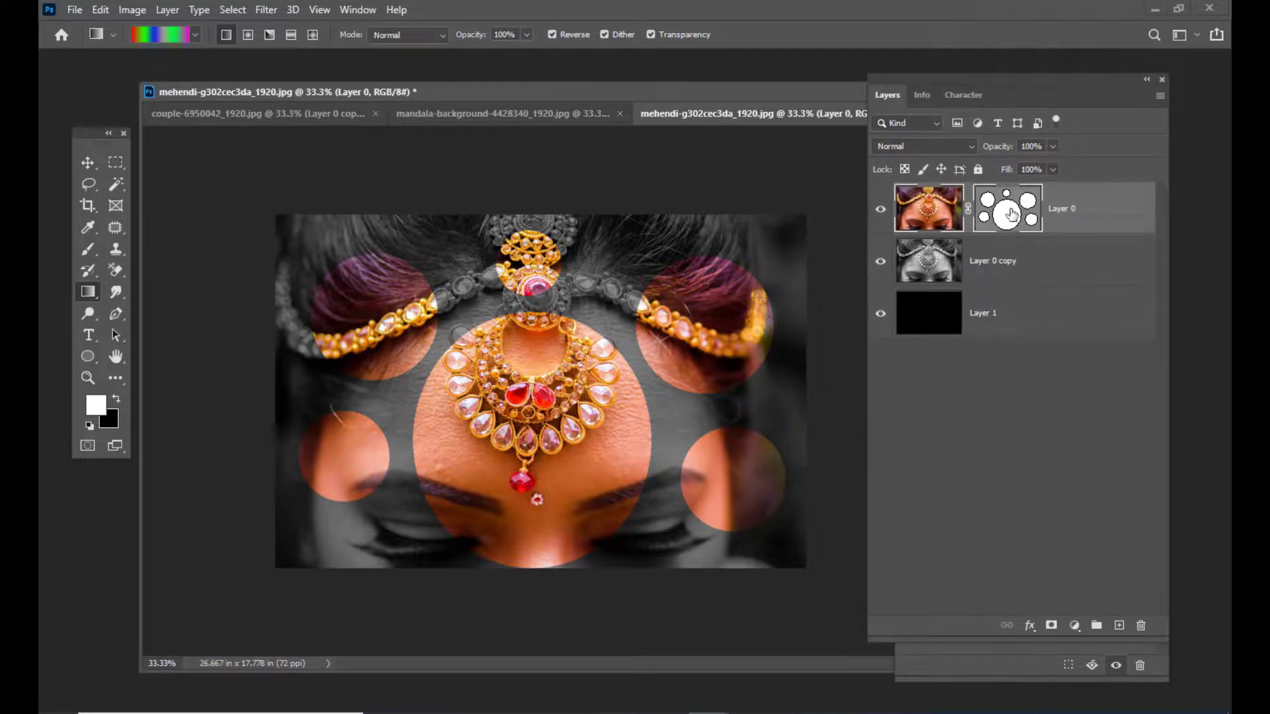
right_click(1031, 216)
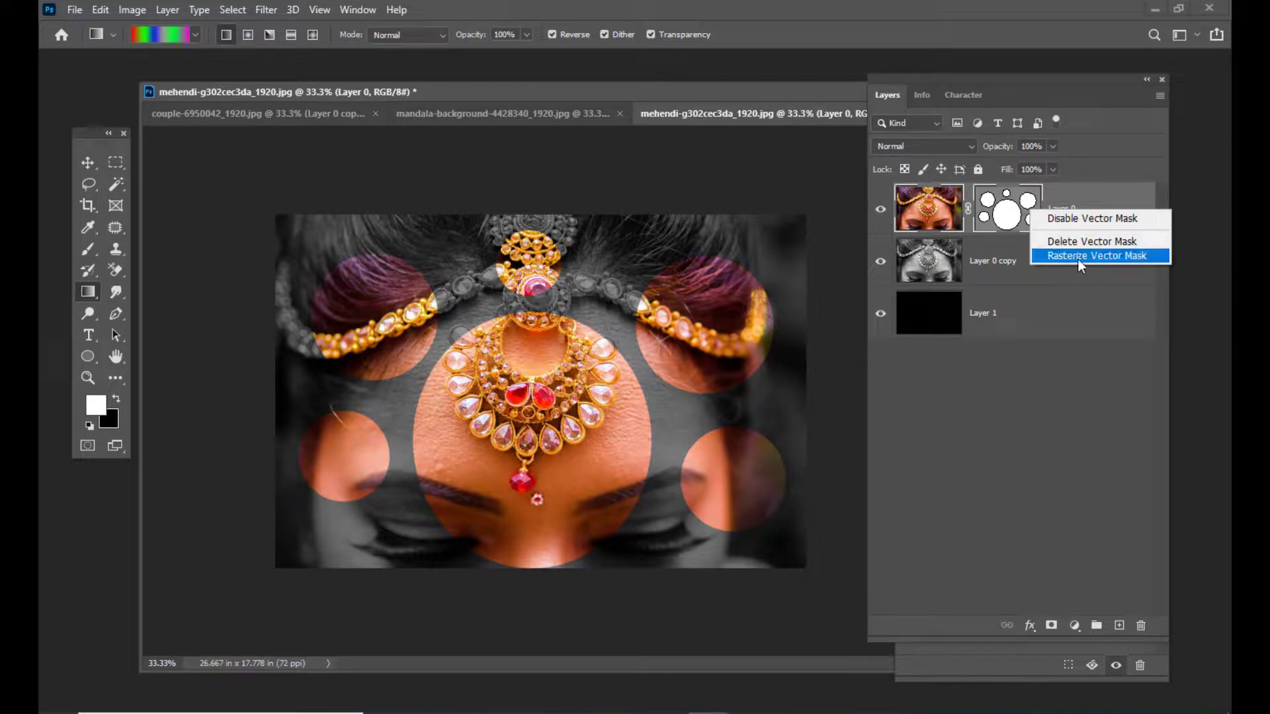
click(1103, 263)
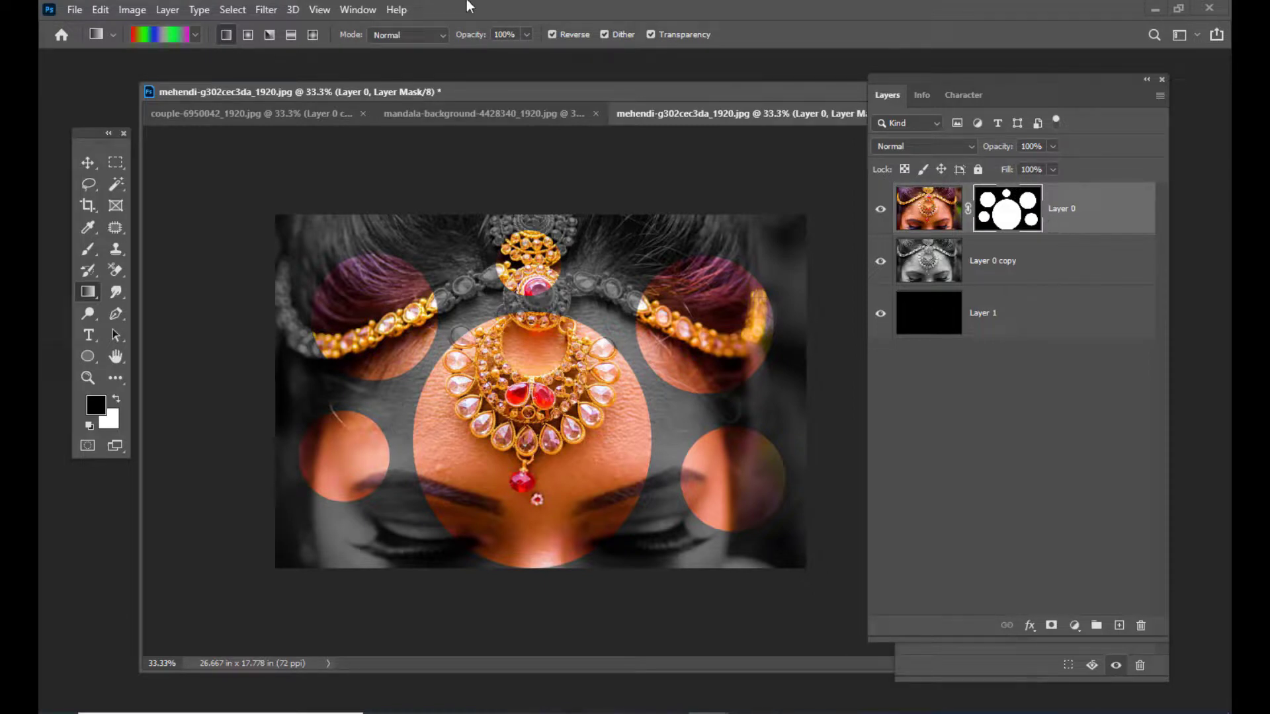
Activate the Brush tool and choose the pbbymef13 brush preset at 3500 px for the layer mask.
click(87, 248)
right_click(88, 248)
click(157, 251)
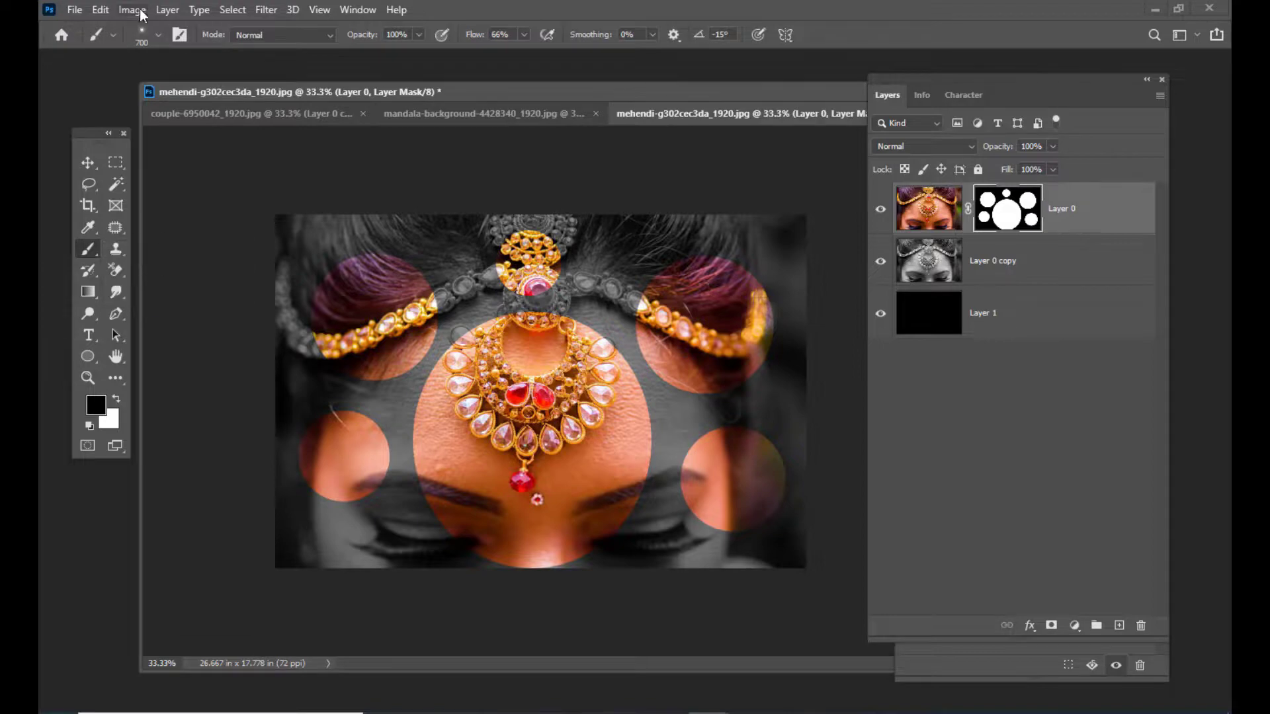
click(146, 38)
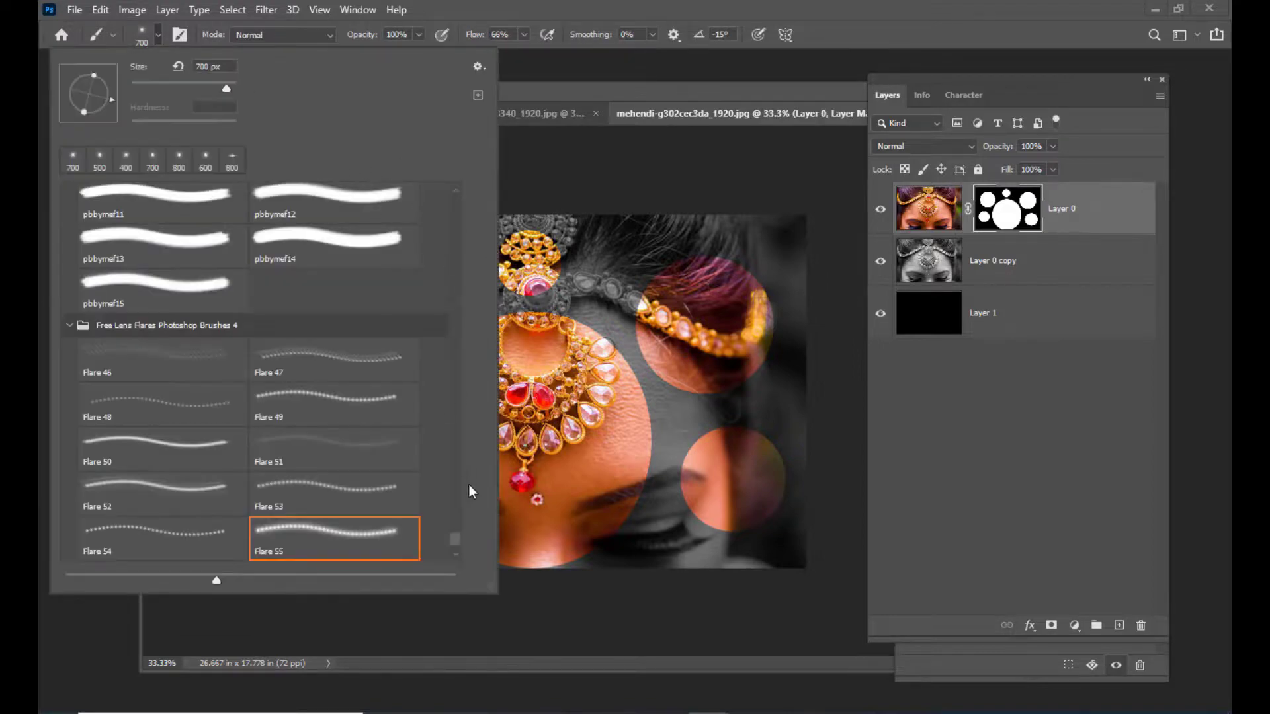
click(161, 242)
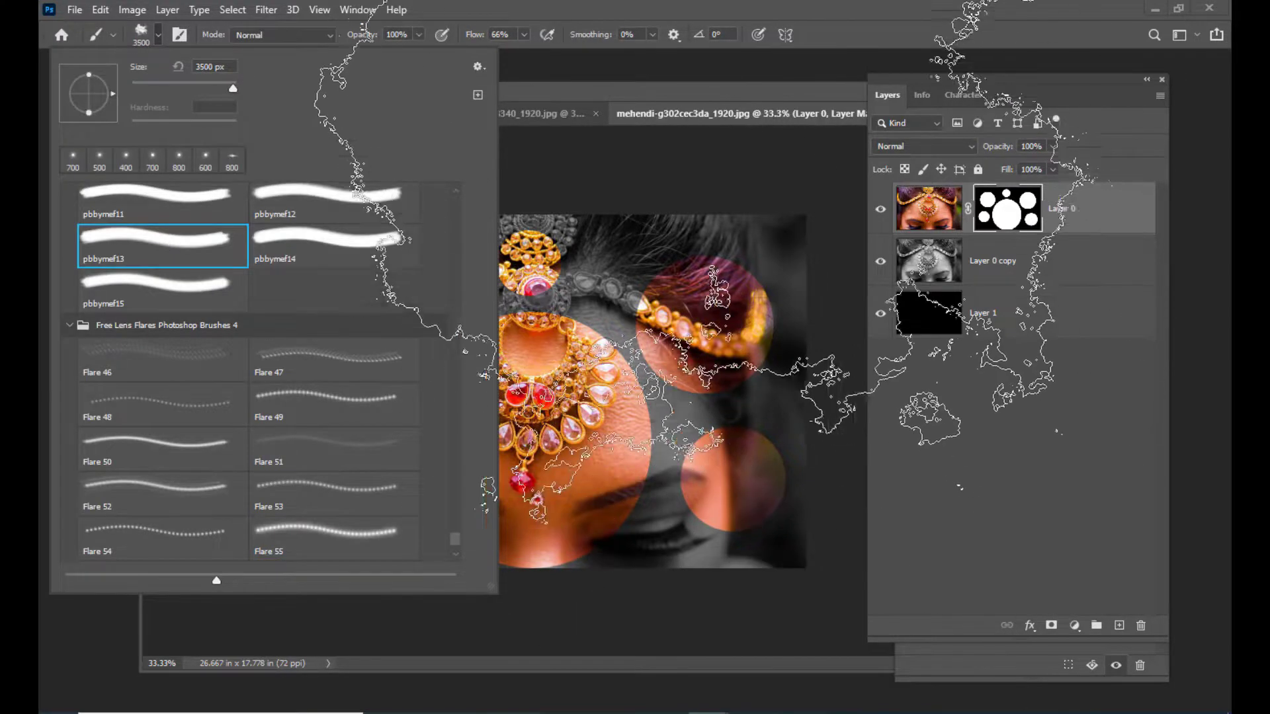
Choose the Stipple 12 pixels preset from Natural Brushes for painting on the Layer 0 mask.
click(593, 84)
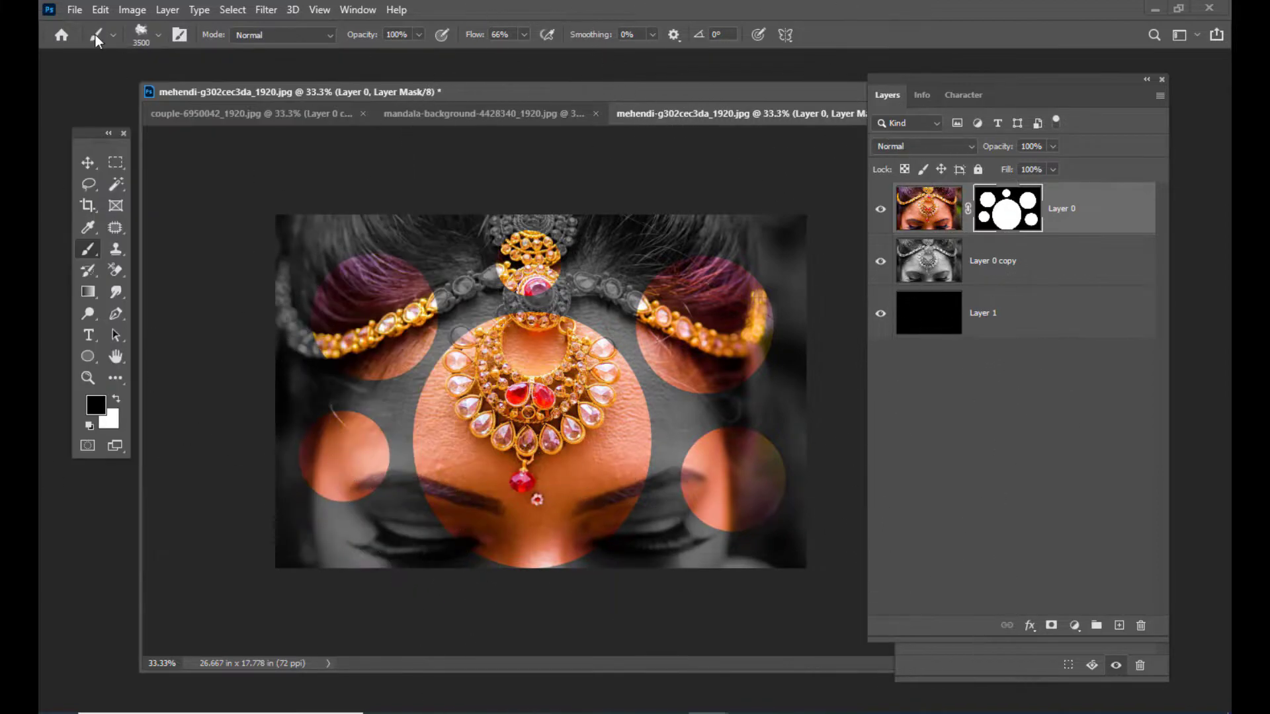
click(145, 38)
drag(454, 540, 444, 234)
scroll(445, 233, up, 2)
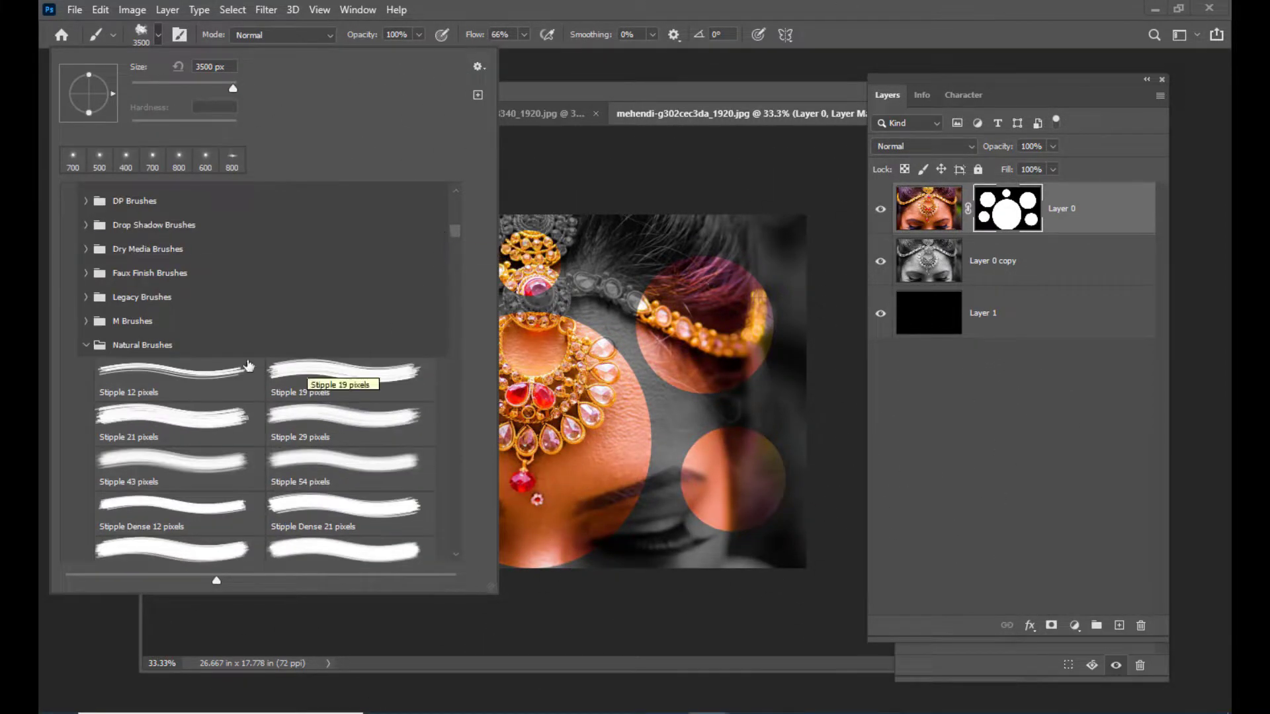
click(184, 376)
drag(614, 99, 619, 97)
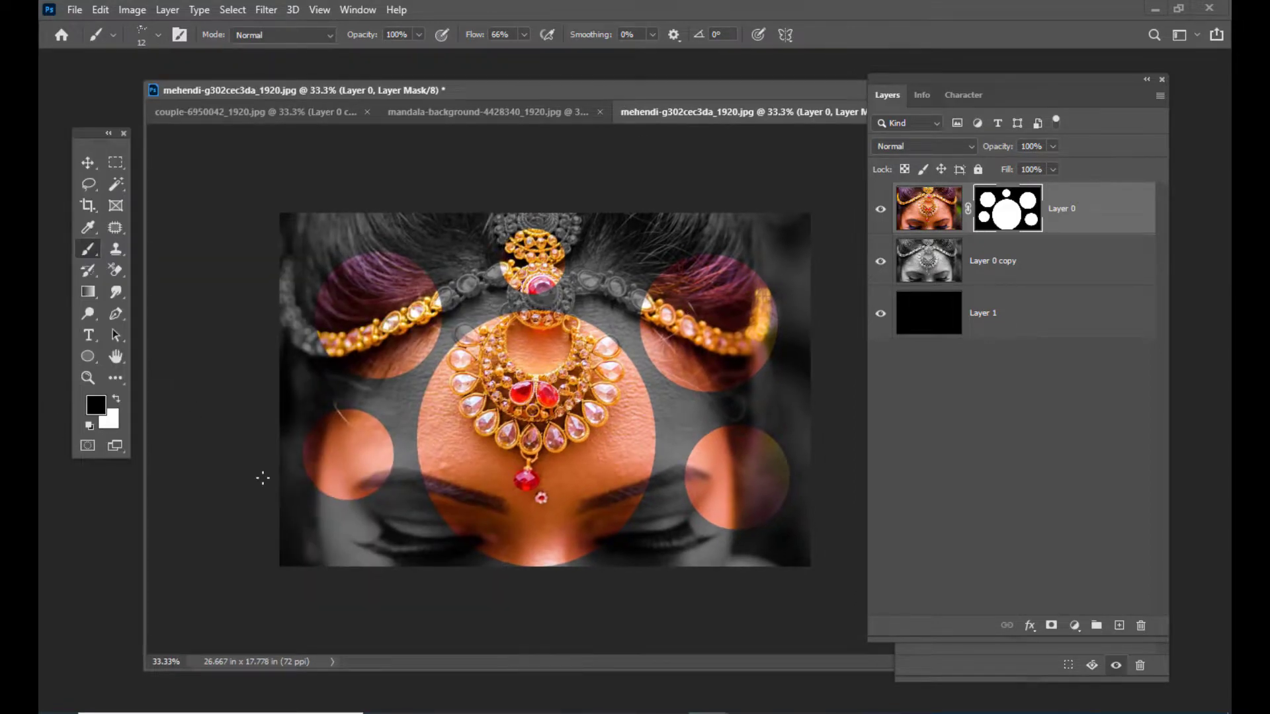
Paint white stipple strokes at 175 px on the Layer 0 mask around the circle edges, revealing more of the color photo.
key(x)
key(bracketright)
key(bracketright)
key(bracketright)
key(bracketright)
key(bracketright)
key(bracketright)
drag(676, 412, 669, 417)
drag(781, 255, 661, 264)
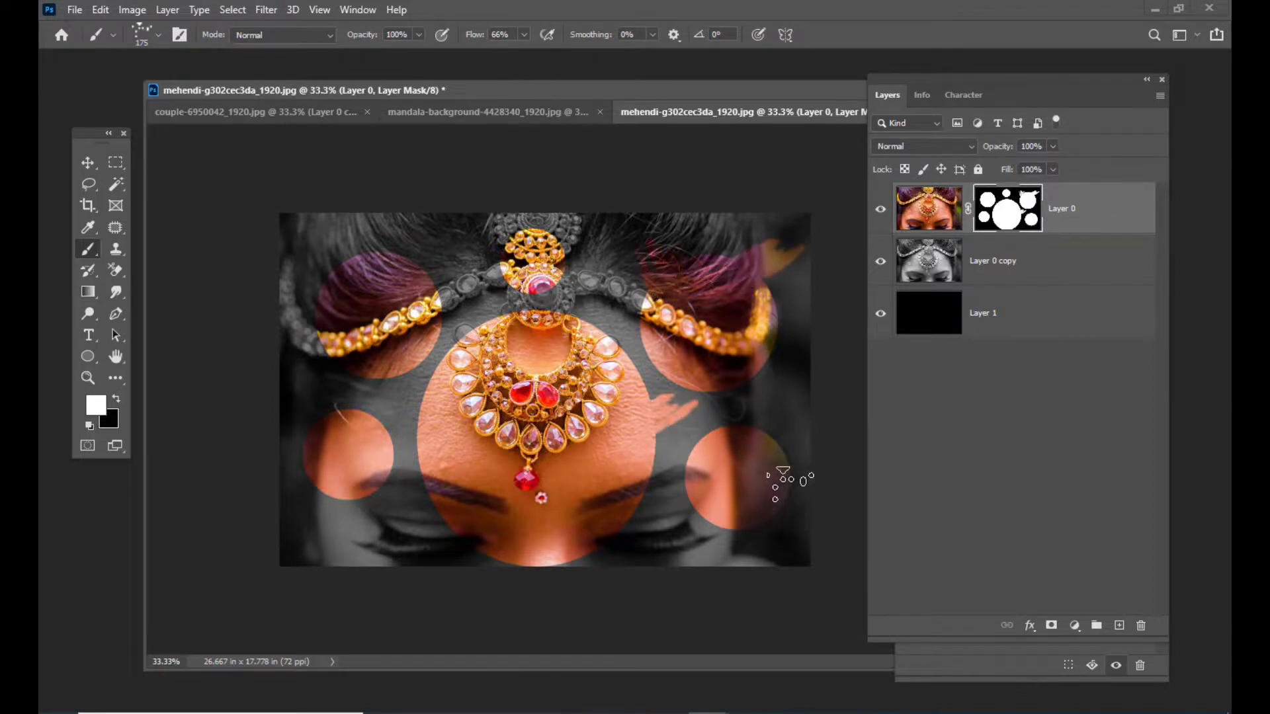
mouse_move(790, 436)
mouse_down()
mouse_move(783, 425)
mouse_move(779, 440)
mouse_up()
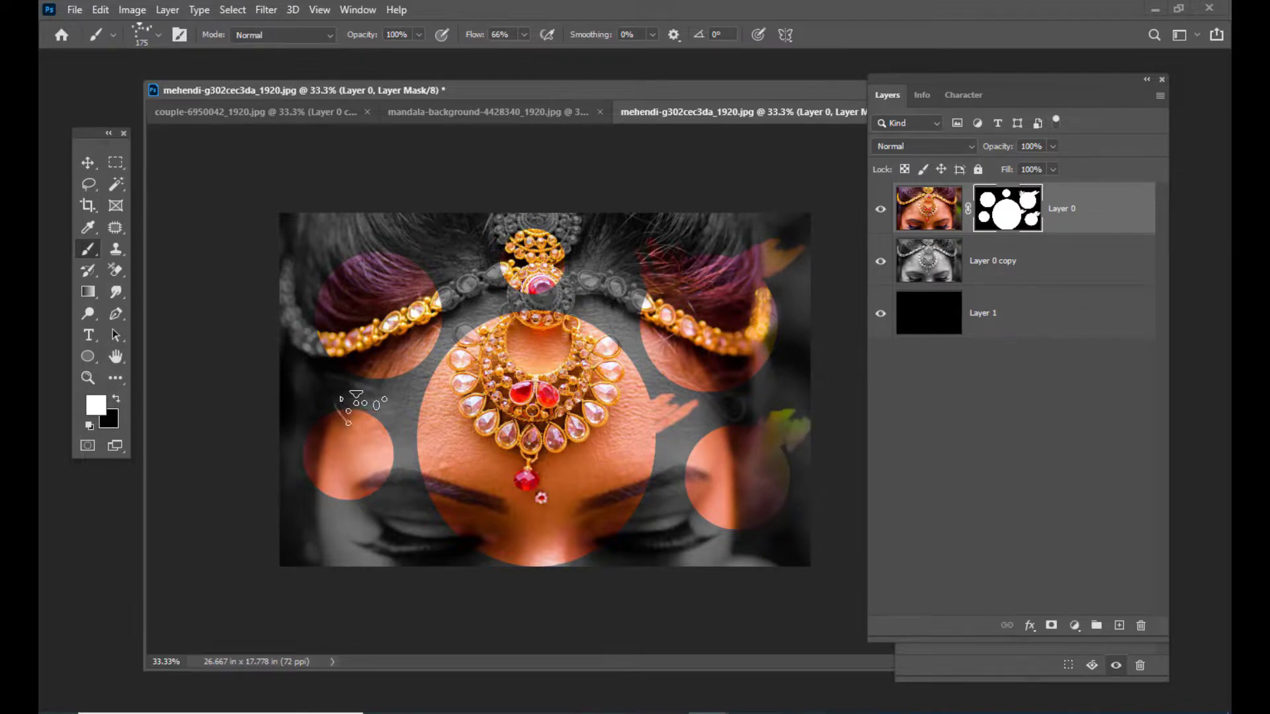
mouse_move(360, 407)
mouse_down()
mouse_move(397, 414)
mouse_move(339, 509)
mouse_move(327, 489)
mouse_move(344, 420)
mouse_up()
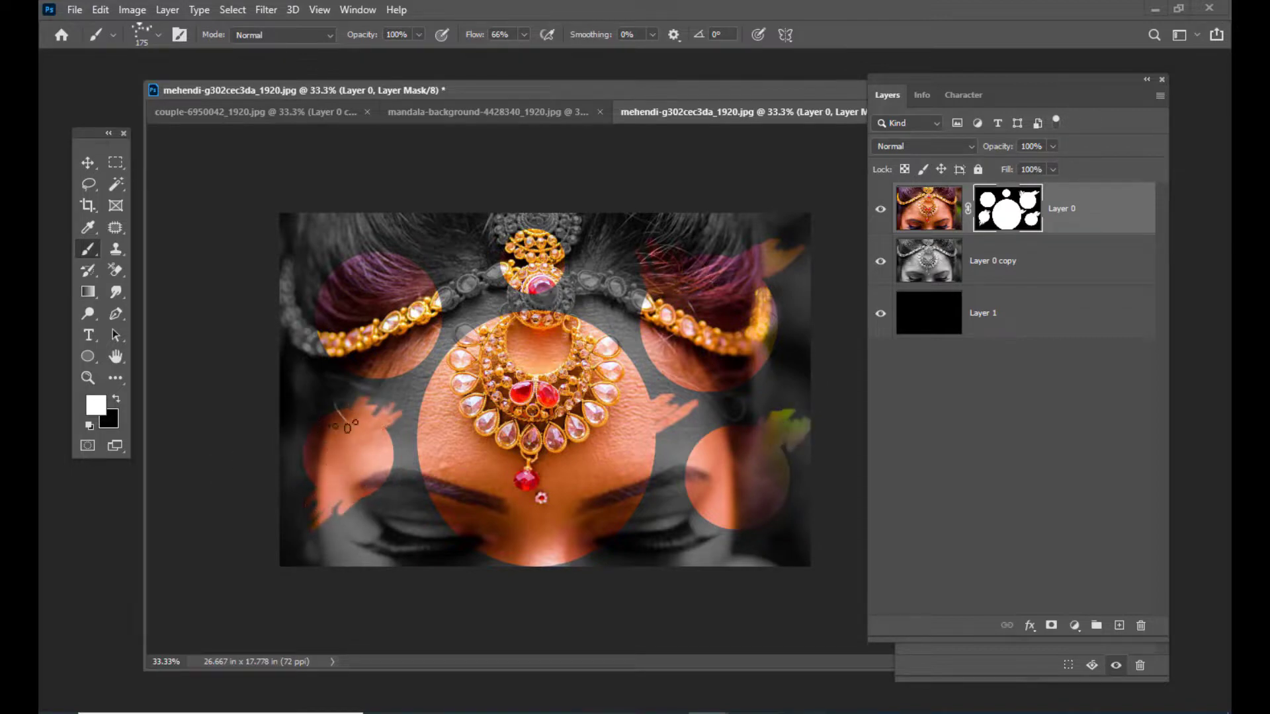
drag(344, 301, 308, 341)
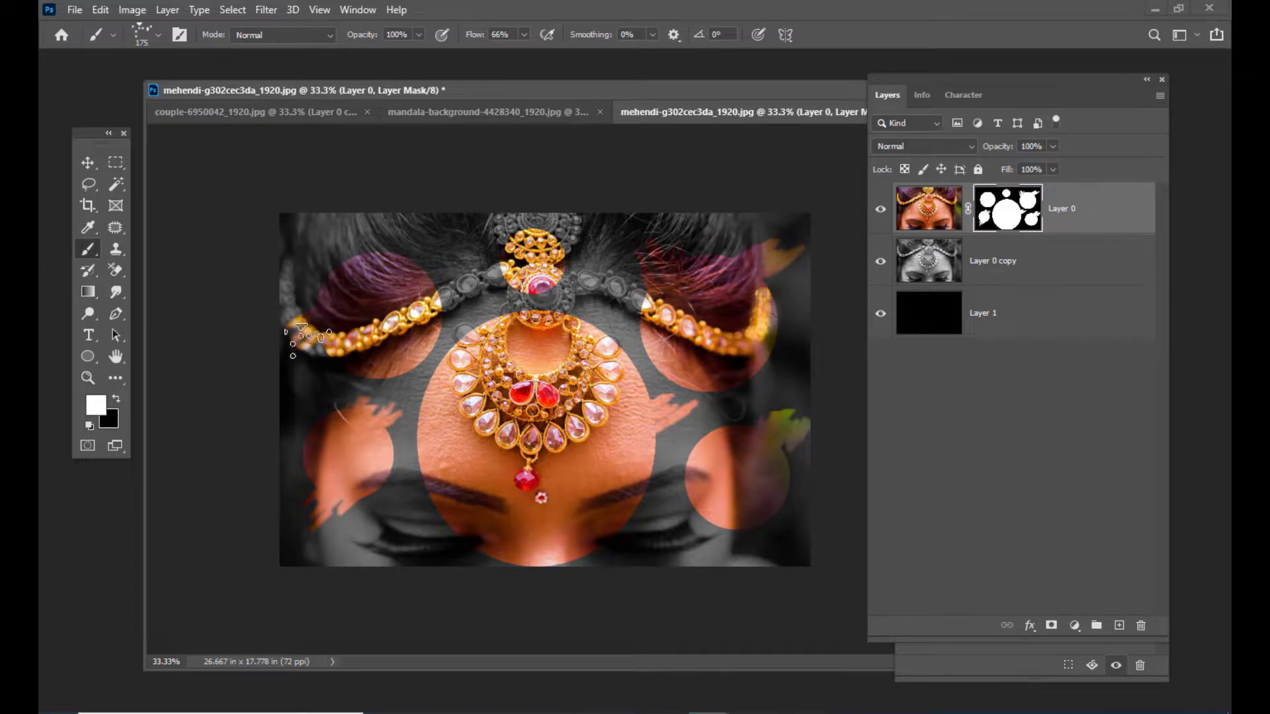
drag(444, 253, 434, 261)
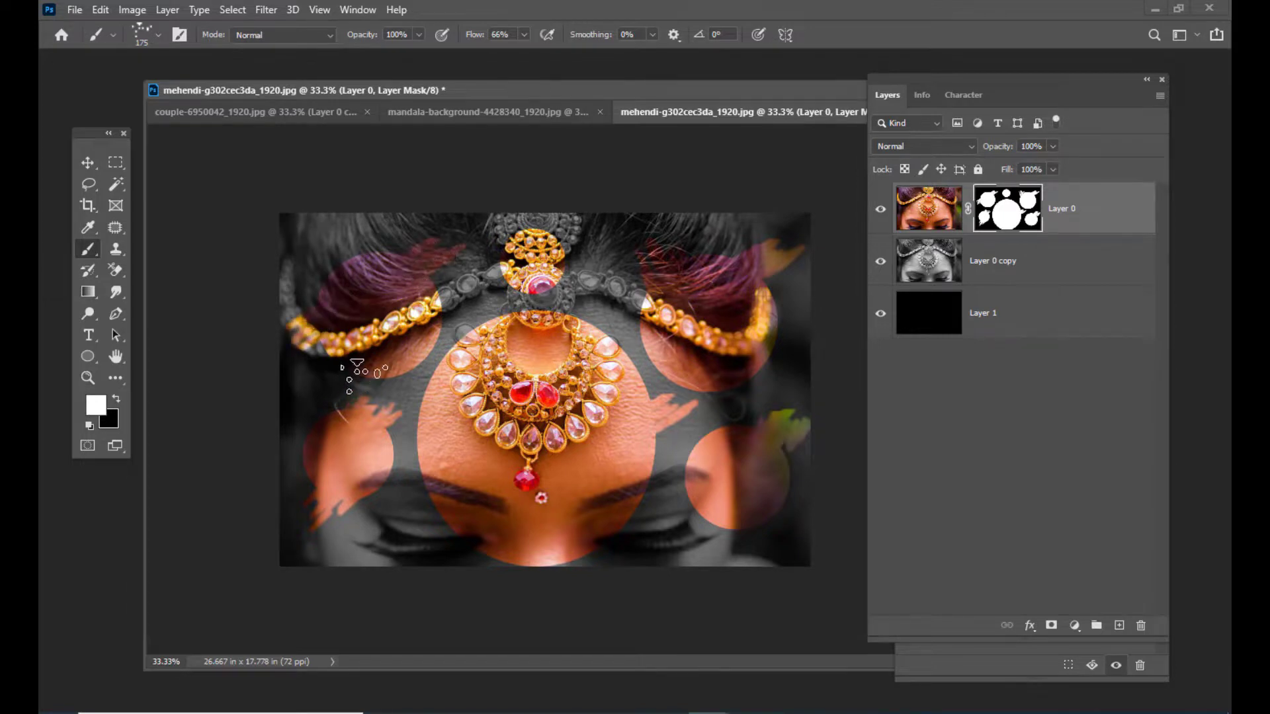
Switch the brush to the Azalea preset from the special effect flower brushes.
click(142, 32)
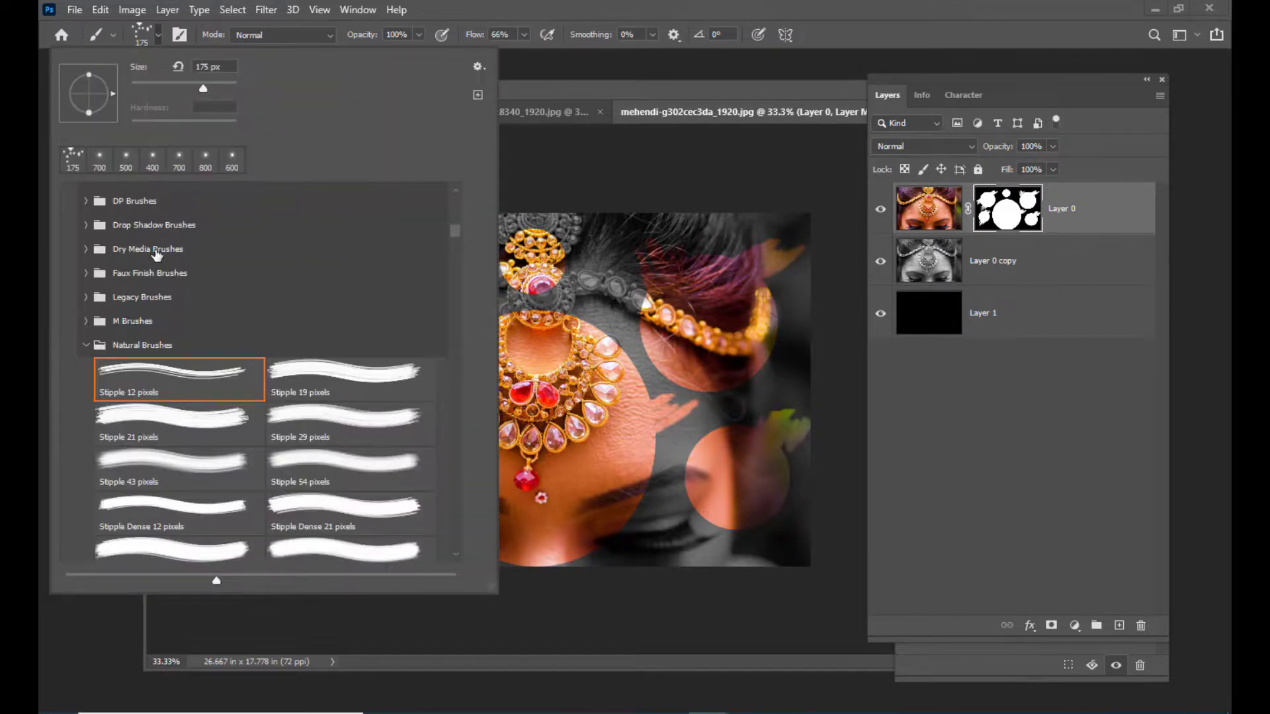
click(86, 344)
scroll(292, 312, down, 3)
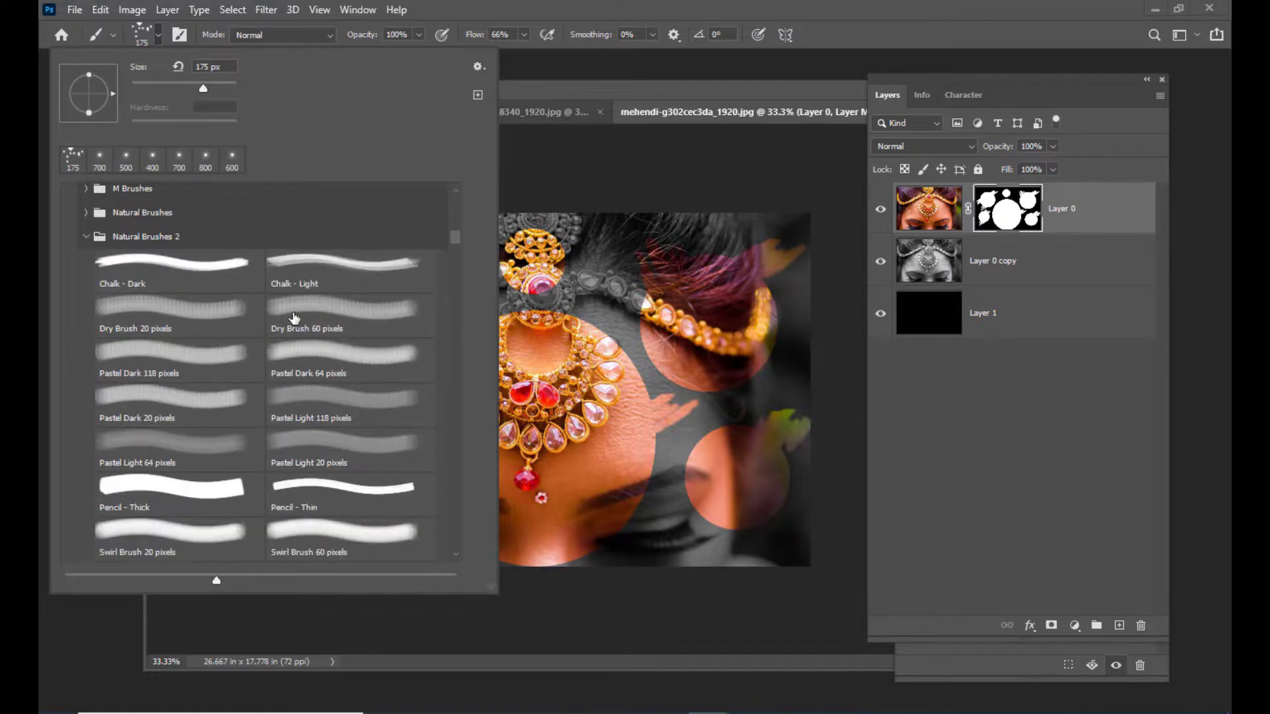
scroll(295, 317, down, 3)
mouse_move(463, 268)
mouse_down()
mouse_move(441, 410)
mouse_move(443, 256)
mouse_up()
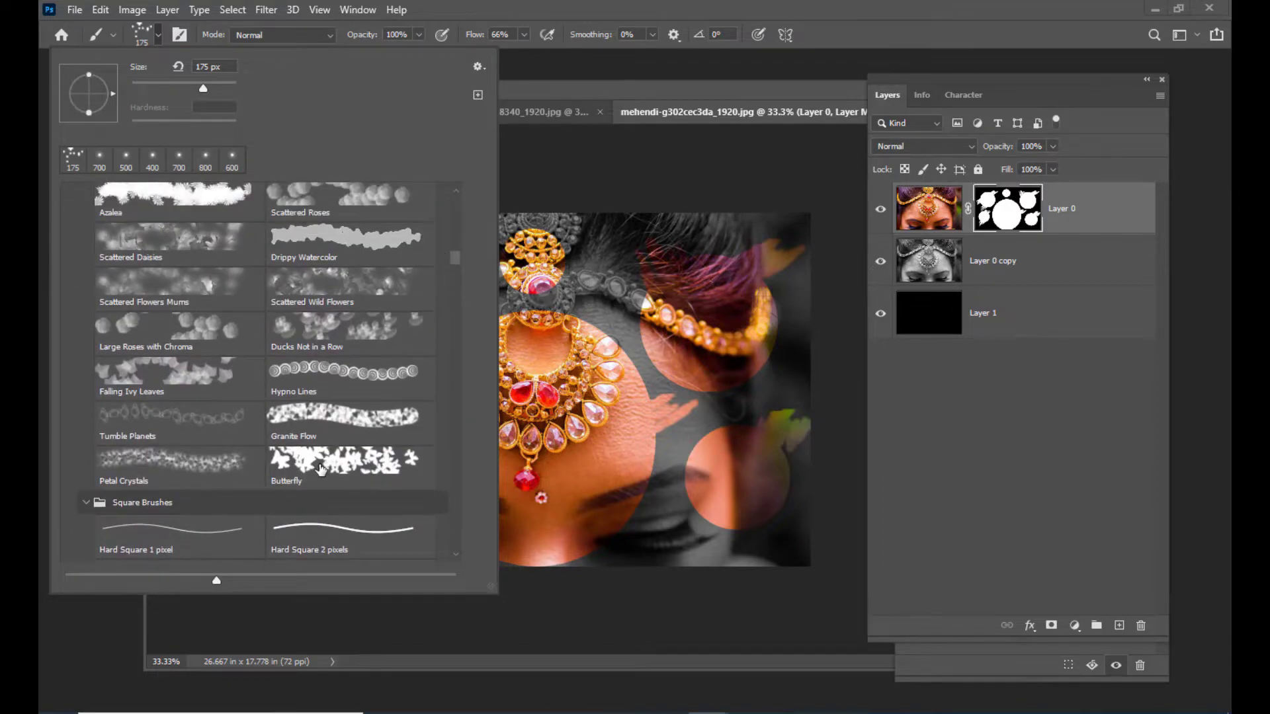
click(320, 470)
click(147, 200)
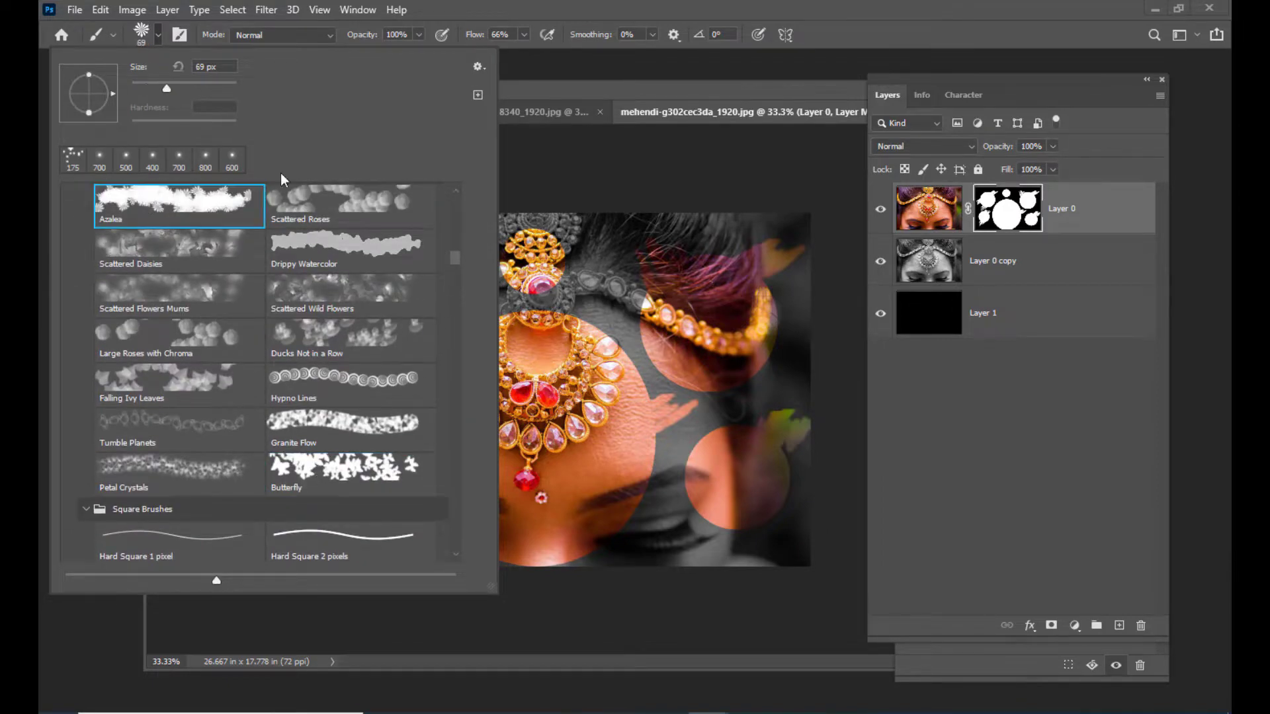
click(611, 91)
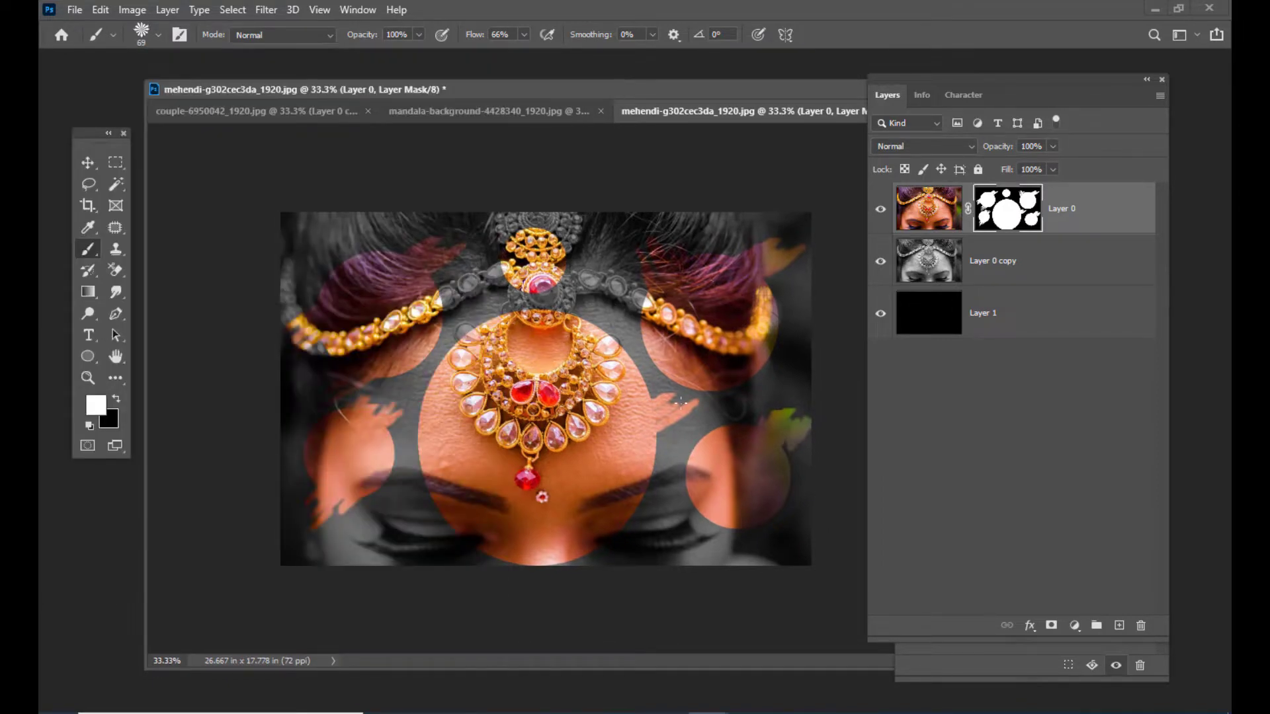
Try a 1100 px Azalea dab on the Layer 0 mask around the head jewelry.
key(bracketright)
key(bracketright)
key(bracketright)
key(bracketright)
key(bracketright)
key(bracketright)
key(bracketright)
key(bracketright)
key(bracketright)
key(bracketright)
key(bracketright)
key(bracketright)
key(bracketright)
key(bracketright)
key(bracketright)
click(590, 319)
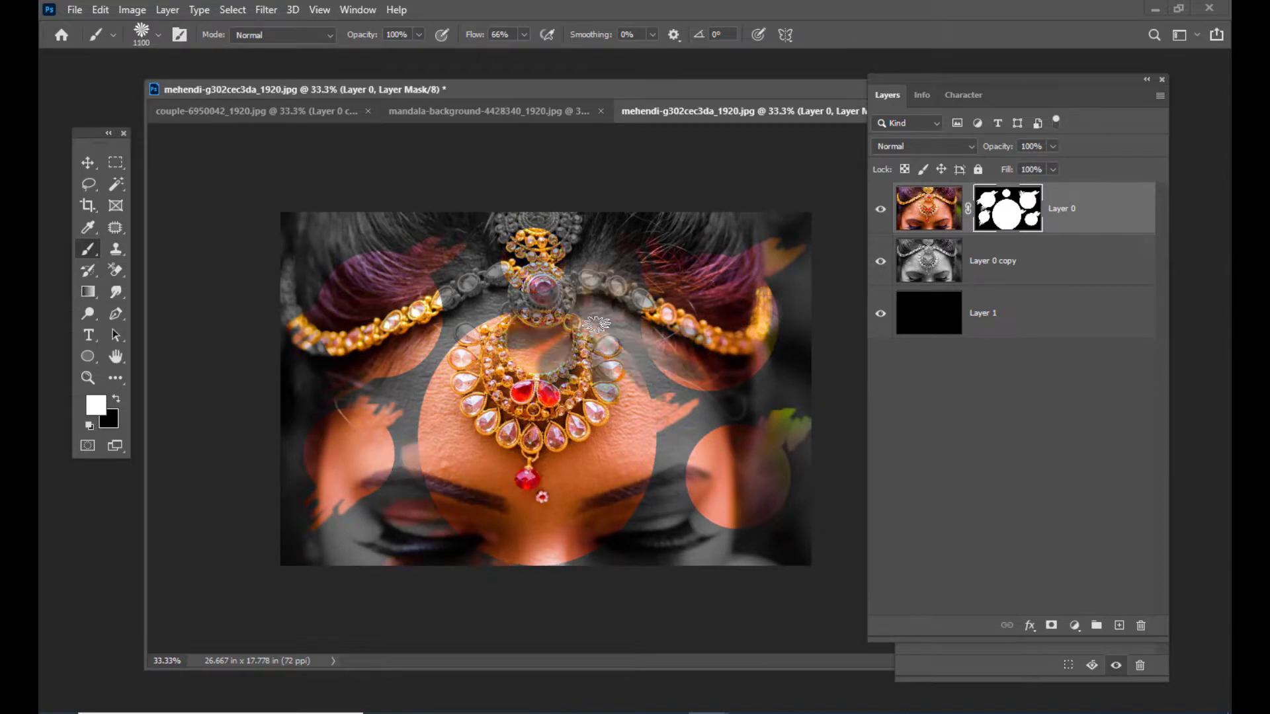
click(635, 260)
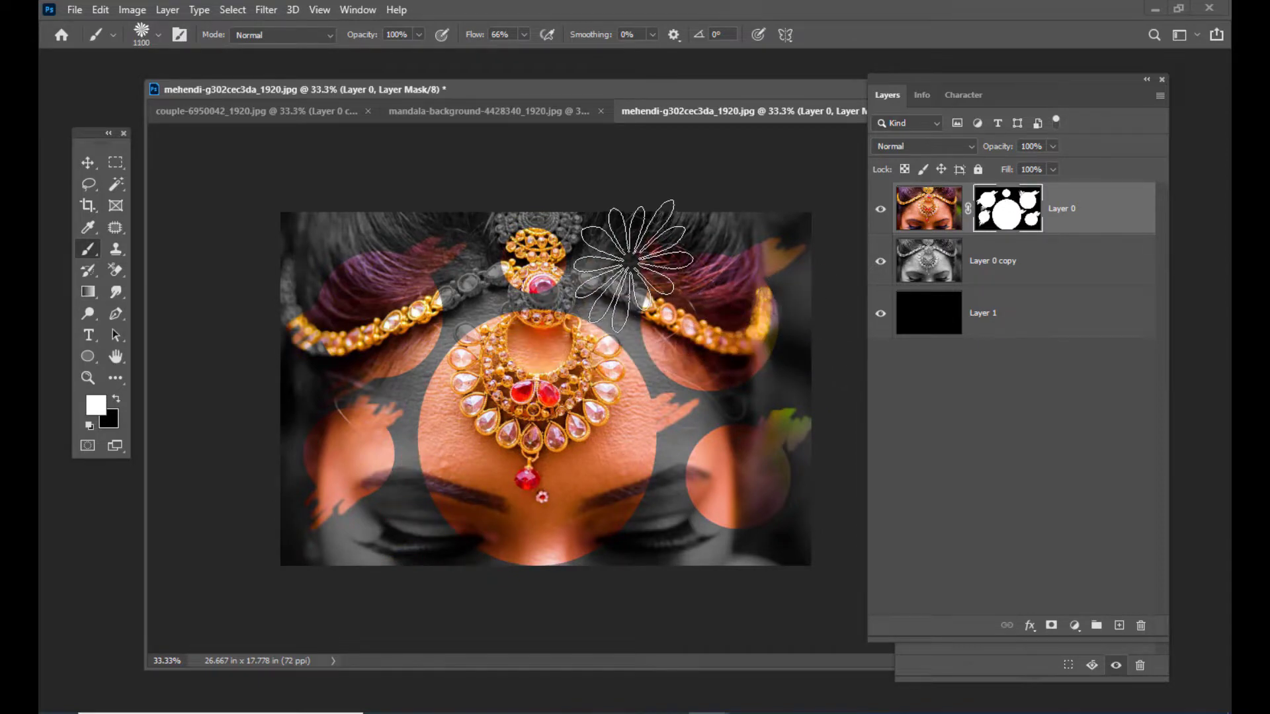
Reduce the Azalea brush to 175 px and paint white dabs on the mask along the large central circle's left edge.
key(bracketleft)
key(bracketleft)
key(bracketleft)
key(bracketleft)
key(bracketleft)
key(bracketleft)
key(bracketleft)
key(bracketleft)
key(bracketleft)
key(bracketleft)
key(bracketleft)
key(bracketleft)
key(bracketleft)
key(bracketleft)
key(bracketleft)
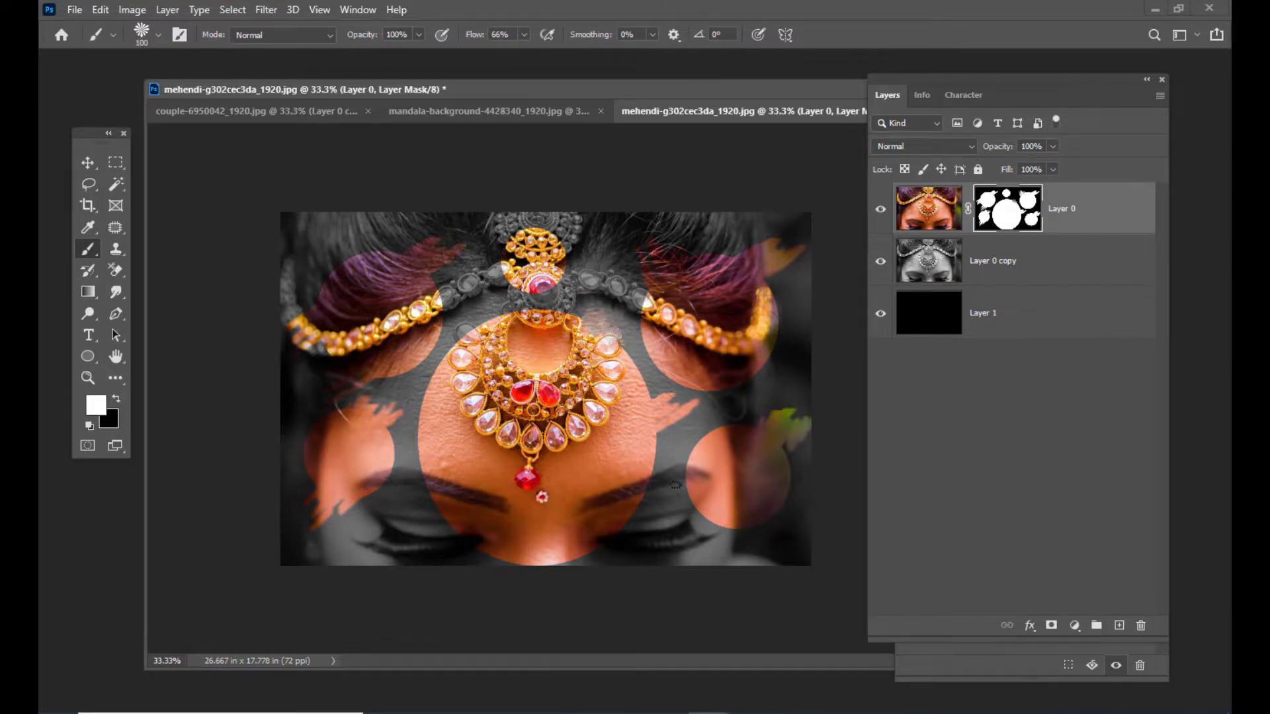
key(bracketright)
key(bracketright)
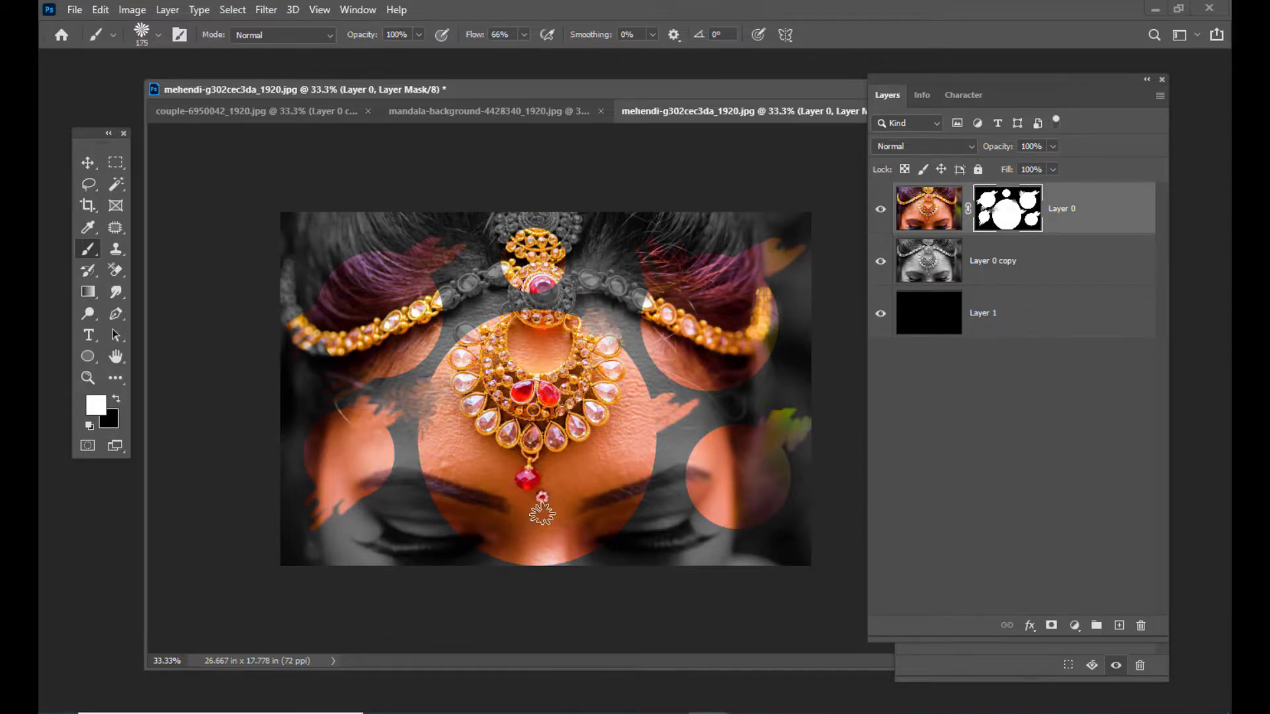
Paint 125 px Azalea dabs on the mask along the large circle's edges beside both eyebrows.
key(bracketleft)
drag(651, 470, 651, 489)
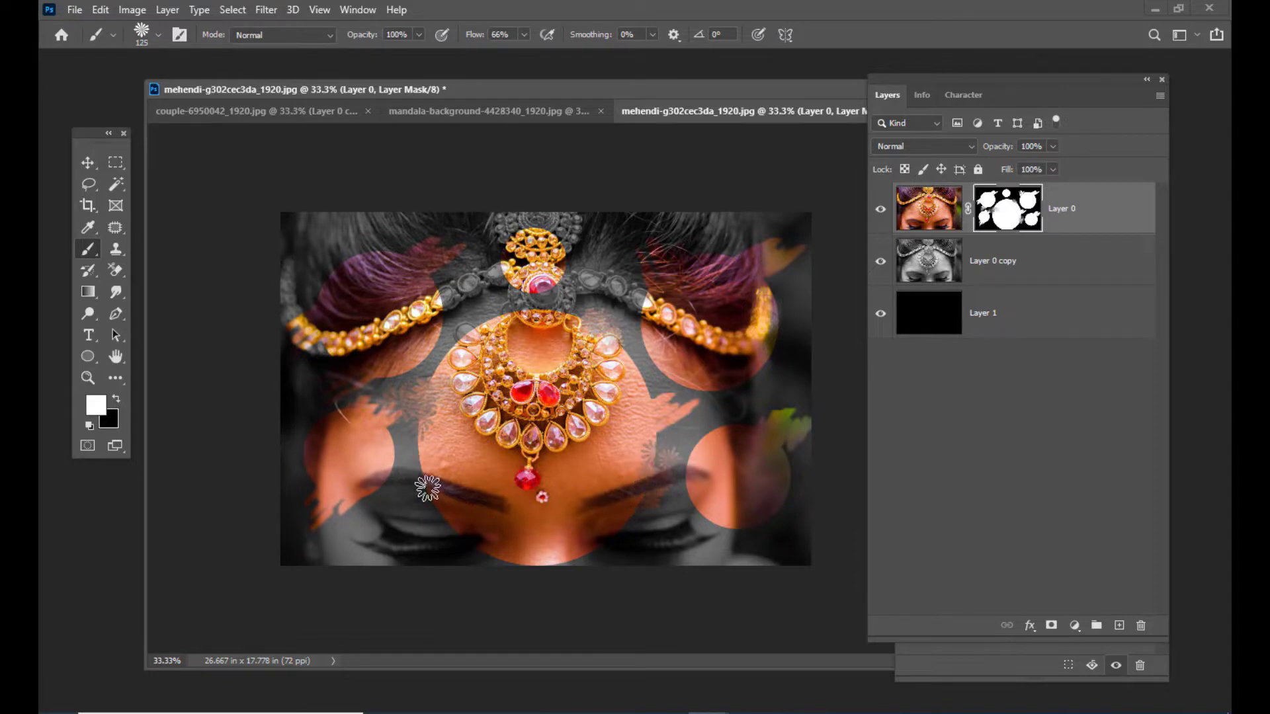
drag(424, 471, 423, 497)
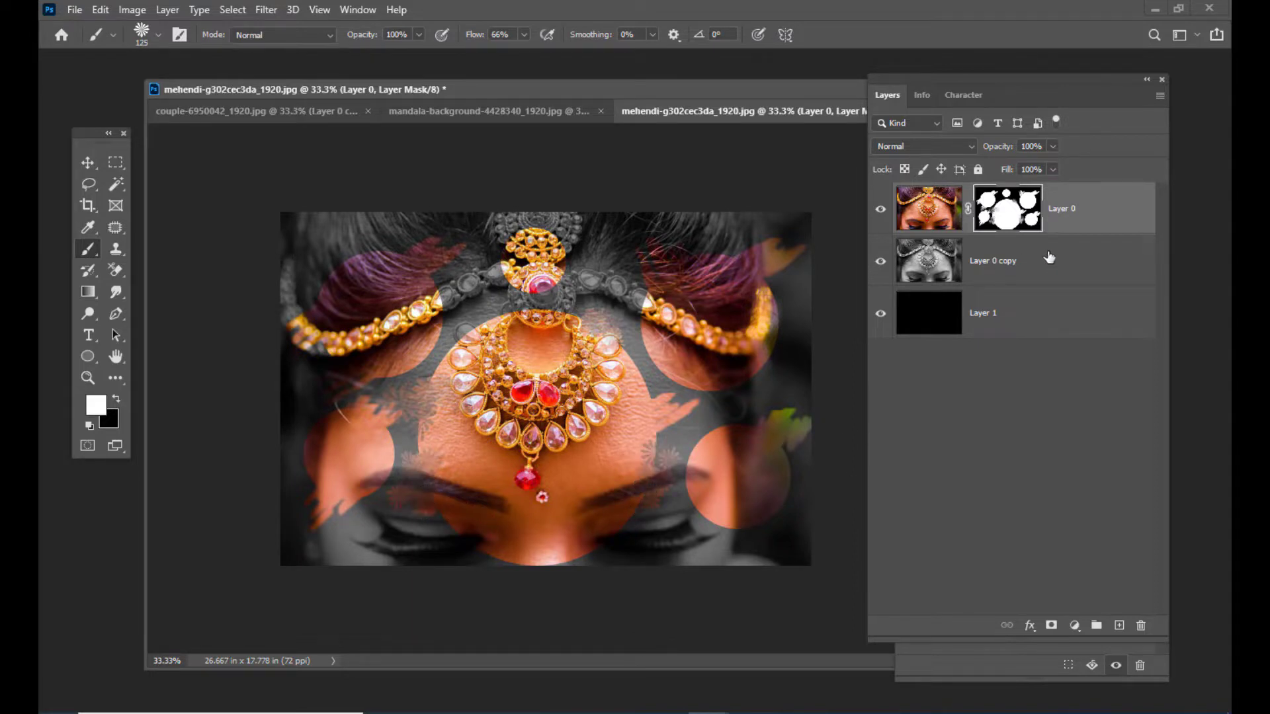
Try a Stroke layer effect on Layer 0 and turn it off again.
double_click(1129, 208)
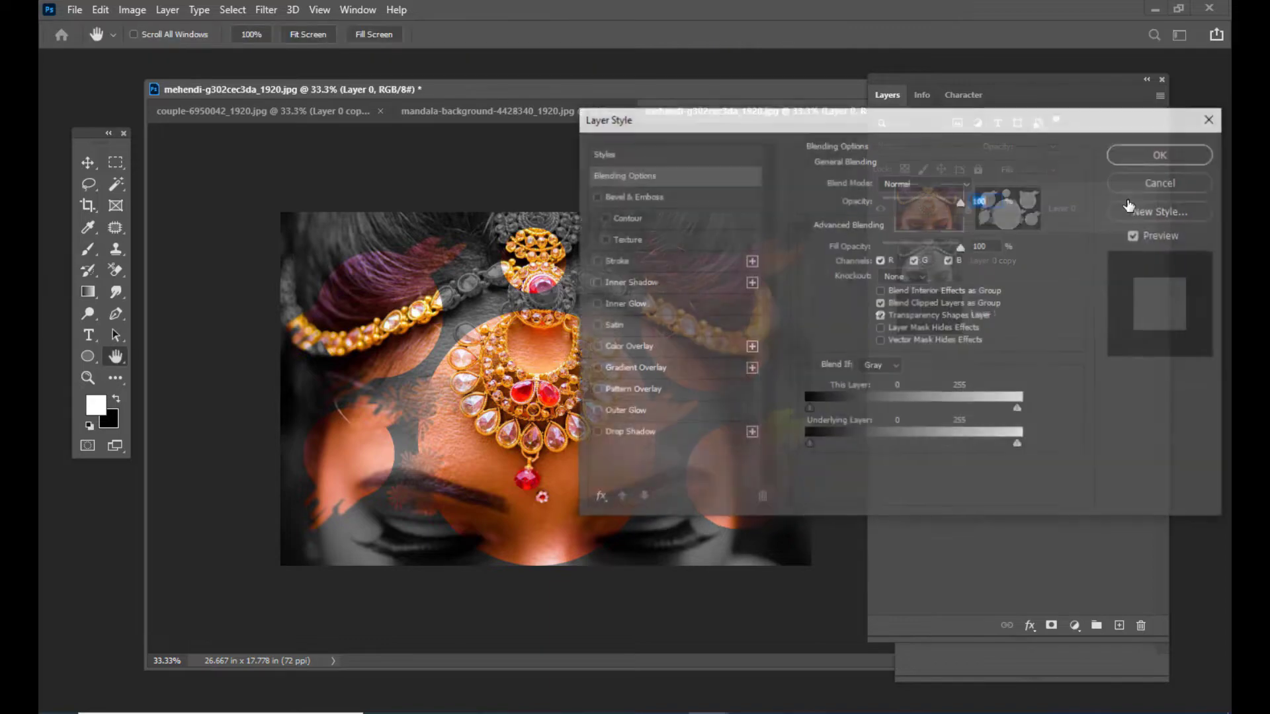
drag(670, 126, 729, 73)
click(655, 212)
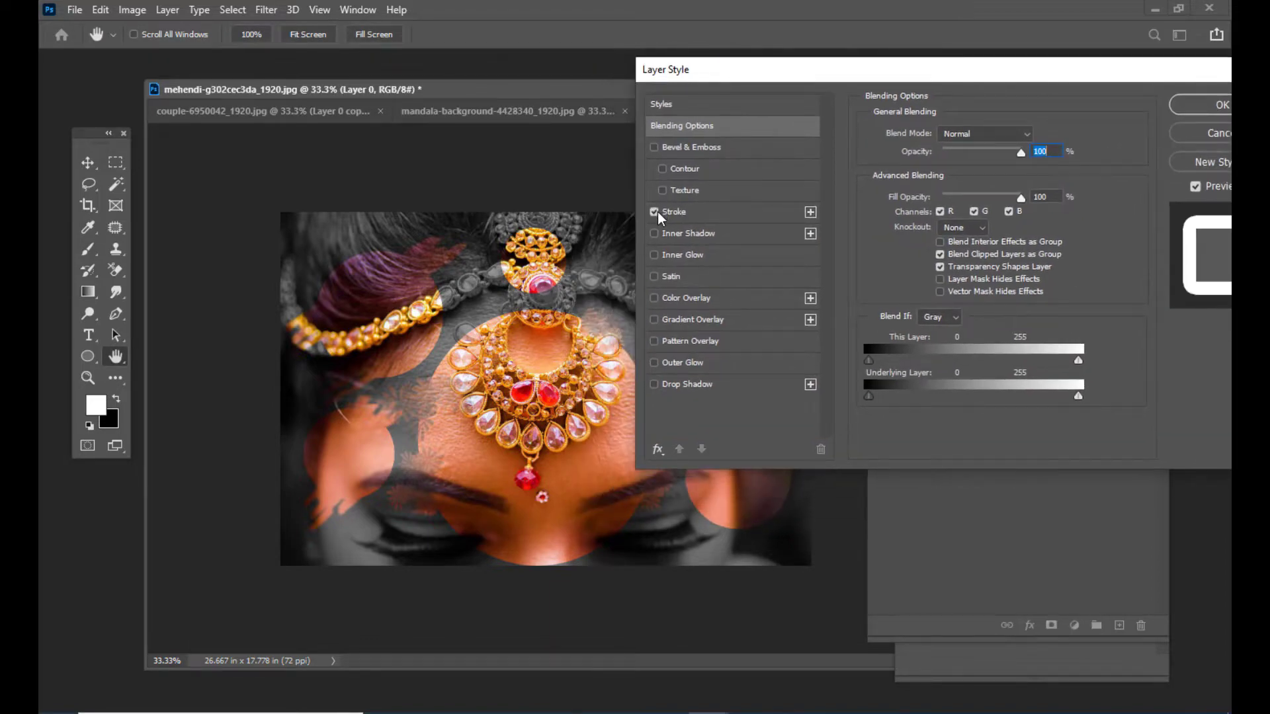
click(723, 213)
drag(791, 62, 867, 47)
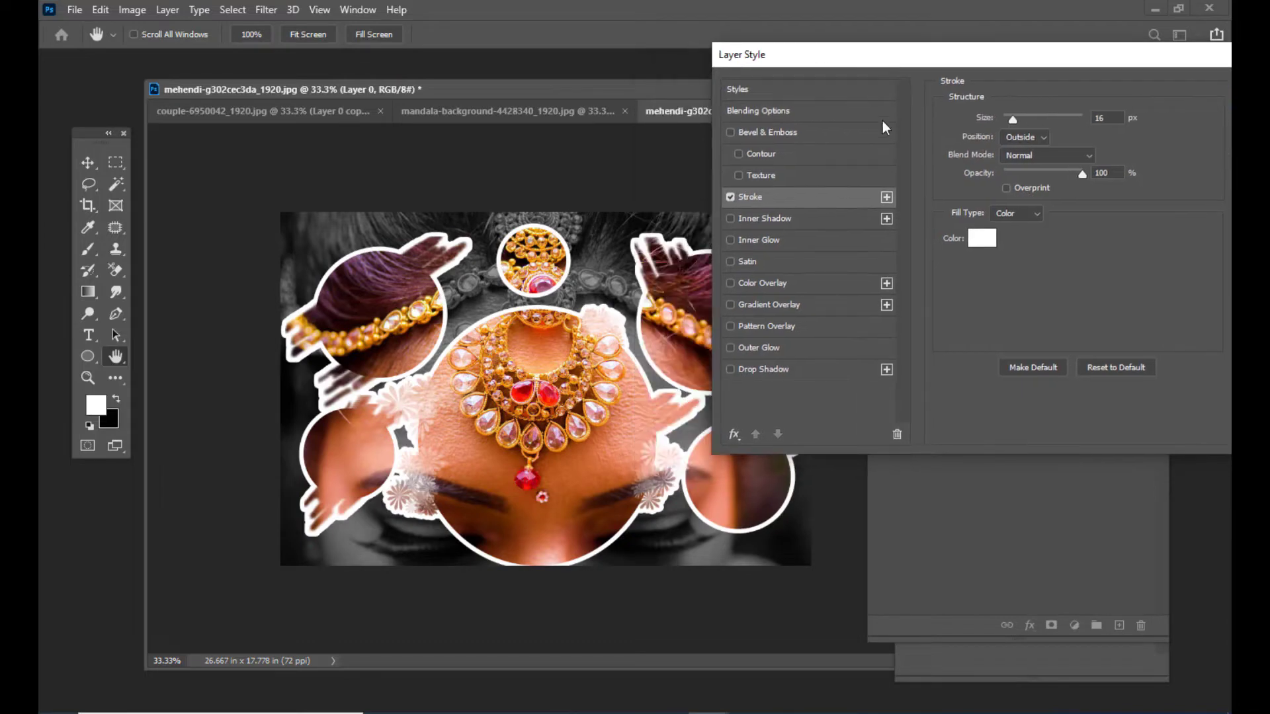
click(731, 197)
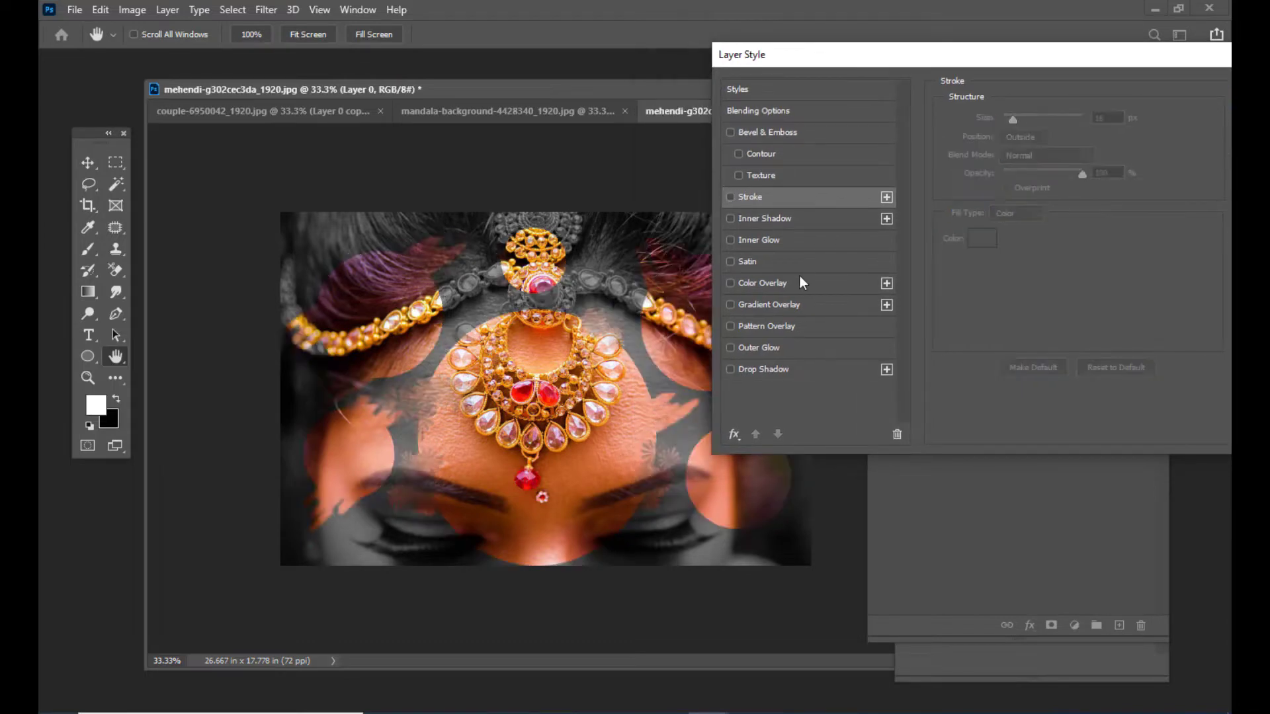
Add an Inner Shadow to Layer 0 with a distance of 17 px and a size of 24 px.
click(730, 219)
click(803, 218)
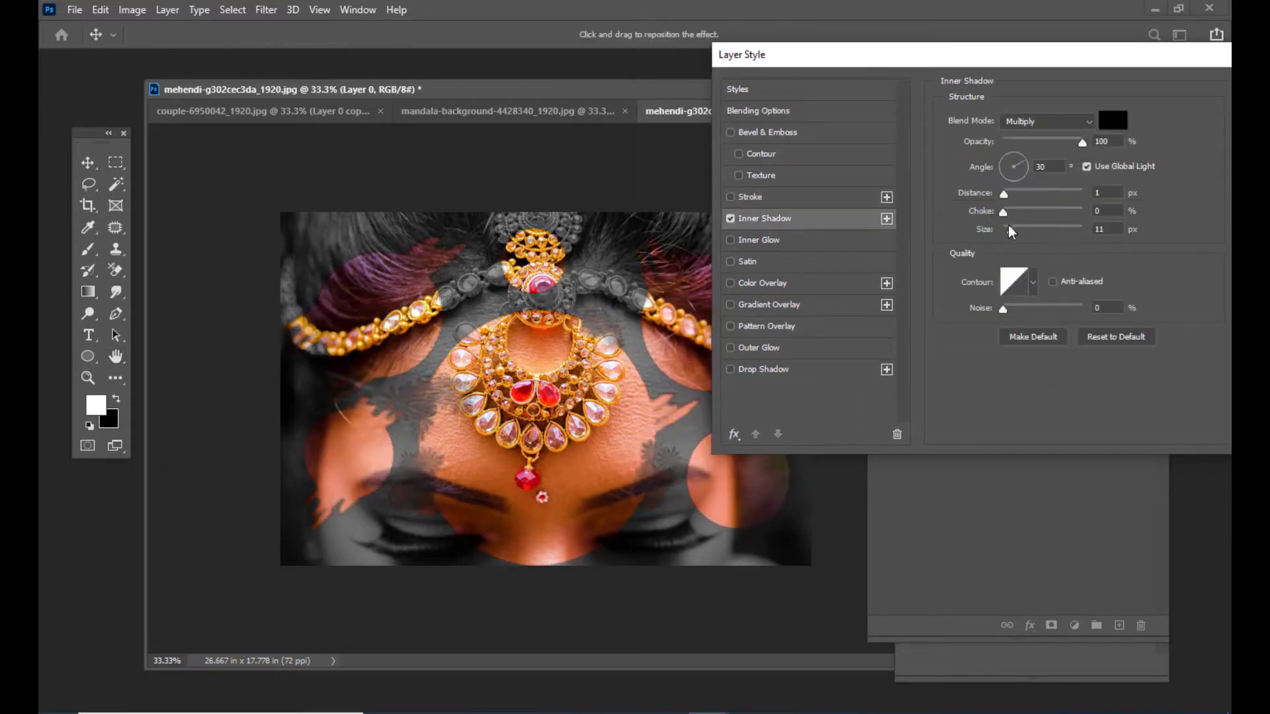
drag(1012, 231, 1020, 196)
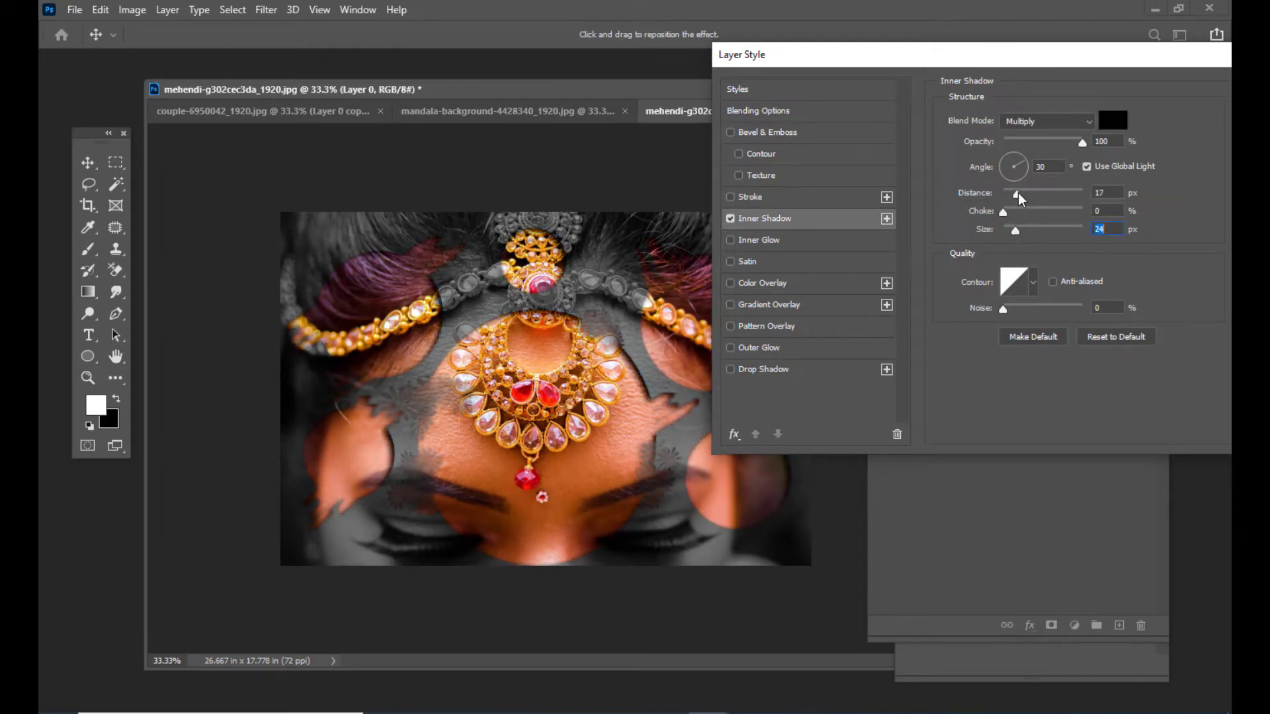
drag(895, 58, 630, 341)
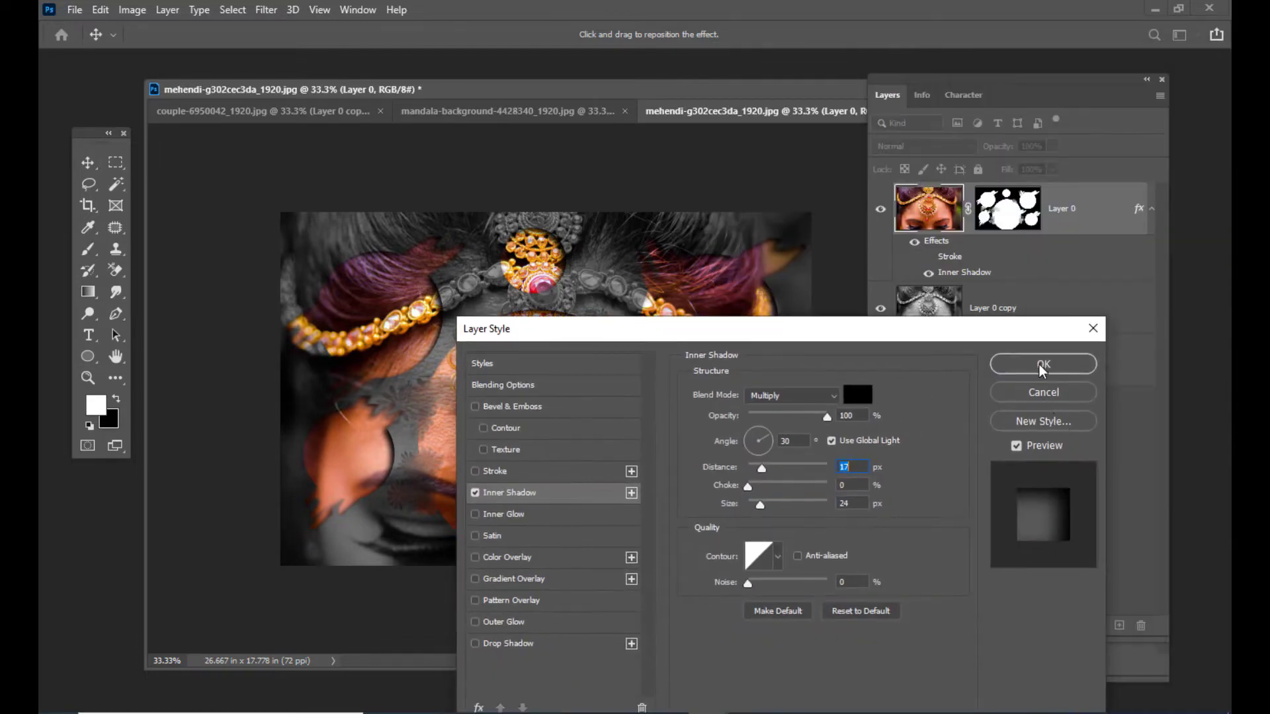